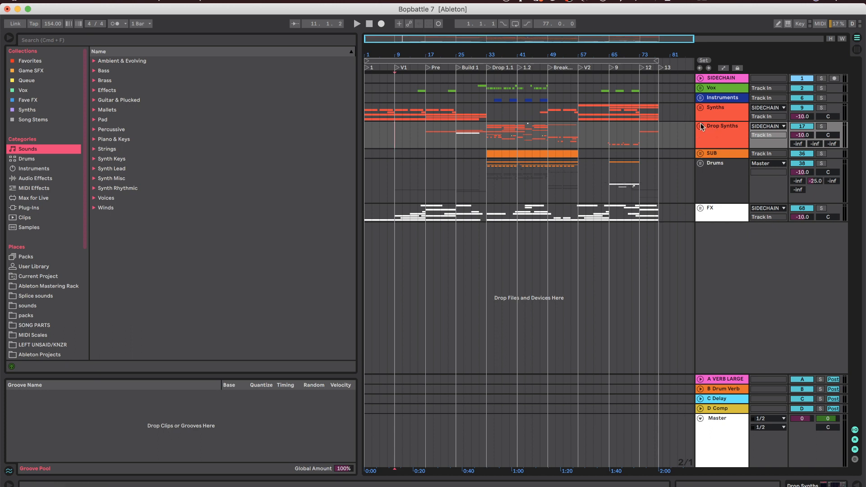
- Look over the whole arrangement and examine the tracks inside the FX and Synths groups
{"action": "scroll", "coordinate": [518, 163], "scroll_direction": "down", "scroll_amount": 3}
{"action": "scroll", "coordinate": [411, 156], "scroll_direction": "up", "scroll_amount": 5}
{"action": "scroll", "coordinate": [426, 146], "scroll_direction": "left", "scroll_amount": 3}
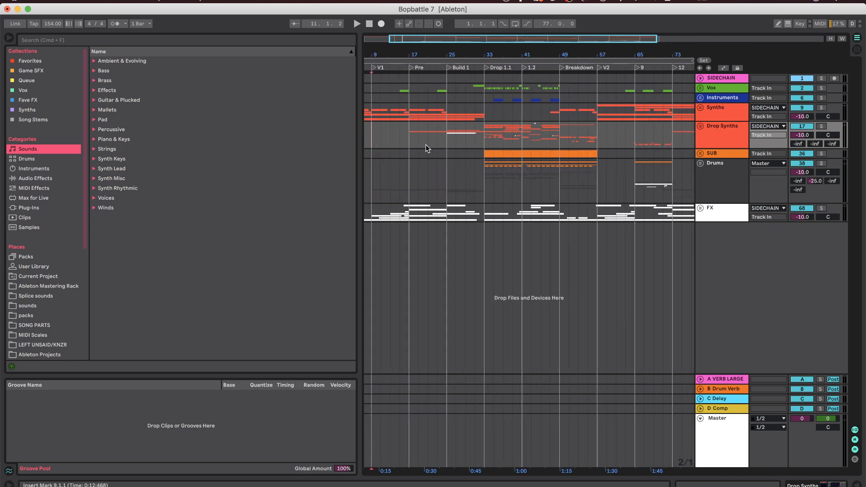
{"action": "left_click", "coordinate": [517, 129]}
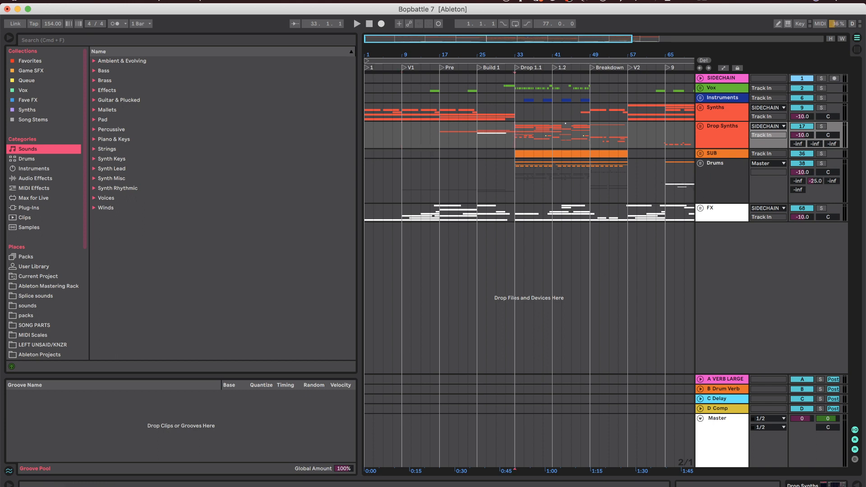
{"action": "left_click", "coordinate": [701, 208]}
{"action": "left_click", "coordinate": [701, 208]}
{"action": "left_click", "coordinate": [700, 108]}
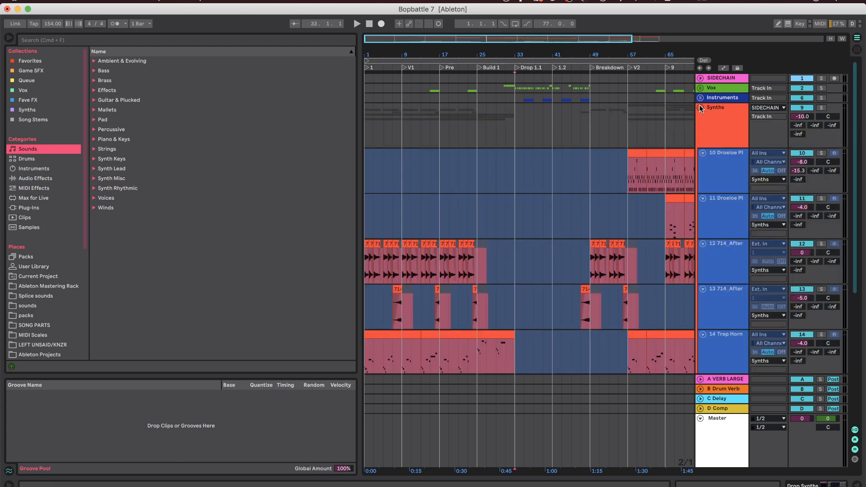
{"action": "left_click", "coordinate": [701, 108]}
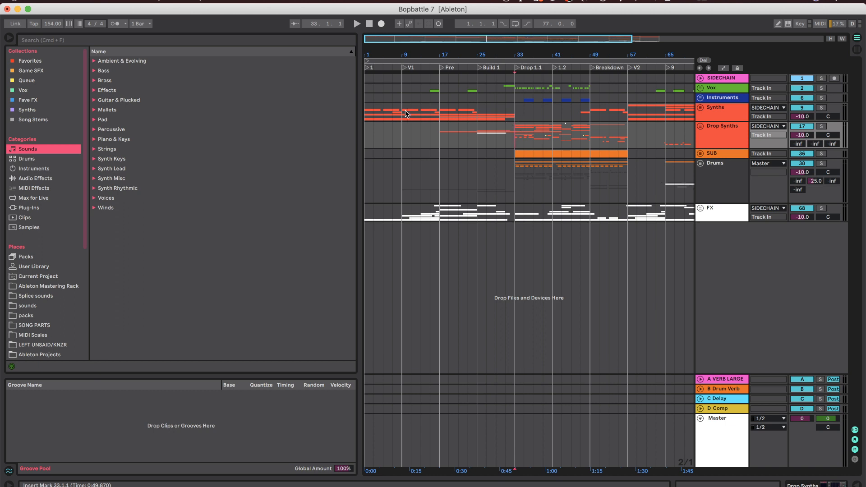
- Highlight the intro from bar 1 to bar 9 across the Instruments, Synths and Drop Synths groups
{"action": "left_click_drag", "start_coordinate": [370, 104], "coordinate": [363, 130]}
{"action": "mouse_move", "coordinate": [369, 99]}
{"action": "left_mouse_down"}
{"action": "mouse_move", "coordinate": [402, 124]}
{"action": "mouse_move", "coordinate": [381, 96]}
{"action": "mouse_move", "coordinate": [367, 96]}
{"action": "left_mouse_up"}
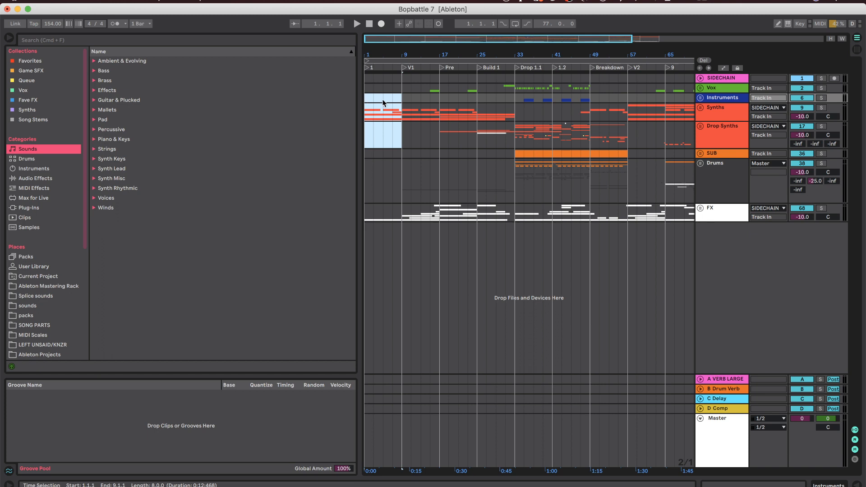
{"action": "left_click", "coordinate": [366, 93]}
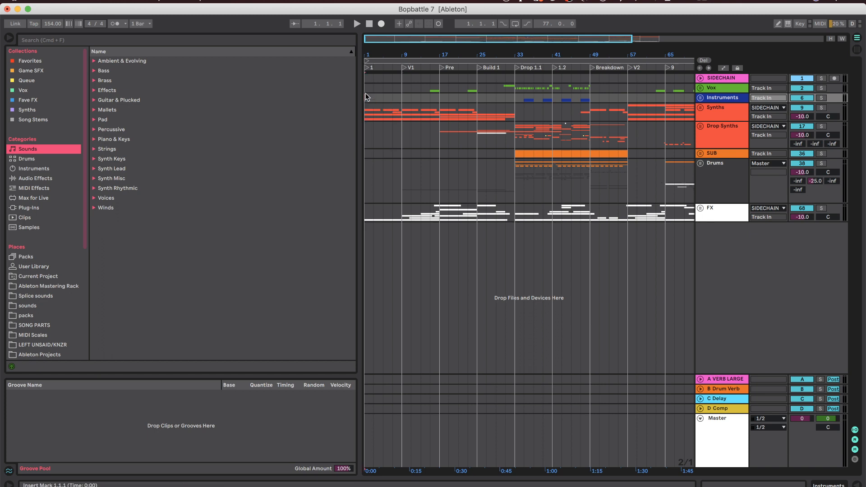
{"action": "left_click", "coordinate": [365, 153]}
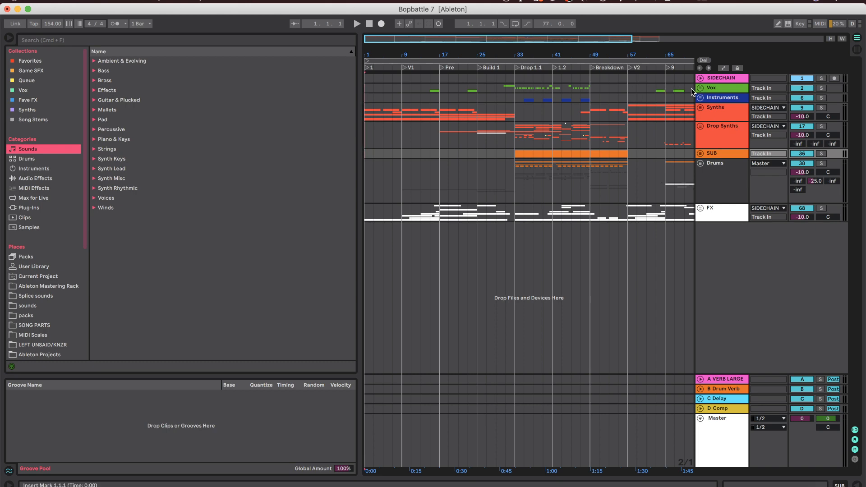
- Unfold the Synths group and play the 714_After track 12 soloed from bar 1
{"action": "left_click", "coordinate": [701, 107]}
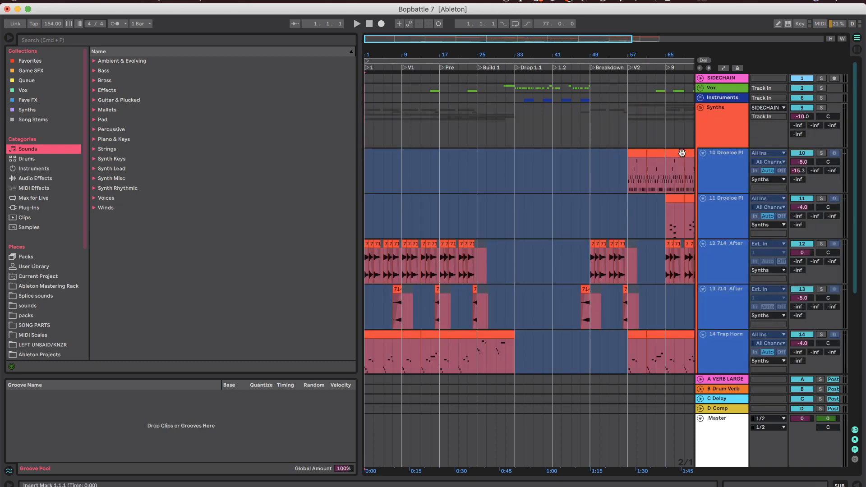
{"action": "scroll", "coordinate": [394, 143], "scroll_direction": "down", "scroll_amount": 2}
{"action": "key", "text": "plus"}
{"action": "key", "text": "plus"}
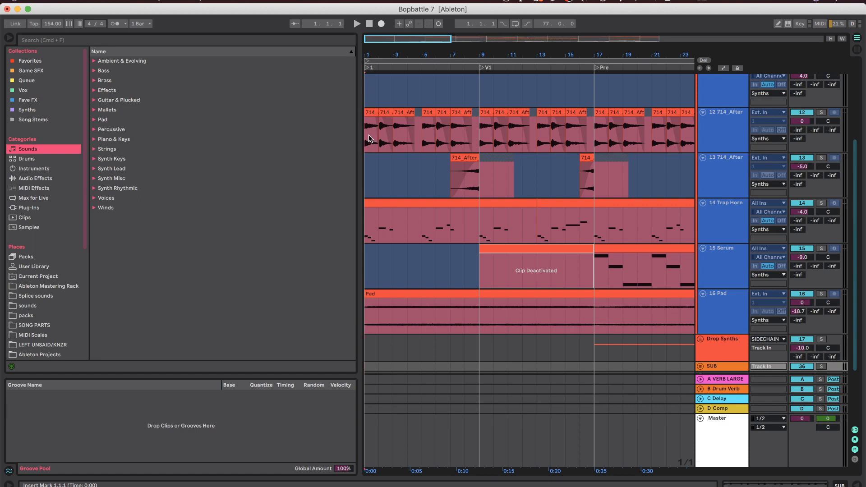
{"action": "scroll", "coordinate": [369, 138], "scroll_direction": "up", "scroll_amount": 1}
{"action": "key", "text": "minus"}
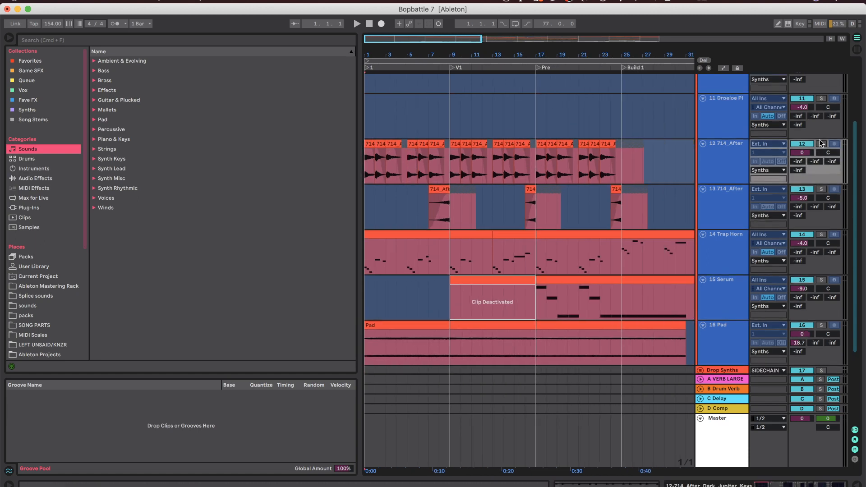
{"action": "key", "text": "plus"}
{"action": "scroll", "coordinate": [388, 169], "scroll_direction": "down", "scroll_amount": 1}
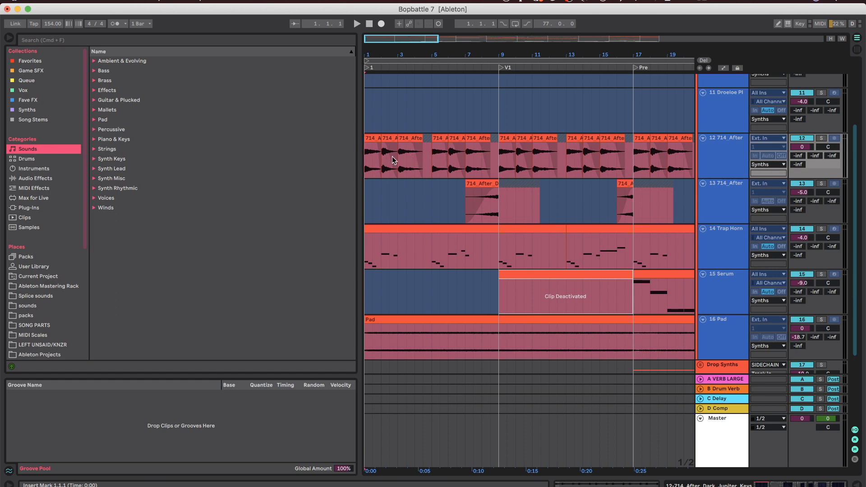
{"action": "key", "text": "plus"}
{"action": "key", "text": "plus"}
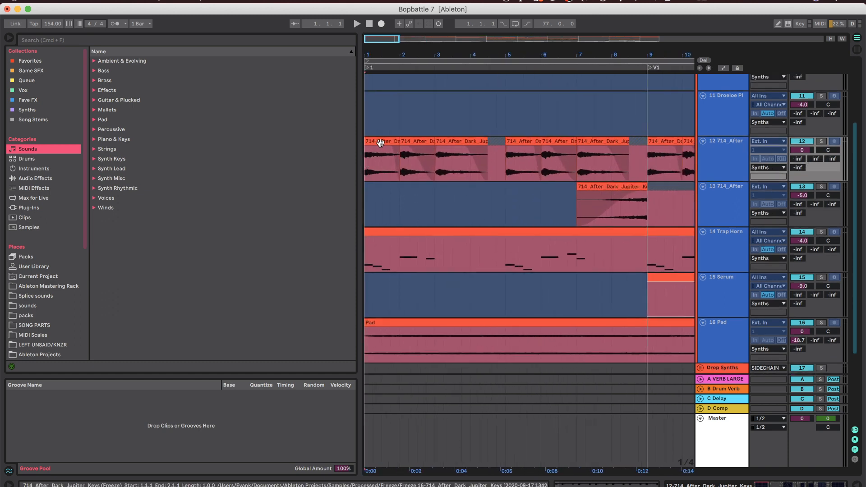
{"action": "left_click", "coordinate": [823, 142]}
{"action": "key", "text": "space"}
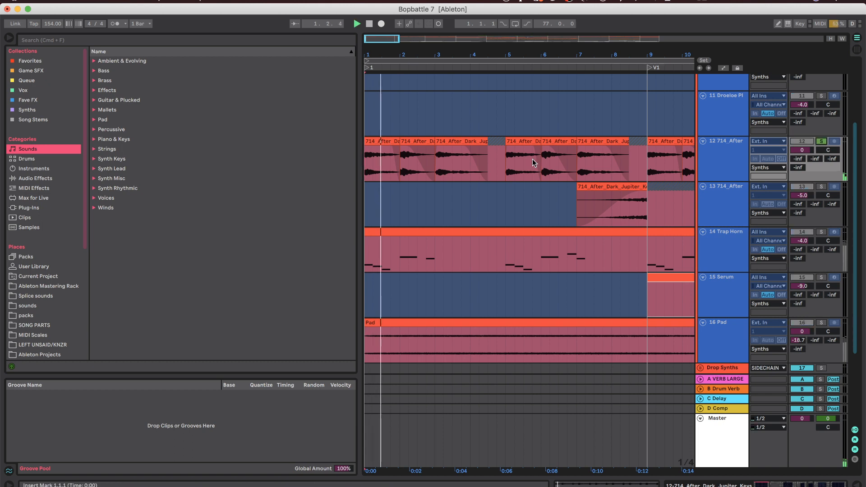
- Listen to the soloed track 12 from the V1 marker at bar 9 and from the Pre marker at bar 17
{"action": "scroll", "coordinate": [533, 160], "scroll_direction": "up", "scroll_amount": 5}
{"action": "scroll", "coordinate": [532, 159], "scroll_direction": "down", "scroll_amount": 2}
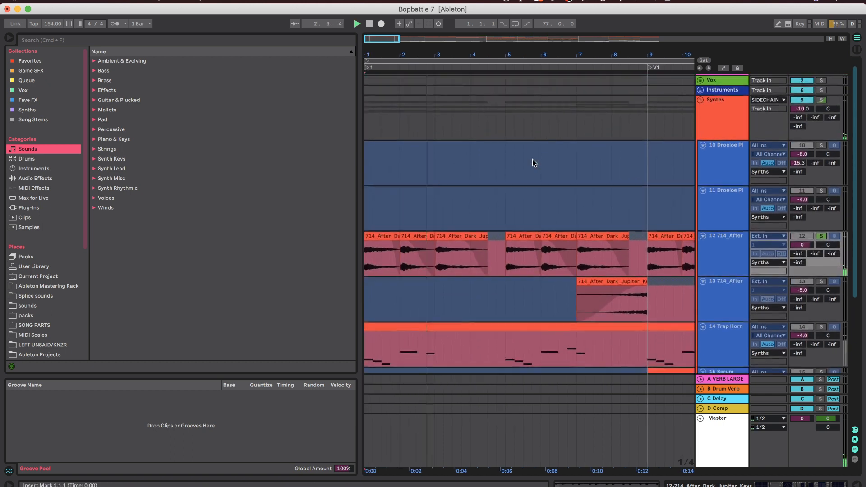
{"action": "key", "text": "minus"}
{"action": "scroll", "coordinate": [533, 162], "scroll_direction": "down", "scroll_amount": 5}
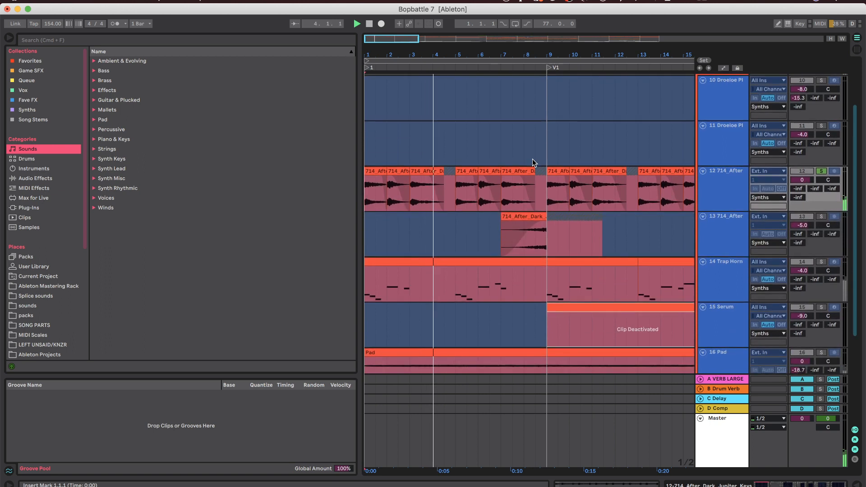
{"action": "key", "text": "minus"}
{"action": "left_click", "coordinate": [504, 186]}
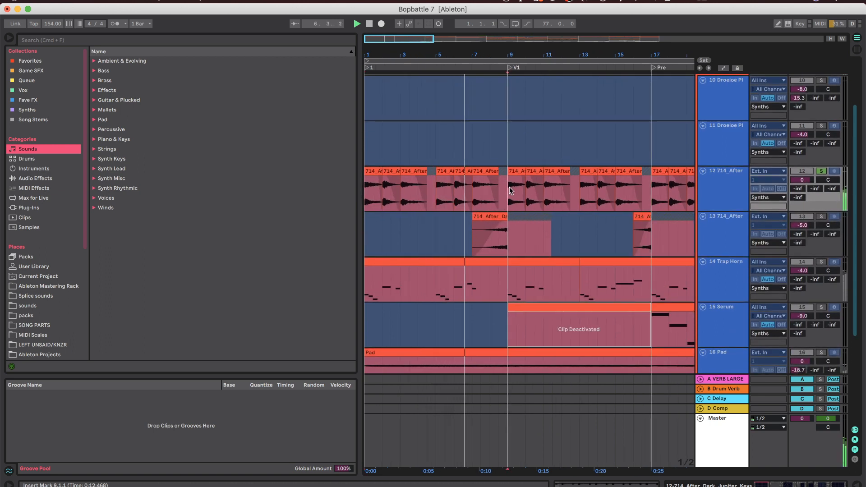
{"action": "key", "text": "space"}
{"action": "key", "text": "space"}
{"action": "scroll", "coordinate": [509, 190], "scroll_direction": "right", "scroll_amount": 2}
{"action": "scroll", "coordinate": [510, 190], "scroll_direction": "right", "scroll_amount": 2}
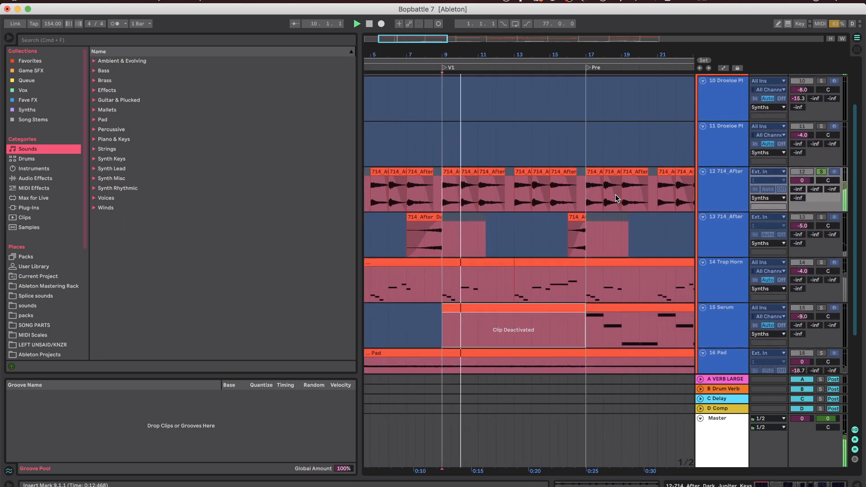
{"action": "left_click", "coordinate": [585, 198]}
{"action": "key", "text": "space"}
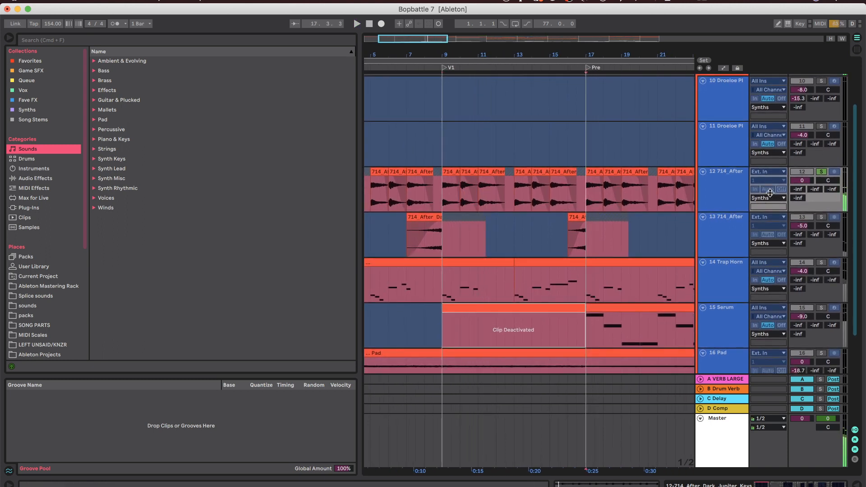
- Inspect the sample settings of track 12's clip at bar 9
{"action": "double_click", "coordinate": [450, 173]}
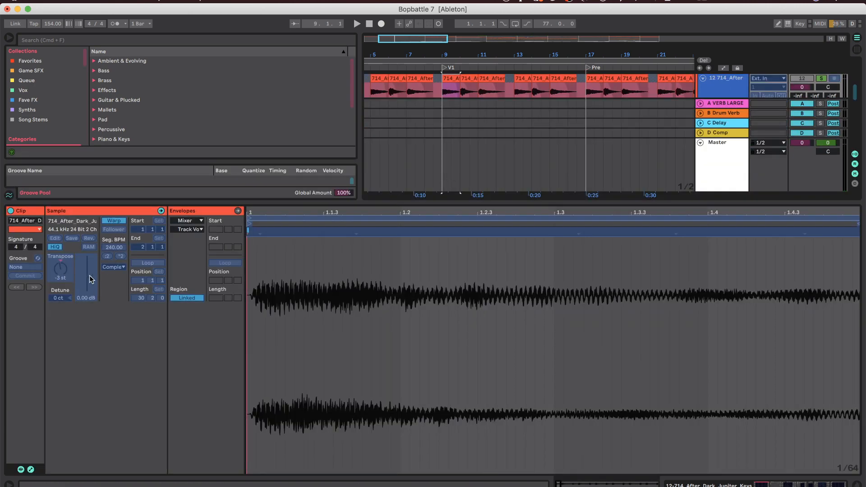
{"action": "key", "text": "super+alt+l"}
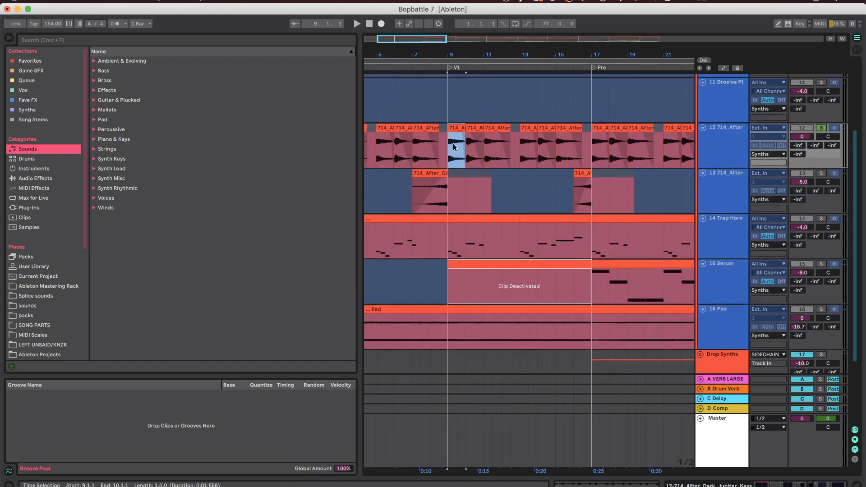
{"action": "left_click", "coordinate": [452, 154]}
{"action": "scroll", "coordinate": [516, 151], "scroll_direction": "up", "scroll_amount": 2}
{"action": "scroll", "coordinate": [517, 152], "scroll_direction": "up", "scroll_amount": 1}
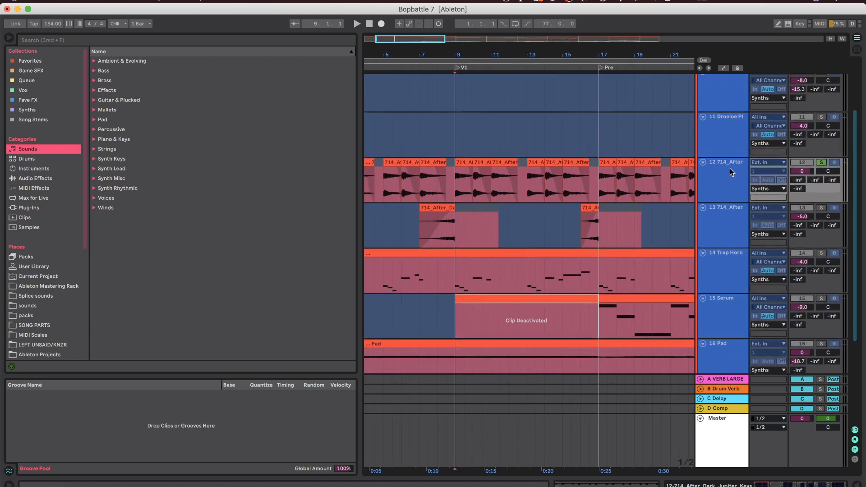
- Examine the audio effects chain on track 12, from the first EQ Eight through Echo and Chorus to OTT
{"action": "double_click", "coordinate": [719, 172]}
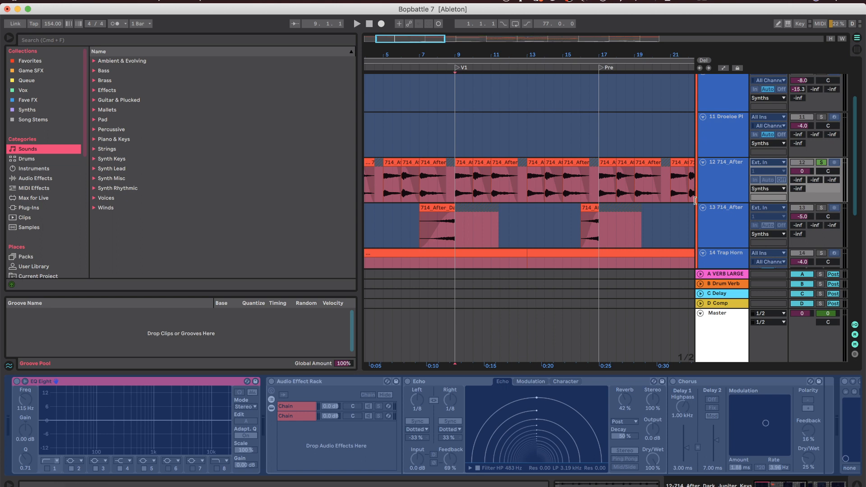
{"action": "scroll", "coordinate": [394, 417], "scroll_direction": "right", "scroll_amount": 6}
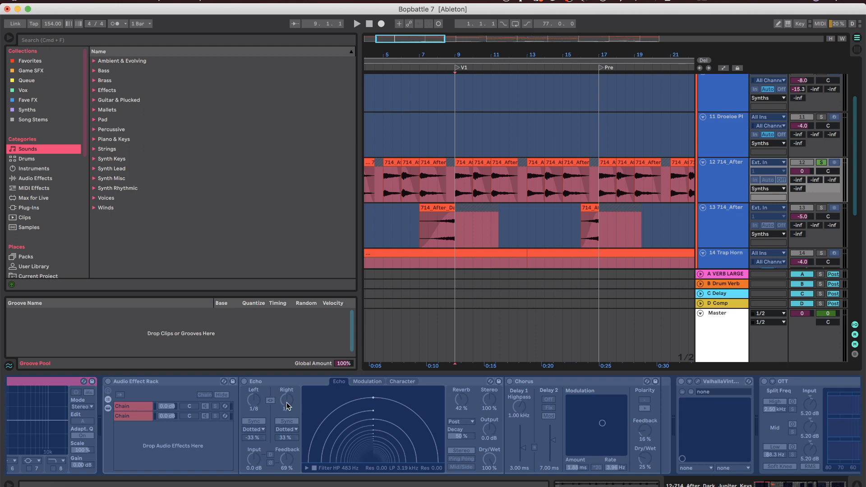
{"action": "scroll", "coordinate": [334, 403], "scroll_direction": "right", "scroll_amount": 8}
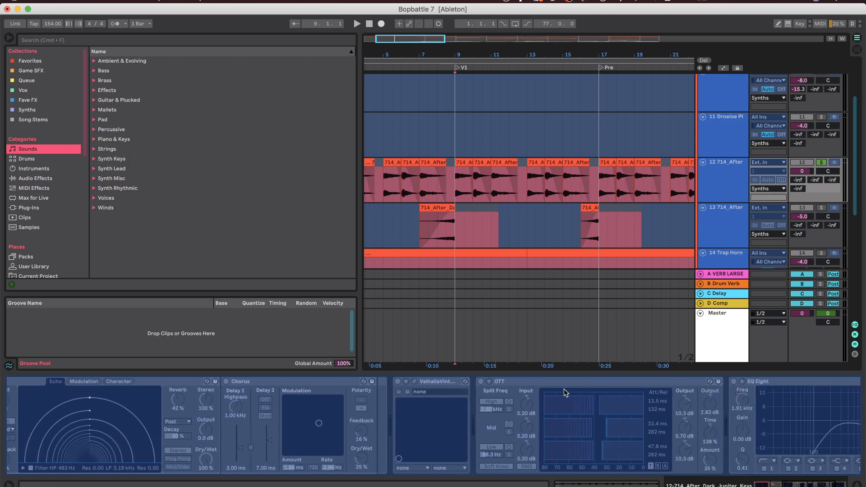
{"action": "scroll", "coordinate": [540, 382], "scroll_direction": "right", "scroll_amount": 4}
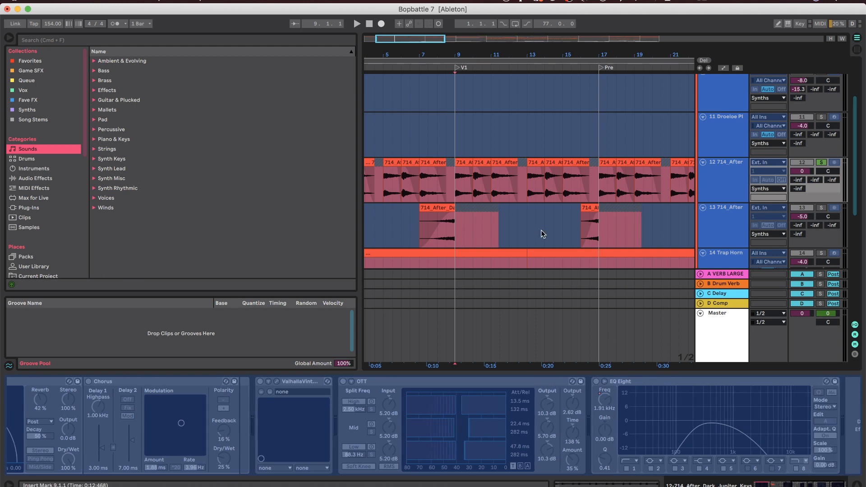
{"action": "key", "text": "super+alt+l"}
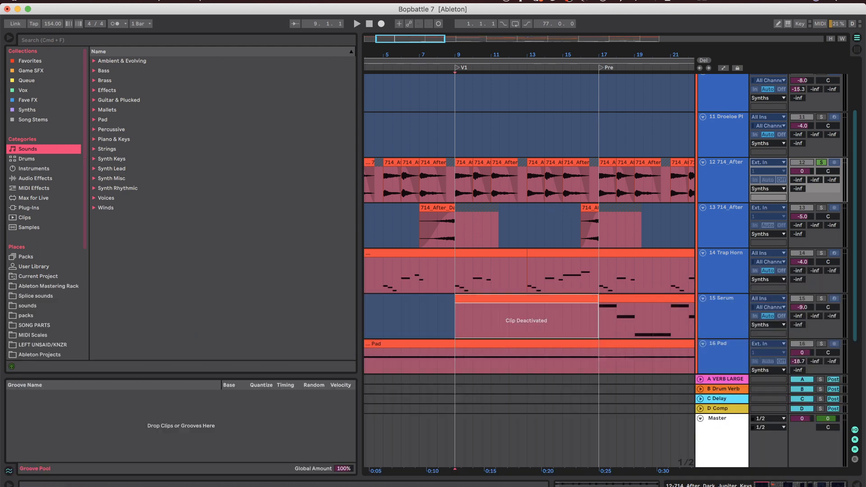
- Solo tracks 12 and 13 and play them together from track 13's clip at bar 7
{"action": "key", "text": "minus"}
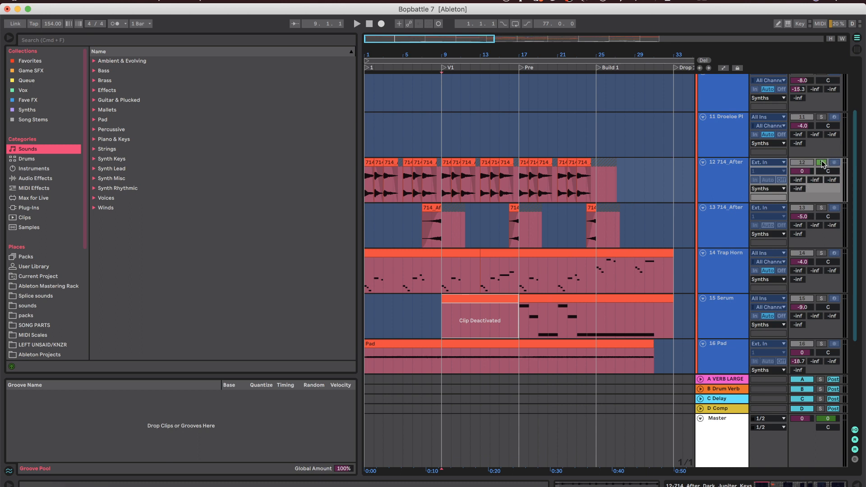
{"action": "scroll", "coordinate": [421, 215], "scroll_direction": "up", "scroll_amount": 5}
{"action": "left_click", "coordinate": [421, 216]}
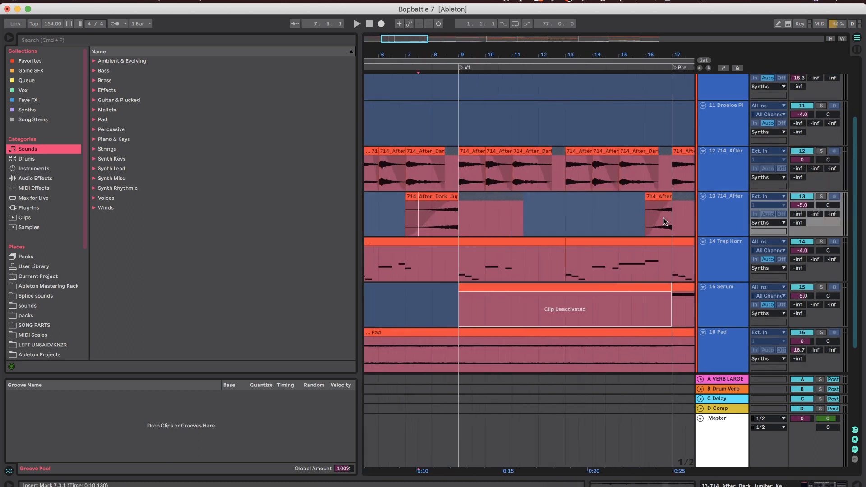
{"action": "left_click", "coordinate": [467, 152]}
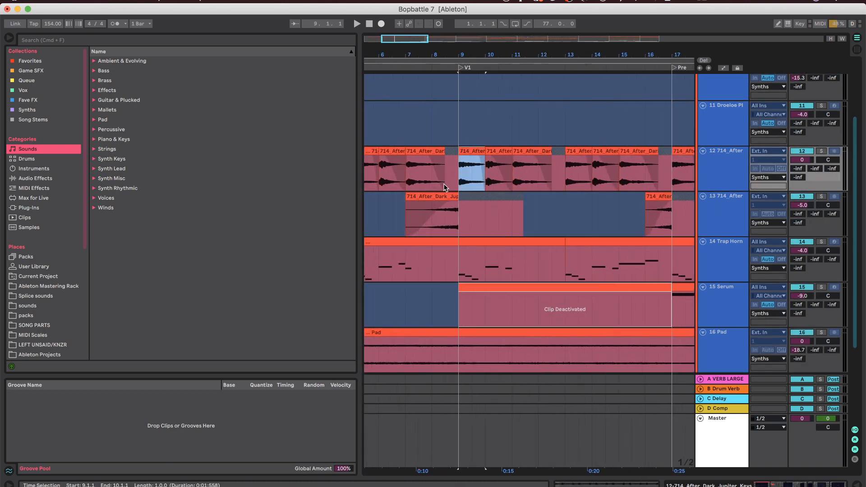
{"action": "left_click", "coordinate": [440, 195]}
{"action": "left_click", "coordinate": [824, 152]}
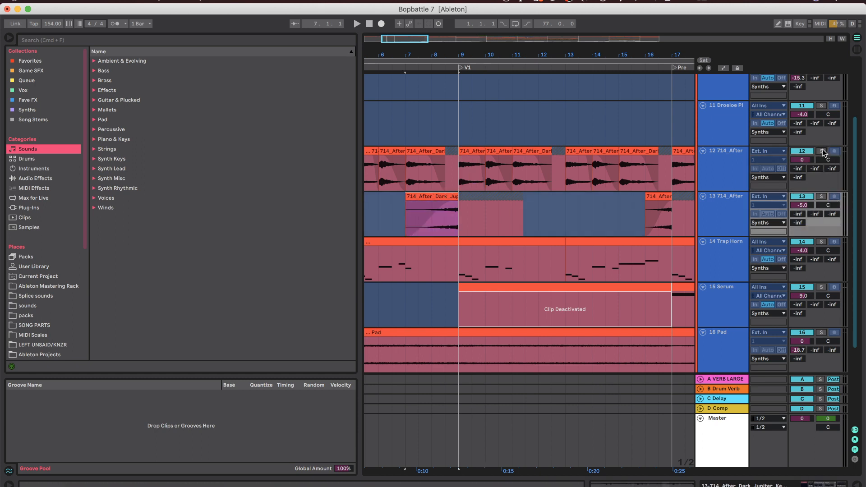
{"action": "left_click", "coordinate": [821, 196]}
{"action": "key", "text": "space"}
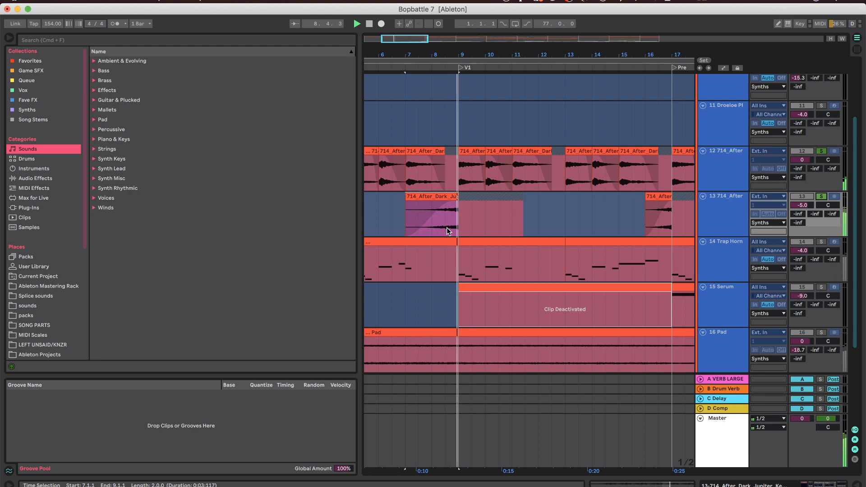
- Examine the audio effects chain on track 13 and stop playback
{"action": "left_click", "coordinate": [730, 220]}
{"action": "double_click", "coordinate": [730, 220]}
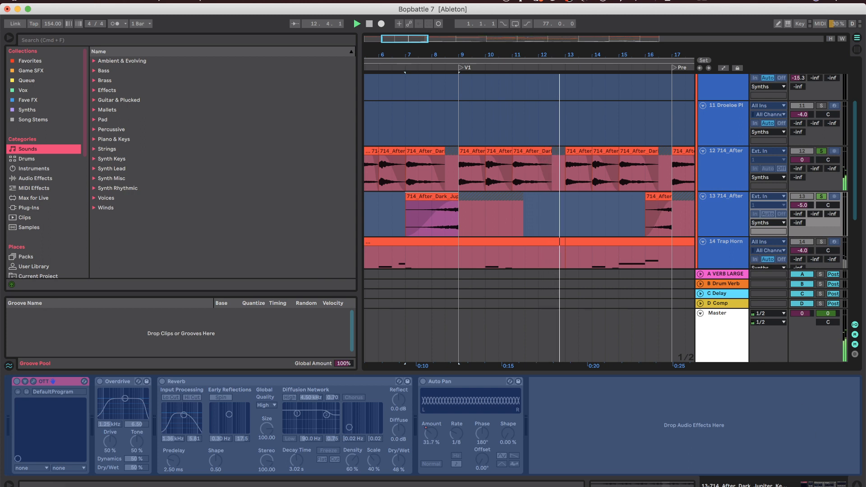
{"action": "key", "text": "super+alt+l"}
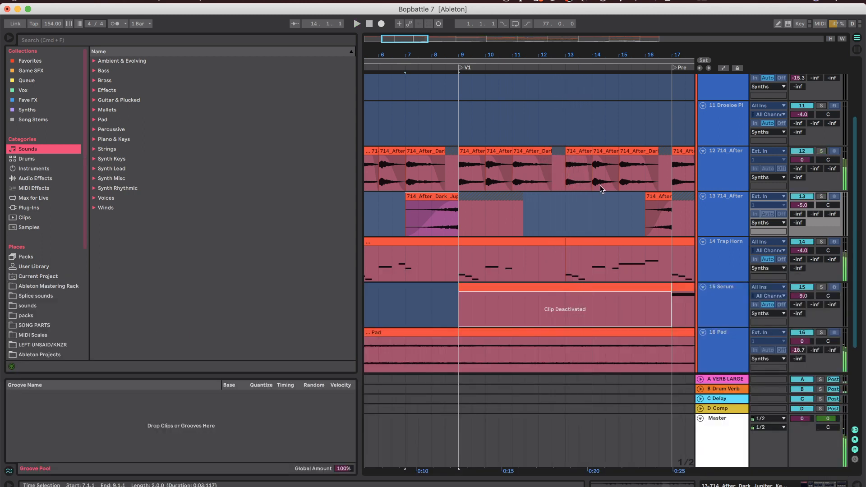
{"action": "key", "text": "space"}
- Solo the Trap Horn track, open its device chain and play it from bar 1
{"action": "key", "text": "minus"}
{"action": "key", "text": "minus"}
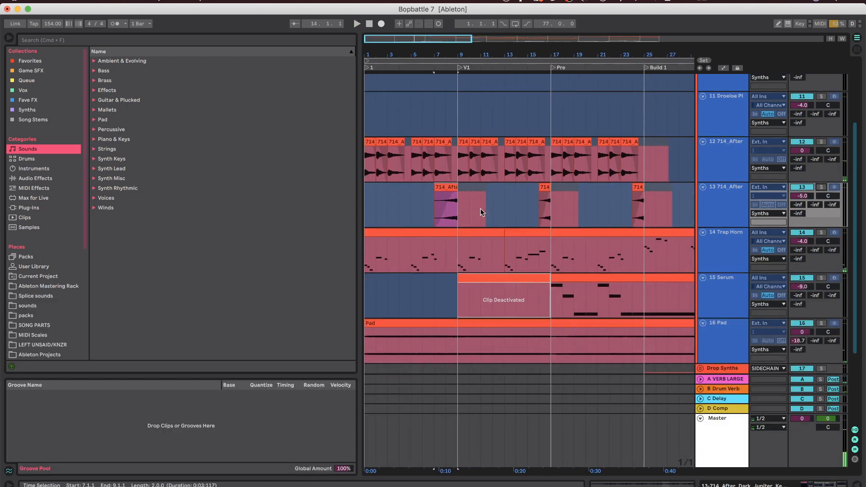
{"action": "left_click", "coordinate": [366, 246]}
{"action": "key", "text": "plus"}
{"action": "key", "text": "plus"}
{"action": "key", "text": "plus"}
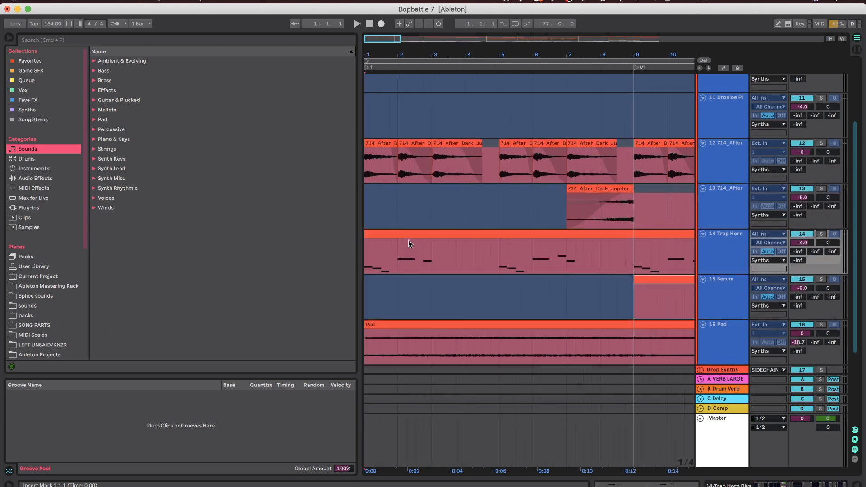
{"action": "left_click", "coordinate": [822, 234]}
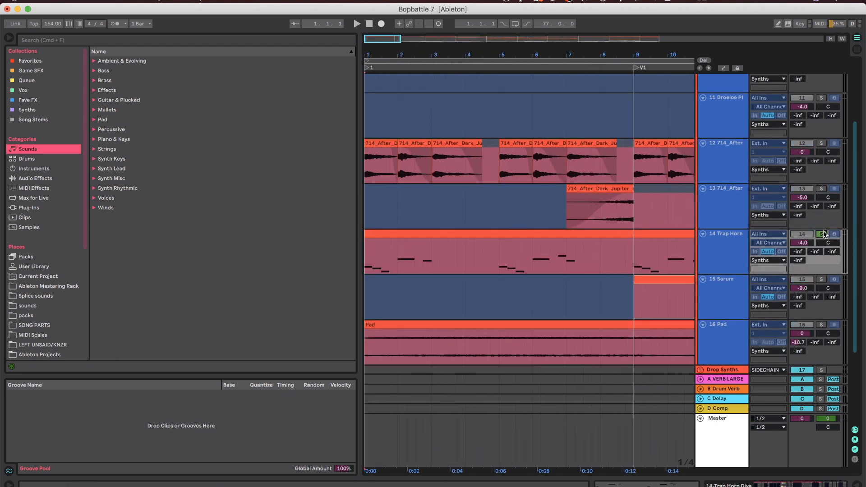
{"action": "double_click", "coordinate": [713, 252]}
{"action": "key", "text": "space"}
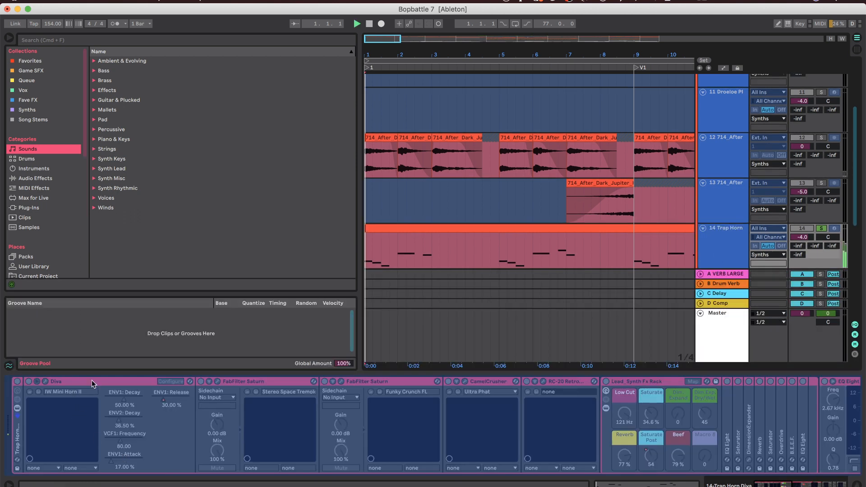
- Listen to the Trap Horn part through the intro while viewing its devices, and stop playback around bar 8
{"action": "scroll", "coordinate": [448, 213], "scroll_direction": "down", "scroll_amount": 2}
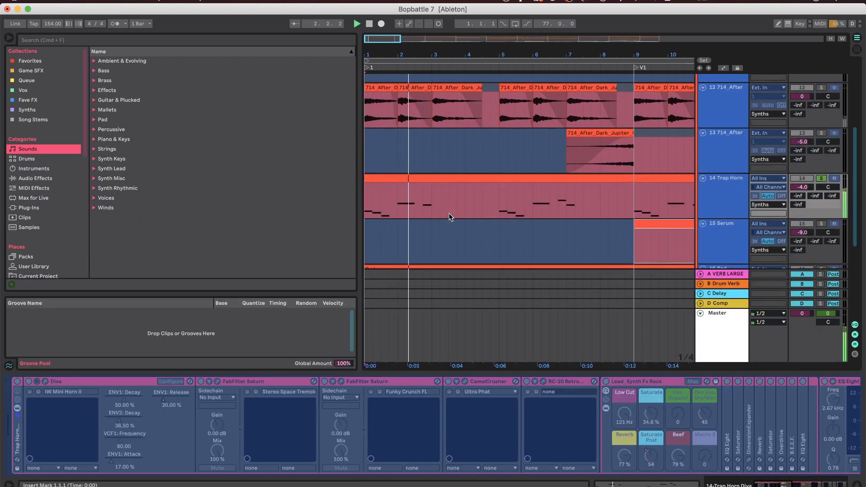
{"action": "scroll", "coordinate": [513, 397], "scroll_direction": "right", "scroll_amount": 2}
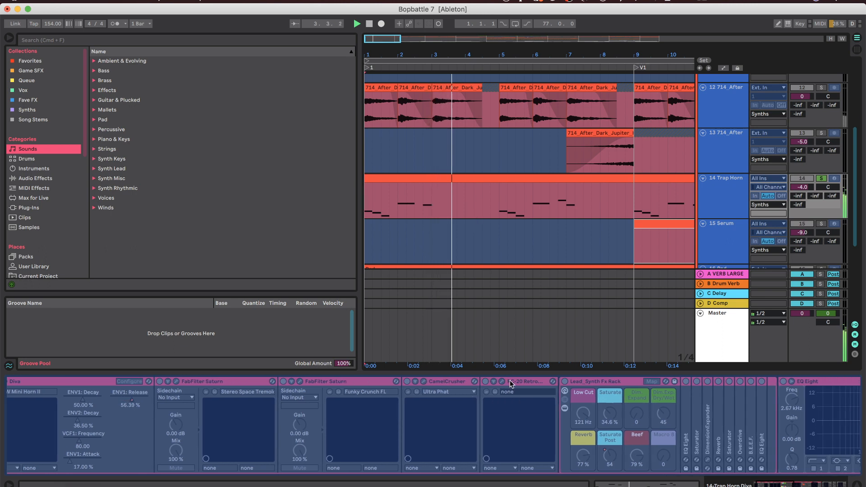
{"action": "scroll", "coordinate": [509, 387], "scroll_direction": "right", "scroll_amount": 5}
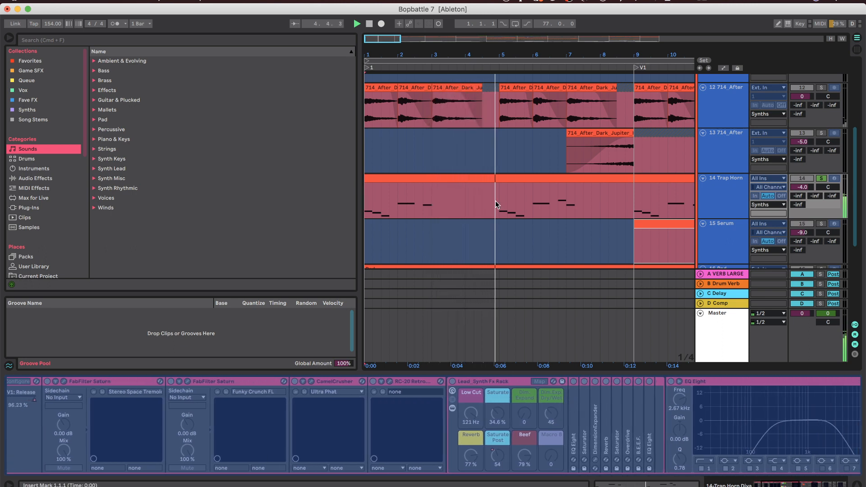
{"action": "scroll", "coordinate": [503, 202], "scroll_direction": "down", "scroll_amount": 3}
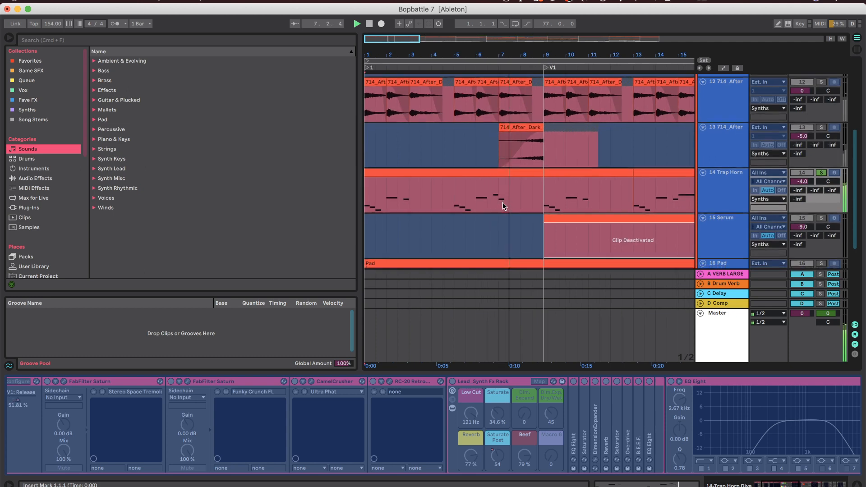
{"action": "key", "text": "space"}
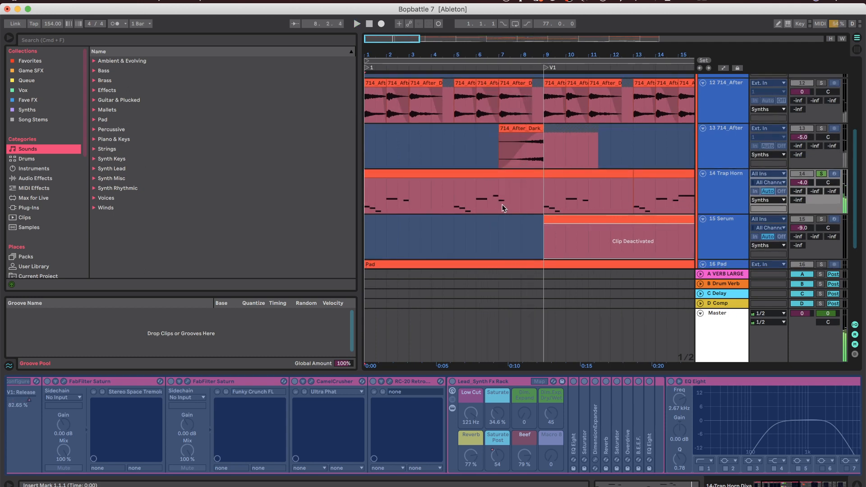
- Examine the Trap Horn device chain from Diva through to the last Auto Filter, close it and unsolo the track
{"action": "scroll", "coordinate": [502, 205], "scroll_direction": "down", "scroll_amount": 1}
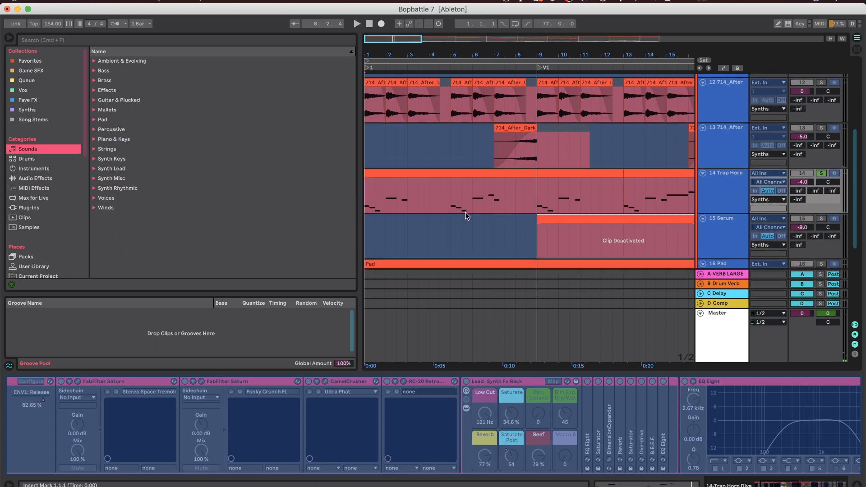
{"action": "scroll", "coordinate": [474, 395], "scroll_direction": "right", "scroll_amount": 2}
{"action": "scroll", "coordinate": [392, 410], "scroll_direction": "left", "scroll_amount": 5}
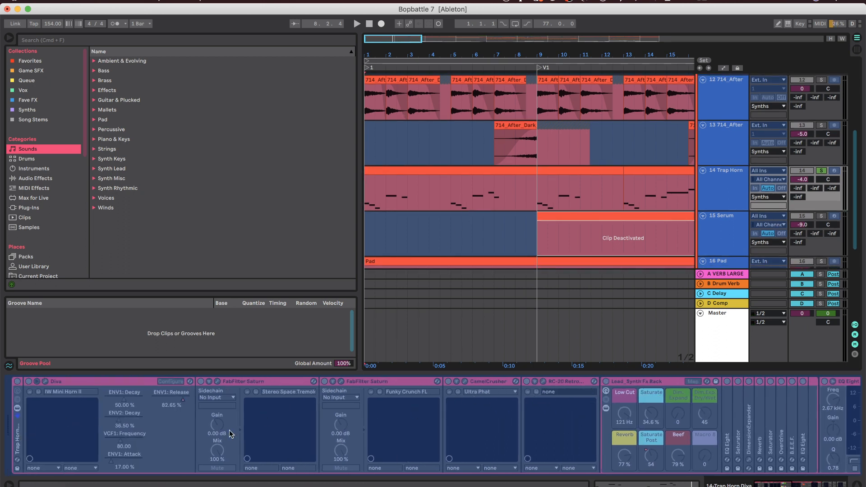
{"action": "scroll", "coordinate": [427, 429], "scroll_direction": "right", "scroll_amount": 3}
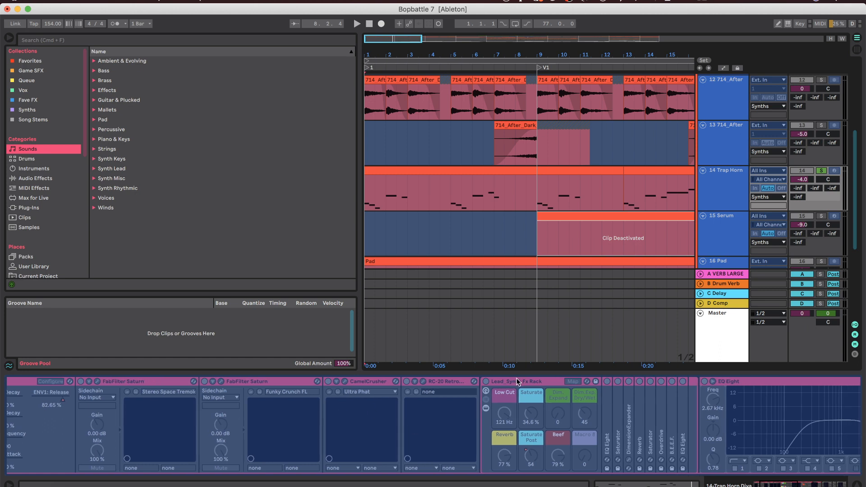
{"action": "scroll", "coordinate": [515, 383], "scroll_direction": "left", "scroll_amount": 2}
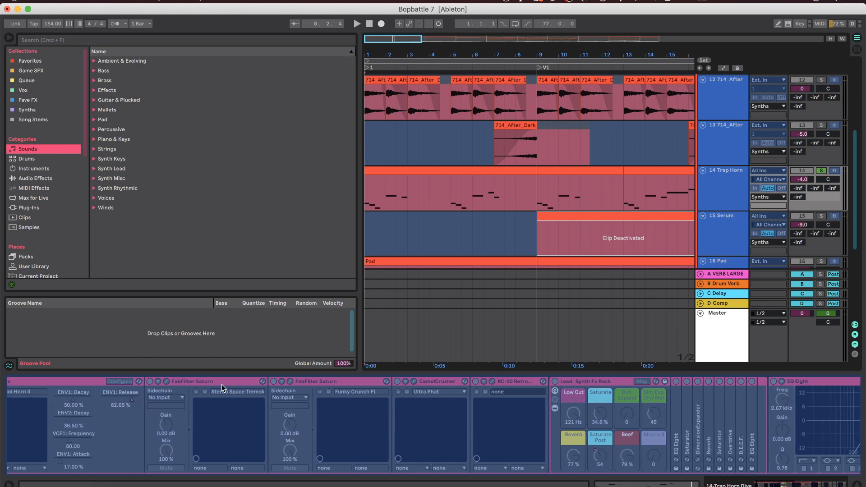
{"action": "scroll", "coordinate": [301, 395], "scroll_direction": "right", "scroll_amount": 10}
{"action": "scroll", "coordinate": [417, 415], "scroll_direction": "right", "scroll_amount": 15}
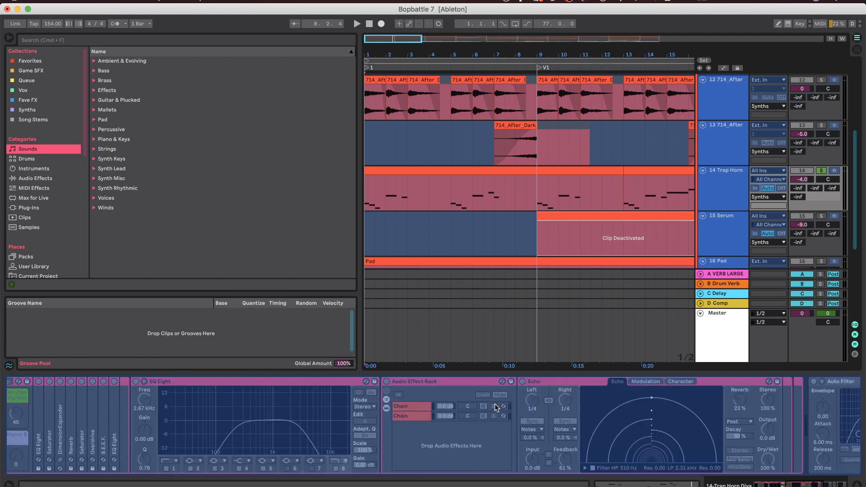
{"action": "scroll", "coordinate": [531, 405], "scroll_direction": "right", "scroll_amount": 4}
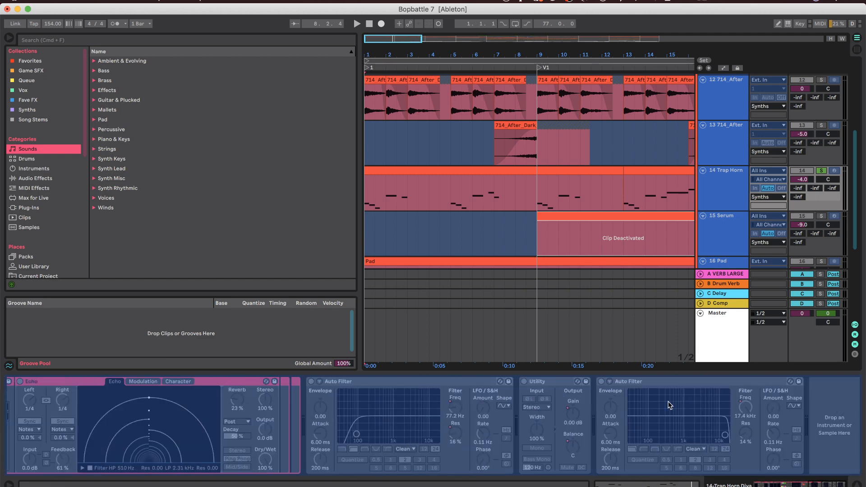
{"action": "left_click", "coordinate": [859, 482]}
{"action": "left_click", "coordinate": [819, 170]}
- Solo the Pad track, play it from bar 1, check its Auto Filter and EQ Eight, and stop playback
{"action": "scroll", "coordinate": [559, 201], "scroll_direction": "down", "scroll_amount": 6}
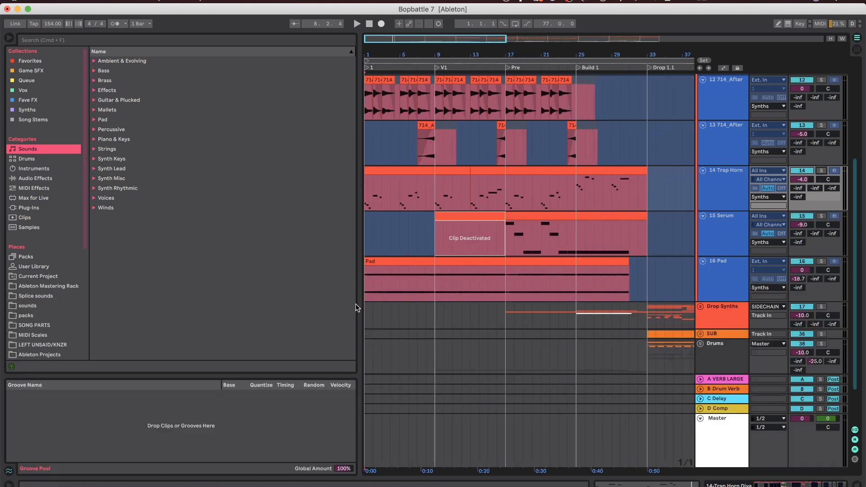
{"action": "left_click", "coordinate": [365, 289]}
{"action": "left_click", "coordinate": [821, 261]}
{"action": "key", "text": "space"}
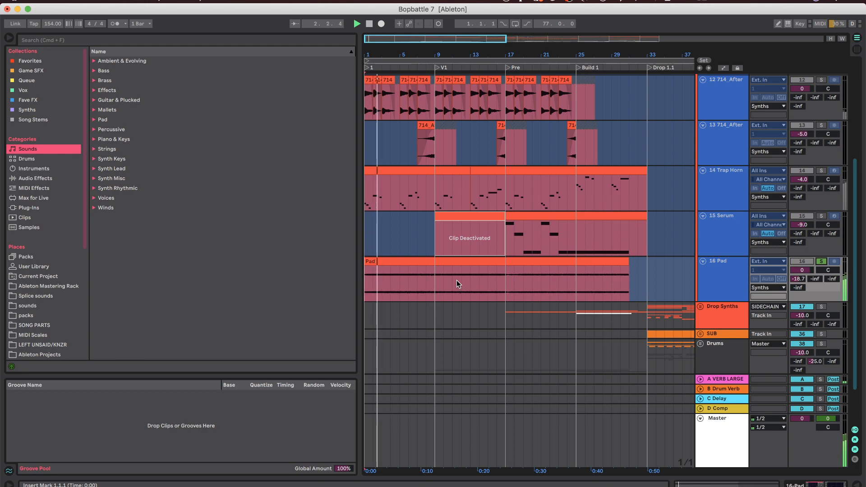
{"action": "double_click", "coordinate": [722, 287]}
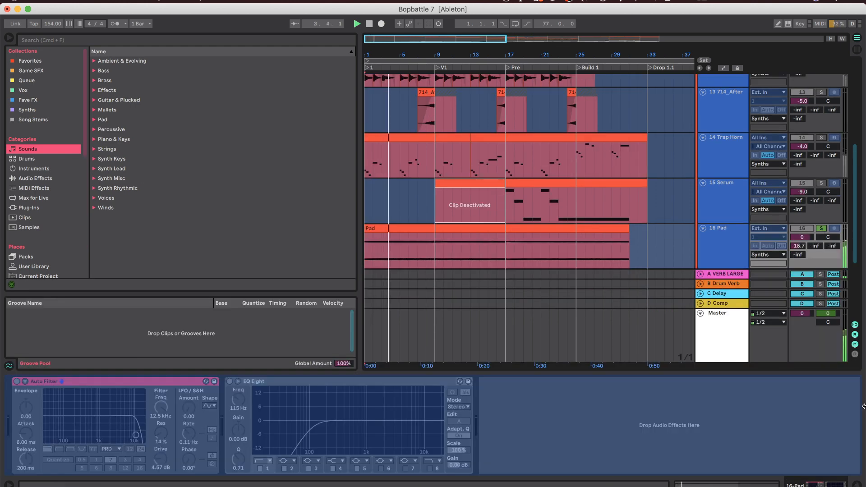
{"action": "key", "text": "super+alt+l"}
{"action": "key", "text": "space"}
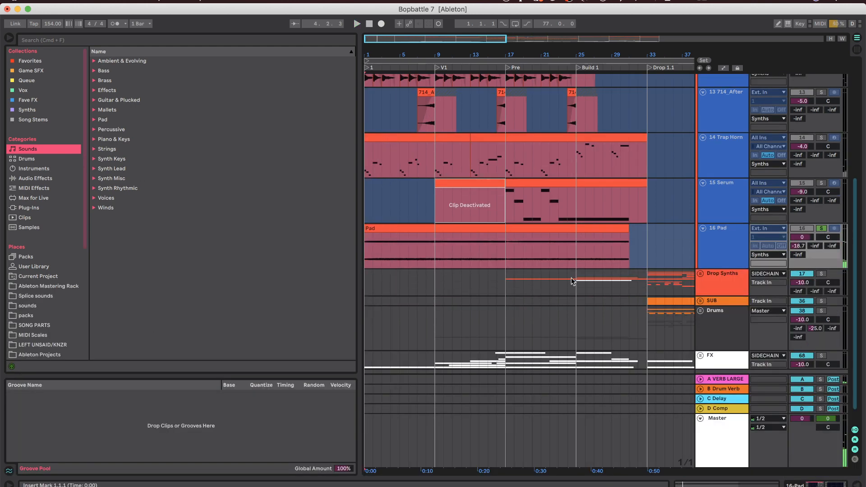
- Solo the Serum track, play it from the Pre section at bar 17, review its device chain, stop and unsolo it
{"action": "scroll", "coordinate": [571, 277], "scroll_direction": "up", "scroll_amount": 1}
{"action": "scroll", "coordinate": [437, 240], "scroll_direction": "up", "scroll_amount": 3}
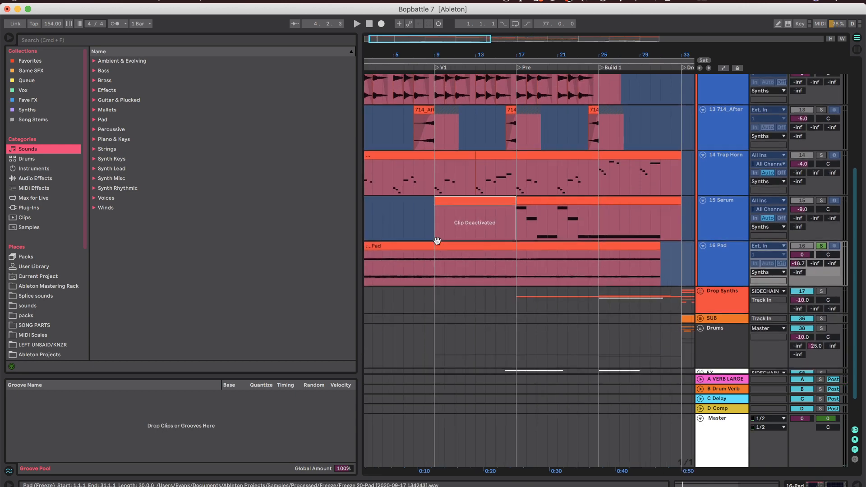
{"action": "scroll", "coordinate": [437, 240], "scroll_direction": "up", "scroll_amount": 8}
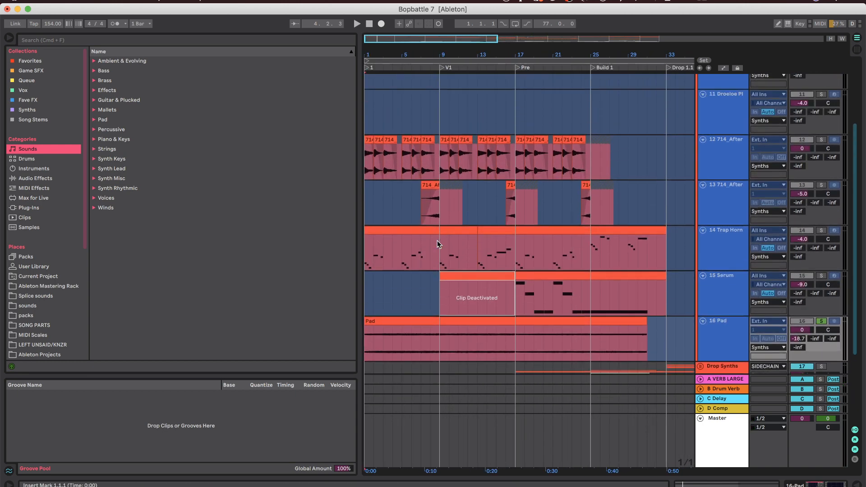
{"action": "scroll", "coordinate": [438, 238], "scroll_direction": "down", "scroll_amount": 3}
{"action": "left_click", "coordinate": [521, 275]}
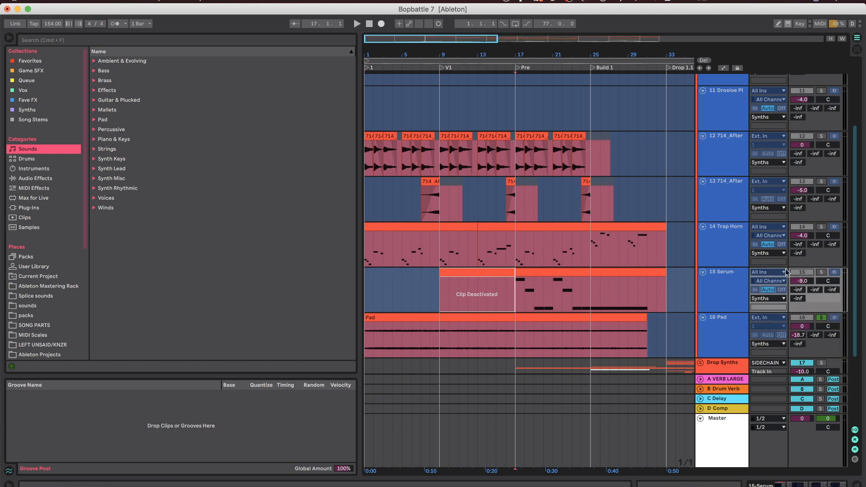
{"action": "key", "text": "space"}
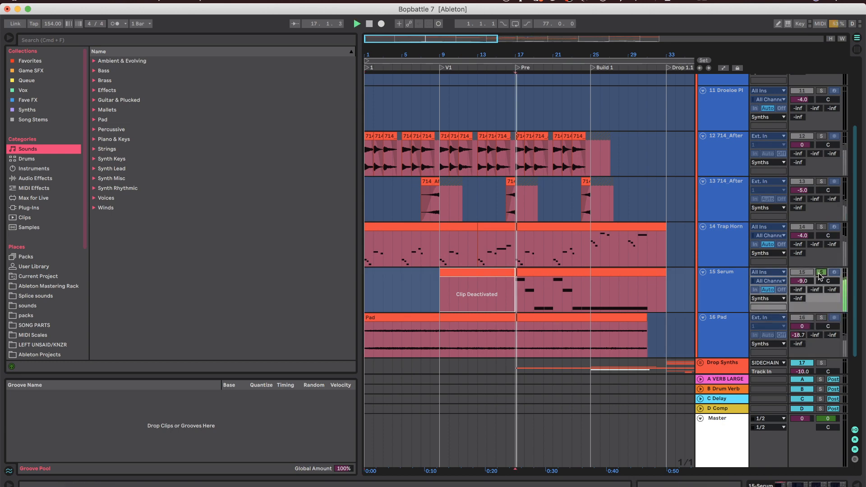
{"action": "double_click", "coordinate": [722, 296]}
{"action": "scroll", "coordinate": [664, 228], "scroll_direction": "down", "scroll_amount": 3}
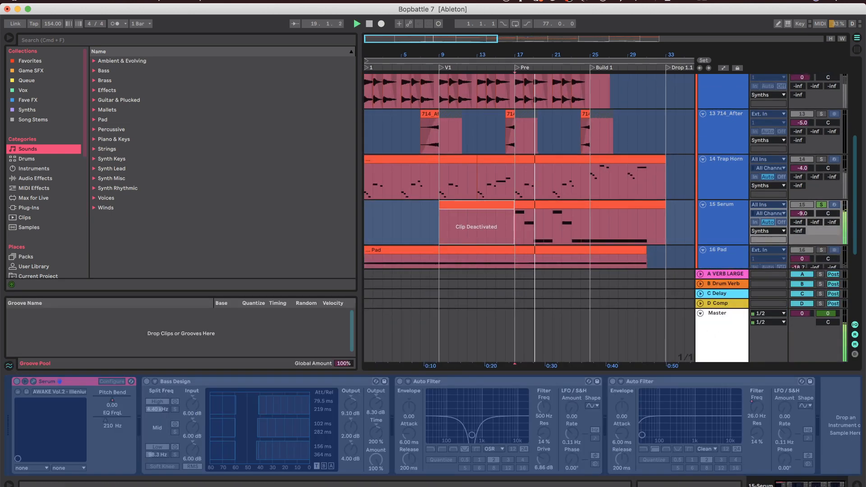
{"action": "key", "text": "super+alt+l"}
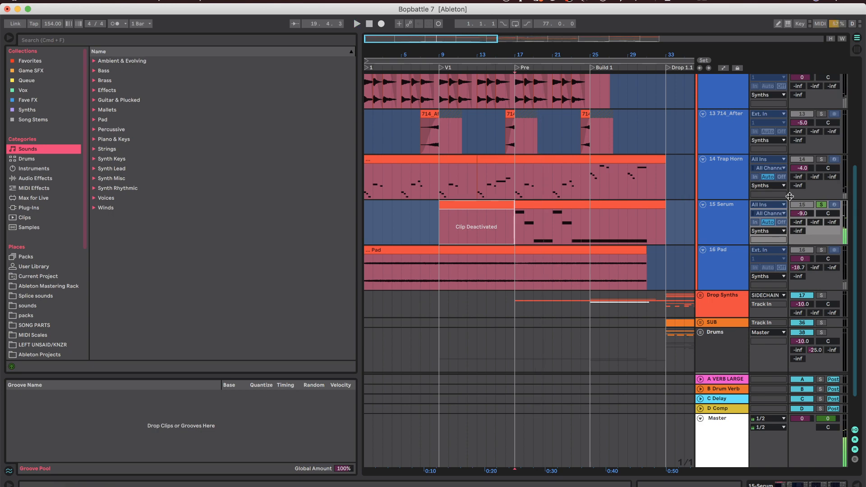
{"action": "left_click", "coordinate": [821, 205]}
- Survey the synth clips across the whole arrangement and fold the Synths group
{"action": "scroll", "coordinate": [648, 172], "scroll_direction": "up", "scroll_amount": 5}
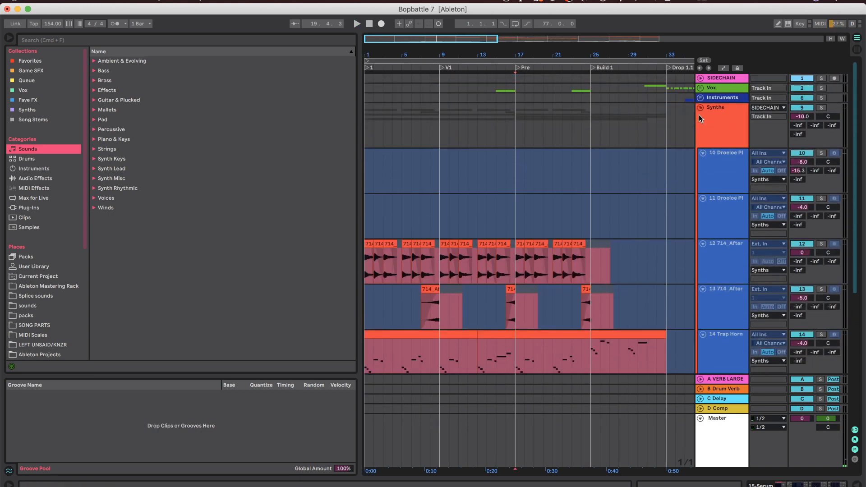
{"action": "scroll", "coordinate": [503, 226], "scroll_direction": "down", "scroll_amount": 5}
{"action": "scroll", "coordinate": [504, 226], "scroll_direction": "down", "scroll_amount": 3}
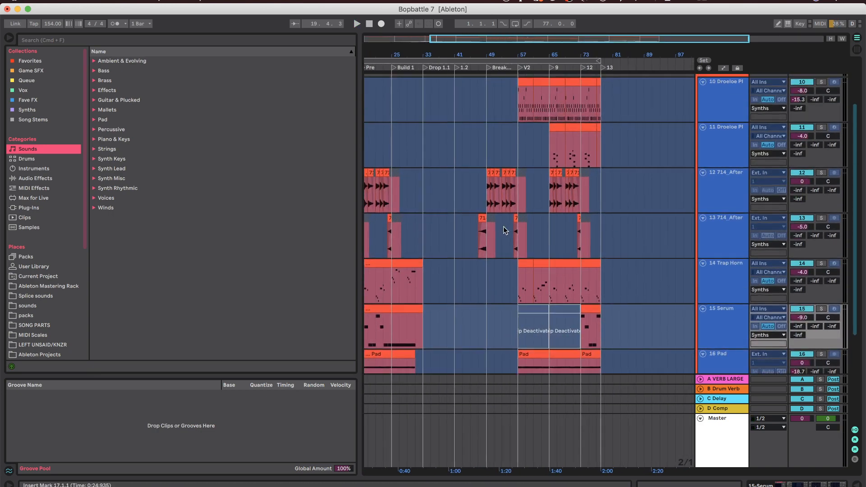
{"action": "scroll", "coordinate": [504, 227], "scroll_direction": "left", "scroll_amount": 3}
{"action": "scroll", "coordinate": [554, 198], "scroll_direction": "up", "scroll_amount": 3}
{"action": "left_click", "coordinate": [701, 108]}
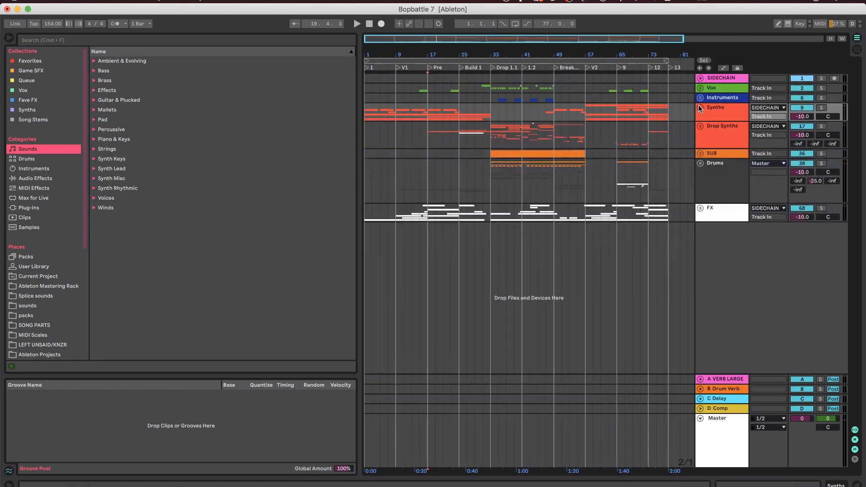
- Unfold the Vox group and look over its clips from V1 to Drop 1.1
{"action": "left_click", "coordinate": [701, 88]}
{"action": "scroll", "coordinate": [448, 145], "scroll_direction": "up", "scroll_amount": 5}
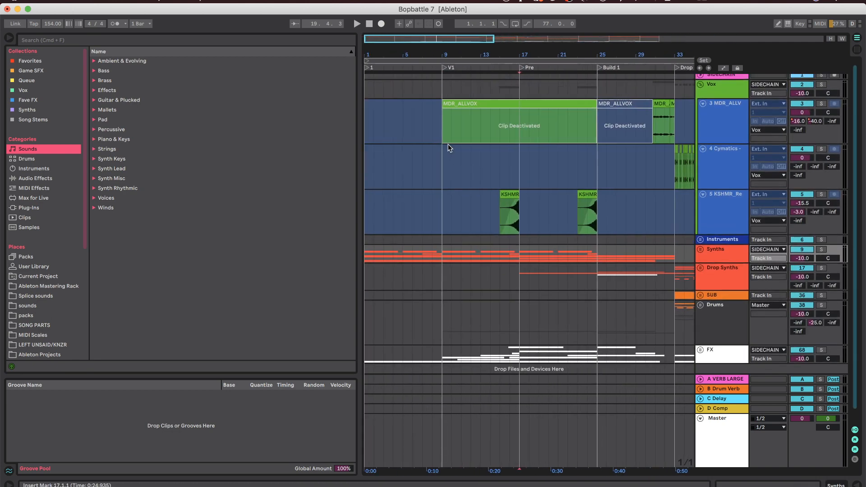
{"action": "scroll", "coordinate": [455, 152], "scroll_direction": "right", "scroll_amount": 3}
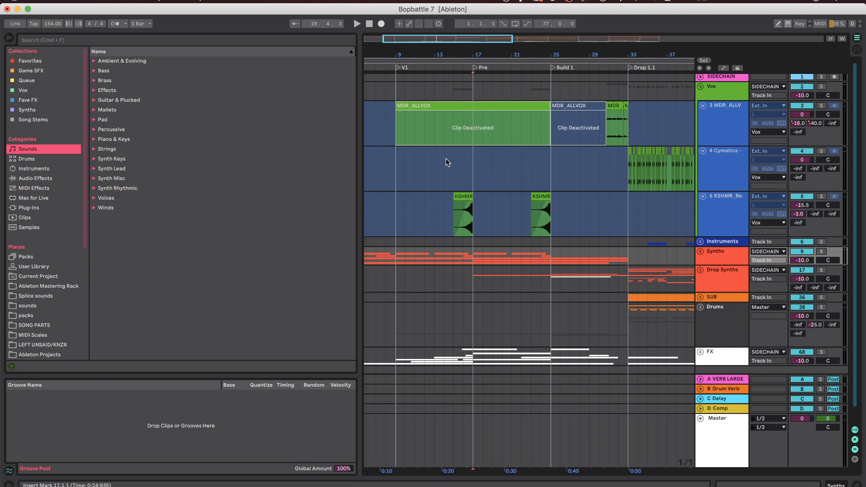
{"action": "scroll", "coordinate": [447, 164], "scroll_direction": "right", "scroll_amount": 3}
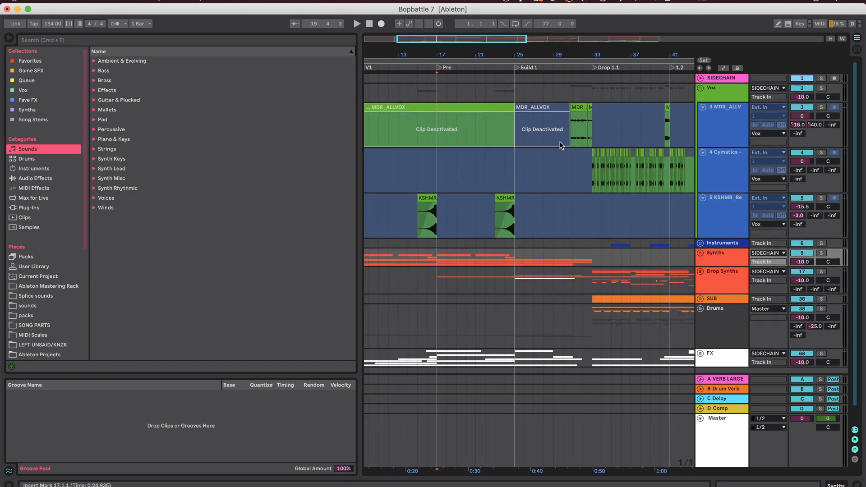
- Place the insert marker at 30.4.1, where the active MDR_ALLVOX clip starts, and review the vocal clips leading into Drop 1.1
{"action": "left_click", "coordinate": [582, 139]}
{"action": "scroll", "coordinate": [580, 136], "scroll_direction": "up", "scroll_amount": 5}
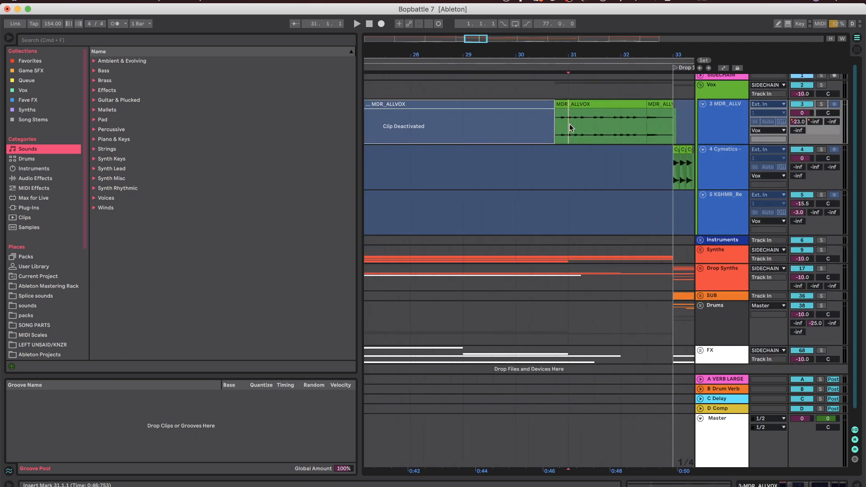
{"action": "scroll", "coordinate": [539, 128], "scroll_direction": "right", "scroll_amount": 2}
{"action": "left_click", "coordinate": [519, 130]}
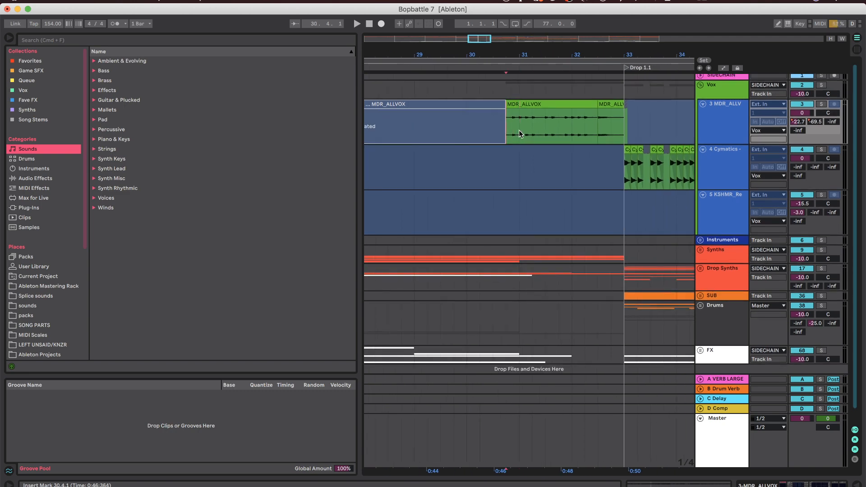
{"action": "scroll", "coordinate": [643, 167], "scroll_direction": "down", "scroll_amount": 4}
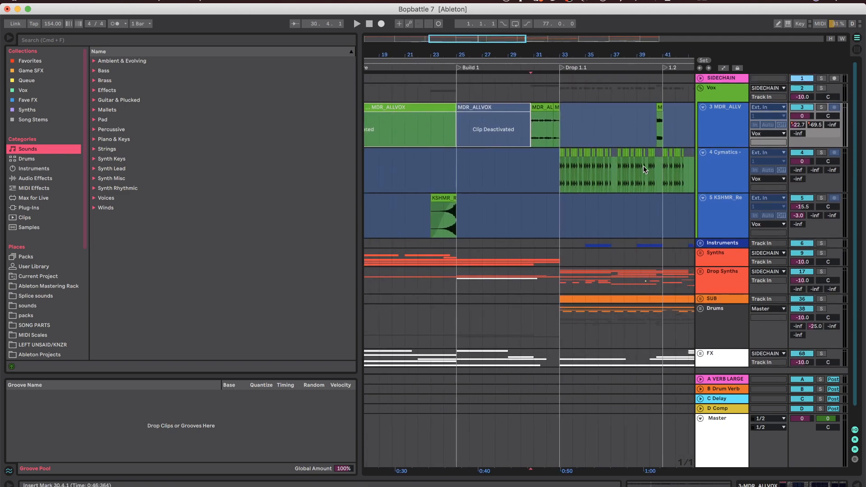
{"action": "scroll", "coordinate": [466, 173], "scroll_direction": "left", "scroll_amount": 5}
{"action": "scroll", "coordinate": [527, 118], "scroll_direction": "down", "scroll_amount": 3}
{"action": "scroll", "coordinate": [527, 118], "scroll_direction": "up", "scroll_amount": 6}
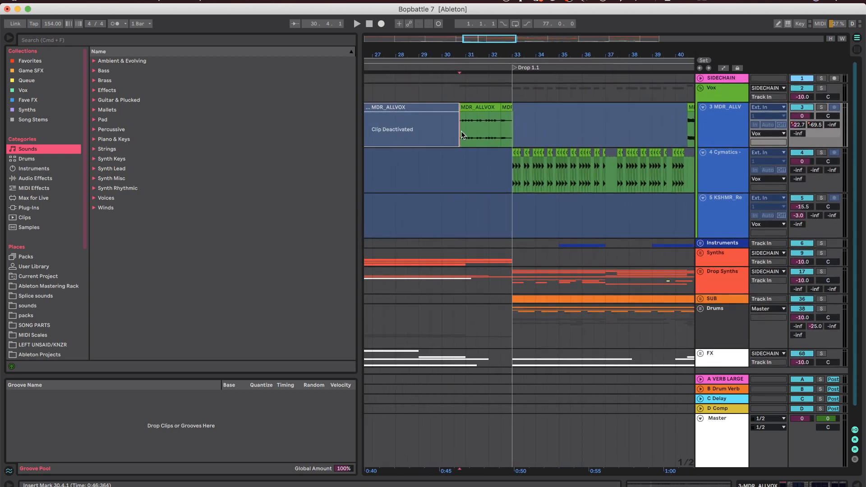
- Solo the MDR_ALLVOX track and play its active clips from 30.4.1 toward Drop 1.1
{"action": "scroll", "coordinate": [461, 131], "scroll_direction": "up", "scroll_amount": 3}
{"action": "left_click", "coordinate": [821, 107]}
{"action": "key", "text": "space"}
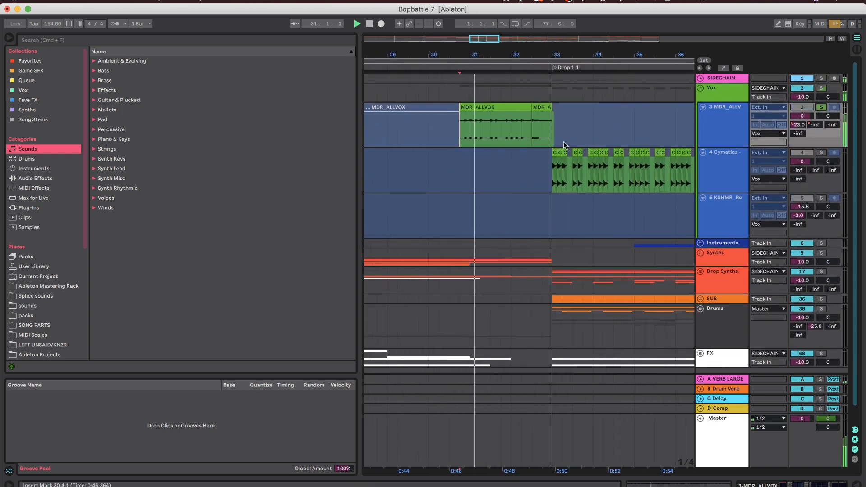
{"action": "scroll", "coordinate": [564, 146], "scroll_direction": "down", "scroll_amount": 2}
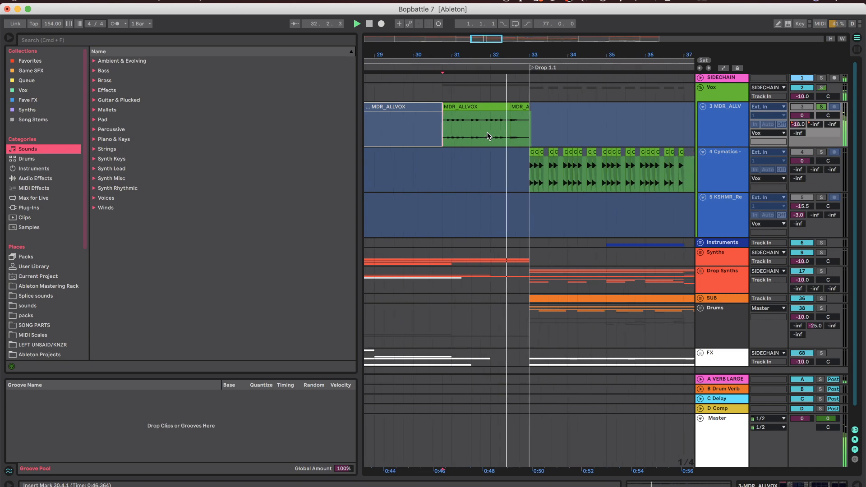
- Audition the short MDR_ALLVOX clips around section 1.2 from 40.4.1 and 44.3.1, and stop playback
{"action": "scroll", "coordinate": [509, 131], "scroll_direction": "down", "scroll_amount": 4}
{"action": "left_click", "coordinate": [596, 116]}
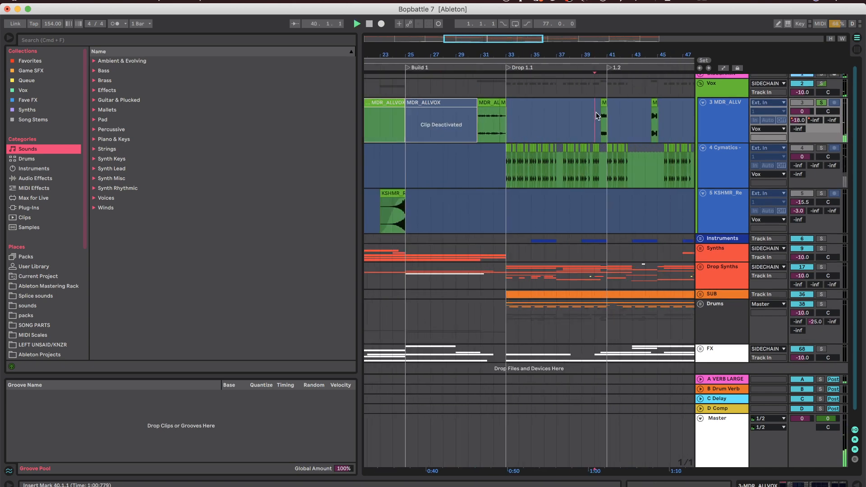
{"action": "left_click", "coordinate": [609, 117]}
{"action": "scroll", "coordinate": [591, 123], "scroll_direction": "up", "scroll_amount": 4}
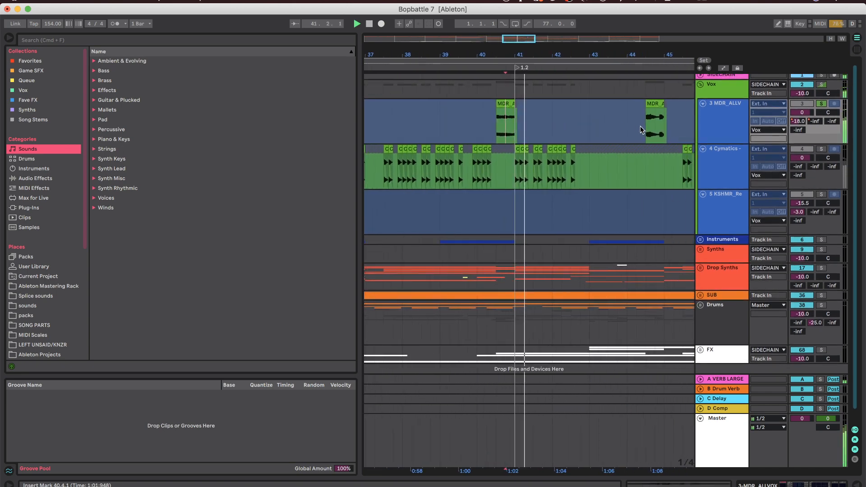
{"action": "left_click", "coordinate": [646, 125]}
{"action": "key", "text": "space"}
{"action": "scroll", "coordinate": [645, 124], "scroll_direction": "down", "scroll_amount": 5}
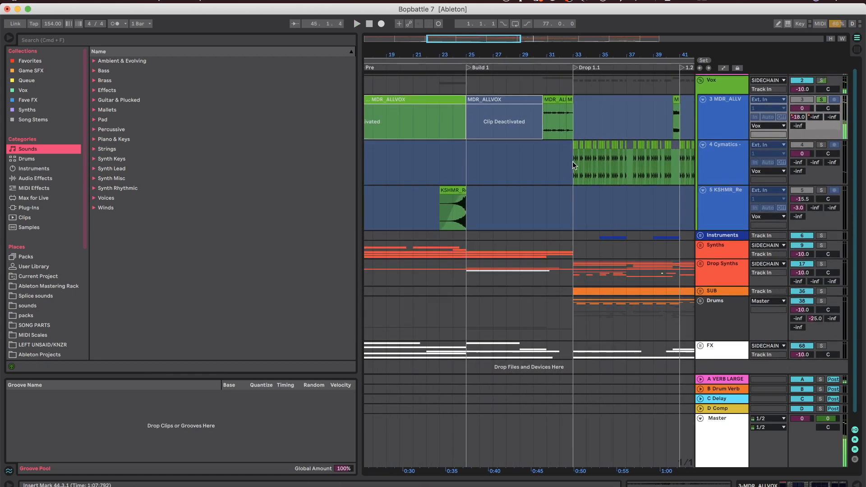
- Place the insert marker at 33.1.1 on the Cymatics vocal track, solo the track and examine its chopped clips closely
{"action": "left_click", "coordinate": [573, 162]}
{"action": "scroll", "coordinate": [667, 174], "scroll_direction": "right", "scroll_amount": 2}
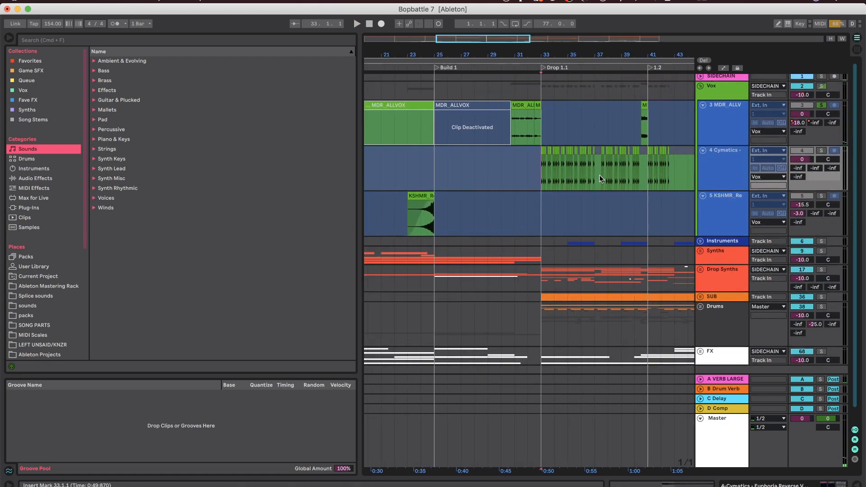
{"action": "left_click", "coordinate": [821, 150]}
{"action": "scroll", "coordinate": [530, 160], "scroll_direction": "up", "scroll_amount": 2}
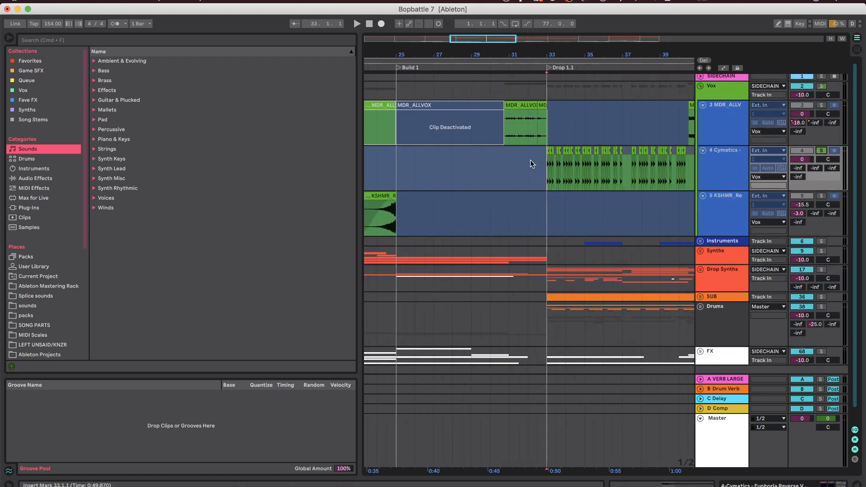
{"action": "scroll", "coordinate": [535, 147], "scroll_direction": "up", "scroll_amount": 2}
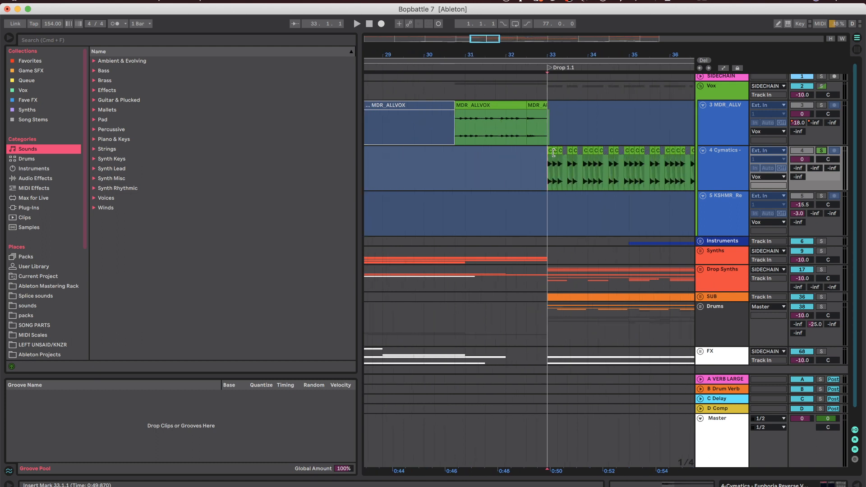
{"action": "scroll", "coordinate": [538, 164], "scroll_direction": "up", "scroll_amount": 4}
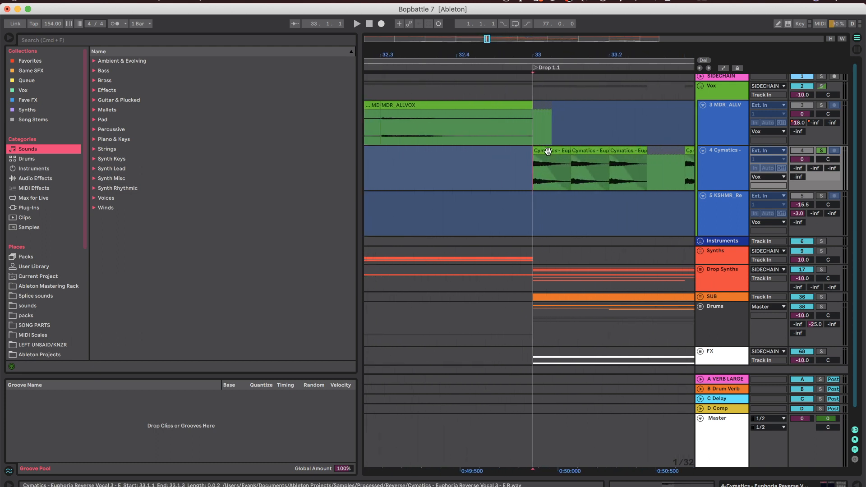
{"action": "scroll", "coordinate": [528, 169], "scroll_direction": "up", "scroll_amount": 2}
- Play the soloed Cymatics vocal chops from the start of Drop 1.1, stop and unsolo the track
{"action": "key", "text": "space"}
{"action": "scroll", "coordinate": [527, 172], "scroll_direction": "down", "scroll_amount": 7}
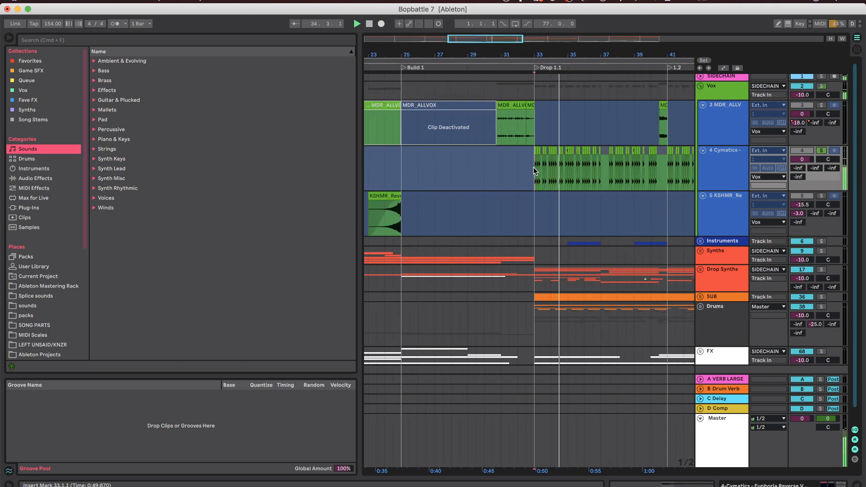
{"action": "scroll", "coordinate": [534, 166], "scroll_direction": "down", "scroll_amount": 4}
{"action": "key", "text": "space"}
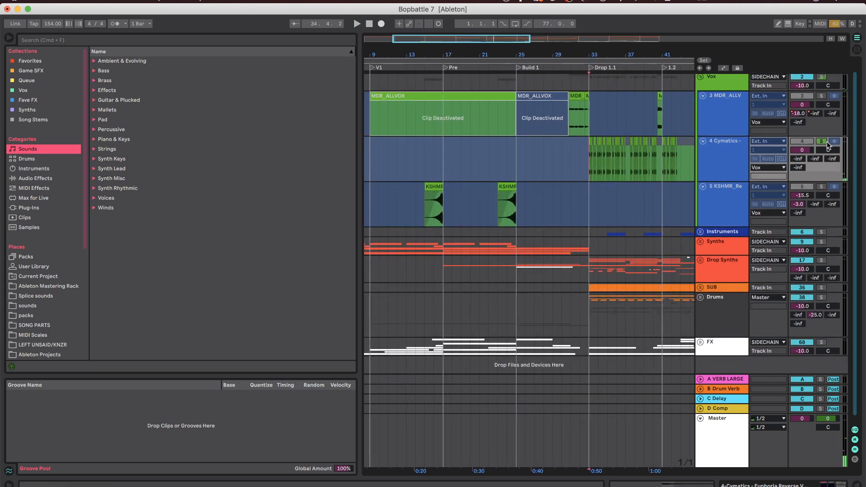
{"action": "left_click", "coordinate": [821, 141]}
- Place the insert marker at 15.1.1 on the KSHMR reverse vocal track, review its clips and fold the Vox group
{"action": "scroll", "coordinate": [521, 185], "scroll_direction": "left", "scroll_amount": 5}
{"action": "left_click", "coordinate": [493, 202]}
{"action": "scroll", "coordinate": [519, 199], "scroll_direction": "up", "scroll_amount": 4}
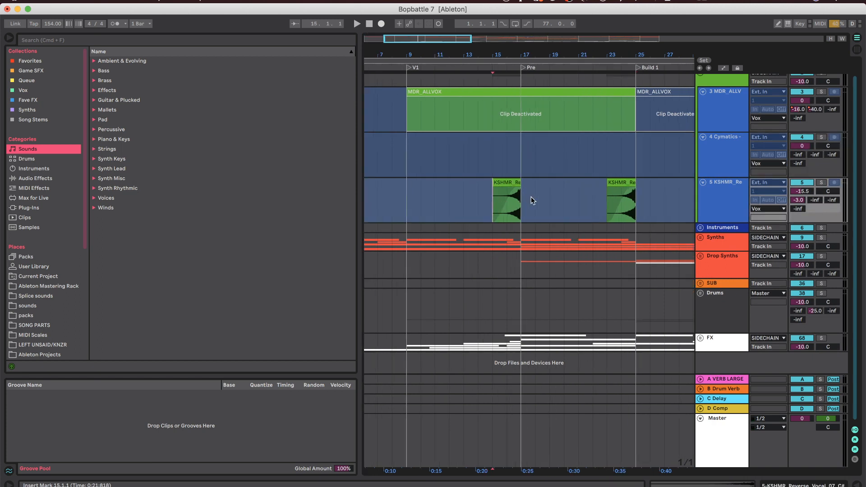
{"action": "scroll", "coordinate": [645, 119], "scroll_direction": "down", "scroll_amount": 5}
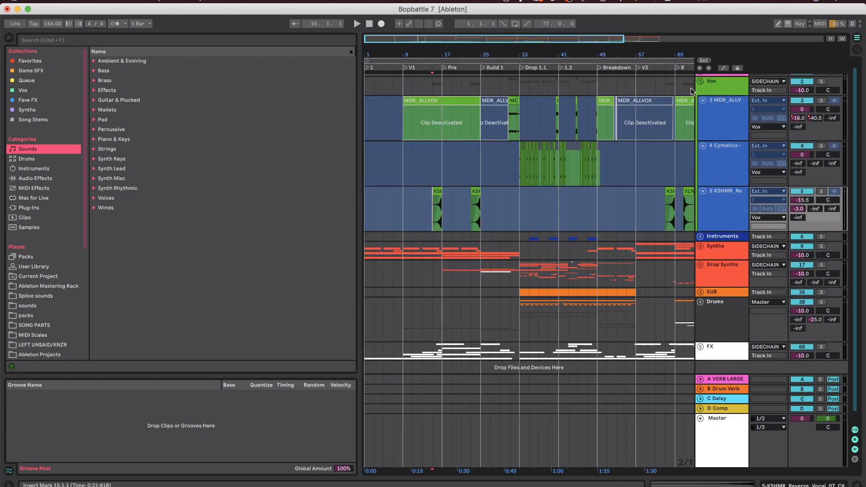
{"action": "left_click", "coordinate": [700, 81]}
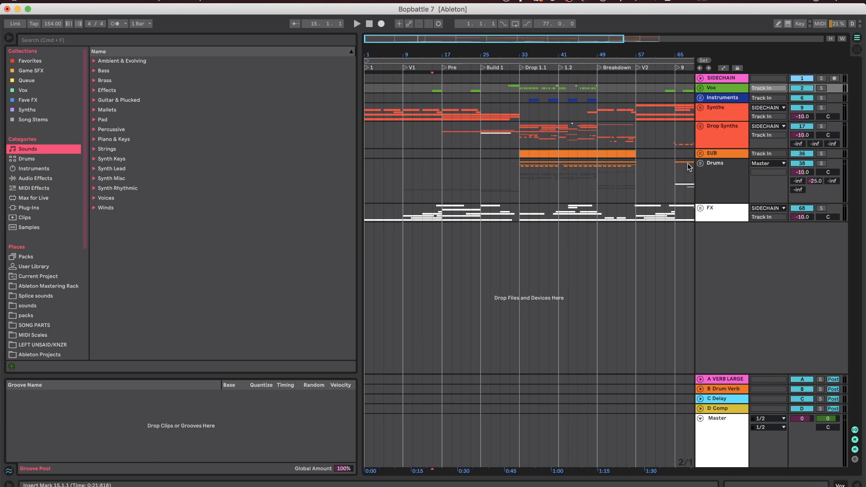
- Select the SUB, SIDECHAIN and Drop Synths tracks in turn and place the insert marker at 33.1.1 on Drop Synths
{"action": "key", "text": "minus"}
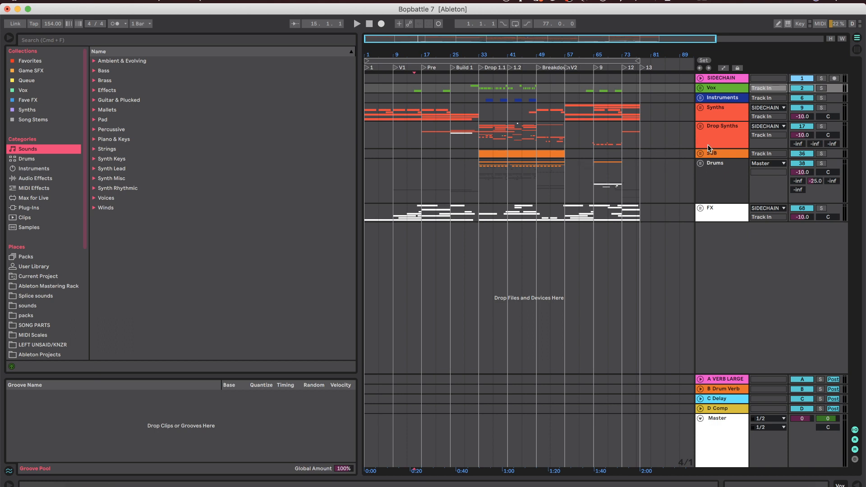
{"action": "left_click", "coordinate": [719, 156]}
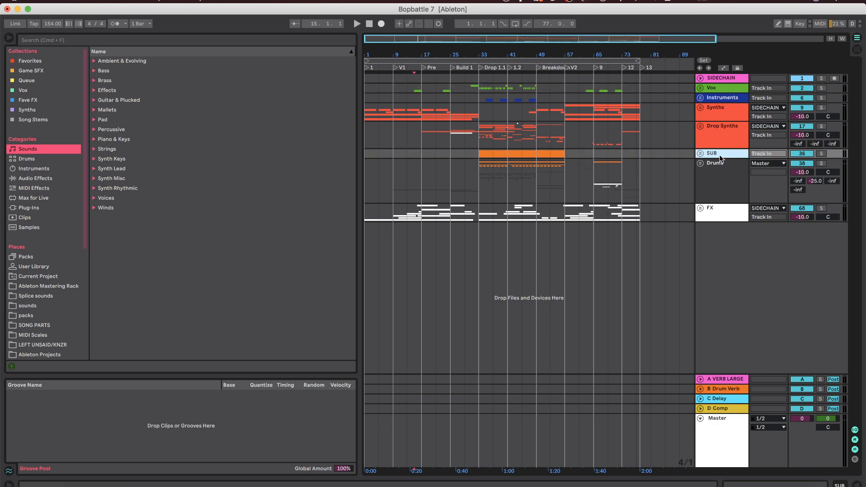
{"action": "left_click", "coordinate": [721, 77]}
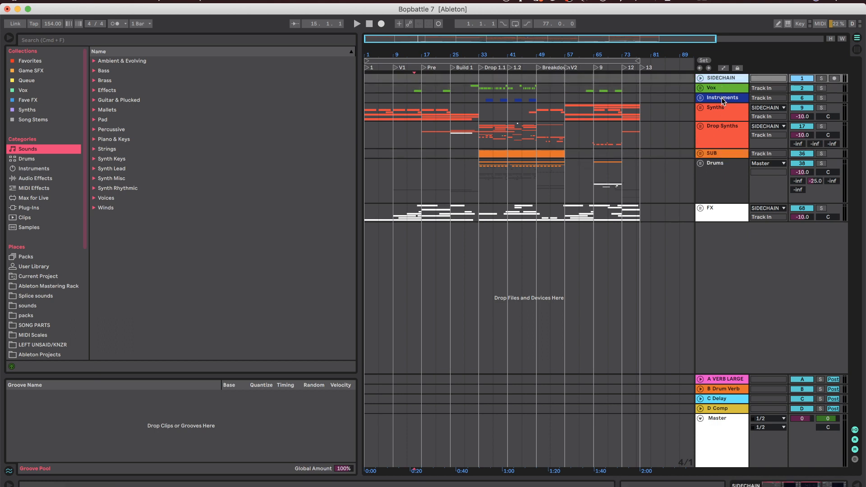
{"action": "left_click", "coordinate": [722, 127]}
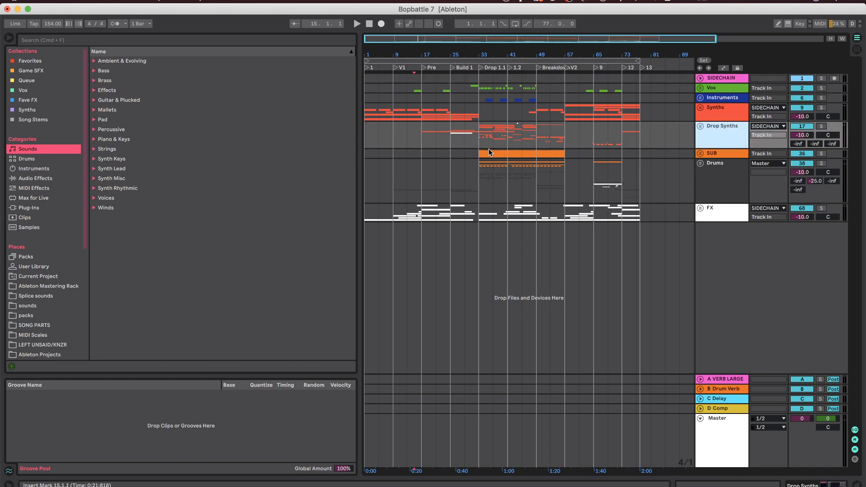
{"action": "key", "text": "plus"}
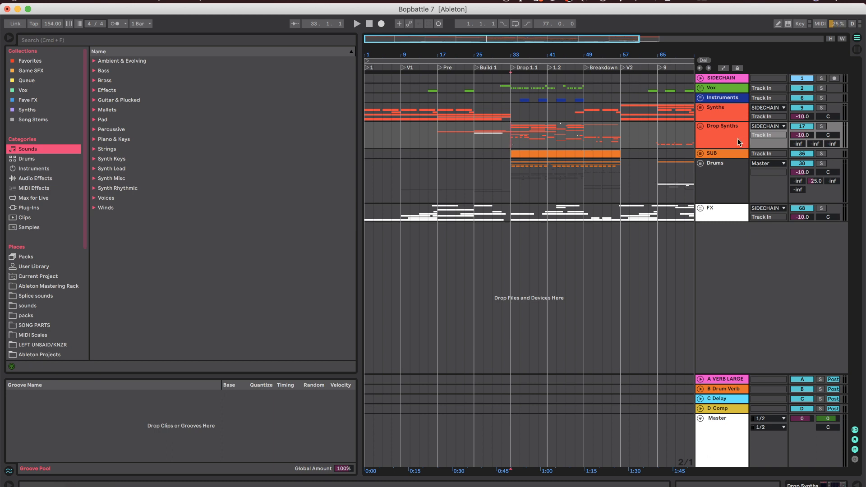
{"action": "key", "text": "minus"}
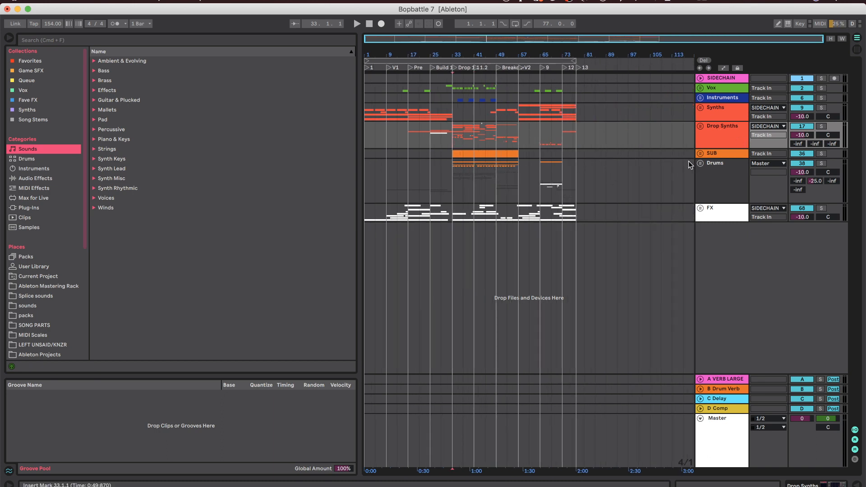
{"action": "left_click", "coordinate": [728, 131]}
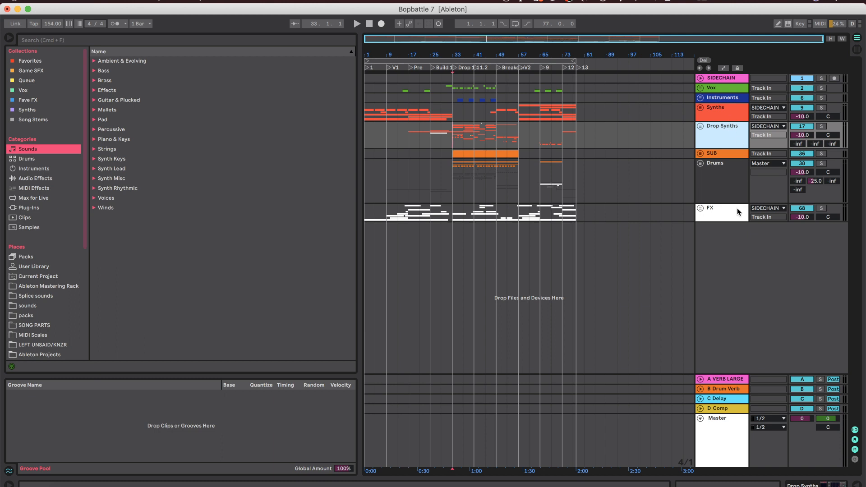
- Open the SIDECHAIN track's device chain and review its Audio Effect Rack, EQ Three, compressors and EQ Eight
{"action": "double_click", "coordinate": [727, 79]}
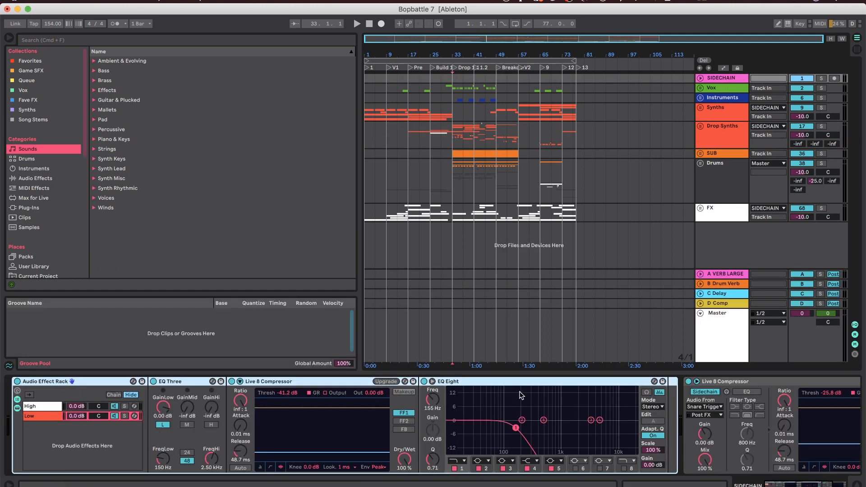
{"action": "scroll", "coordinate": [521, 392], "scroll_direction": "right", "scroll_amount": 5}
{"action": "scroll", "coordinate": [521, 392], "scroll_direction": "left", "scroll_amount": 3}
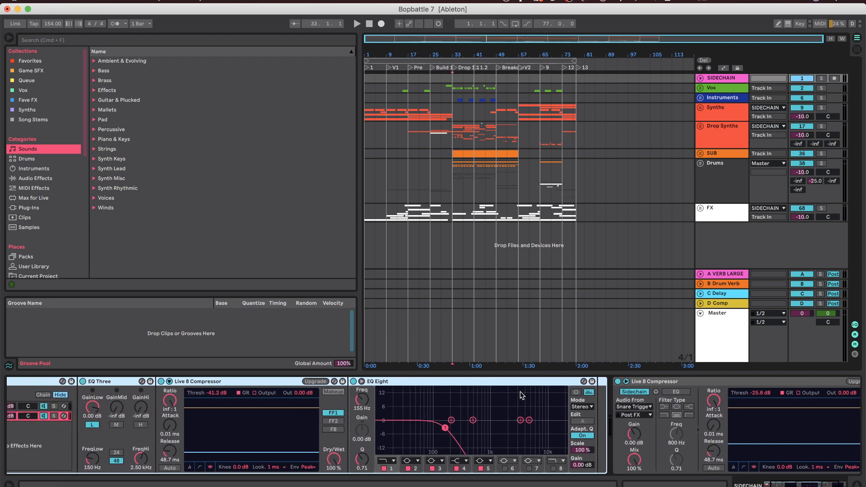
{"action": "scroll", "coordinate": [522, 395], "scroll_direction": "left", "scroll_amount": 5}
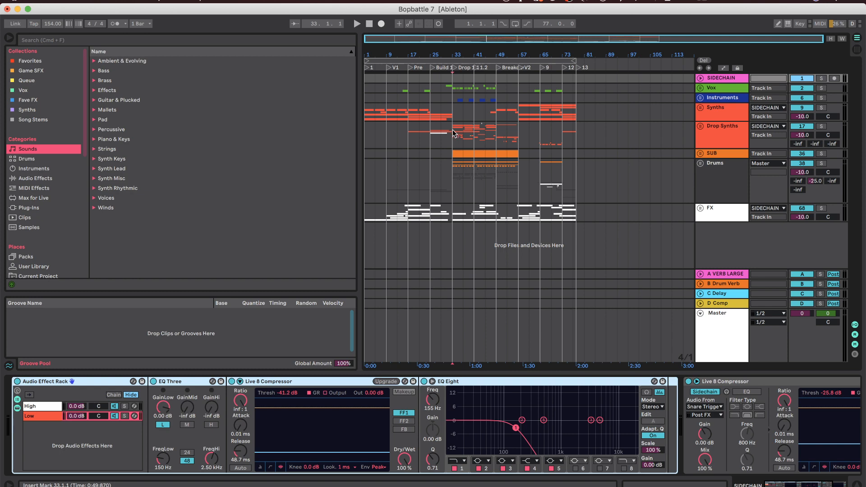
- Place the insert marker at 25.1.1 on the Drop Synths group and look over the sections leading into Drop 1.1
{"action": "key", "text": "plus"}
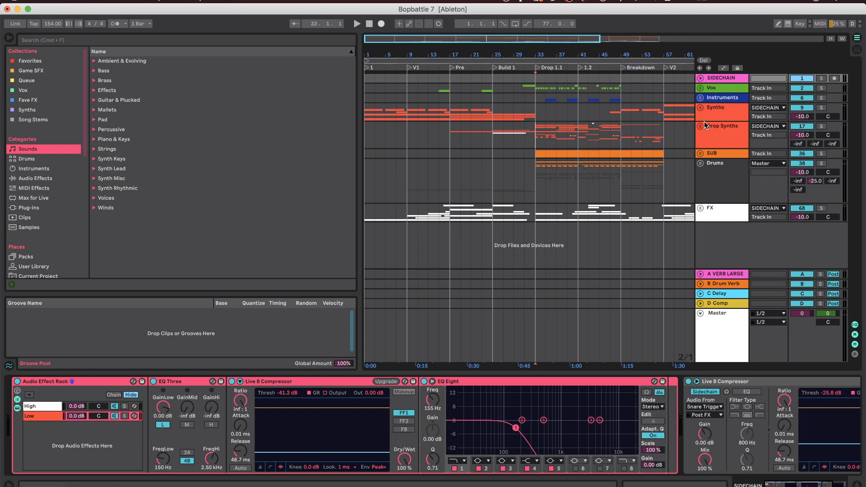
{"action": "left_click", "coordinate": [489, 129]}
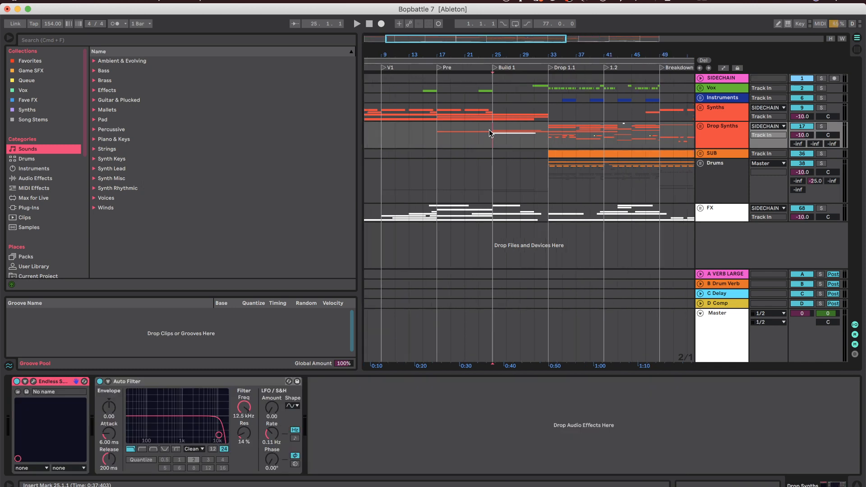
{"action": "key", "text": "plus"}
{"action": "key", "text": "plus"}
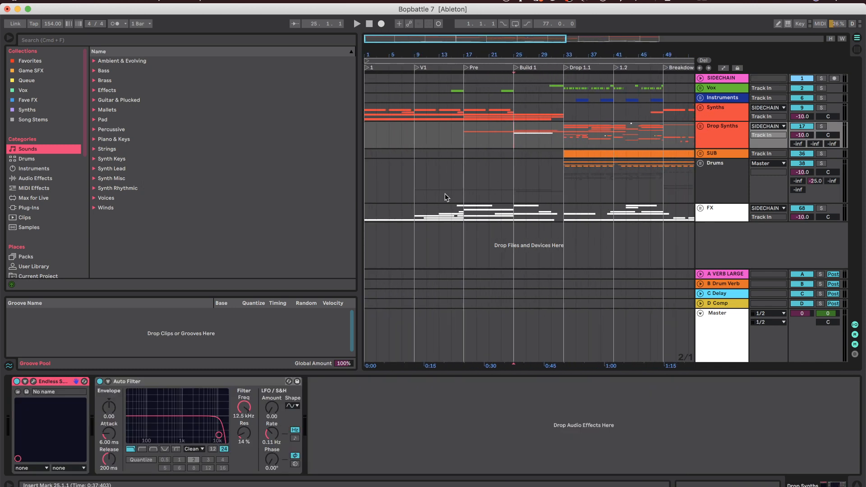
- Unfold the FX group, hide the device view and place the insert marker at 9.1.1 on the Ambs. track
{"action": "left_click", "coordinate": [701, 209]}
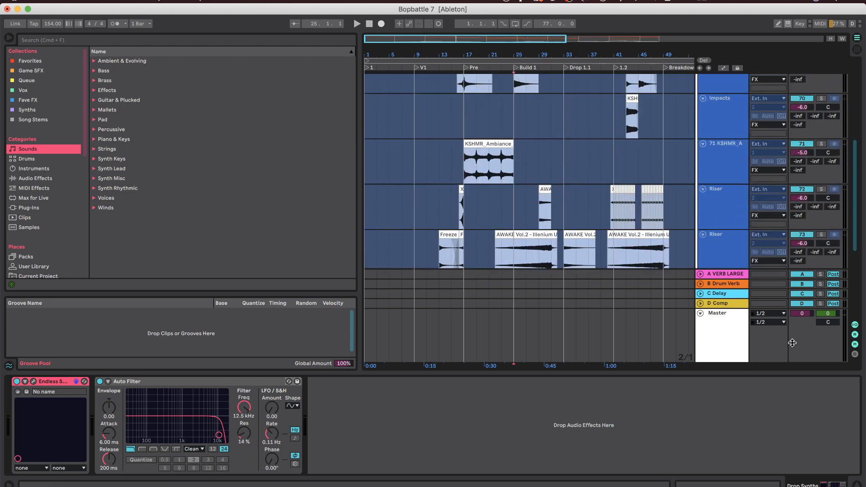
{"action": "left_click", "coordinate": [859, 482]}
{"action": "scroll", "coordinate": [581, 257], "scroll_direction": "down", "scroll_amount": 4}
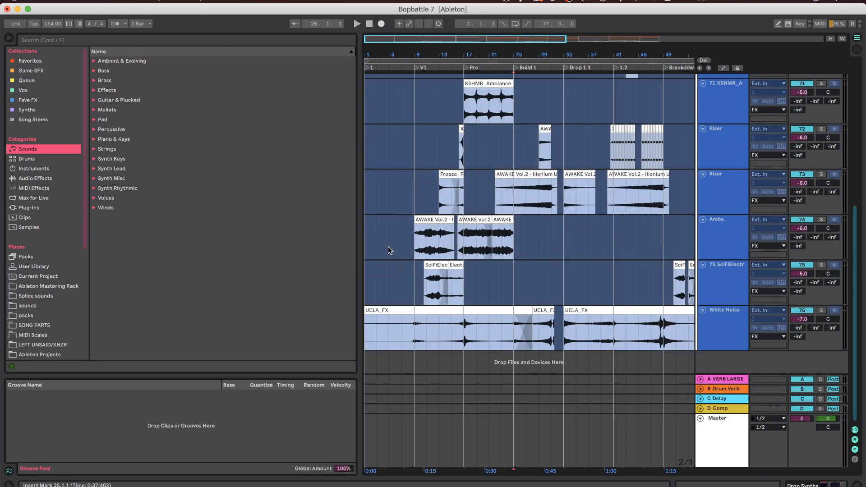
{"action": "left_click", "coordinate": [407, 247]}
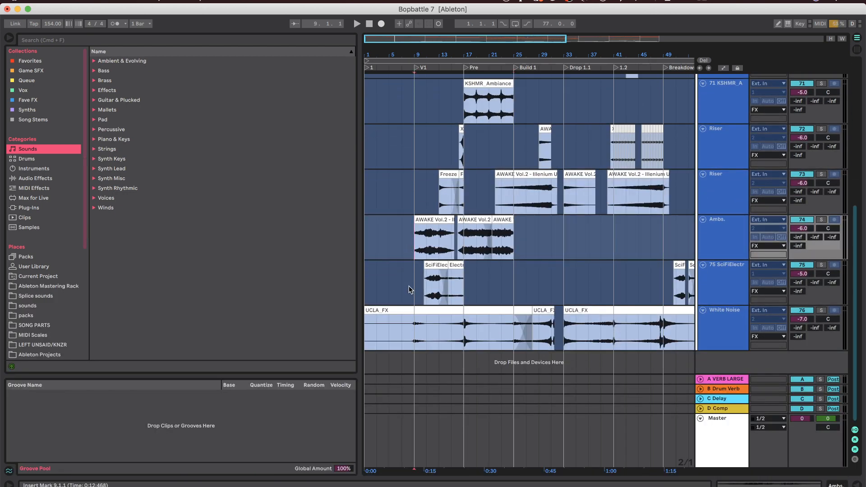
- Look over the FX group's tracks from Impacts to White Noise and play the arrangement from V1 at 9.1.1
{"action": "scroll", "coordinate": [409, 286], "scroll_direction": "up", "scroll_amount": 1}
{"action": "scroll", "coordinate": [412, 327], "scroll_direction": "up", "scroll_amount": 2}
{"action": "scroll", "coordinate": [413, 323], "scroll_direction": "up", "scroll_amount": 15}
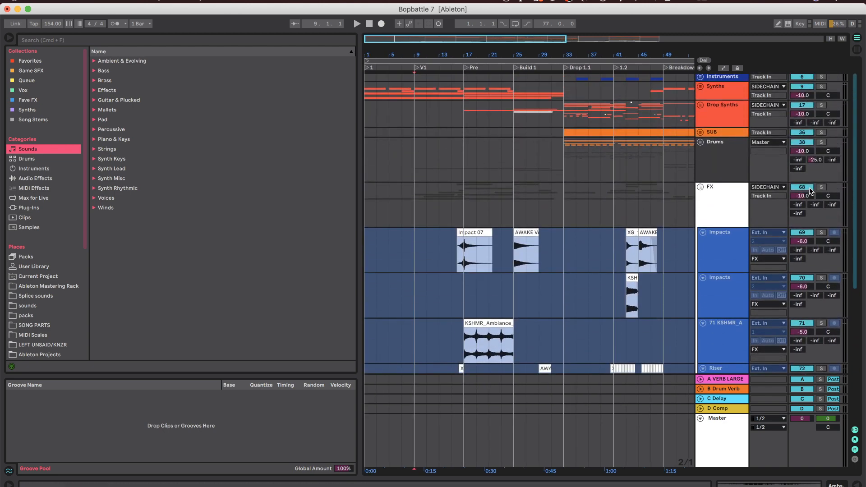
{"action": "scroll", "coordinate": [455, 286], "scroll_direction": "down", "scroll_amount": 17}
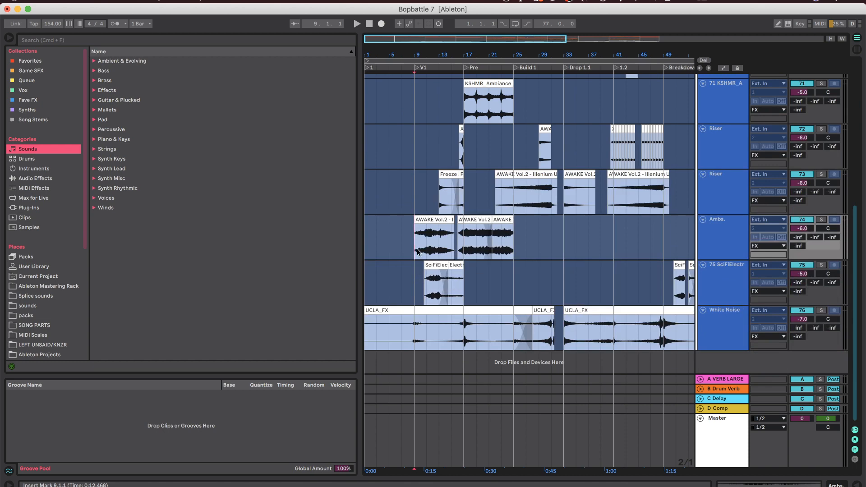
{"action": "key", "text": "space"}
{"action": "scroll", "coordinate": [416, 249], "scroll_direction": "up", "scroll_amount": 5}
{"action": "scroll", "coordinate": [418, 251], "scroll_direction": "up", "scroll_amount": 5}
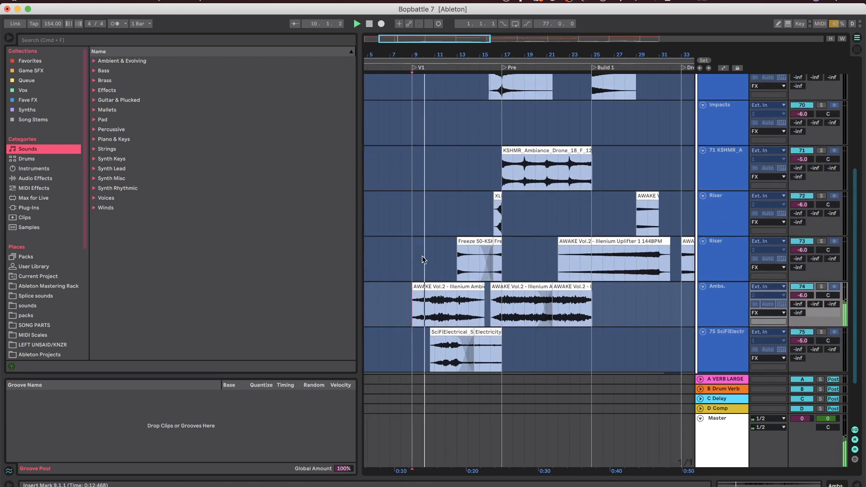
- Solo the SciFiElectrical track, play it from 11.3.1 and select its SciFiElectrical_S08SF.274 clip
{"action": "scroll", "coordinate": [429, 275], "scroll_direction": "down", "scroll_amount": 2}
{"action": "scroll", "coordinate": [439, 296], "scroll_direction": "up", "scroll_amount": 5}
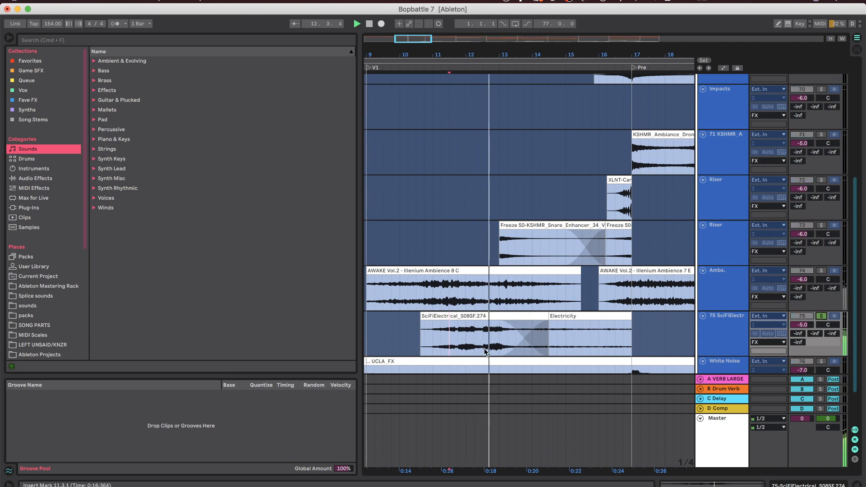
{"action": "left_click", "coordinate": [457, 316]}
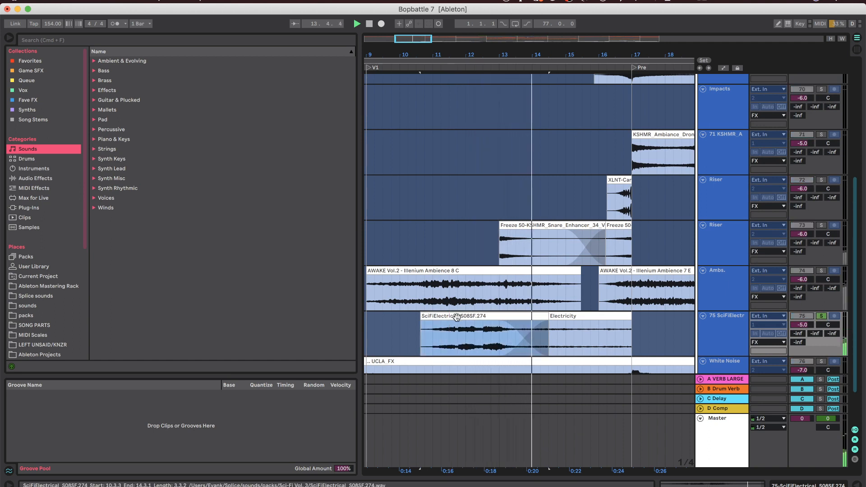
- Open the SciFiElectrical_S08SF.274 clip's waveform, close the clip view, stop playback and unsolo the SciFiElectrical track
{"action": "double_click", "coordinate": [457, 316]}
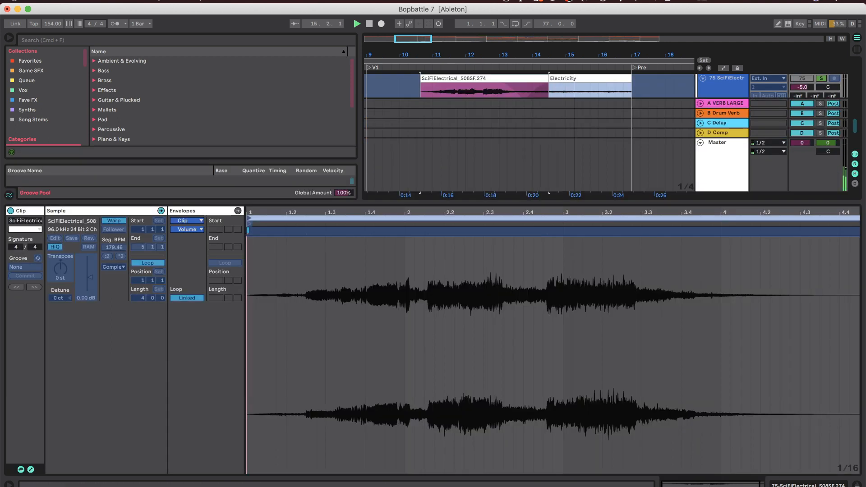
{"action": "key", "text": "super+alt+l"}
{"action": "key", "text": "space"}
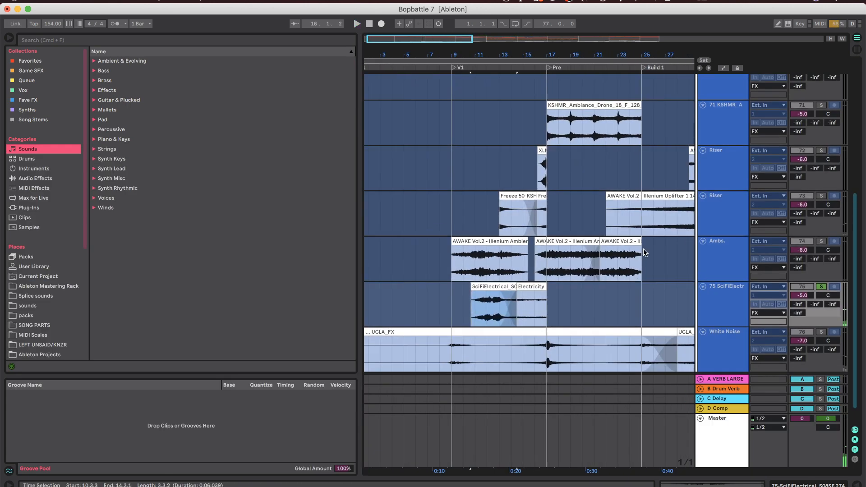
{"action": "left_click", "coordinate": [824, 288]}
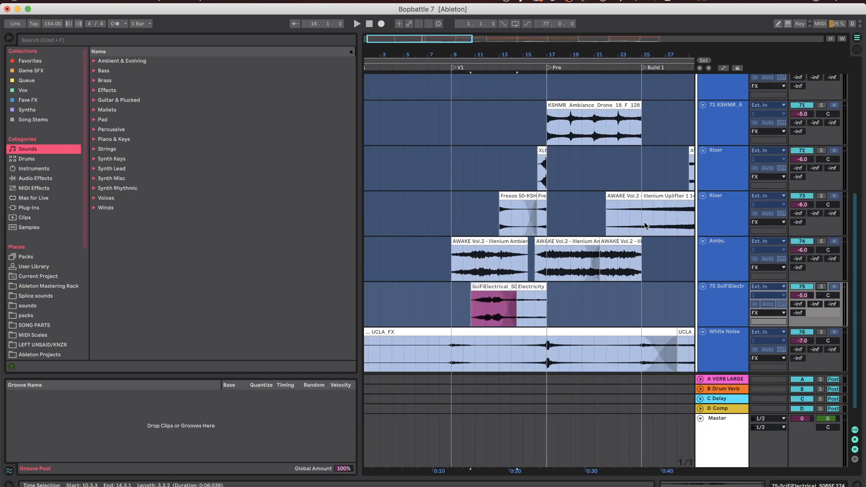
- Fold the FX group and play the full arrangement from V1 at 9.1.1
{"action": "scroll", "coordinate": [644, 222], "scroll_direction": "up", "scroll_amount": 5}
{"action": "left_click", "coordinate": [701, 155]}
{"action": "scroll", "coordinate": [511, 156], "scroll_direction": "left", "scroll_amount": 2}
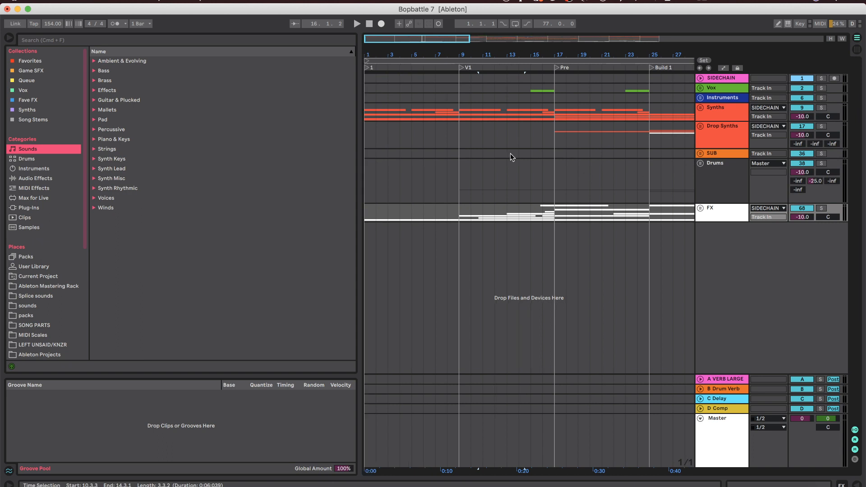
{"action": "left_click", "coordinate": [456, 137]}
{"action": "key", "text": "space"}
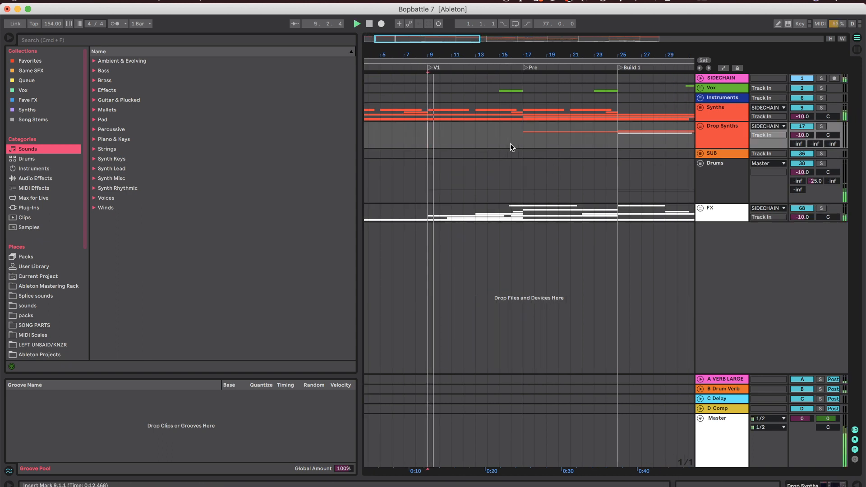
- Unfold the Drums group, stop playback and unfold its Intro perc subgroup
{"action": "left_click", "coordinate": [701, 164]}
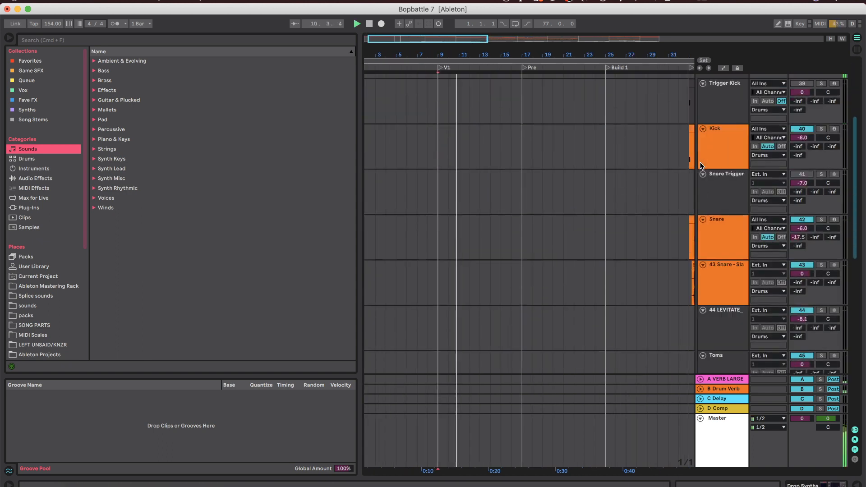
{"action": "key", "text": "space"}
{"action": "scroll", "coordinate": [700, 161], "scroll_direction": "down", "scroll_amount": 5}
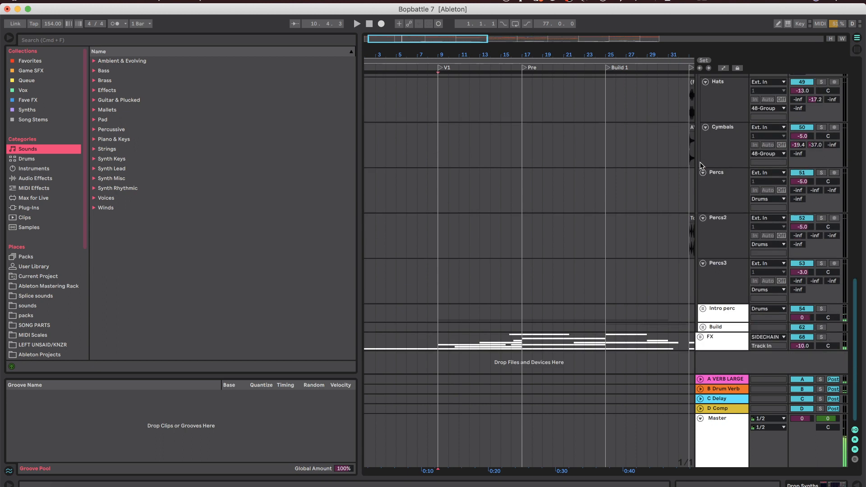
{"action": "left_click", "coordinate": [703, 327]}
{"action": "left_click", "coordinate": [702, 303]}
{"action": "left_click", "coordinate": [703, 285]}
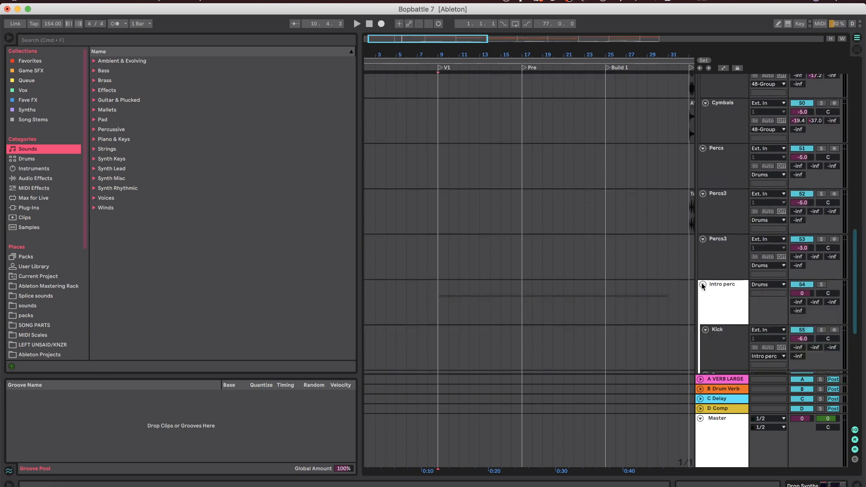
- Select the CHAMPAGNE_DRIP_drum_loop_psycho_break_172 clip on the Perc 3 track and solo that track
{"action": "scroll", "coordinate": [704, 285], "scroll_direction": "down", "scroll_amount": 6}
{"action": "left_click", "coordinate": [720, 281]}
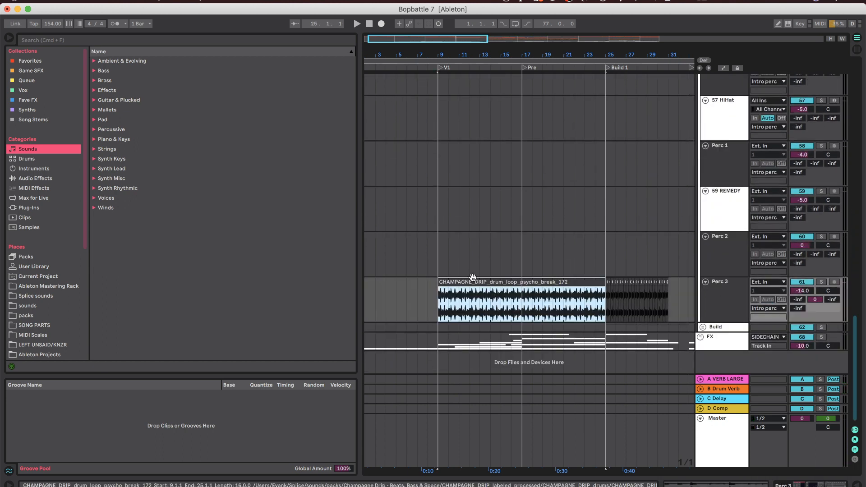
{"action": "left_click", "coordinate": [821, 282]}
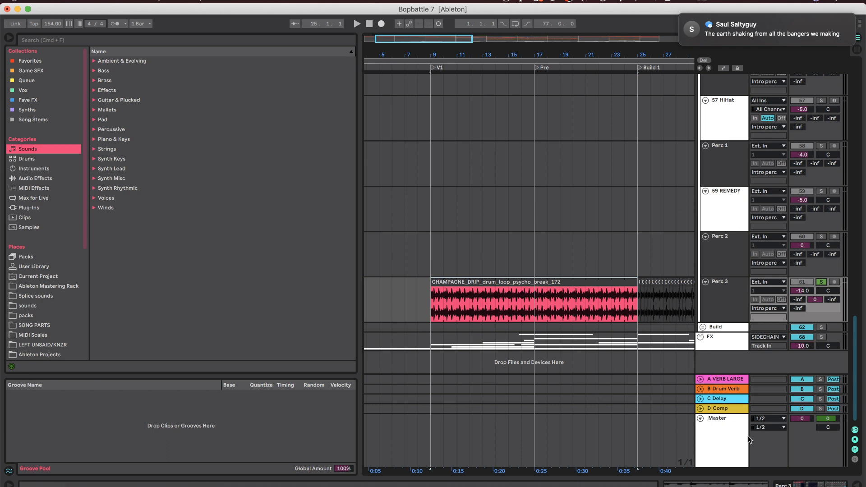
- Point out the A VERB LARGE and B Drum Verb return tracks by selecting them alternately
{"action": "left_click", "coordinate": [726, 390]}
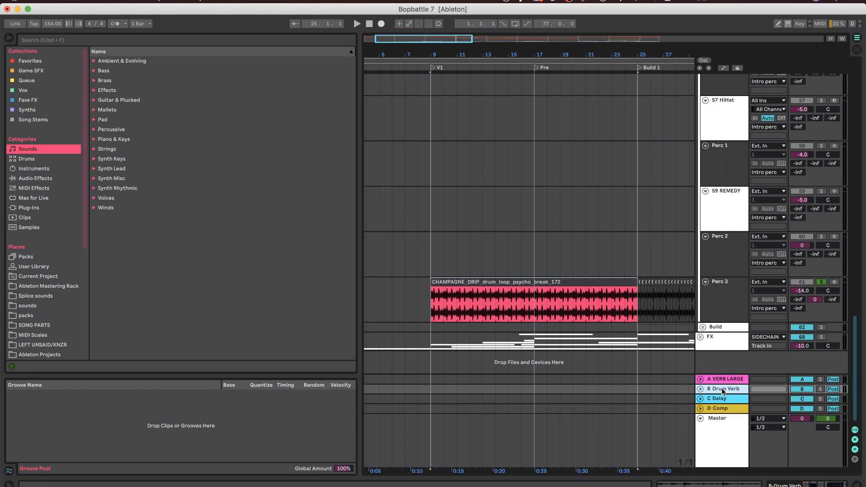
{"action": "left_click", "coordinate": [724, 383]}
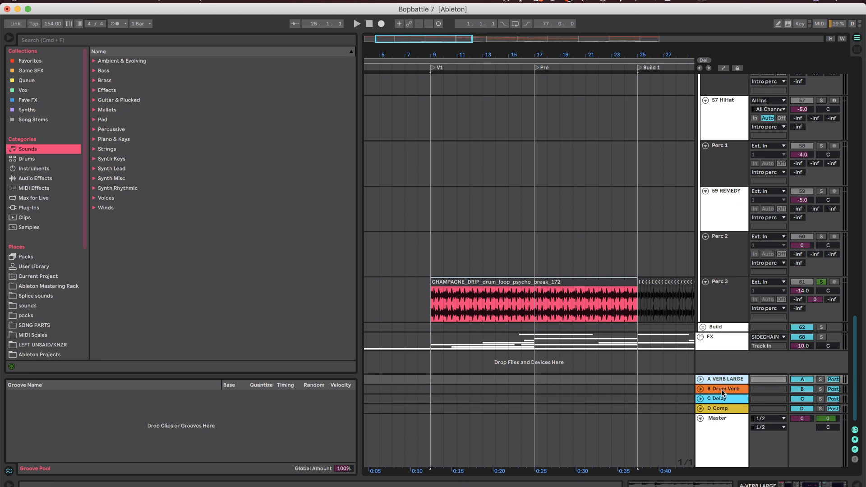
{"action": "left_click", "coordinate": [724, 391]}
{"action": "left_click", "coordinate": [723, 383]}
{"action": "left_click", "coordinate": [723, 391]}
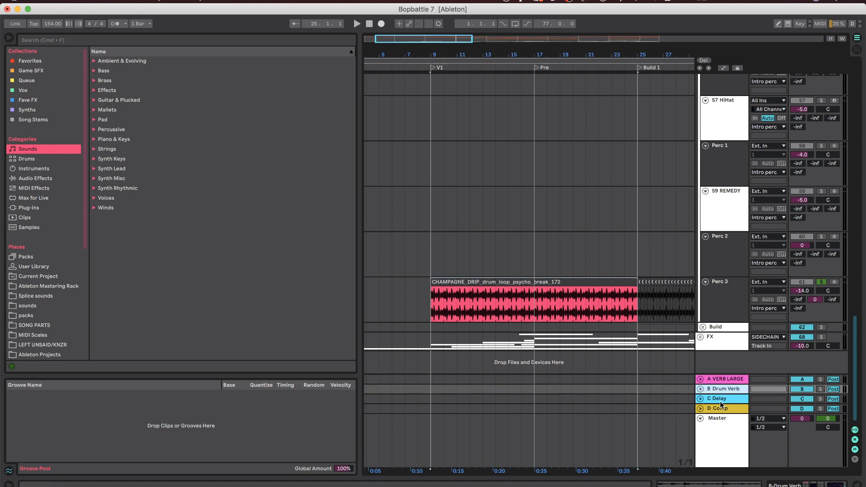
{"action": "scroll", "coordinate": [654, 359], "scroll_direction": "down", "scroll_amount": 5}
{"action": "left_click", "coordinate": [656, 362]}
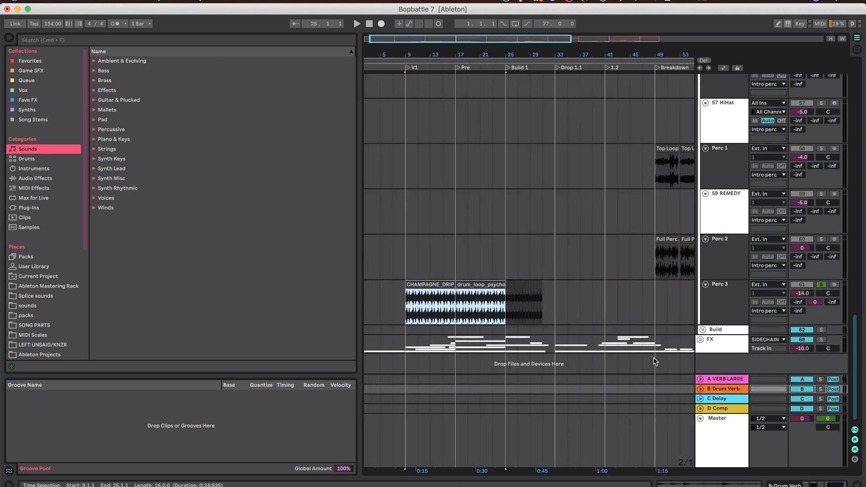
- Show the A VERB LARGE device chain and review its devices from Utility to EQ Eight, including the FabFilter Pro-R window
{"action": "double_click", "coordinate": [713, 379]}
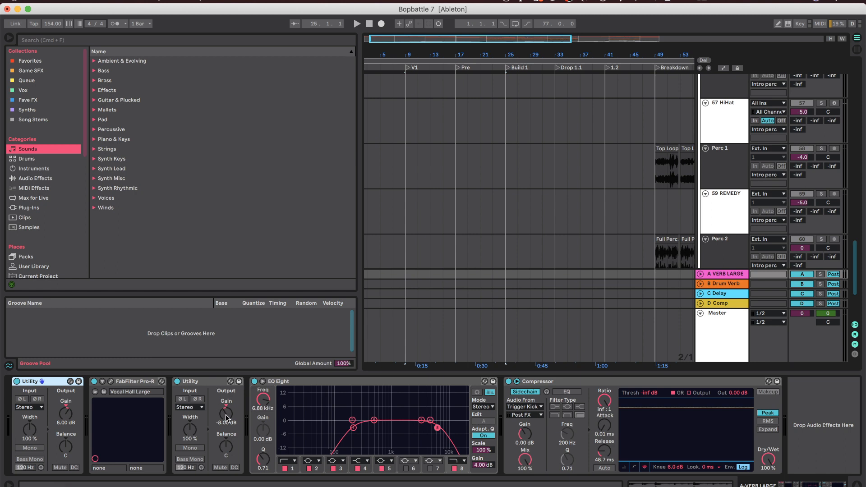
{"action": "scroll", "coordinate": [724, 225], "scroll_direction": "down", "scroll_amount": 1}
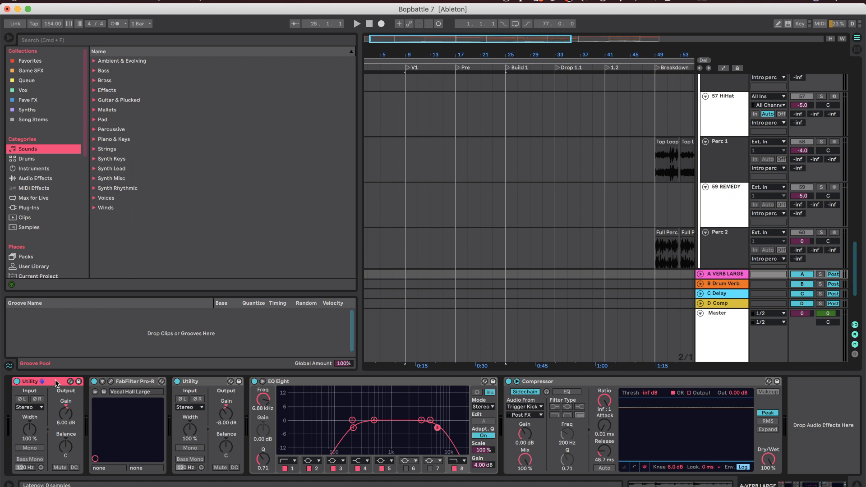
{"action": "left_click", "coordinate": [123, 385]}
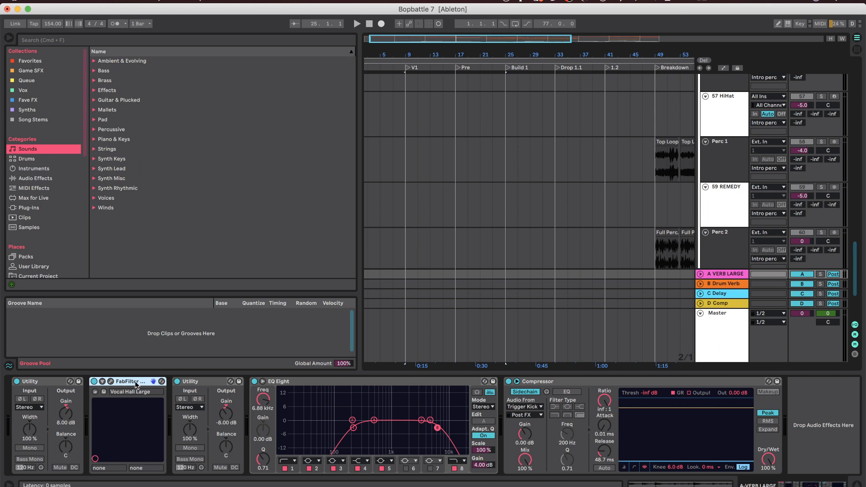
{"action": "left_click", "coordinate": [206, 381]}
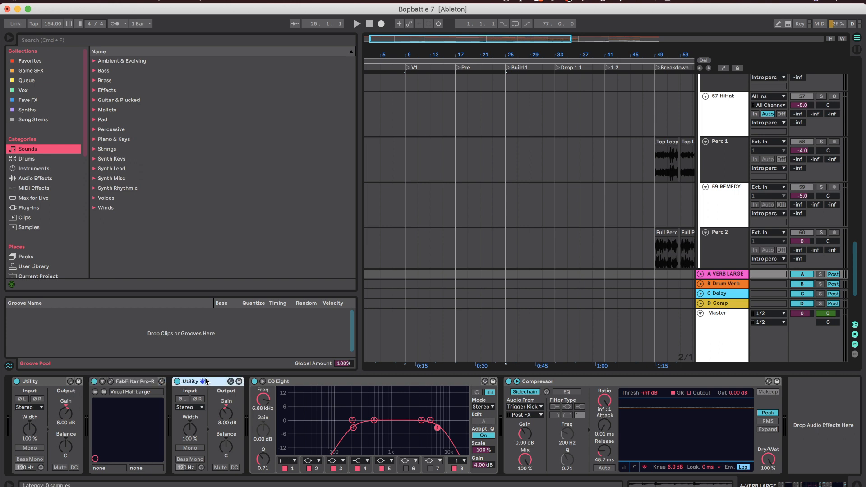
{"action": "left_click", "coordinate": [317, 381]}
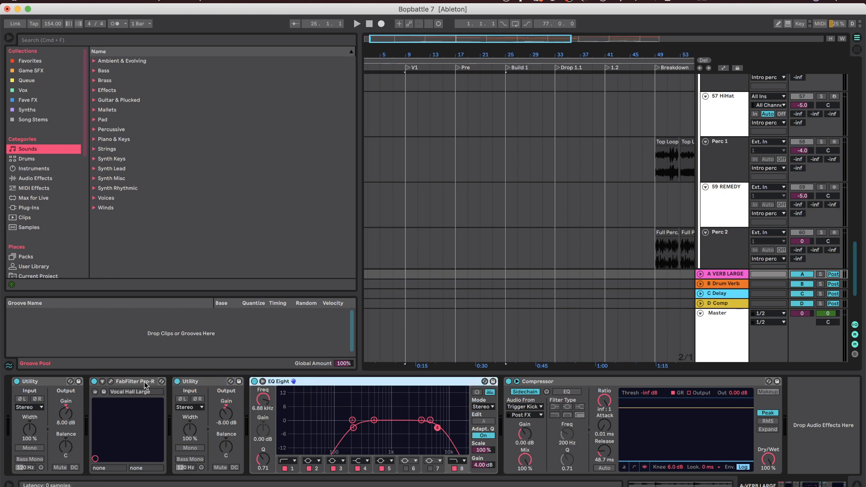
{"action": "left_click", "coordinate": [110, 384]}
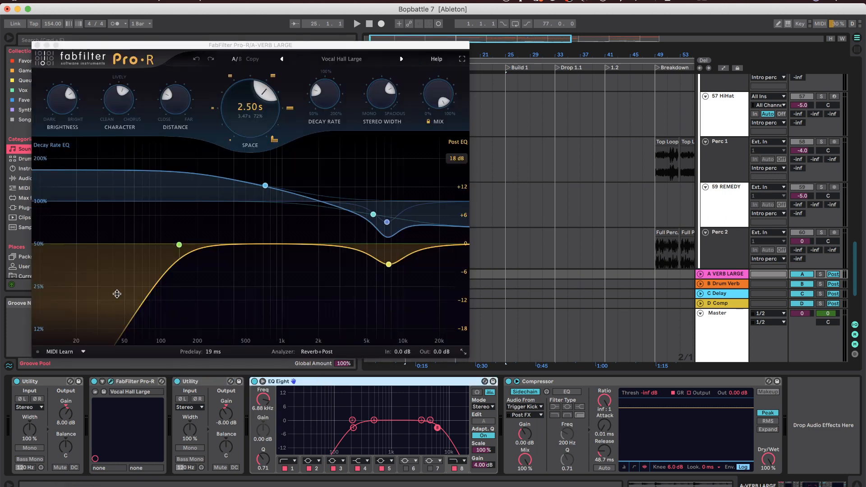
{"action": "left_click", "coordinate": [38, 45]}
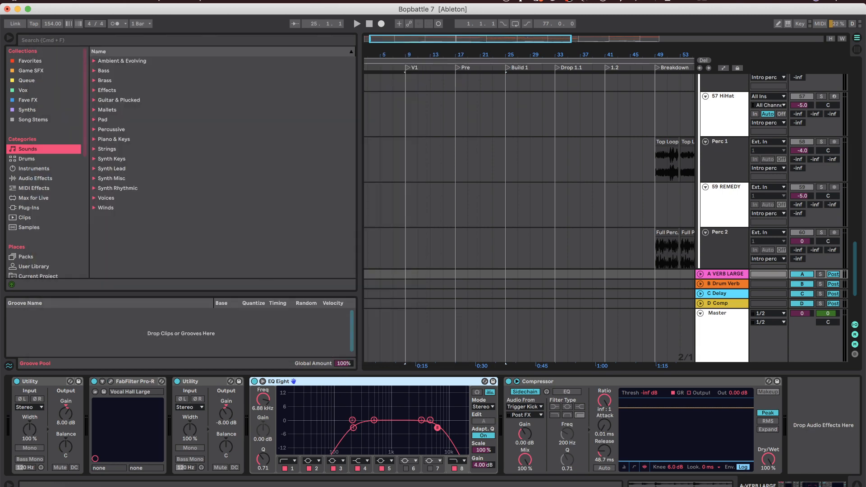
- Inspect the low-cut and high-cut bands of the EQ Eight on A VERB LARGE, and its sidechained Compressor
{"action": "left_click", "coordinate": [354, 428]}
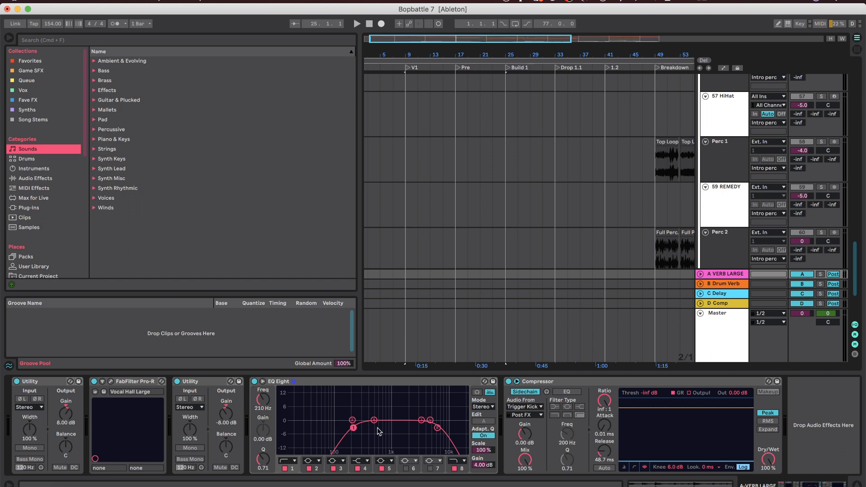
{"action": "left_click", "coordinate": [437, 428]}
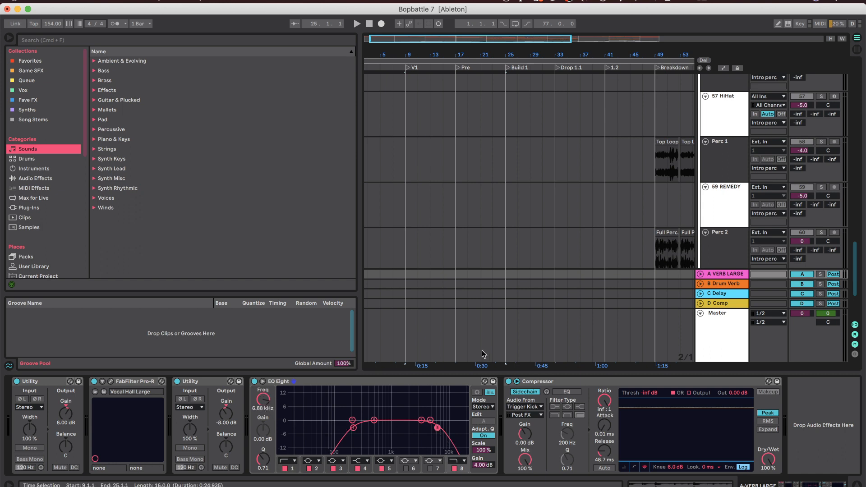
{"action": "left_click", "coordinate": [570, 388]}
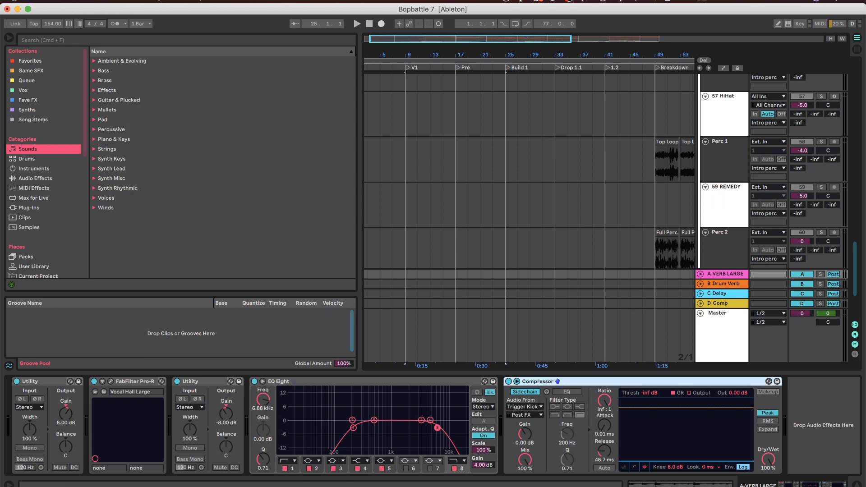
- Show the B Drum Verb device chain and review its FabFilter Pro-R settings in the plug-in window
{"action": "left_click", "coordinate": [719, 285]}
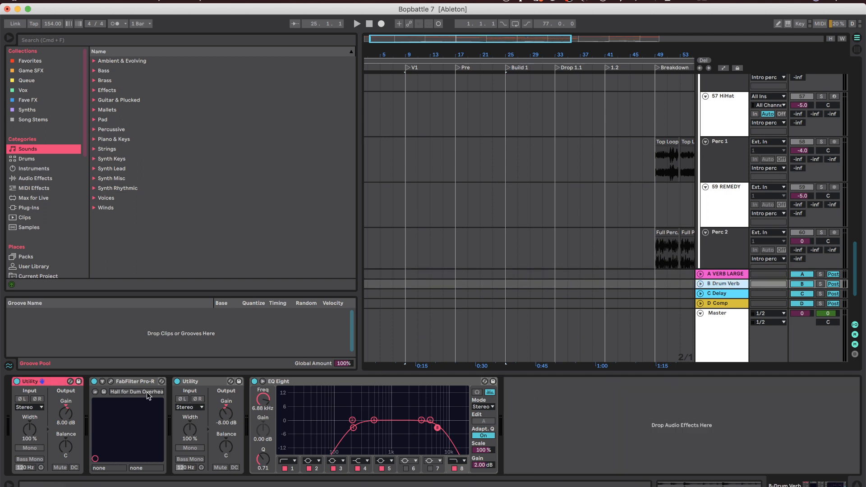
{"action": "left_click", "coordinate": [111, 382]}
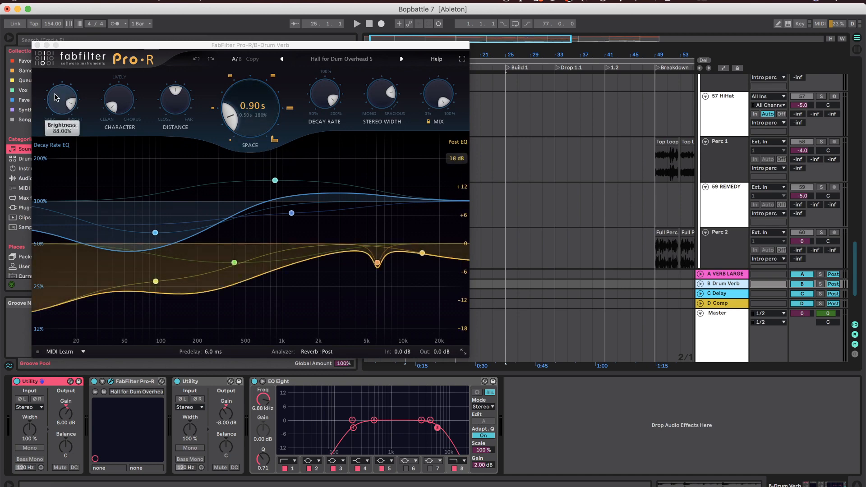
{"action": "left_click", "coordinate": [37, 45]}
- Solo the B Drum Verb return, audition the Breakdown percussion from 49.1.1 and unsolo the return
{"action": "scroll", "coordinate": [659, 196], "scroll_direction": "down", "scroll_amount": 3}
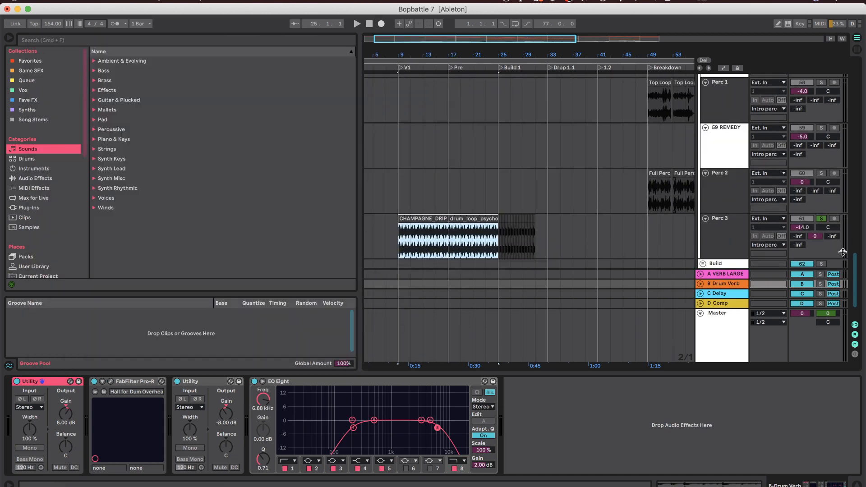
{"action": "left_click", "coordinate": [821, 284]}
{"action": "scroll", "coordinate": [630, 158], "scroll_direction": "right", "scroll_amount": 3}
{"action": "left_click", "coordinate": [602, 142]}
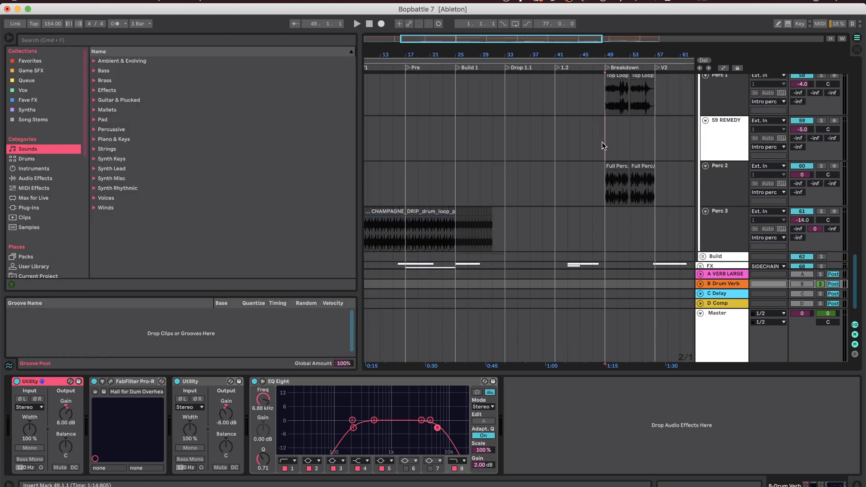
{"action": "key", "text": "space"}
{"action": "scroll", "coordinate": [610, 150], "scroll_direction": "right", "scroll_amount": 2}
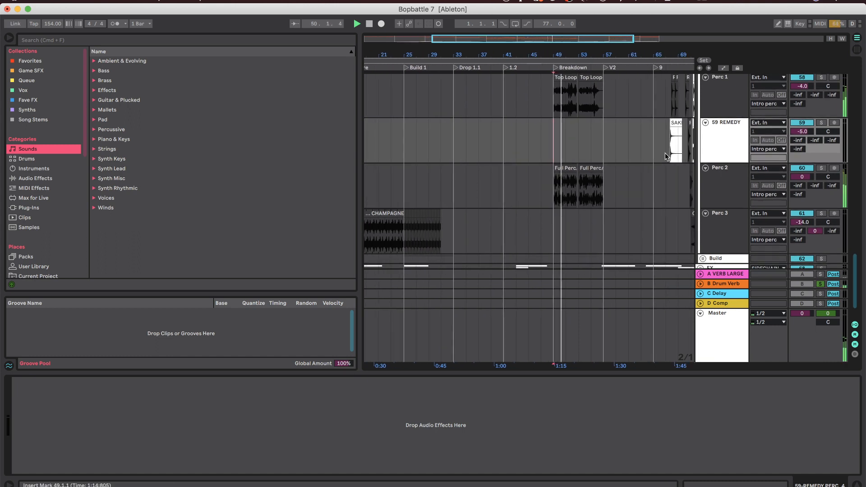
{"action": "scroll", "coordinate": [645, 150], "scroll_direction": "down", "scroll_amount": 2}
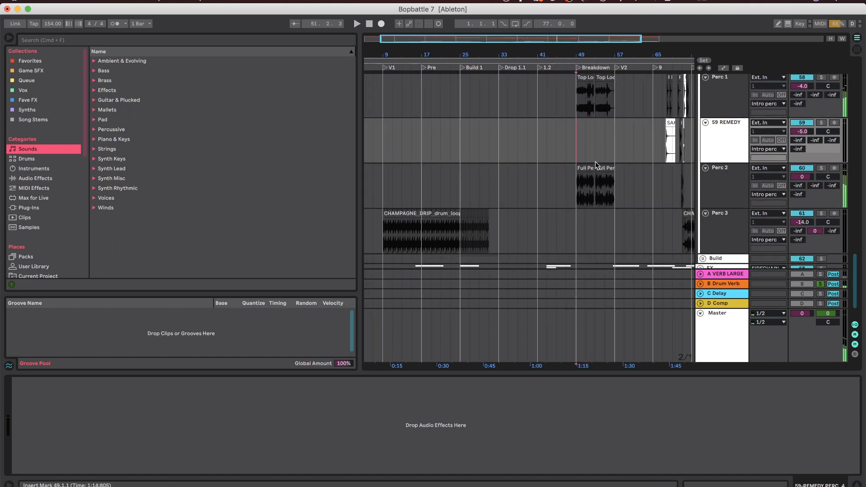
{"action": "scroll", "coordinate": [596, 165], "scroll_direction": "left", "scroll_amount": 2}
{"action": "scroll", "coordinate": [677, 181], "scroll_direction": "up", "scroll_amount": 2}
{"action": "left_click", "coordinate": [820, 284]}
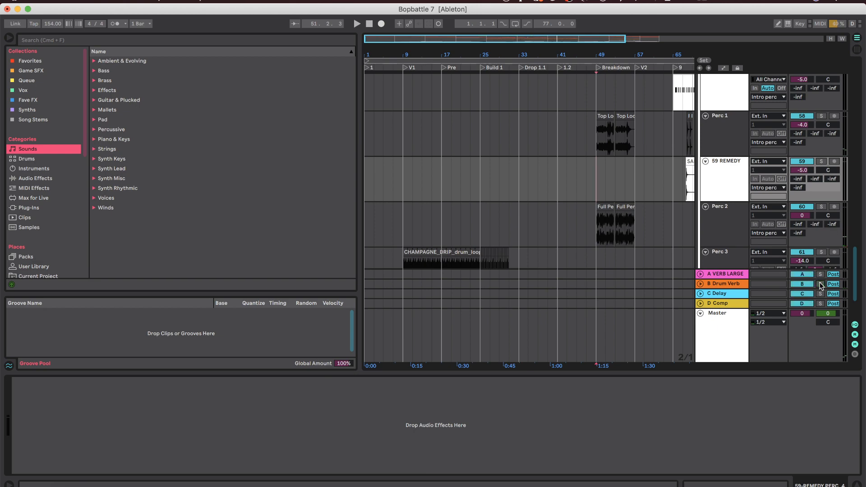
- Hide the device view and fold the Drums group
{"action": "left_click", "coordinate": [857, 485]}
{"action": "scroll", "coordinate": [663, 133], "scroll_direction": "up", "scroll_amount": 10}
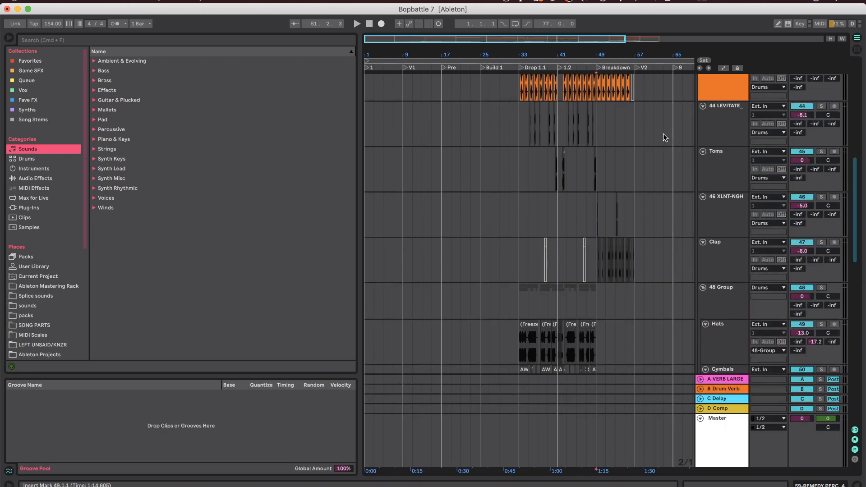
{"action": "left_click", "coordinate": [701, 162]}
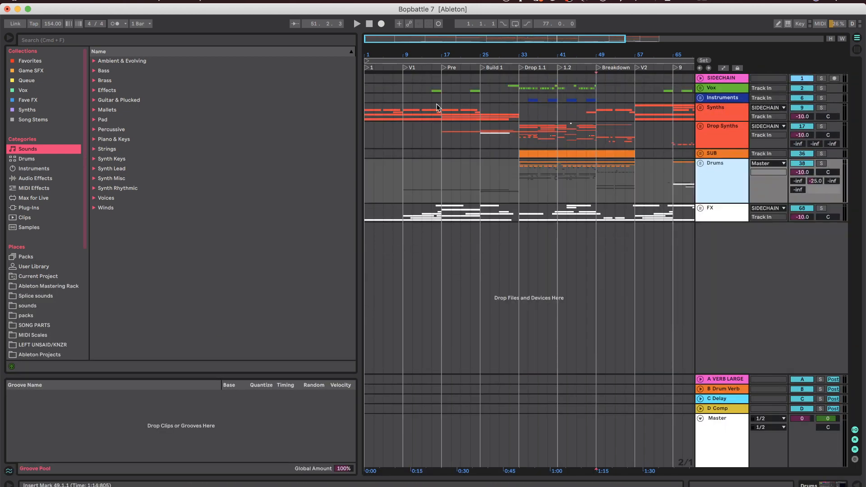
- Place the insert marker at 25.1.1 on the Drop Synths group and play the arrangement from Build 1
{"action": "left_click", "coordinate": [479, 132]}
{"action": "scroll", "coordinate": [480, 133], "scroll_direction": "up", "scroll_amount": 3}
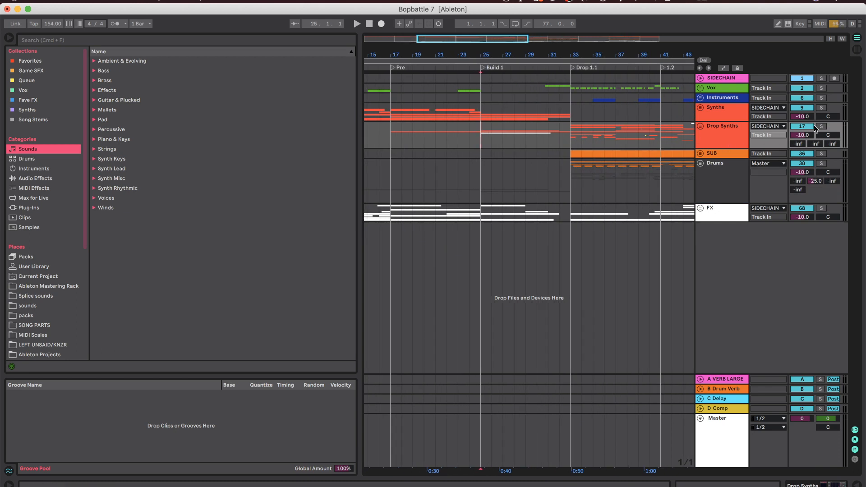
{"action": "key", "text": "space"}
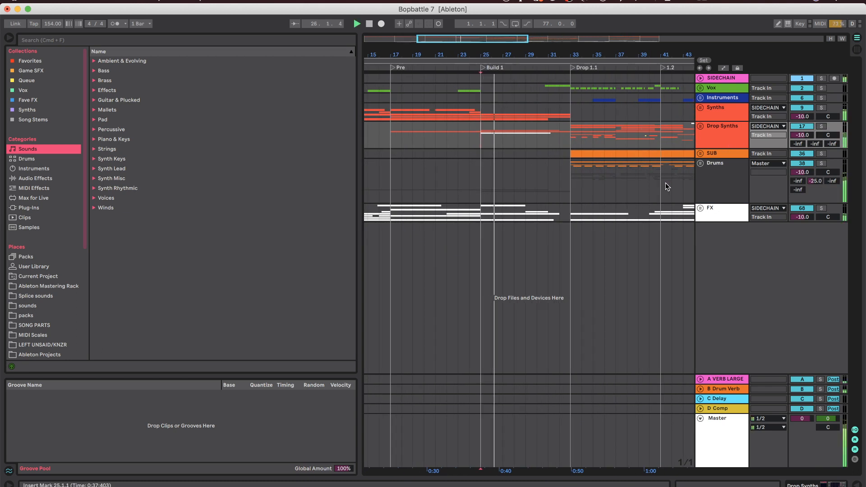
- Solo the Perc 3 track in the Drums group, audition its drum loop from Build 1 and fold the group
{"action": "left_click", "coordinate": [701, 163]}
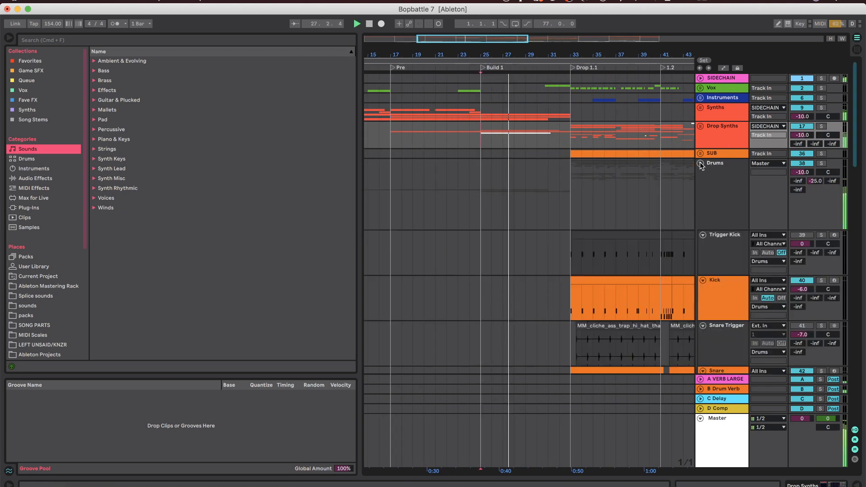
{"action": "scroll", "coordinate": [711, 251], "scroll_direction": "down", "scroll_amount": 15}
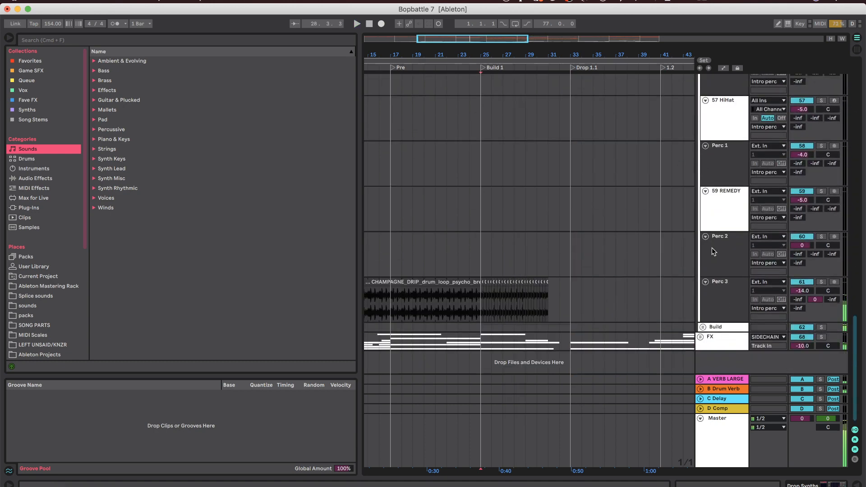
{"action": "left_click", "coordinate": [821, 282]}
{"action": "scroll", "coordinate": [532, 293], "scroll_direction": "up", "scroll_amount": 8}
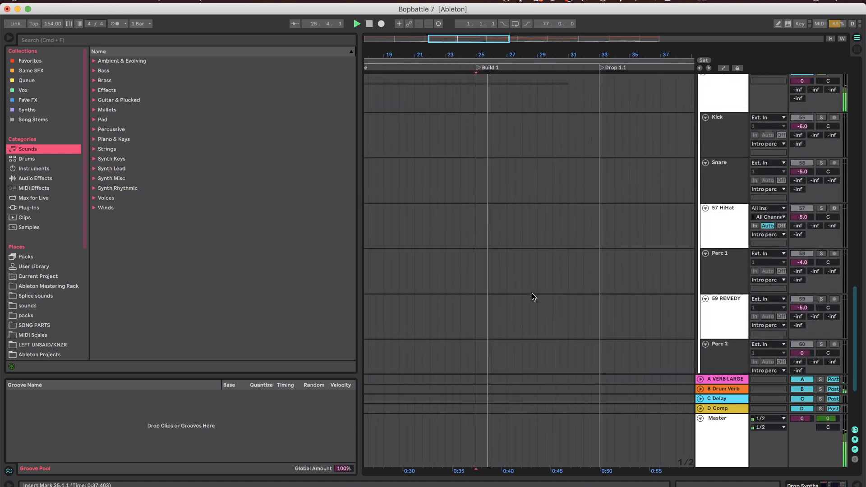
{"action": "scroll", "coordinate": [531, 293], "scroll_direction": "up", "scroll_amount": 10}
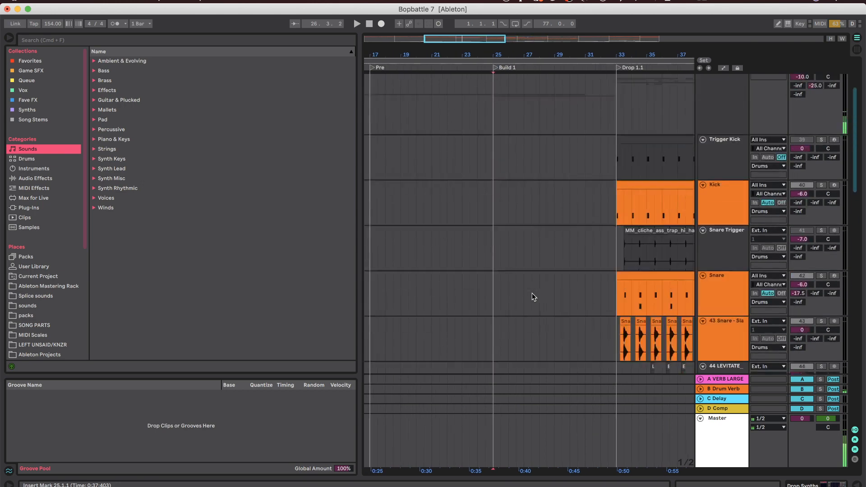
{"action": "key", "text": "space"}
{"action": "scroll", "coordinate": [532, 293], "scroll_direction": "down", "scroll_amount": 1}
{"action": "left_click", "coordinate": [698, 159]}
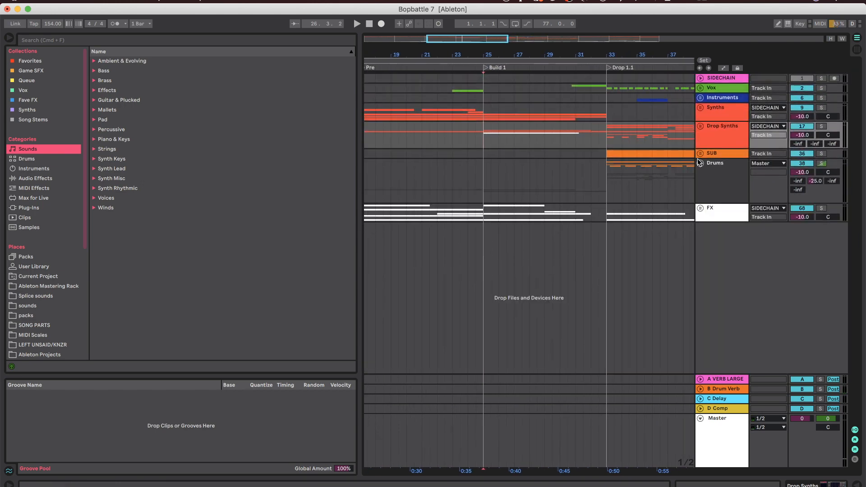
- Unfold the FX group to examine its clips around Build 1 and play the arrangement from 25.1.1
{"action": "left_click", "coordinate": [703, 193]}
{"action": "scroll", "coordinate": [701, 207], "scroll_direction": "down", "scroll_amount": 3}
{"action": "scroll", "coordinate": [701, 207], "scroll_direction": "up", "scroll_amount": 6}
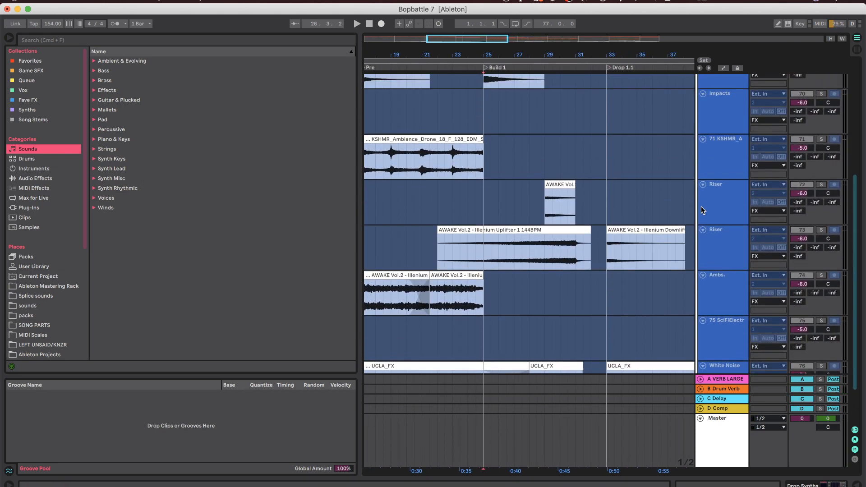
{"action": "key", "text": "space"}
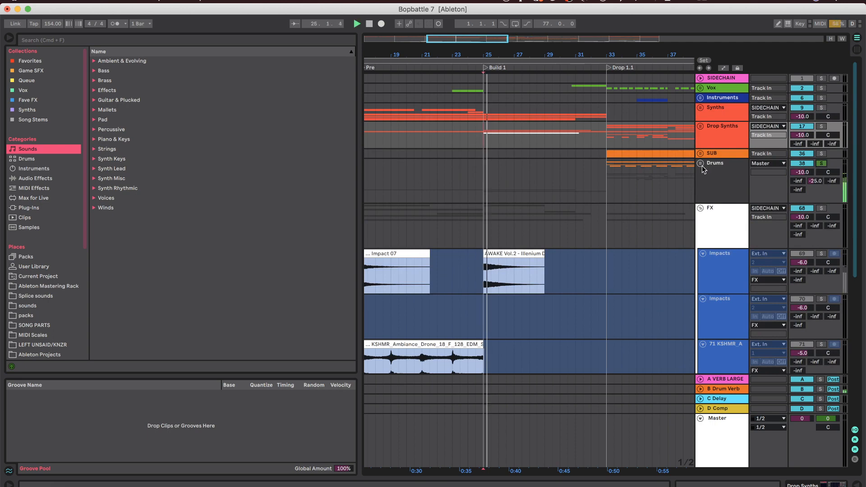
- Unsolo Perc 3 in the Drums group, stop playback, fold the Intro perc subgroup and unfold the Build subgroup
{"action": "left_click", "coordinate": [700, 163]}
{"action": "scroll", "coordinate": [701, 167], "scroll_direction": "down", "scroll_amount": 3}
{"action": "scroll", "coordinate": [700, 165], "scroll_direction": "down", "scroll_amount": 5}
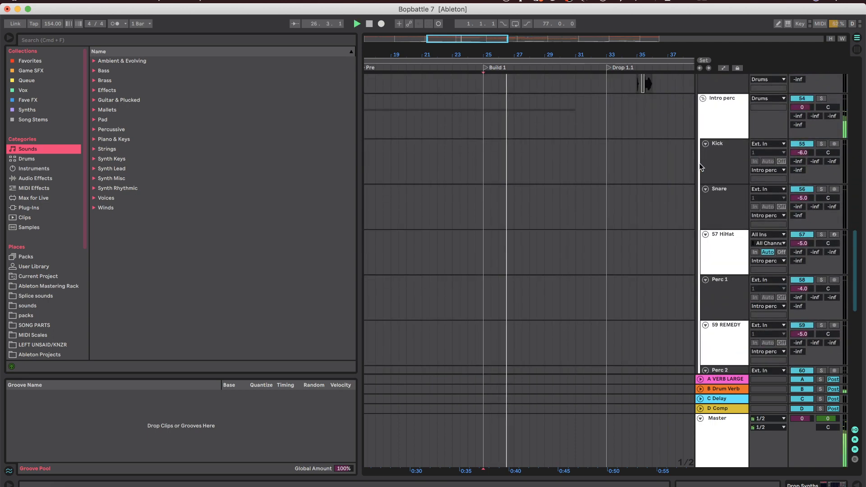
{"action": "key", "text": "space"}
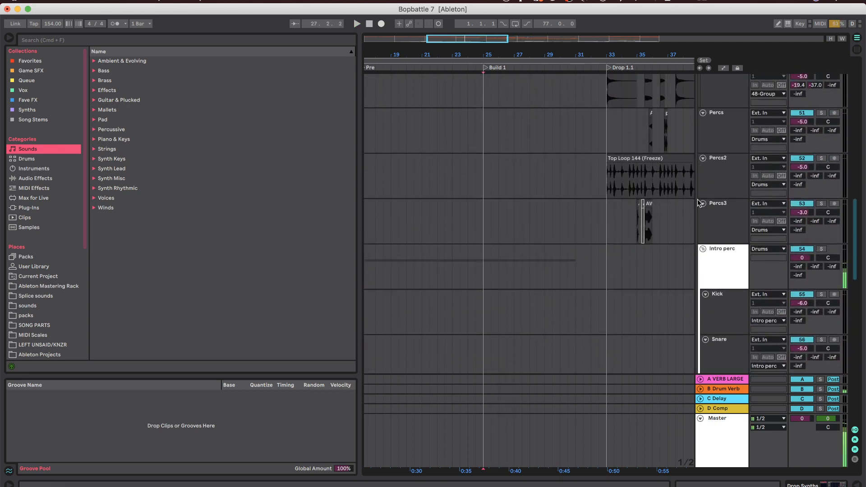
{"action": "left_click", "coordinate": [704, 249]}
{"action": "left_click", "coordinate": [704, 267]}
{"action": "scroll", "coordinate": [504, 210], "scroll_direction": "up", "scroll_amount": 2}
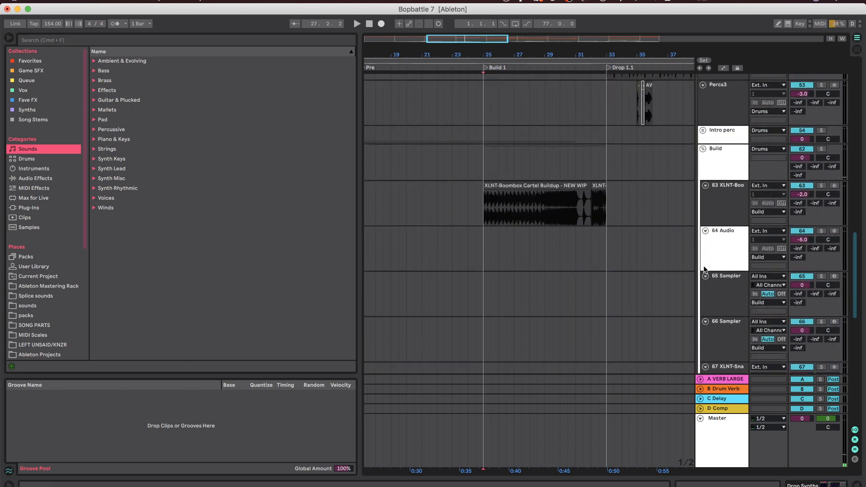
- Solo track 63 XLNT-Boo in the Build subgroup and play its Boombox Cartel Buildup clip from 25.1.1
{"action": "scroll", "coordinate": [504, 210], "scroll_direction": "up", "scroll_amount": 1}
{"action": "left_click", "coordinate": [503, 207]}
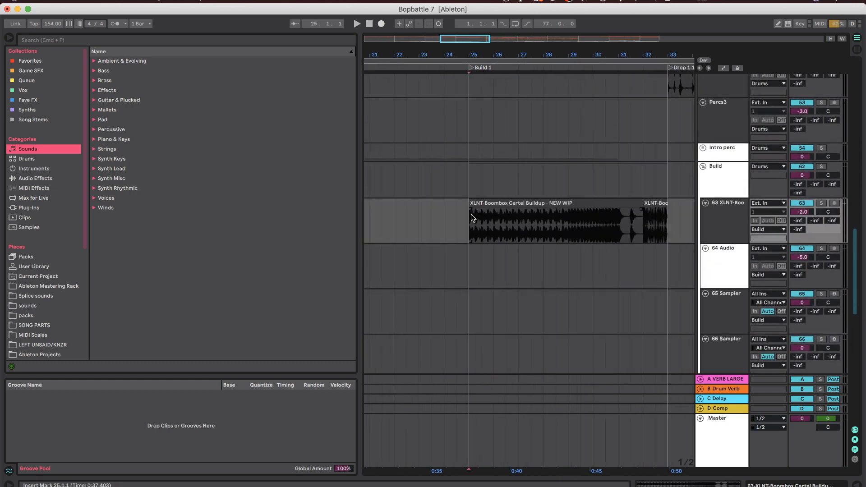
{"action": "key", "text": "z"}
{"action": "scroll", "coordinate": [589, 228], "scroll_direction": "down", "scroll_amount": 2}
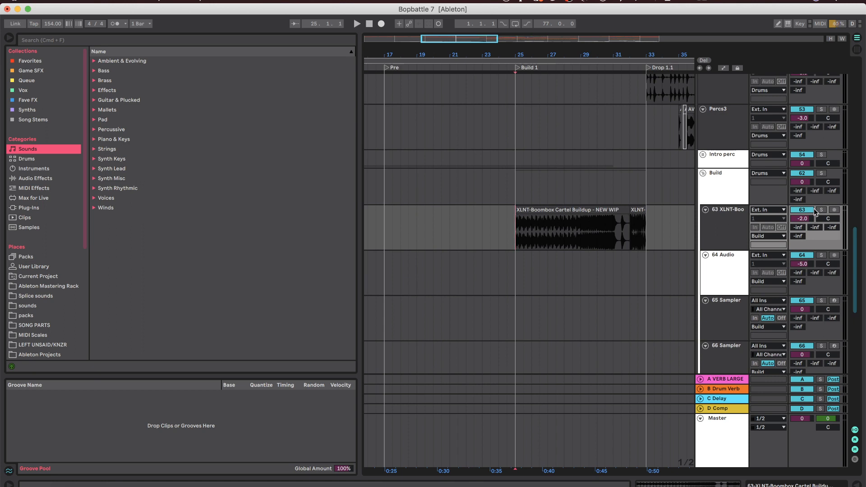
{"action": "left_click", "coordinate": [821, 210]}
{"action": "key", "text": "space"}
- Audition the later parts of the Boombox Cartel Buildup clip from 29.2.1 and 31.1.1, and stop playback
{"action": "scroll", "coordinate": [579, 239], "scroll_direction": "up", "scroll_amount": 2}
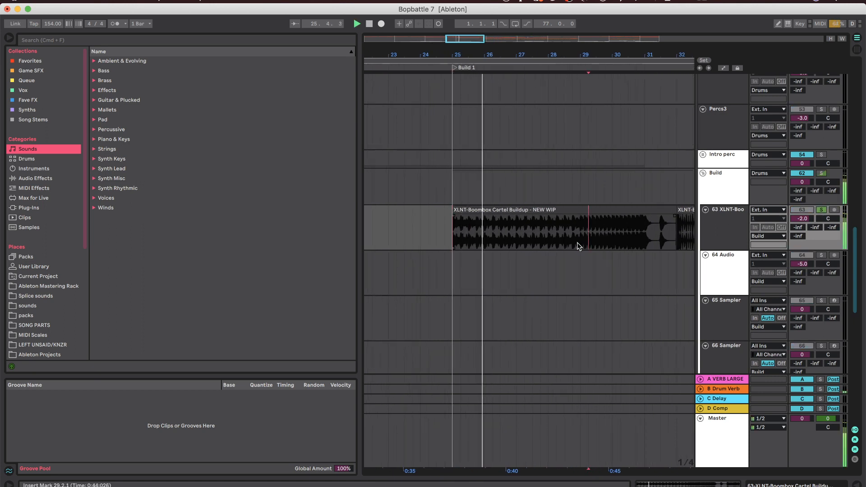
{"action": "left_click", "coordinate": [575, 242]}
{"action": "left_click", "coordinate": [552, 232]}
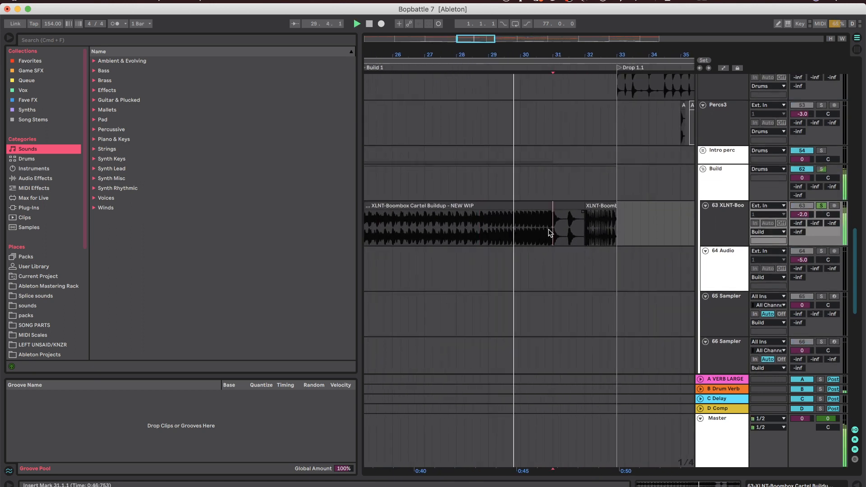
{"action": "scroll", "coordinate": [593, 233], "scroll_direction": "up", "scroll_amount": 2}
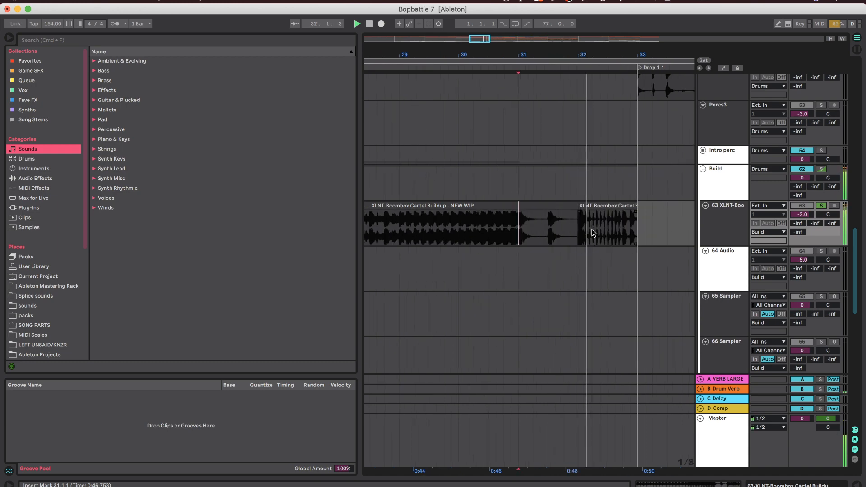
{"action": "scroll", "coordinate": [594, 233], "scroll_direction": "down", "scroll_amount": 2}
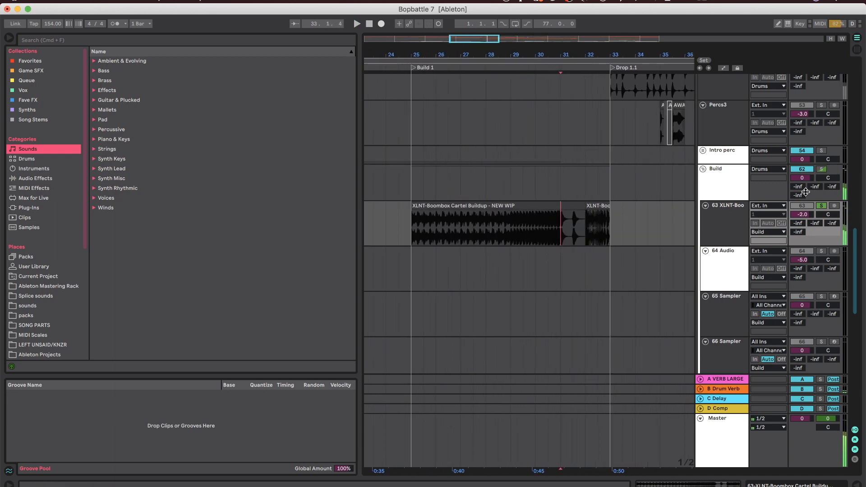
- Fold the Drums group and the FX group
{"action": "scroll", "coordinate": [605, 214], "scroll_direction": "up", "scroll_amount": 10}
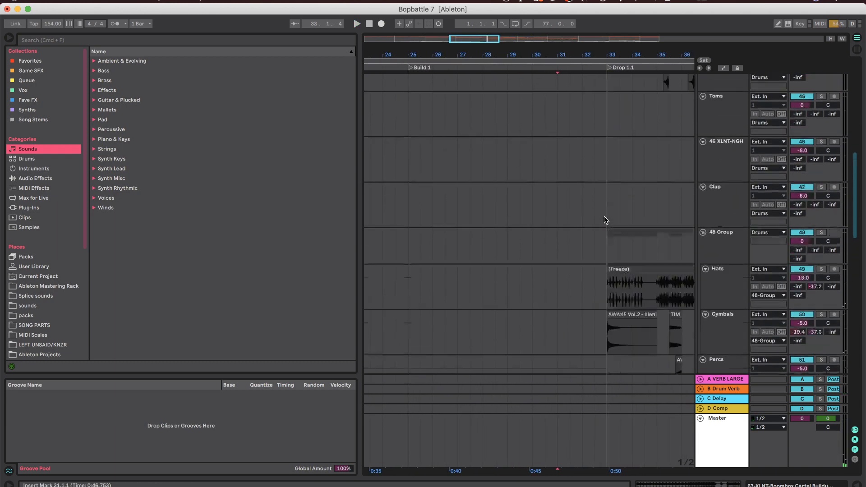
{"action": "left_click", "coordinate": [700, 164]}
{"action": "scroll", "coordinate": [546, 152], "scroll_direction": "down", "scroll_amount": 2}
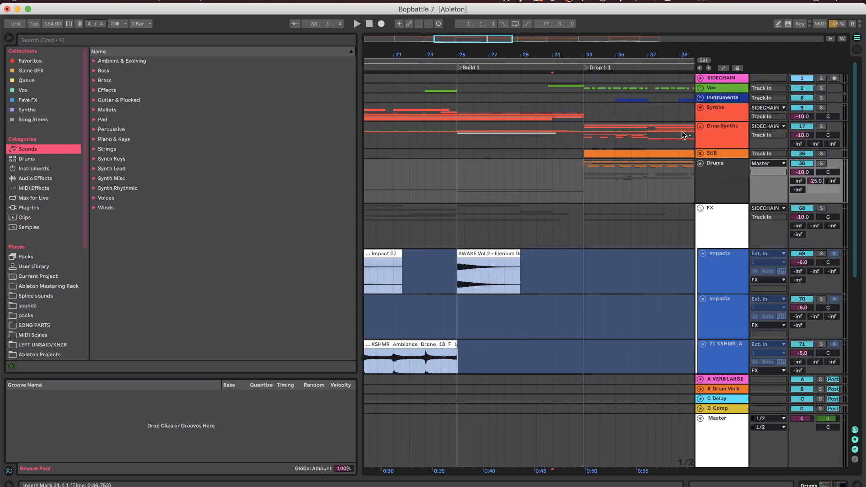
{"action": "left_click", "coordinate": [700, 207]}
- Unfold the Drop Synths group and its Leads subgroup to show the tracks used in Build 1
{"action": "left_click", "coordinate": [701, 127]}
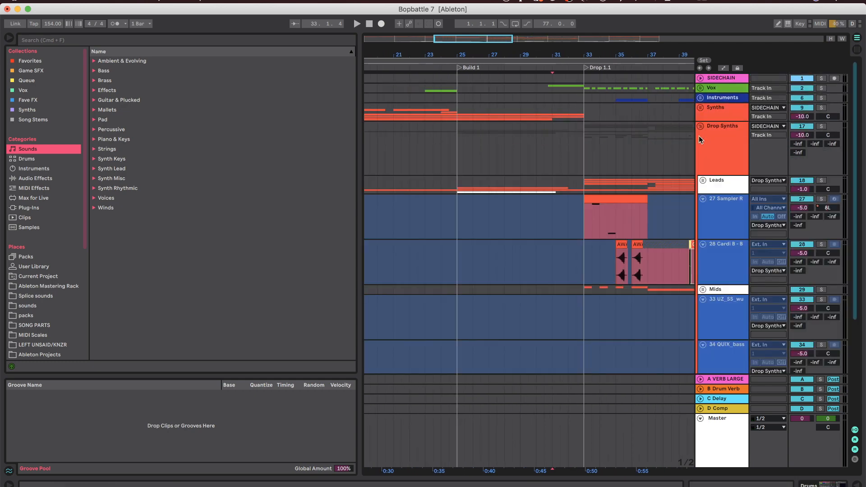
{"action": "scroll", "coordinate": [700, 164], "scroll_direction": "down", "scroll_amount": 4}
{"action": "scroll", "coordinate": [699, 164], "scroll_direction": "up", "scroll_amount": 2}
{"action": "left_click", "coordinate": [702, 113]}
{"action": "scroll", "coordinate": [587, 180], "scroll_direction": "down", "scroll_amount": 2}
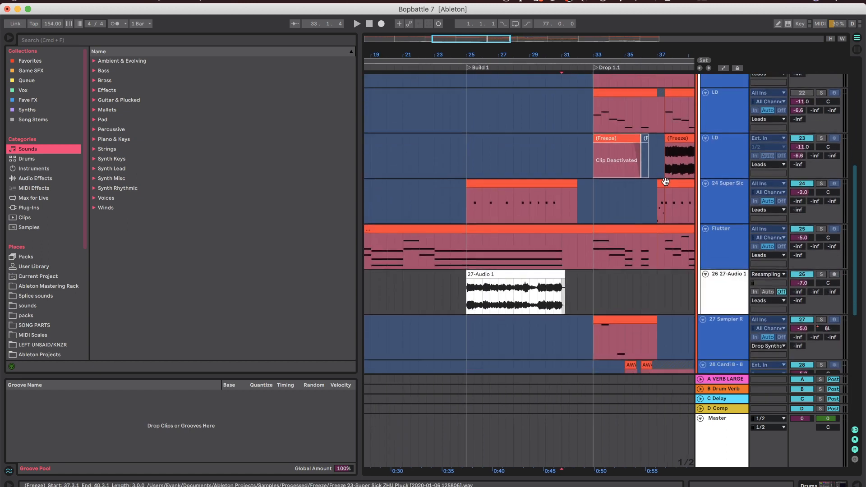
{"action": "scroll", "coordinate": [568, 213], "scroll_direction": "down", "scroll_amount": 1}
- Solo the Flutter track and audition its MIDI clip from 17.1.1
{"action": "left_click", "coordinate": [436, 219]}
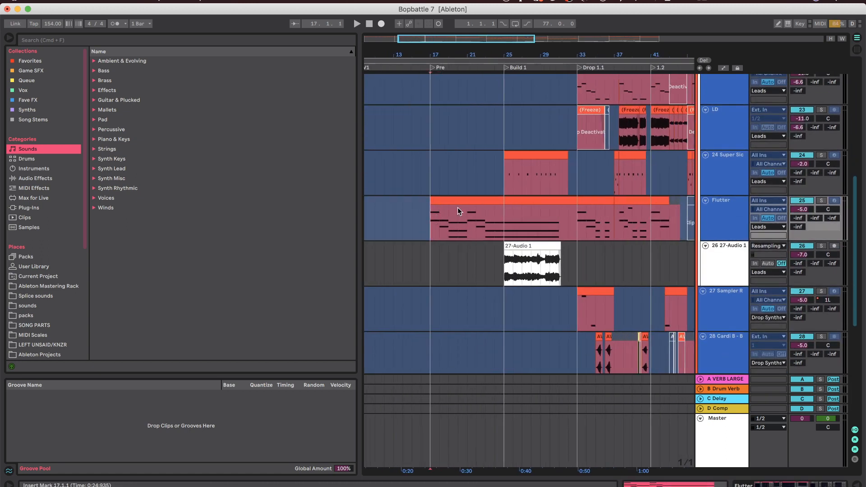
{"action": "left_click", "coordinate": [819, 203]}
{"action": "key", "text": "space"}
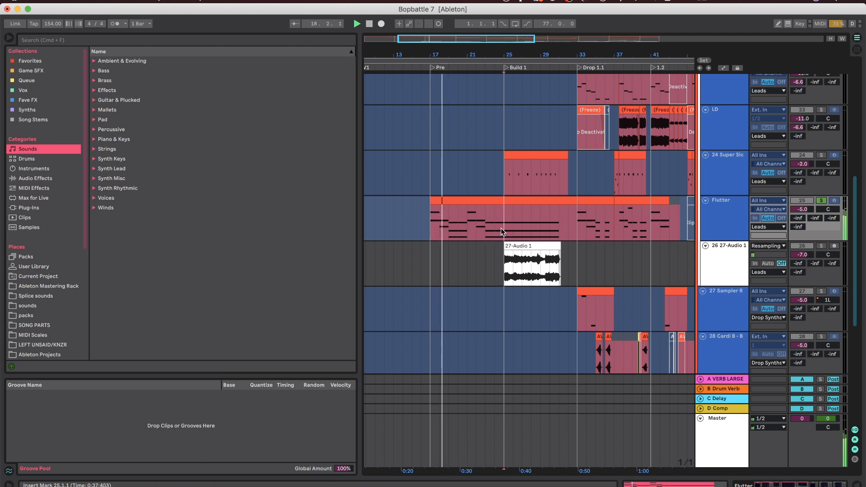
{"action": "key", "text": "space"}
- Show the Flutter track's device chain, audition it from 25.1.1, review the devices through LFOTool and hide the device view
{"action": "left_click", "coordinate": [515, 224]}
{"action": "double_click", "coordinate": [727, 225]}
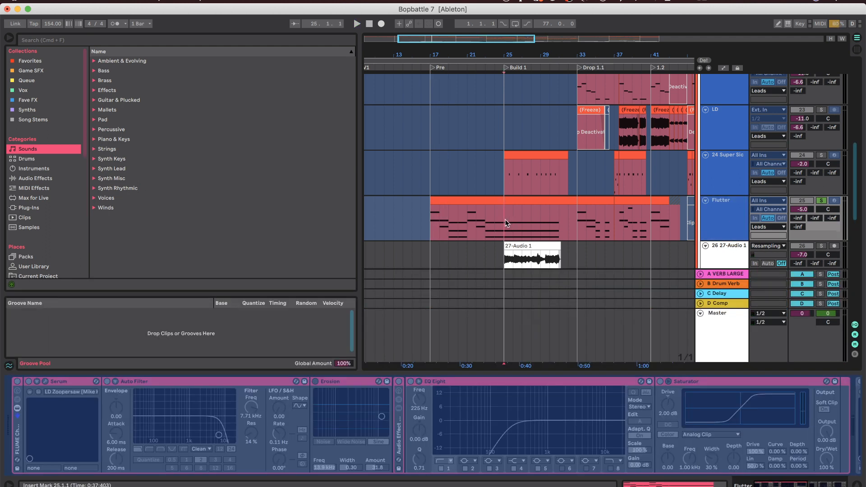
{"action": "key", "text": "space"}
{"action": "scroll", "coordinate": [515, 219], "scroll_direction": "down", "scroll_amount": 1}
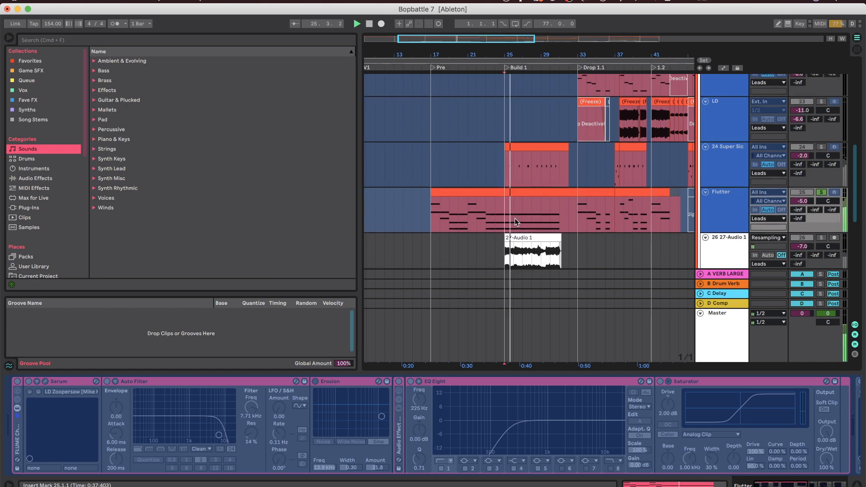
{"action": "scroll", "coordinate": [631, 405], "scroll_direction": "right", "scroll_amount": 6}
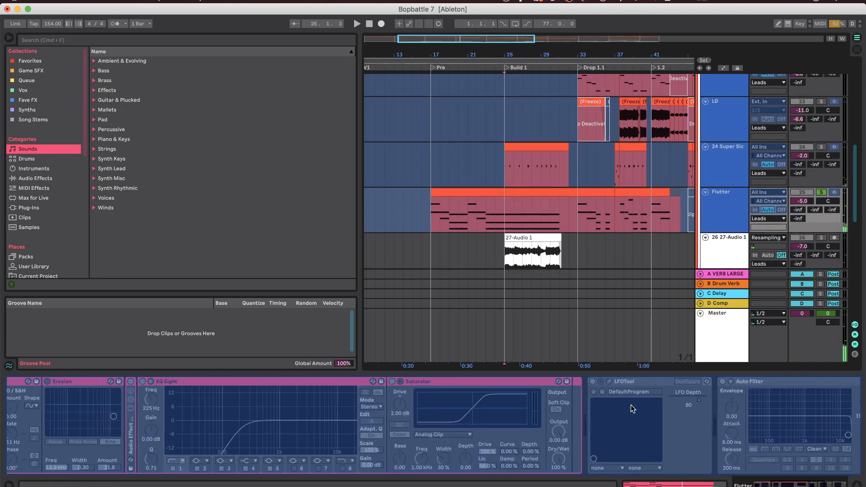
{"action": "key", "text": "super+alt+l"}
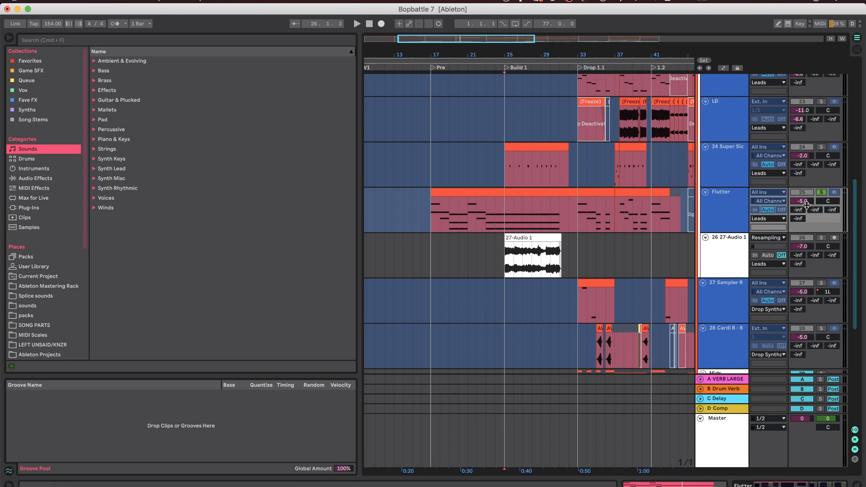
- Unsolo Flutter, solo track 26 27-Audio 1 and audition its resampled clip from 25.1.1
{"action": "left_click", "coordinate": [821, 193]}
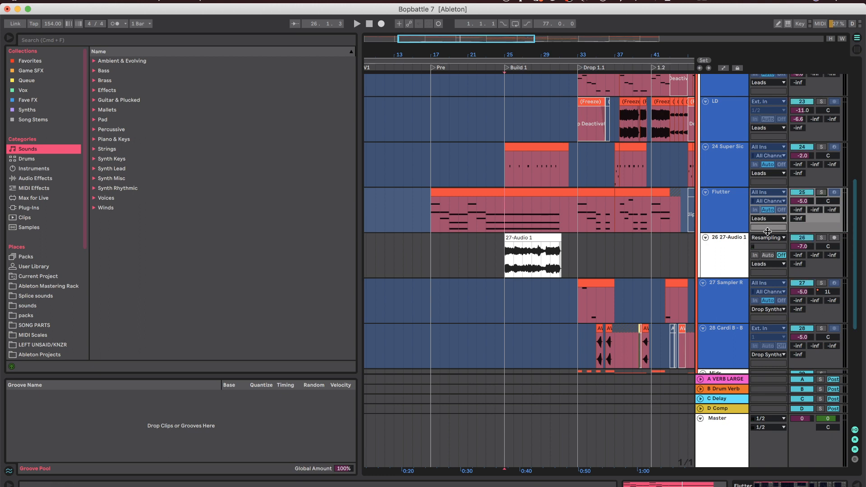
{"action": "left_click", "coordinate": [822, 237]}
{"action": "key", "text": "space"}
{"action": "left_click", "coordinate": [516, 245]}
{"action": "scroll", "coordinate": [516, 245], "scroll_direction": "up", "scroll_amount": 2}
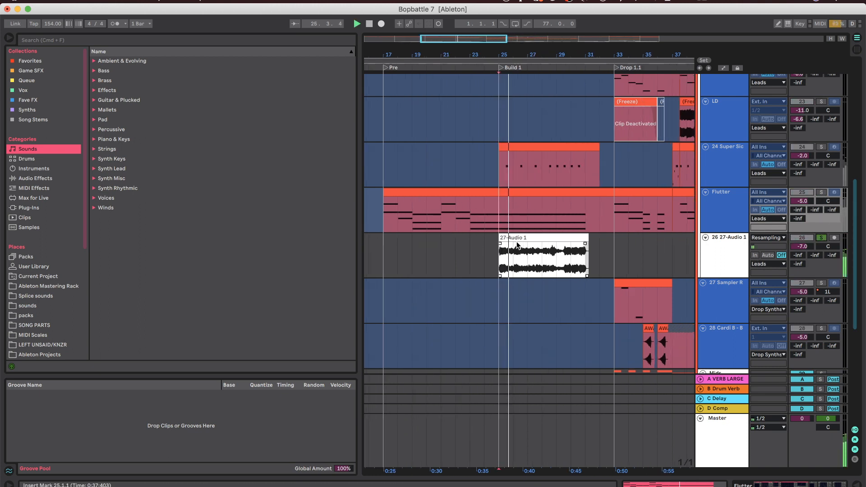
{"action": "scroll", "coordinate": [517, 245], "scroll_direction": "down", "scroll_amount": 1}
{"action": "scroll", "coordinate": [524, 246], "scroll_direction": "up", "scroll_amount": 1}
{"action": "scroll", "coordinate": [537, 247], "scroll_direction": "down", "scroll_amount": 2}
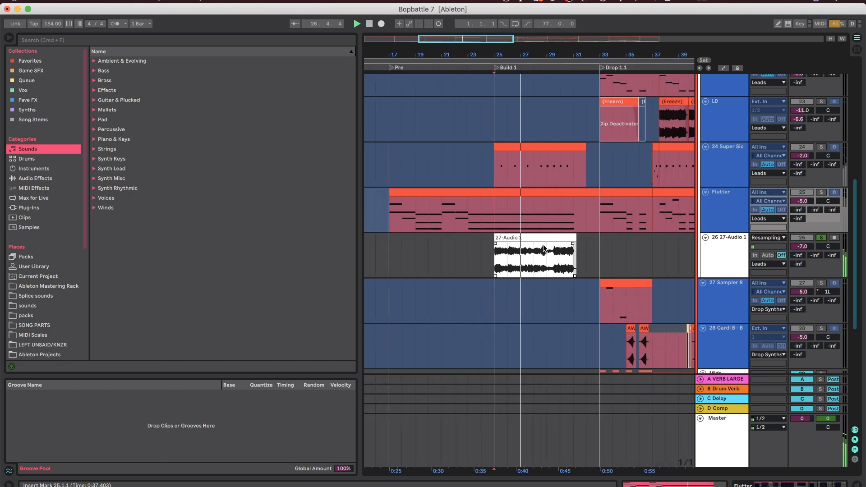
{"action": "scroll", "coordinate": [545, 249], "scroll_direction": "up", "scroll_amount": 1}
- Stop playback, review the EQ Eight on track 26 27-Audio 1 and hide the device view
{"action": "key", "text": "space"}
{"action": "double_click", "coordinate": [717, 260]}
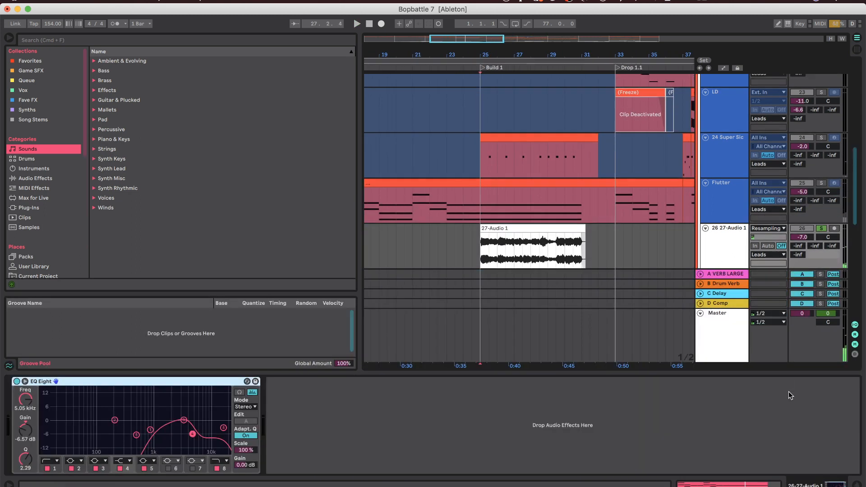
{"action": "left_click", "coordinate": [853, 483]}
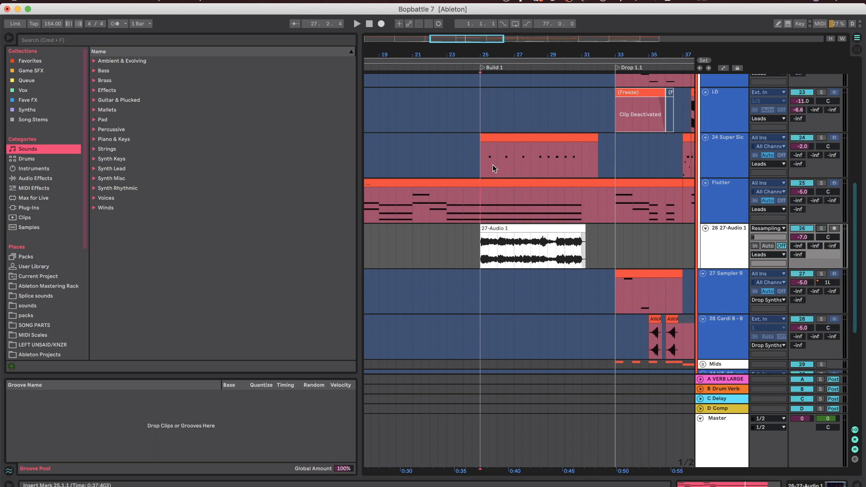
- Solo track 24 Super Sick ZHU Pluck and audition its MIDI clip from 25.3.1
{"action": "left_click", "coordinate": [822, 138]}
{"action": "key", "text": "space"}
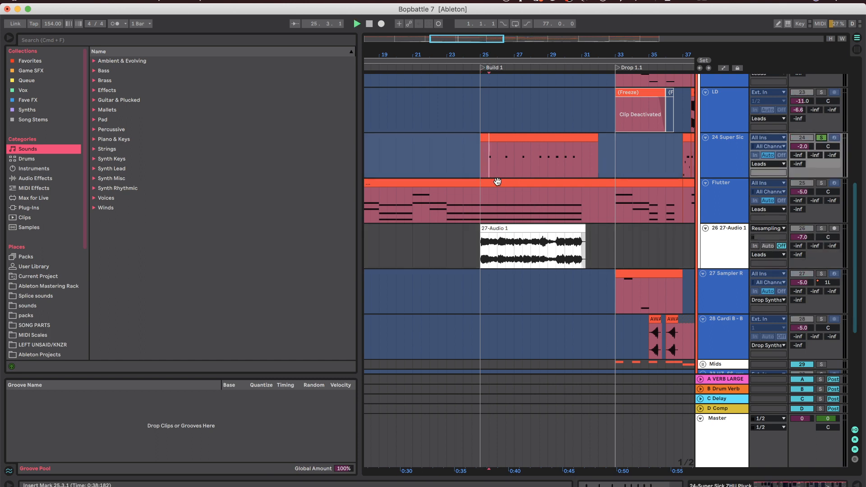
{"action": "key", "text": "space"}
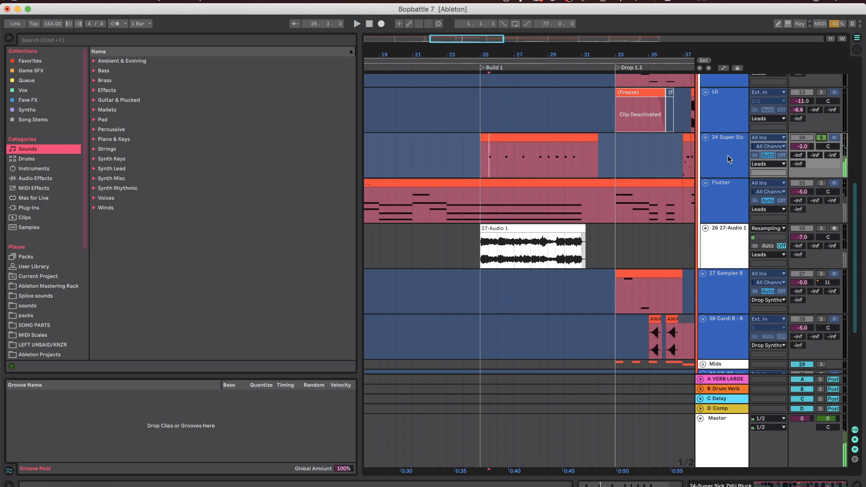
{"action": "double_click", "coordinate": [732, 160]}
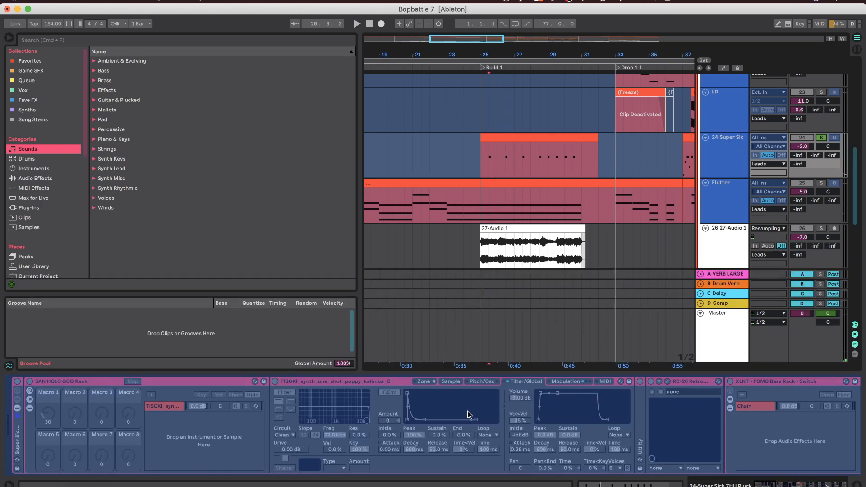
{"action": "scroll", "coordinate": [469, 414], "scroll_direction": "right", "scroll_amount": 15}
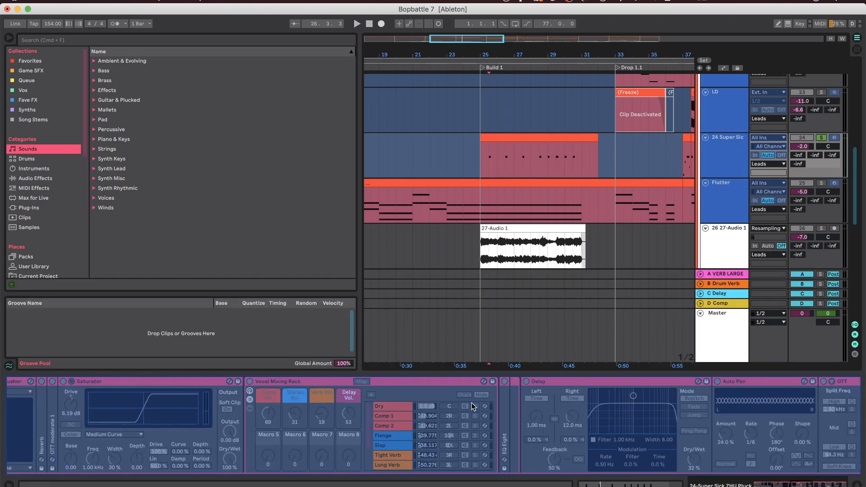
{"action": "scroll", "coordinate": [473, 406], "scroll_direction": "right", "scroll_amount": 15}
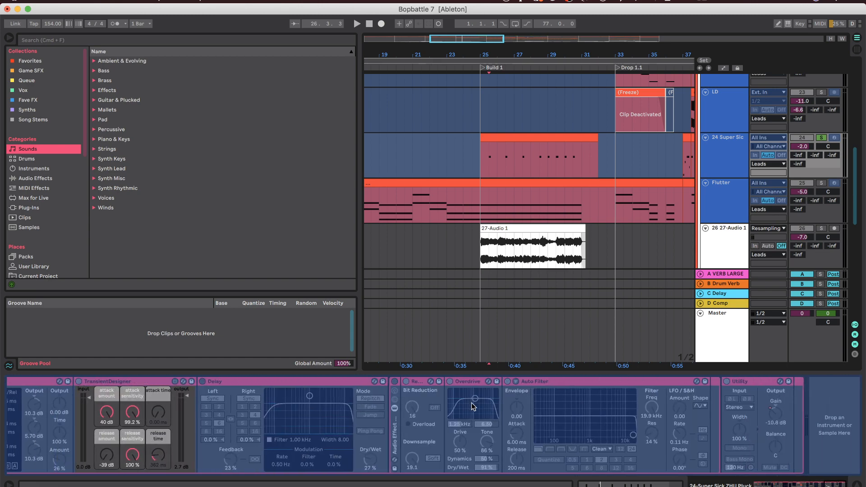
{"action": "scroll", "coordinate": [472, 406], "scroll_direction": "right", "scroll_amount": 15}
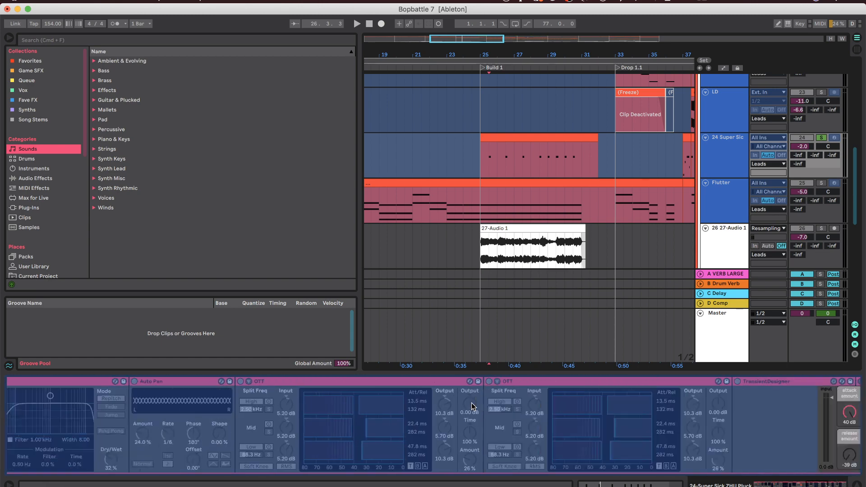
{"action": "scroll", "coordinate": [472, 406], "scroll_direction": "left", "scroll_amount": 10}
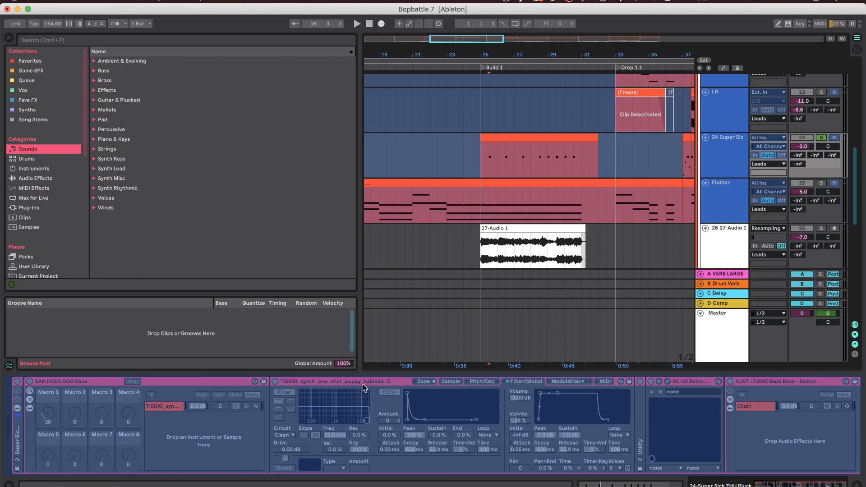
{"action": "scroll", "coordinate": [362, 385], "scroll_direction": "right", "scroll_amount": 2}
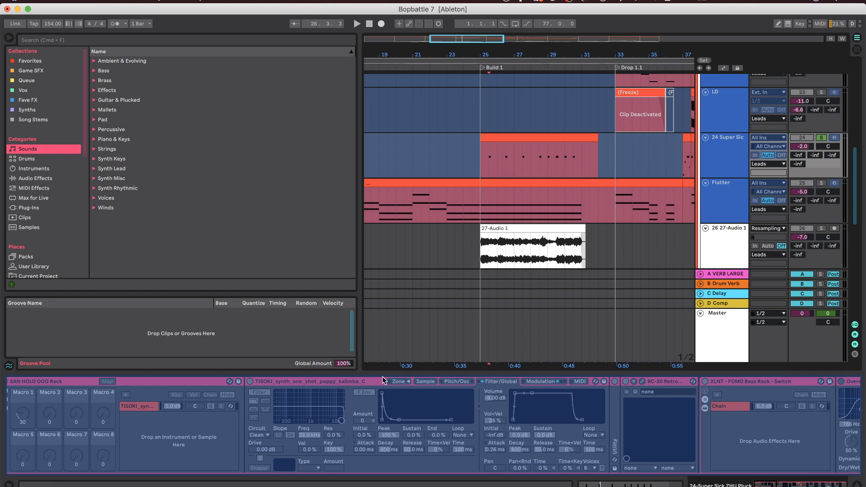
{"action": "scroll", "coordinate": [579, 402], "scroll_direction": "right", "scroll_amount": 15}
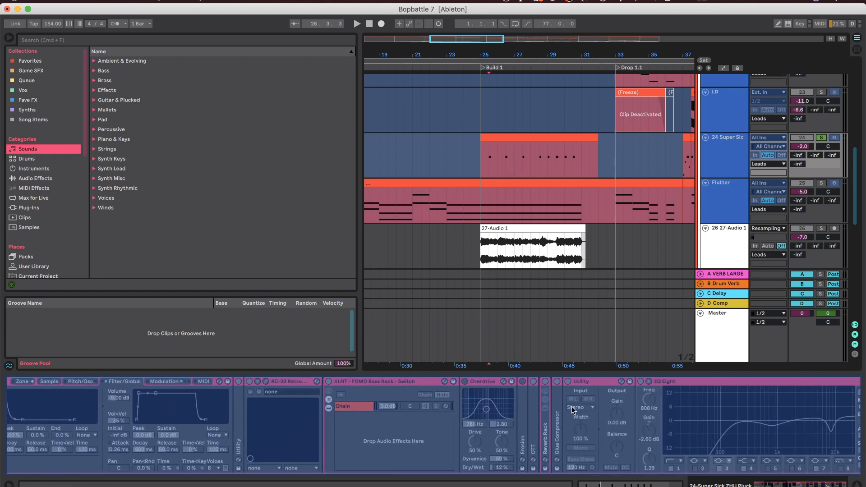
{"action": "scroll", "coordinate": [572, 409], "scroll_direction": "right", "scroll_amount": 20}
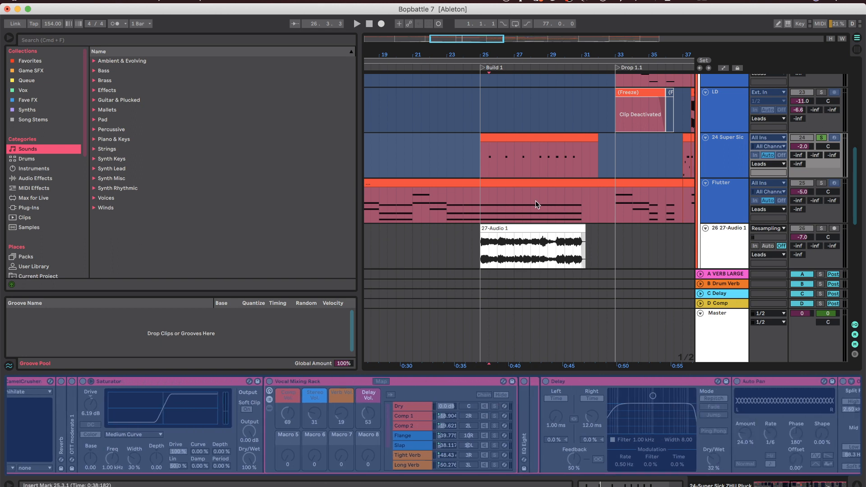
- Audition the Super Sick ZHU Pluck clip again from 25.3.1, review its remaining effects through Utility and hide the device view
{"action": "key", "text": "plus"}
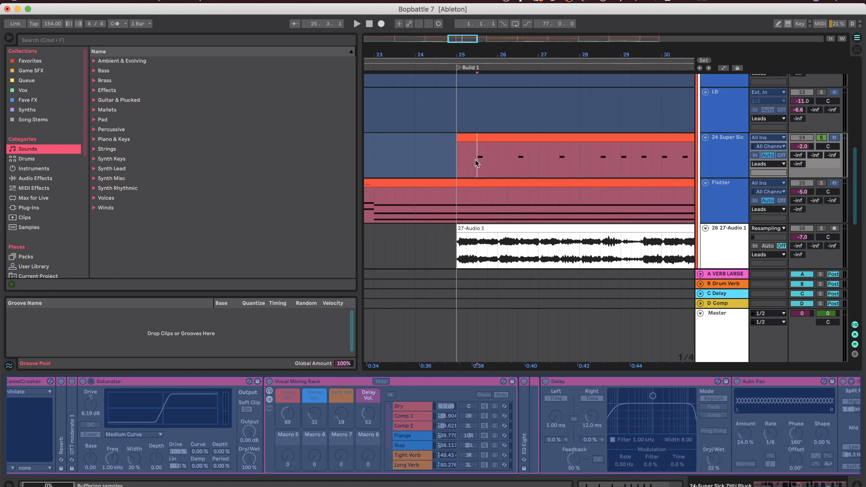
{"action": "key", "text": "space"}
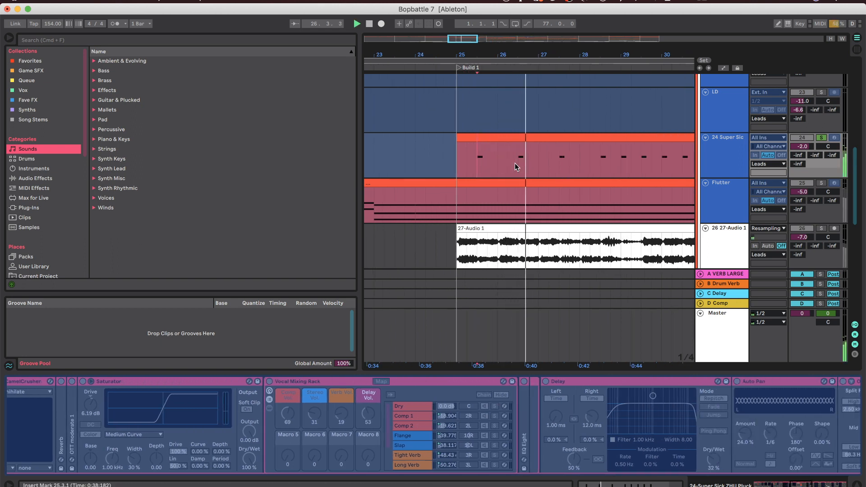
{"action": "key", "text": "space"}
{"action": "scroll", "coordinate": [504, 384], "scroll_direction": "right", "scroll_amount": 20}
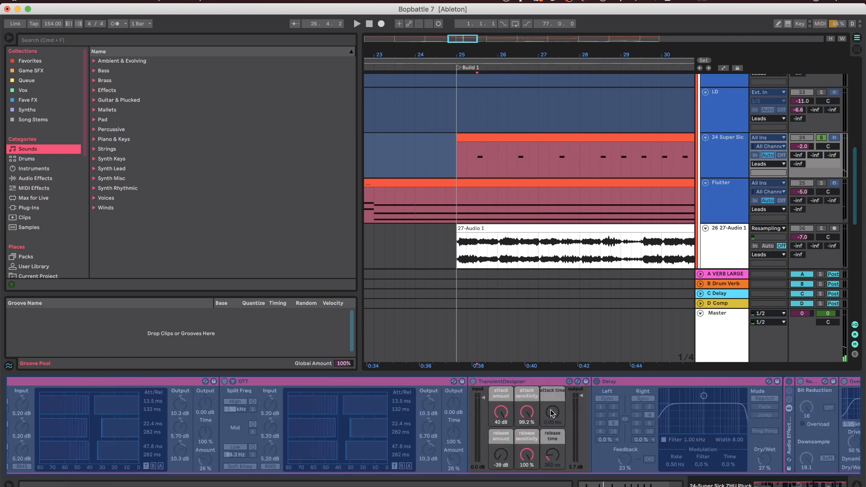
{"action": "scroll", "coordinate": [525, 385], "scroll_direction": "right", "scroll_amount": 20}
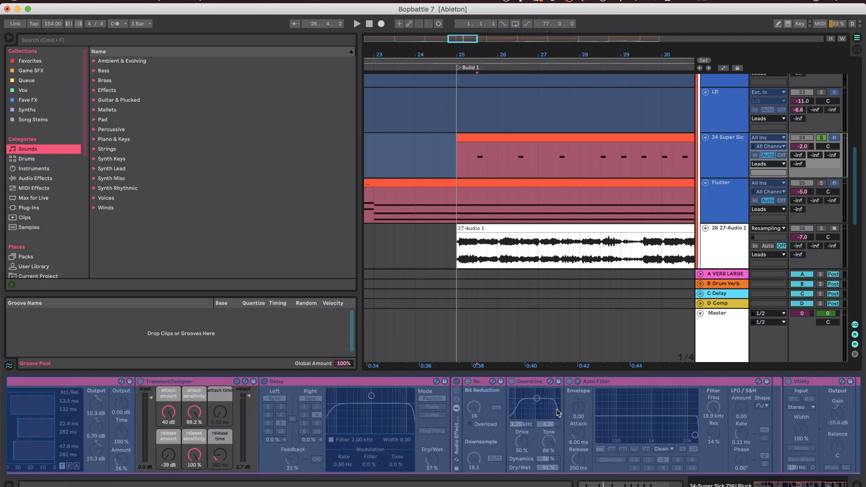
{"action": "scroll", "coordinate": [586, 407], "scroll_direction": "right", "scroll_amount": 10}
{"action": "left_click", "coordinate": [859, 484]}
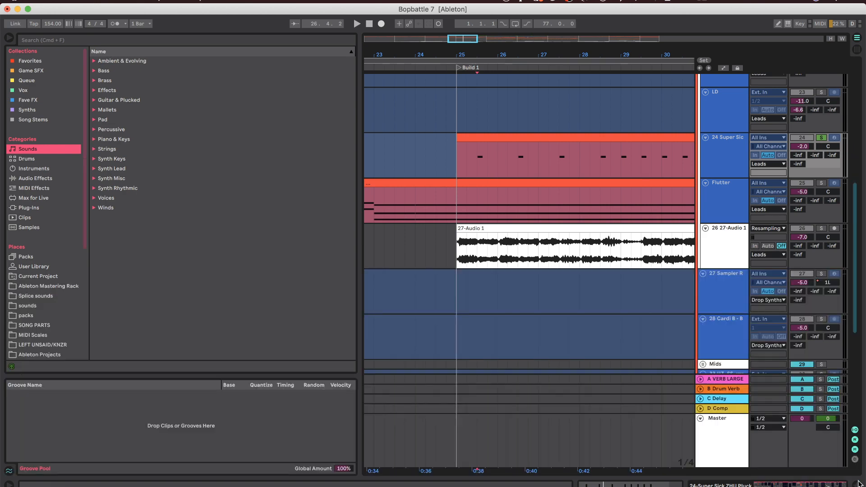
- Unsolo track 24 Super Sick ZHU Pluck, fold the Leads group and unfold the Synths group
{"action": "scroll", "coordinate": [674, 140], "scroll_direction": "up", "scroll_amount": 15}
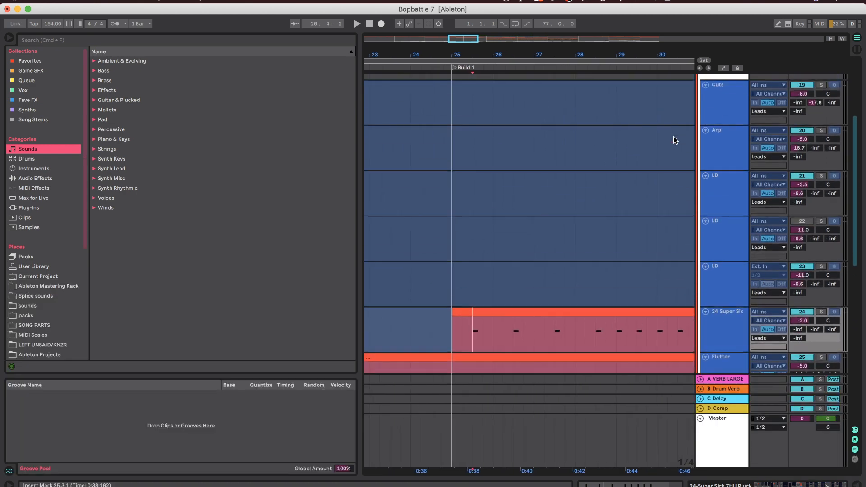
{"action": "scroll", "coordinate": [632, 201], "scroll_direction": "down", "scroll_amount": 3}
{"action": "scroll", "coordinate": [636, 210], "scroll_direction": "up", "scroll_amount": 1}
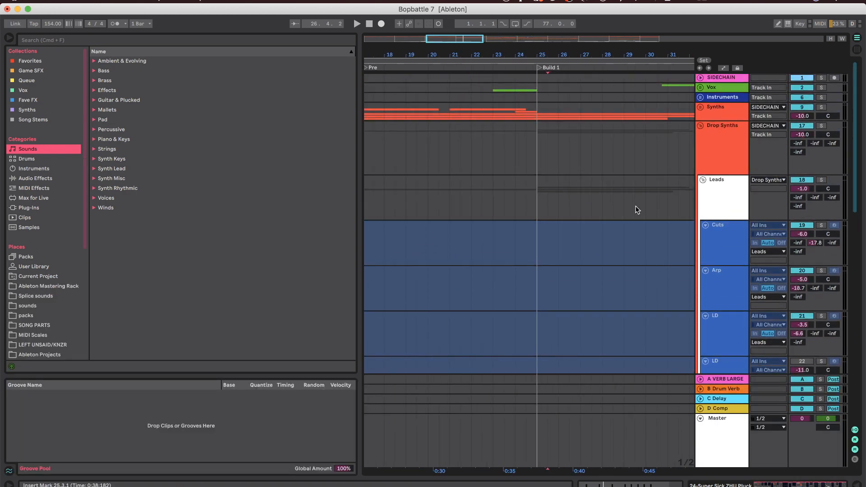
{"action": "left_click", "coordinate": [703, 180]}
{"action": "left_click", "coordinate": [700, 107]}
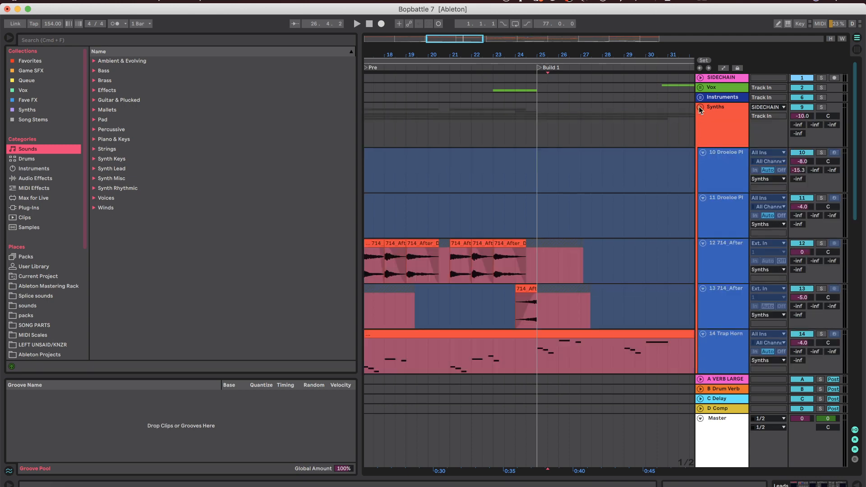
- Solo track 14 Trap Horn and audition its clip from 17.1.1 and from the start of Build 1 at 25.1.1
{"action": "scroll", "coordinate": [685, 120], "scroll_direction": "down", "scroll_amount": 5}
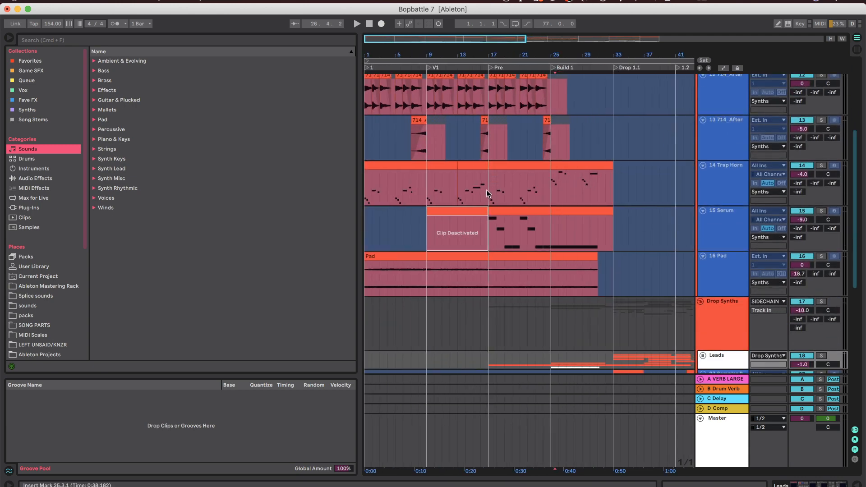
{"action": "left_click", "coordinate": [487, 194]}
{"action": "scroll", "coordinate": [488, 194], "scroll_direction": "up", "scroll_amount": 3}
{"action": "left_click", "coordinate": [821, 166]}
{"action": "key", "text": "space"}
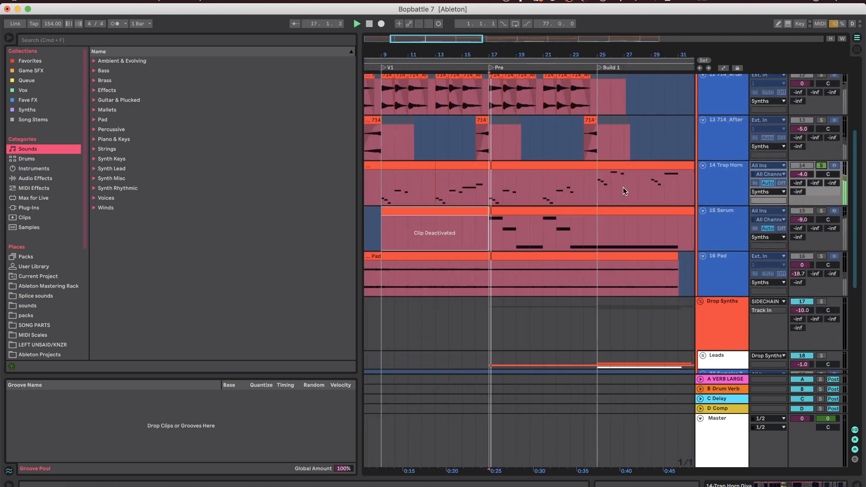
{"action": "left_click", "coordinate": [597, 187]}
{"action": "key", "text": "space"}
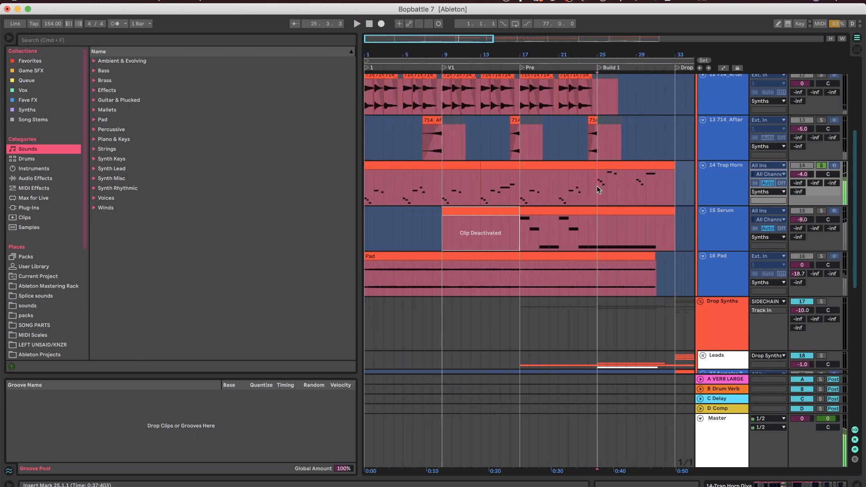
- Examine the 714_After audio clips on track 12 in the Pre section and select the range 17.1.1 to 20.1.1
{"action": "scroll", "coordinate": [597, 185], "scroll_direction": "down", "scroll_amount": 2}
{"action": "scroll", "coordinate": [596, 189], "scroll_direction": "up", "scroll_amount": 2}
{"action": "left_click", "coordinate": [512, 160]}
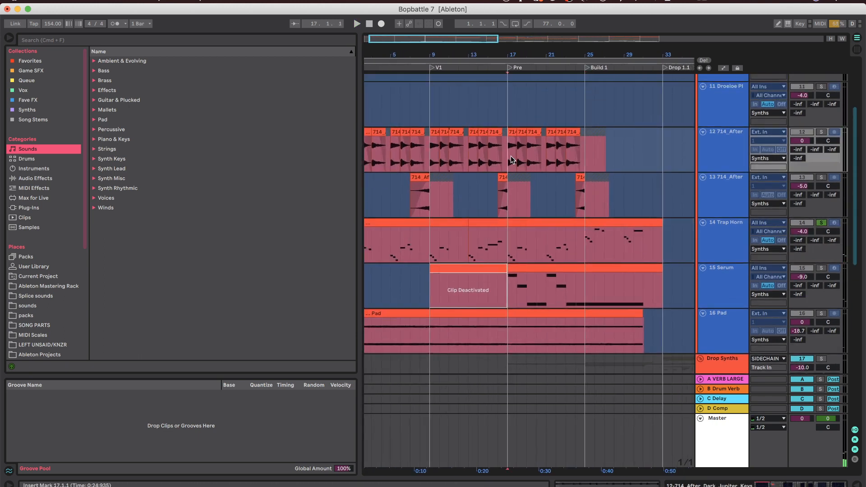
{"action": "scroll", "coordinate": [567, 150], "scroll_direction": "right", "scroll_amount": 1}
{"action": "scroll", "coordinate": [537, 172], "scroll_direction": "up", "scroll_amount": 1}
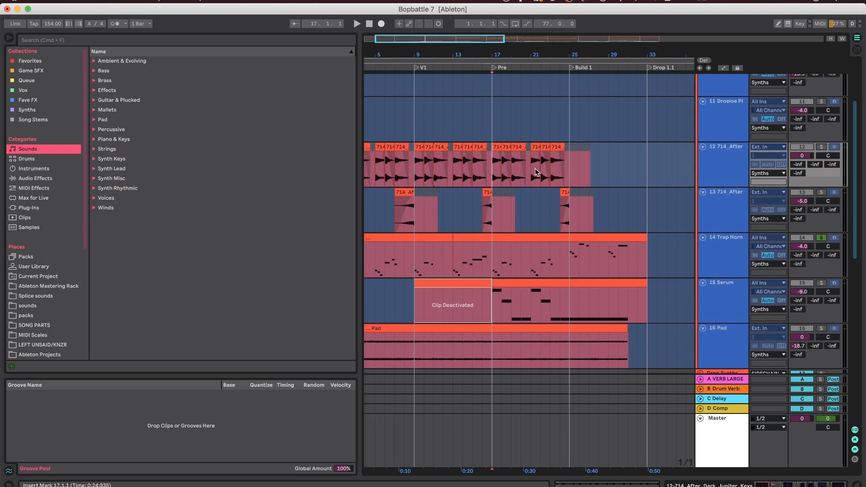
{"action": "scroll", "coordinate": [564, 169], "scroll_direction": "up", "scroll_amount": 2}
{"action": "scroll", "coordinate": [515, 174], "scroll_direction": "down", "scroll_amount": 2}
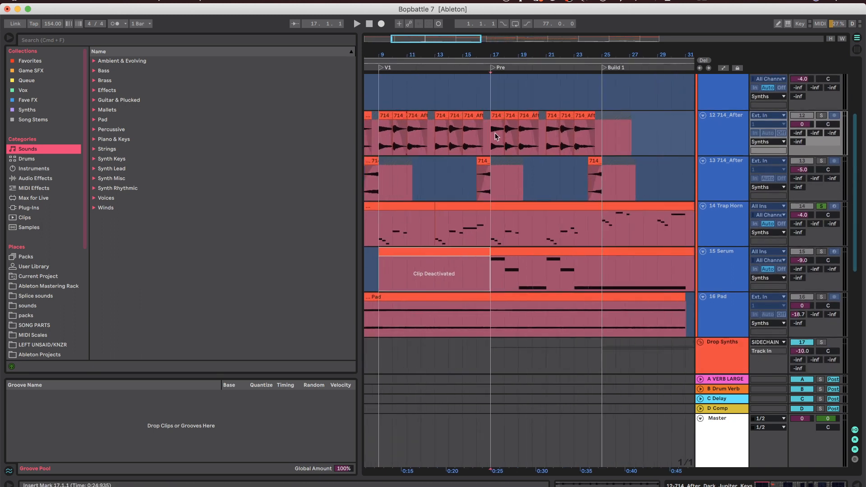
{"action": "scroll", "coordinate": [530, 148], "scroll_direction": "up", "scroll_amount": 3}
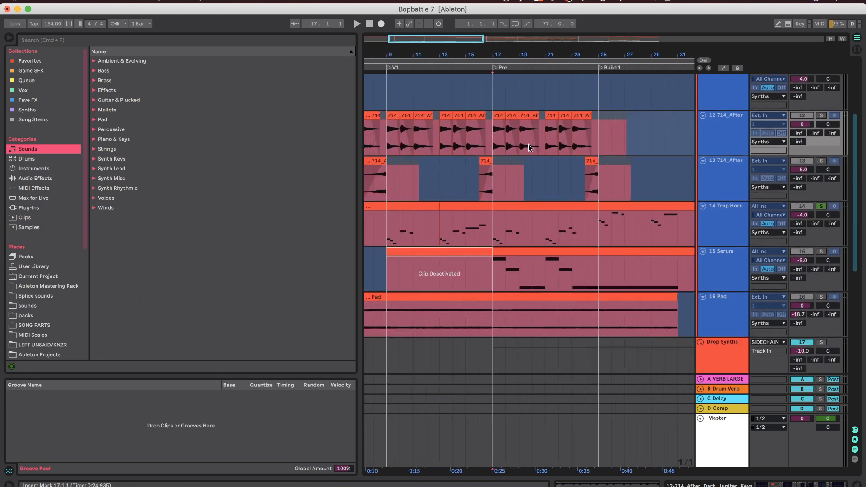
{"action": "left_click_drag", "start_coordinate": [486, 136], "coordinate": [555, 140]}
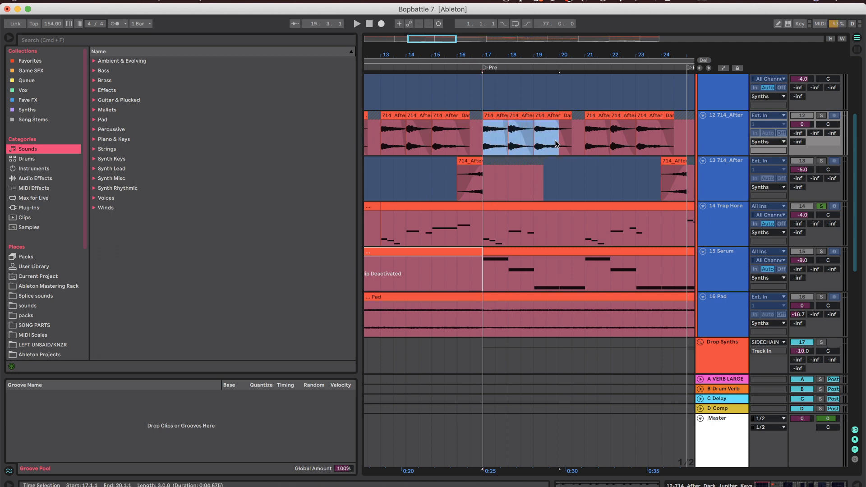
- Unsolo track 14 Trap Horn and fold the Synths group to reach the Drop Synths tracks at Drop 1.1
{"action": "scroll", "coordinate": [562, 141], "scroll_direction": "down", "scroll_amount": 2}
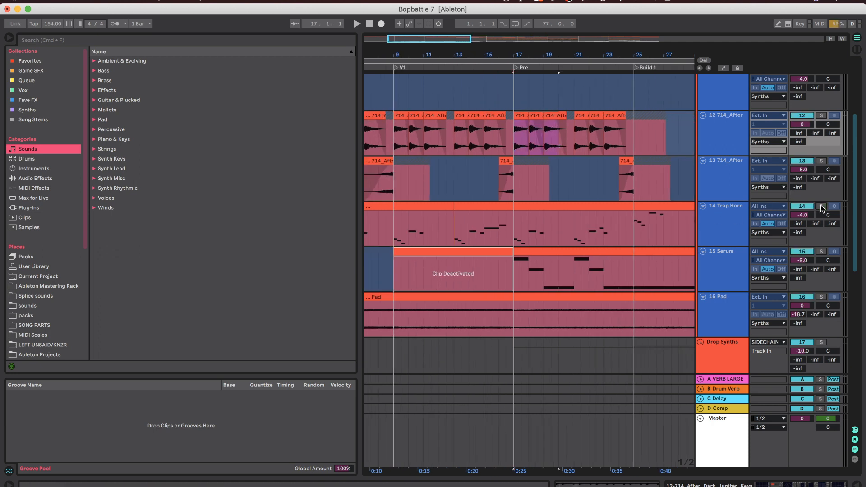
{"action": "scroll", "coordinate": [632, 192], "scroll_direction": "down", "scroll_amount": 3}
{"action": "scroll", "coordinate": [634, 194], "scroll_direction": "up", "scroll_amount": 4}
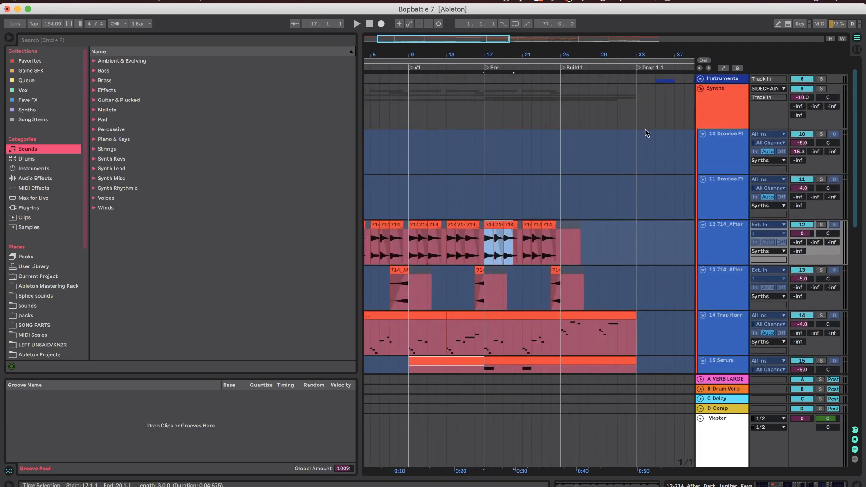
{"action": "scroll", "coordinate": [677, 90], "scroll_direction": "down", "scroll_amount": 10}
{"action": "scroll", "coordinate": [669, 93], "scroll_direction": "right", "scroll_amount": 4}
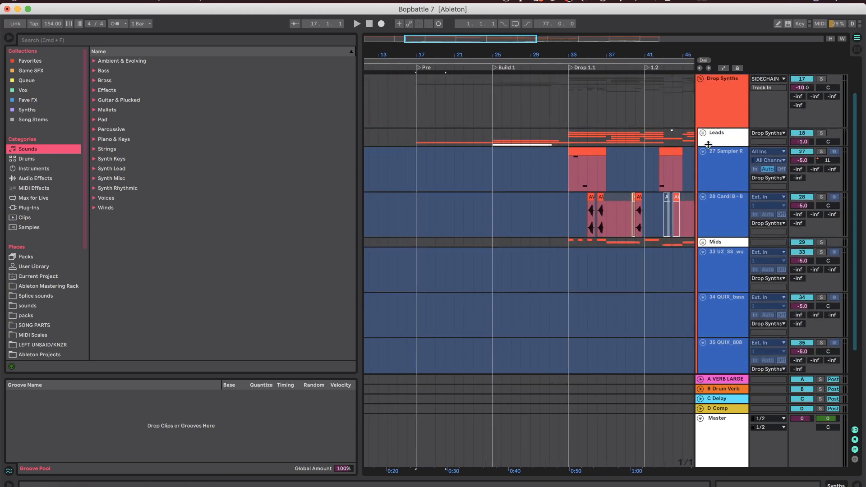
- Play the full mix from Drop 1.1 at 33.1.1, fold the Drop Synths group and stop playback
{"action": "left_click", "coordinate": [568, 140]}
{"action": "key", "text": "space"}
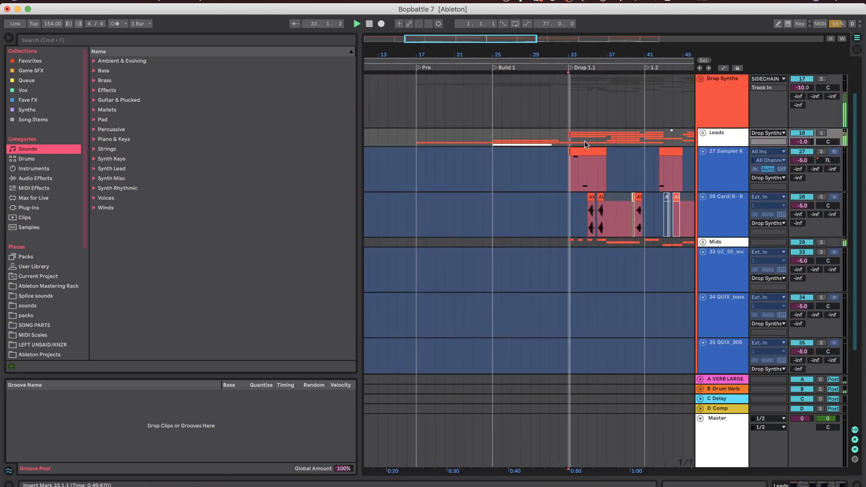
{"action": "scroll", "coordinate": [632, 147], "scroll_direction": "up", "scroll_amount": 2}
{"action": "left_click", "coordinate": [697, 105]}
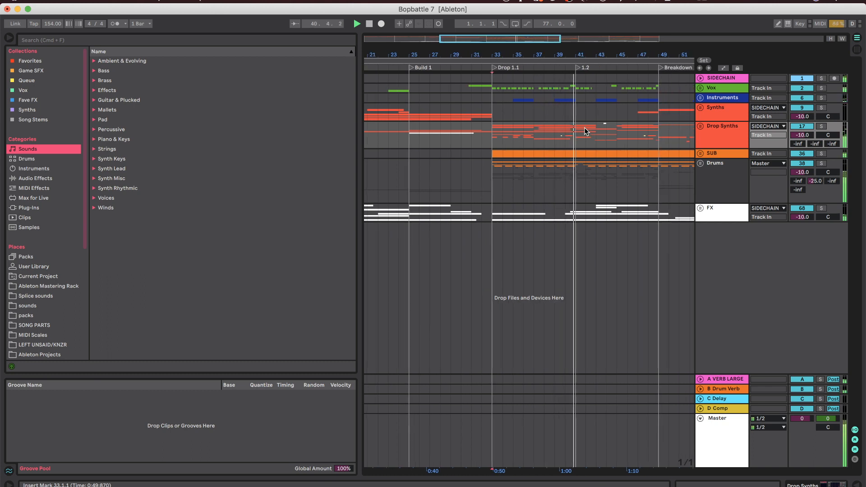
{"action": "key", "text": "space"}
- Unfold the Drop Synths group and its Leads subgroup to show the lead tracks at Drop 1.1
{"action": "key", "text": "plus"}
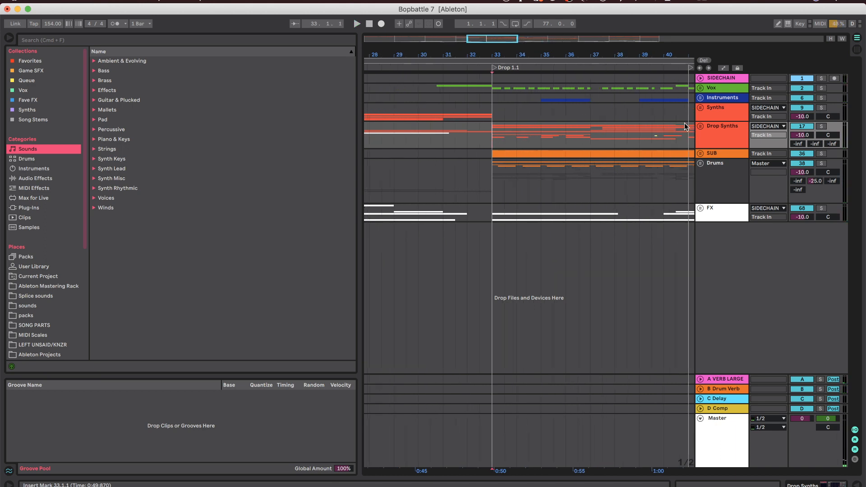
{"action": "left_click", "coordinate": [701, 126]}
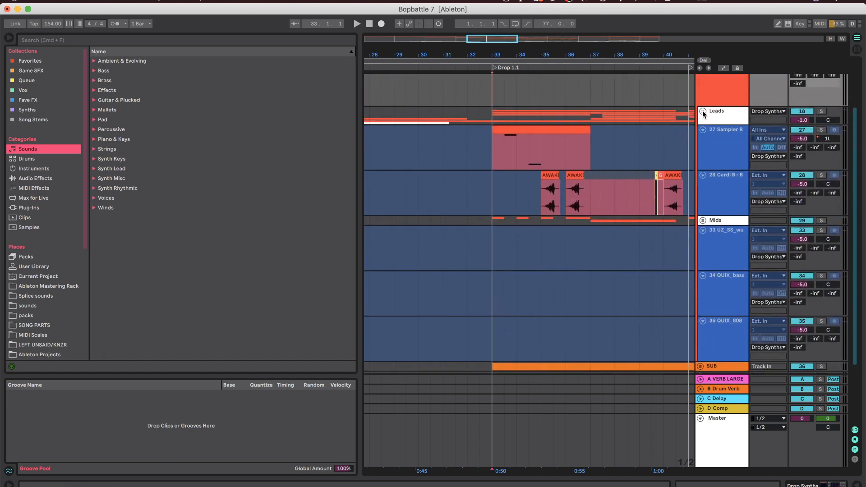
{"action": "scroll", "coordinate": [703, 110], "scroll_direction": "up", "scroll_amount": 3}
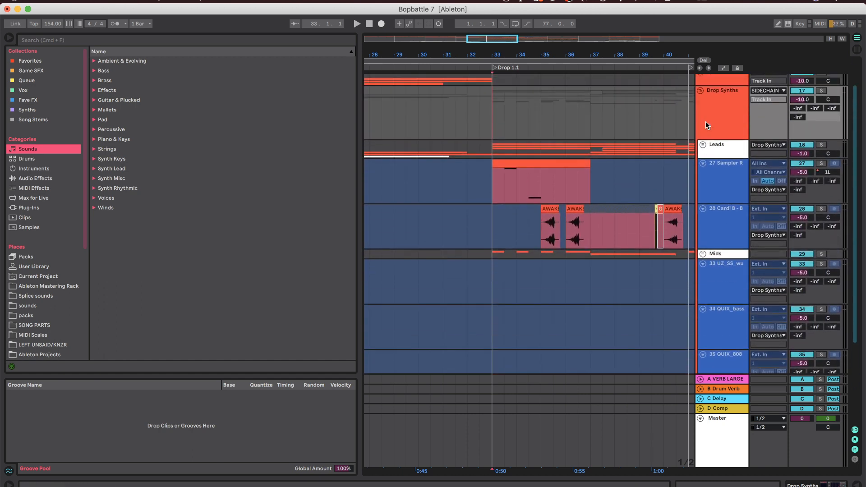
{"action": "left_click", "coordinate": [703, 145]}
{"action": "scroll", "coordinate": [703, 143], "scroll_direction": "down", "scroll_amount": 5}
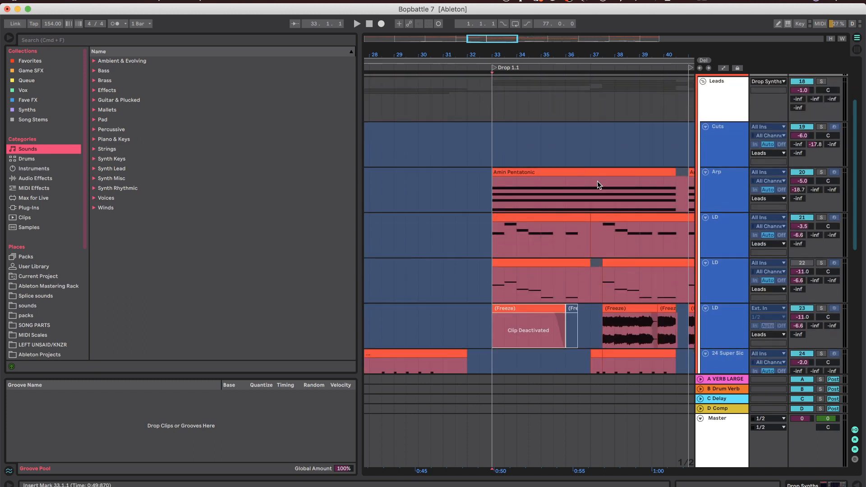
- Solo the Leads group and audition it from 33.1.1
{"action": "scroll", "coordinate": [597, 182], "scroll_direction": "right", "scroll_amount": 2}
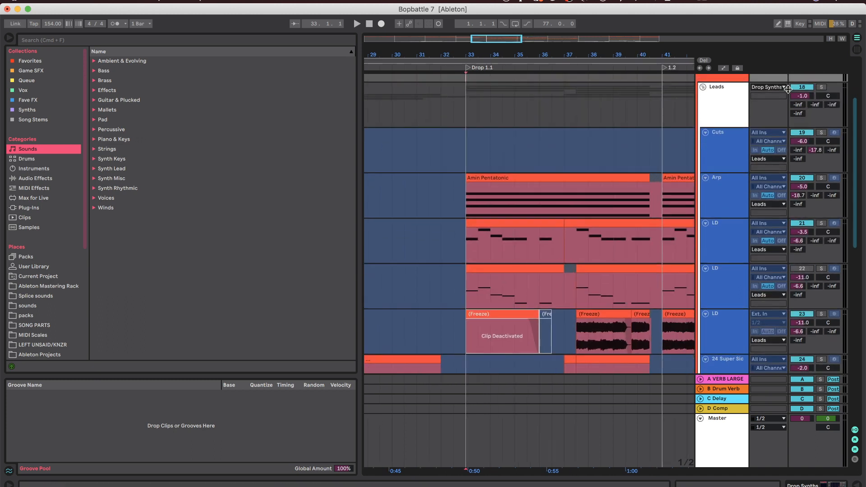
{"action": "left_click", "coordinate": [821, 87]}
{"action": "key", "text": "space"}
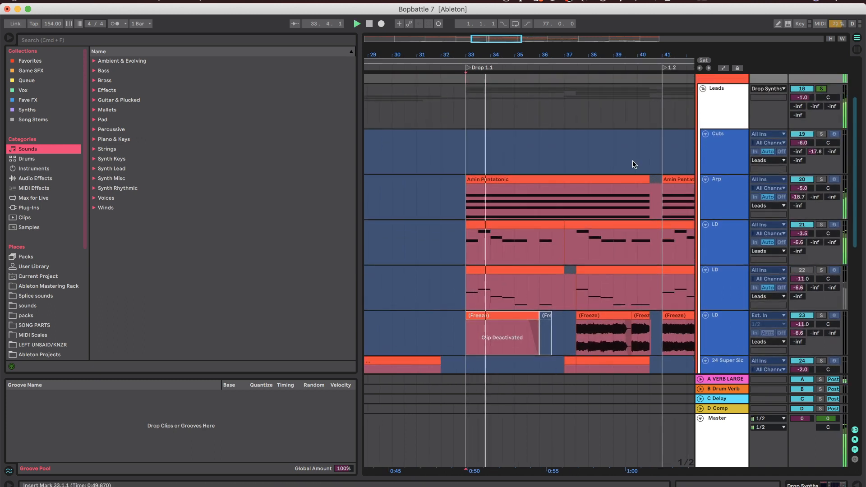
- Look through the lead tracks down to Flutter during playback, stop, and place the insert marker at 33.1.1
{"action": "scroll", "coordinate": [632, 161], "scroll_direction": "down", "scroll_amount": 2}
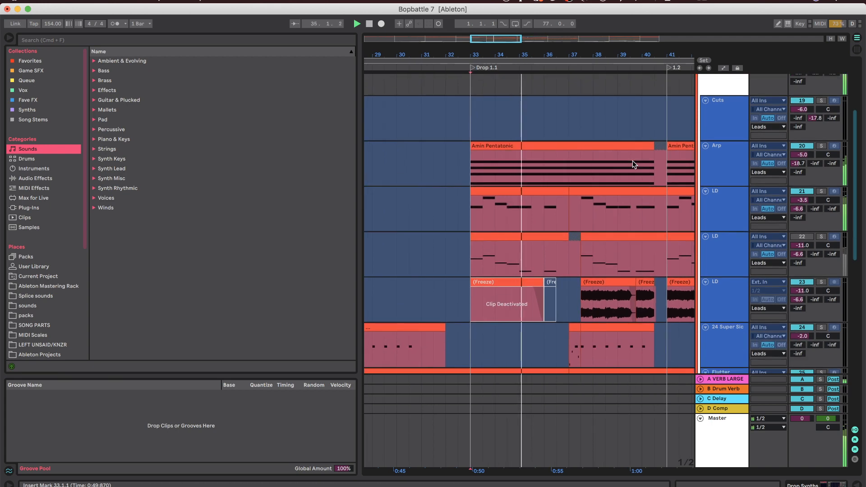
{"action": "scroll", "coordinate": [633, 161], "scroll_direction": "down", "scroll_amount": 3}
{"action": "scroll", "coordinate": [633, 160], "scroll_direction": "up", "scroll_amount": 2}
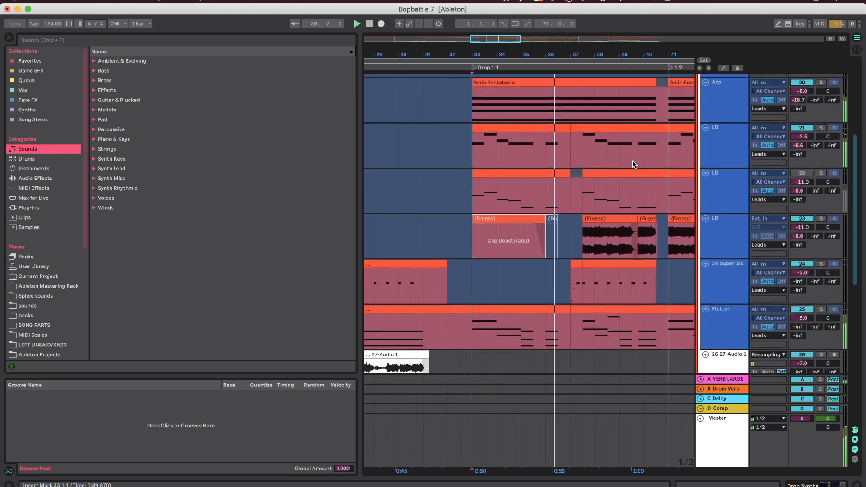
{"action": "key", "text": "space"}
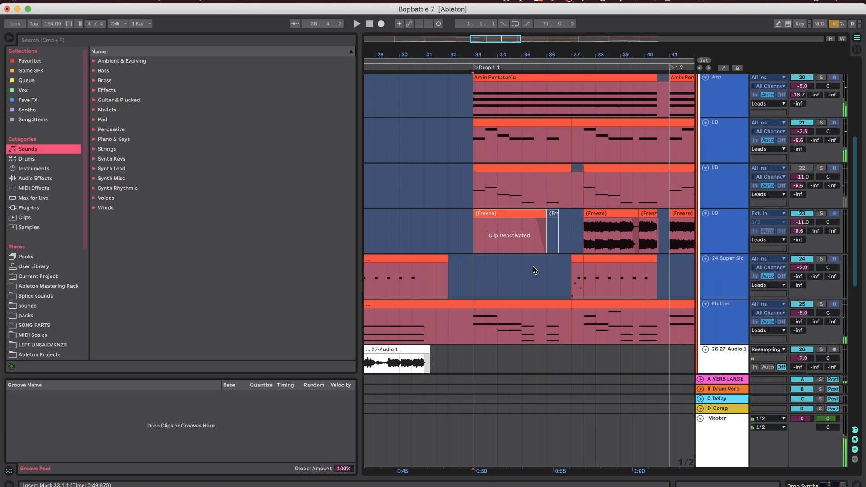
{"action": "left_click", "coordinate": [473, 320]}
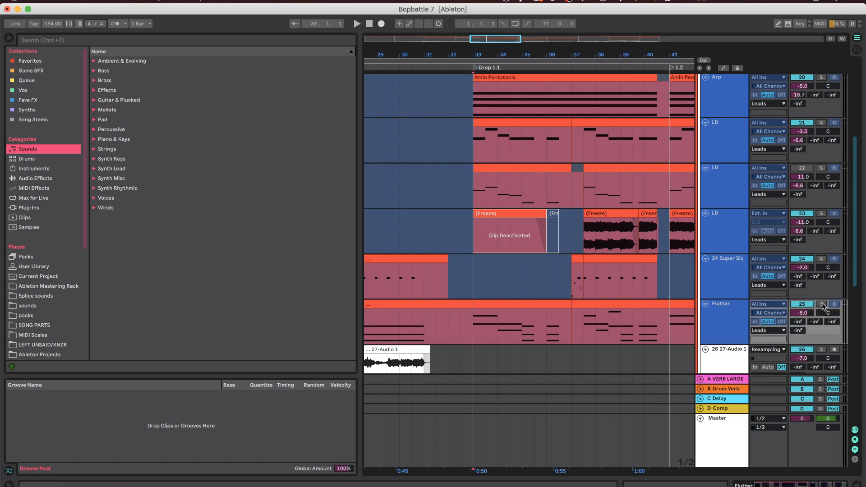
- Solo track 21 LD and examine its device chain from Serum through Instant Lead Maker to Auto Pan
{"action": "scroll", "coordinate": [783, 233], "scroll_direction": "up", "scroll_amount": 2}
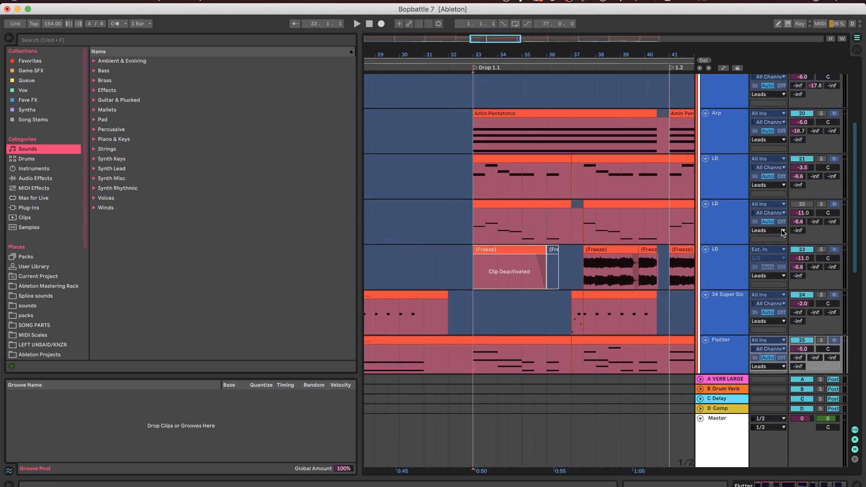
{"action": "left_click", "coordinate": [820, 159]}
{"action": "scroll", "coordinate": [262, 413], "scroll_direction": "left", "scroll_amount": 10}
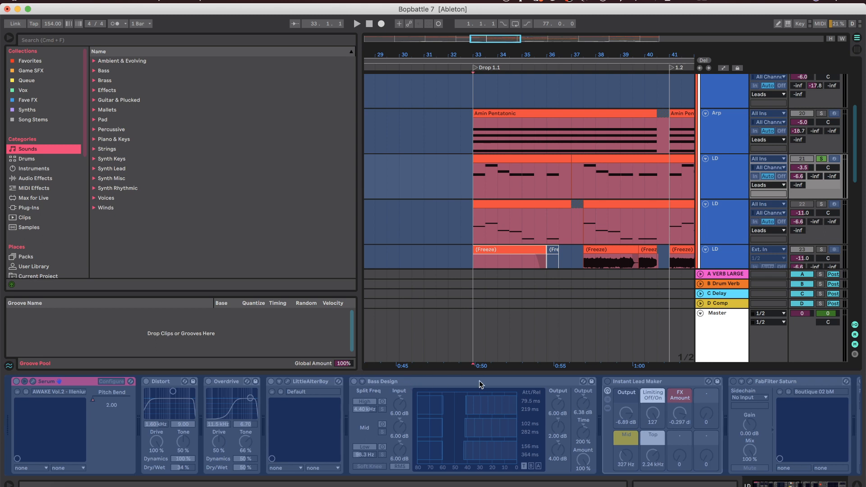
{"action": "scroll", "coordinate": [479, 380], "scroll_direction": "right", "scroll_amount": 4}
{"action": "scroll", "coordinate": [491, 384], "scroll_direction": "right", "scroll_amount": 2}
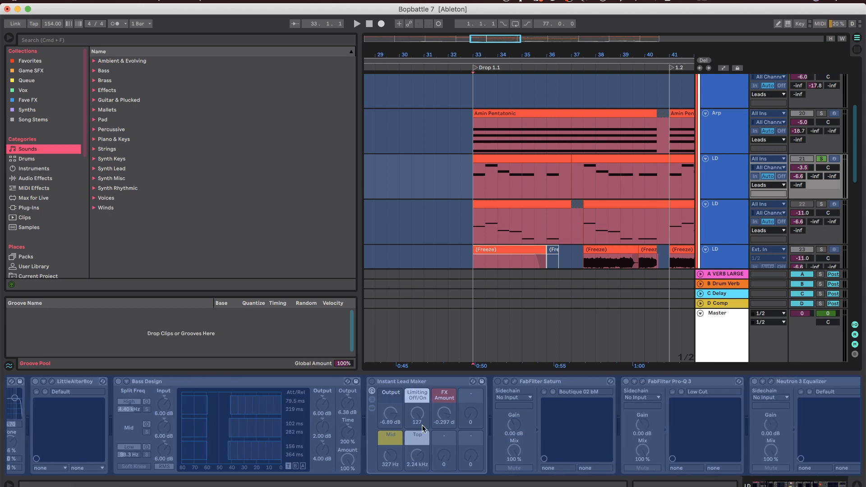
{"action": "scroll", "coordinate": [423, 426], "scroll_direction": "right", "scroll_amount": 6}
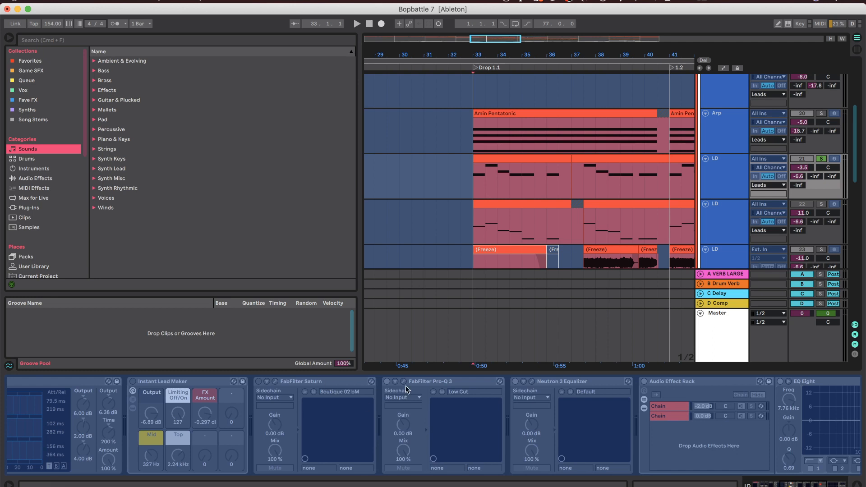
{"action": "scroll", "coordinate": [470, 375], "scroll_direction": "right", "scroll_amount": 8}
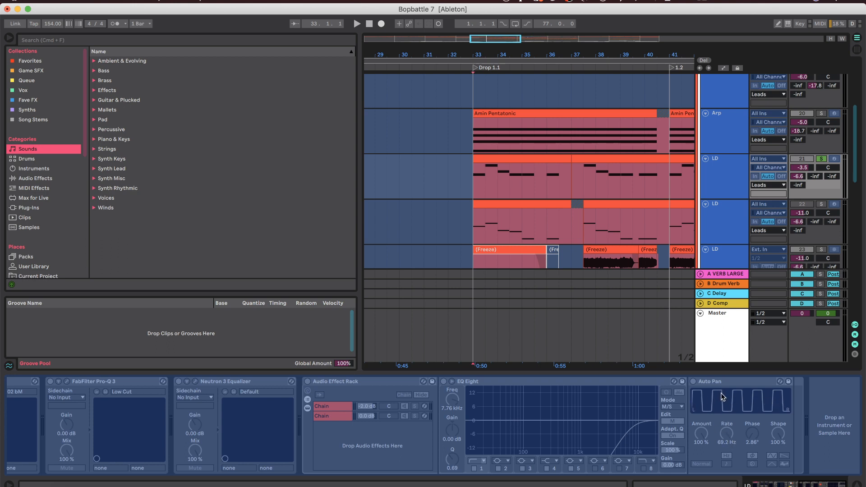
- Audition the LD lead on track 21 from 33.1.1, stop playback and unsolo the track
{"action": "key", "text": "space"}
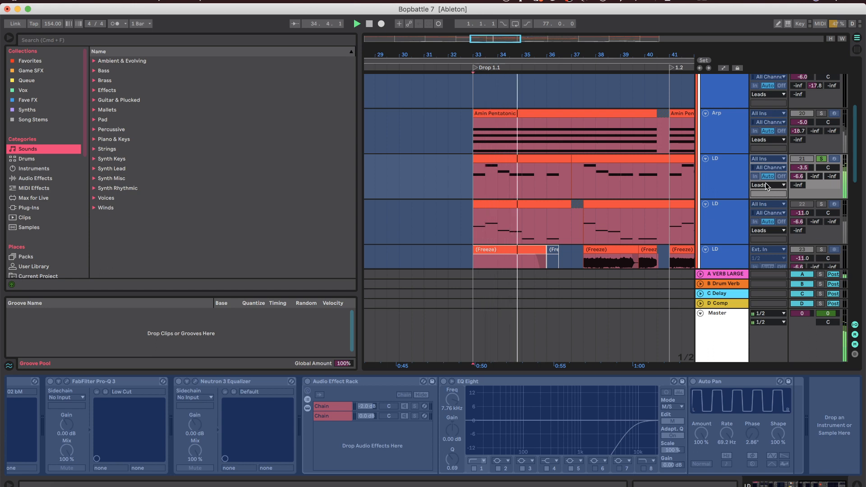
{"action": "key", "text": "space"}
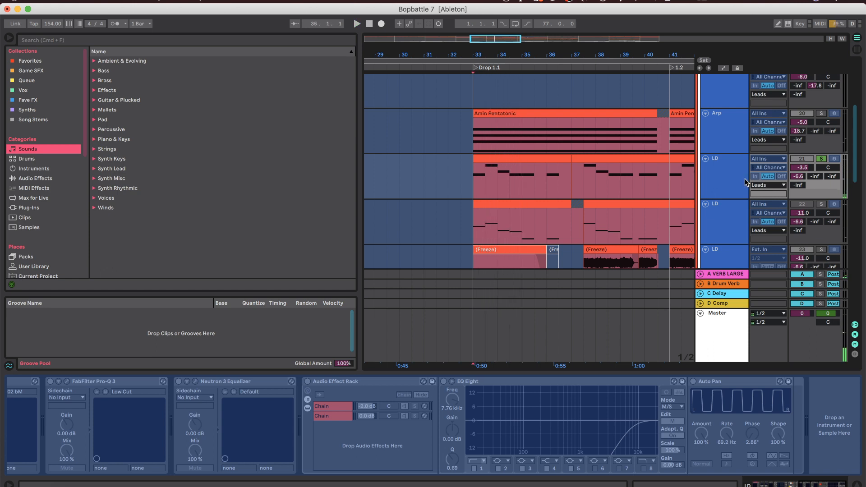
{"action": "left_click", "coordinate": [742, 177]}
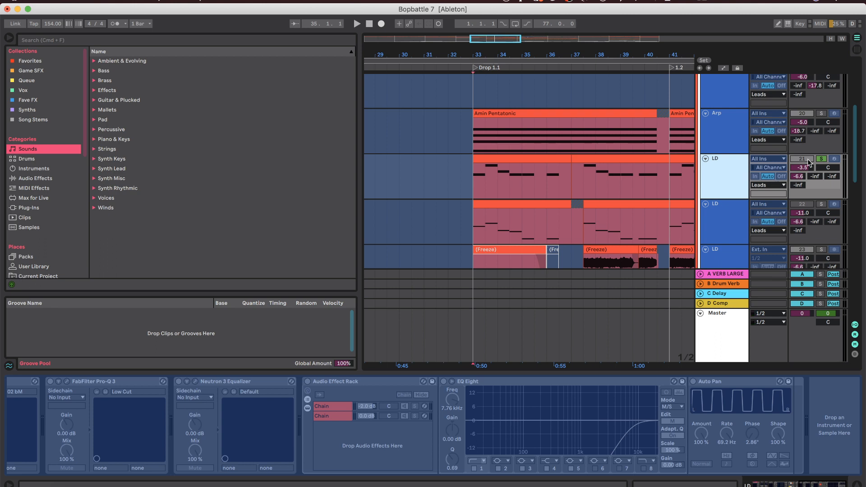
{"action": "left_click", "coordinate": [821, 157]}
- Solo track 20 Arp, show its Arpeggiator and Serum chain, and audition it from 33.1.1
{"action": "scroll", "coordinate": [821, 158], "scroll_direction": "up", "scroll_amount": 2}
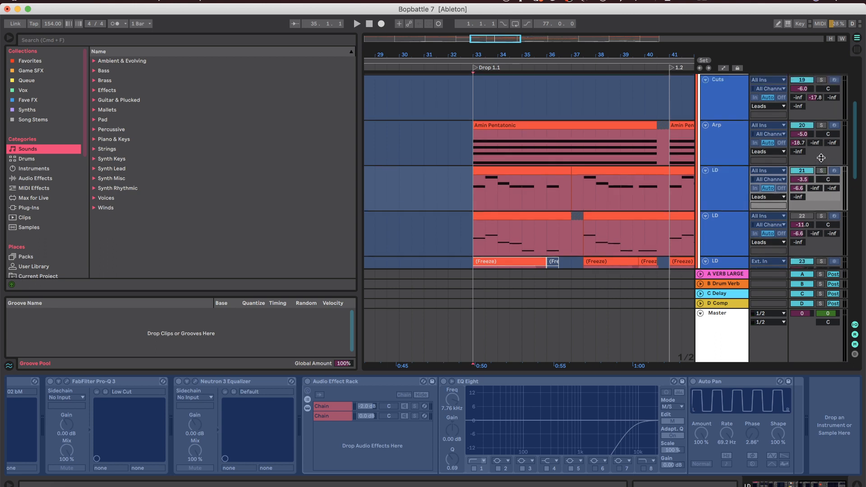
{"action": "left_click", "coordinate": [732, 138]}
{"action": "left_click", "coordinate": [822, 129]}
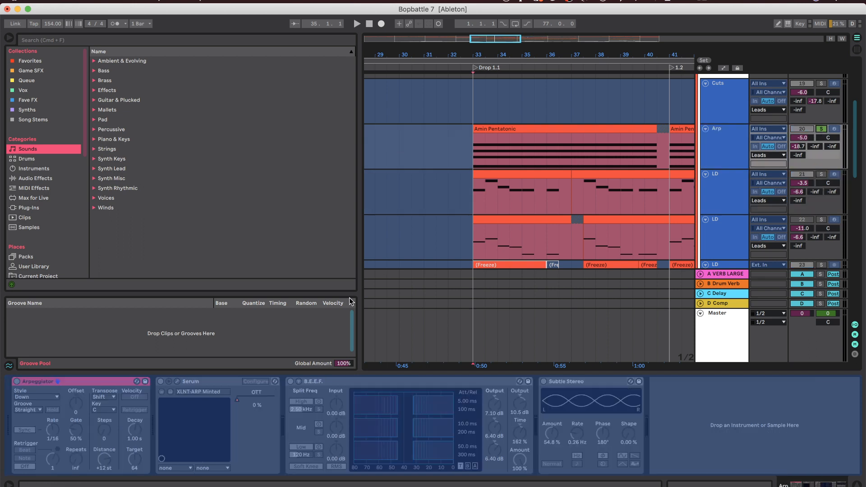
{"action": "key", "text": "space"}
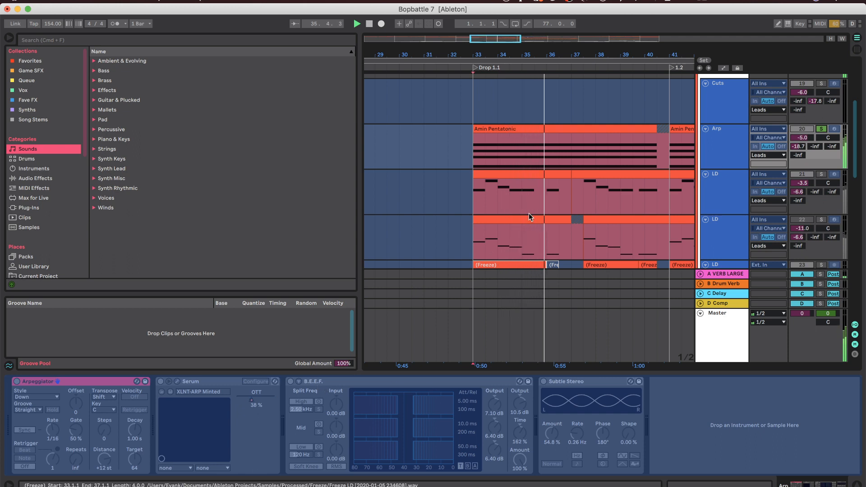
{"action": "key", "text": "space"}
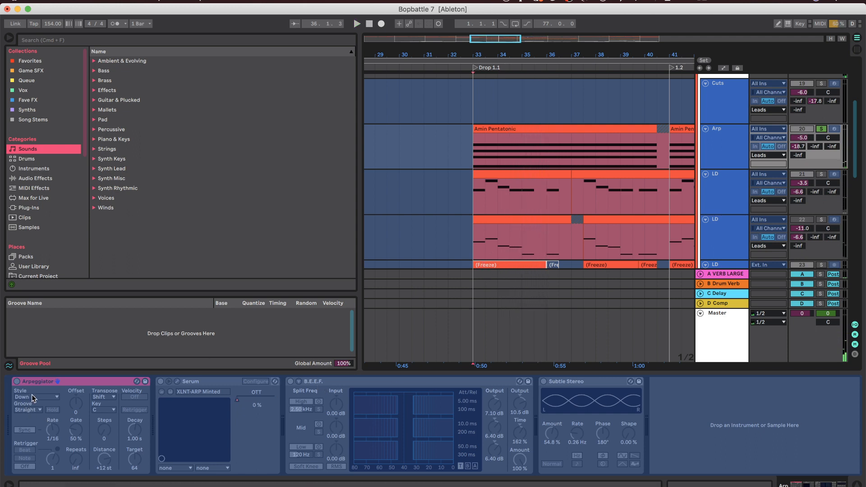
- Solo the Leads group in place of Arp, show its effect chain with EASY VERB THROW, and audition it from 33.1.1
{"action": "scroll", "coordinate": [726, 115], "scroll_direction": "up", "scroll_amount": 3}
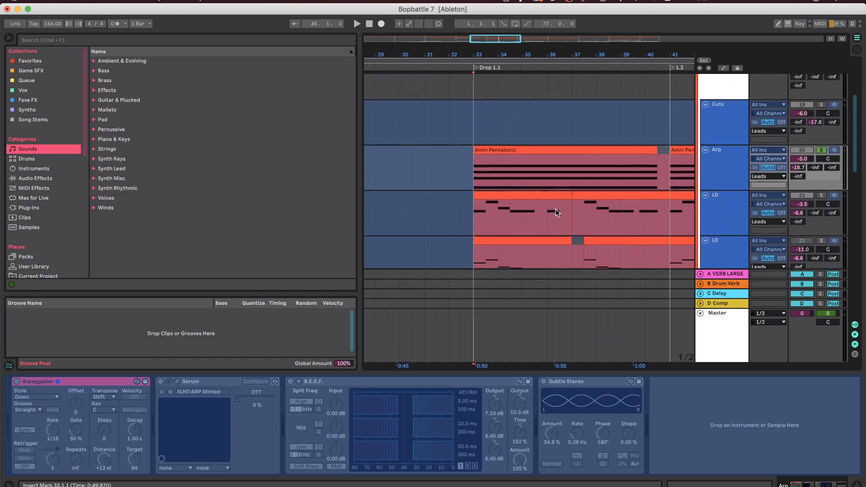
{"action": "left_click", "coordinate": [726, 108]}
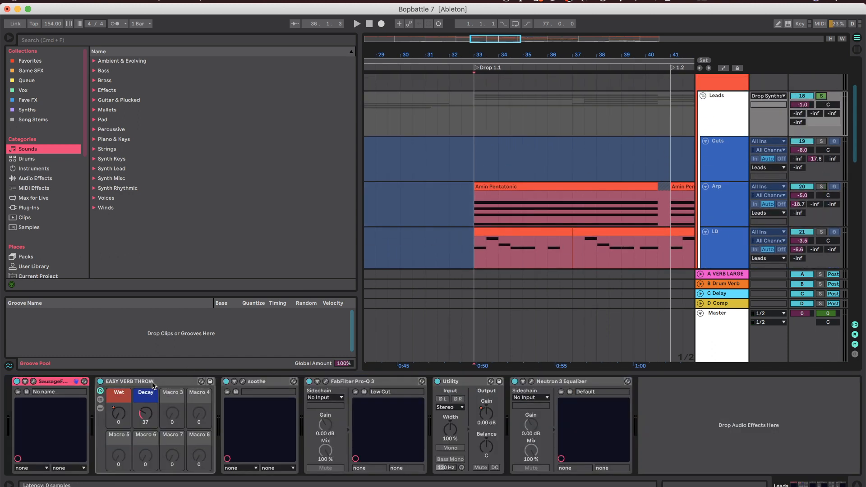
{"action": "key", "text": "space"}
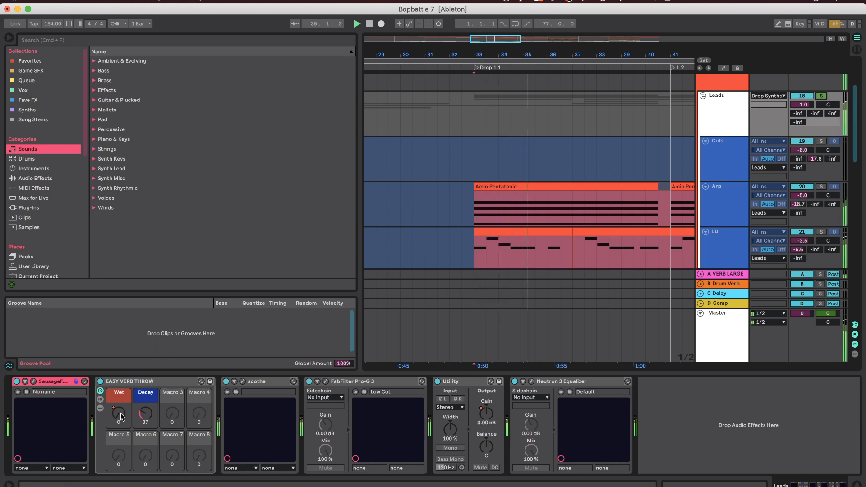
{"action": "key", "text": "space"}
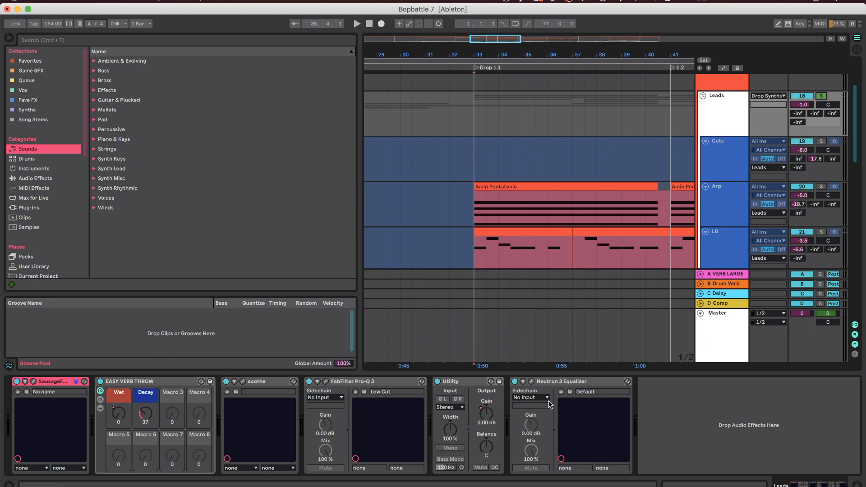
- Unsolo and fold the Leads group, and unfreeze track 27 Sampler Reese with the insert marker at 33.3.1
{"action": "left_click", "coordinate": [702, 95]}
{"action": "scroll", "coordinate": [640, 118], "scroll_direction": "down", "scroll_amount": 3}
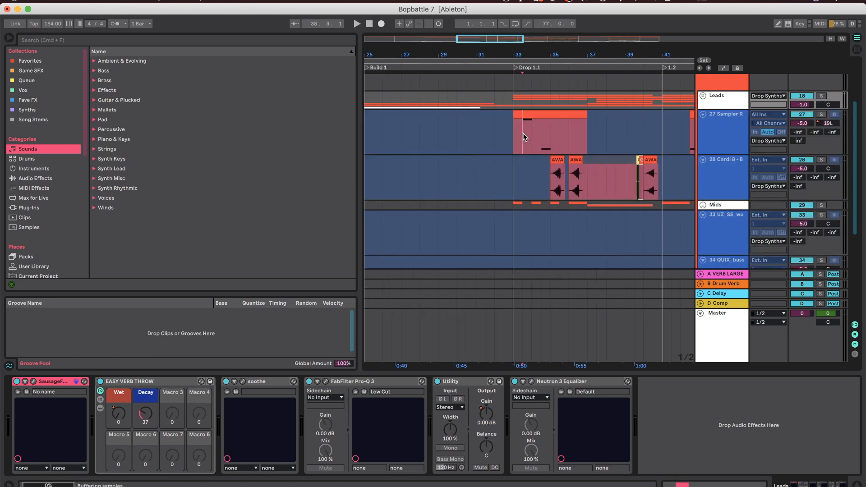
{"action": "left_click", "coordinate": [524, 133]}
{"action": "scroll", "coordinate": [524, 134], "scroll_direction": "up", "scroll_amount": 5}
{"action": "scroll", "coordinate": [567, 166], "scroll_direction": "up", "scroll_amount": 3}
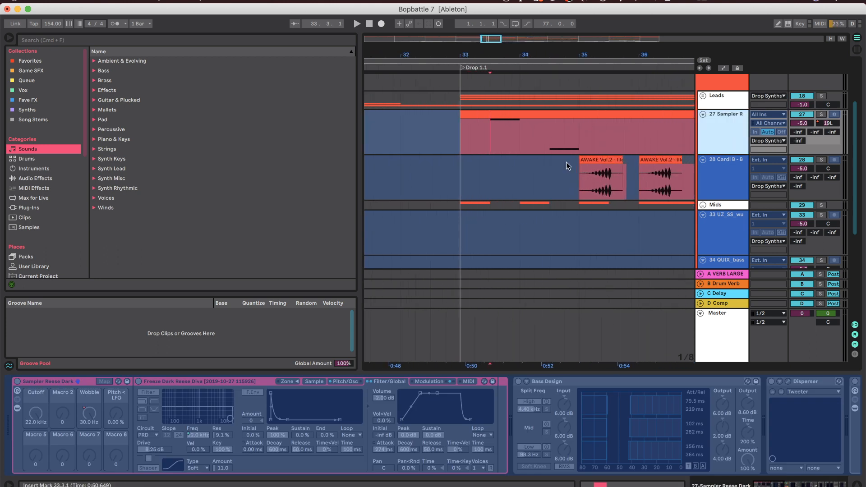
{"action": "right_click", "coordinate": [724, 125]}
{"action": "left_click", "coordinate": [737, 188]}
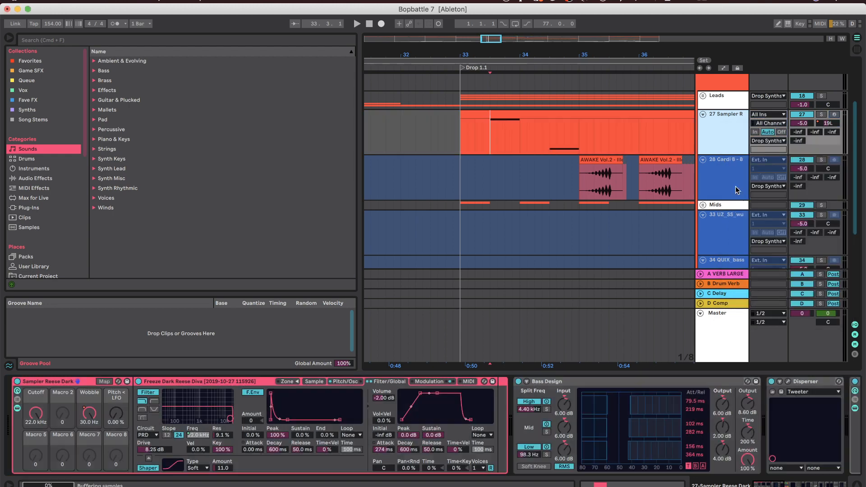
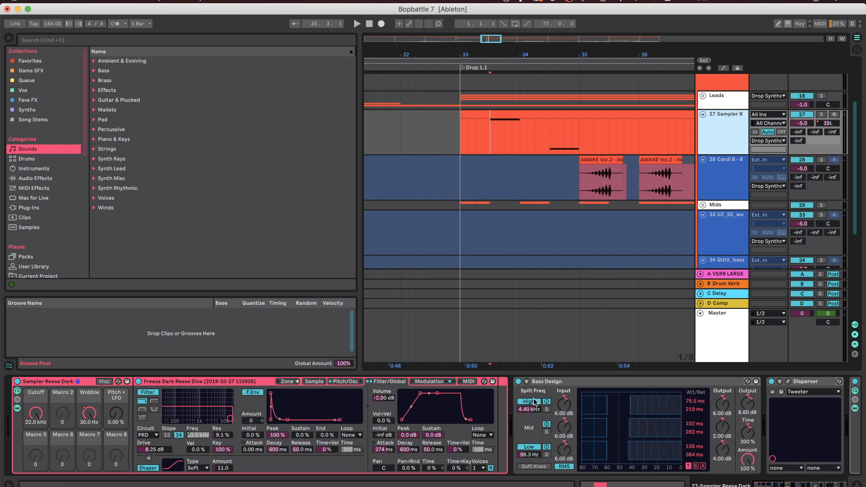
- Examine the Pitch/Osc, Filter/Global and Sample settings of the Sampler holding Freeze Dark Reese Diva on track 27
{"action": "left_click", "coordinate": [564, 406]}
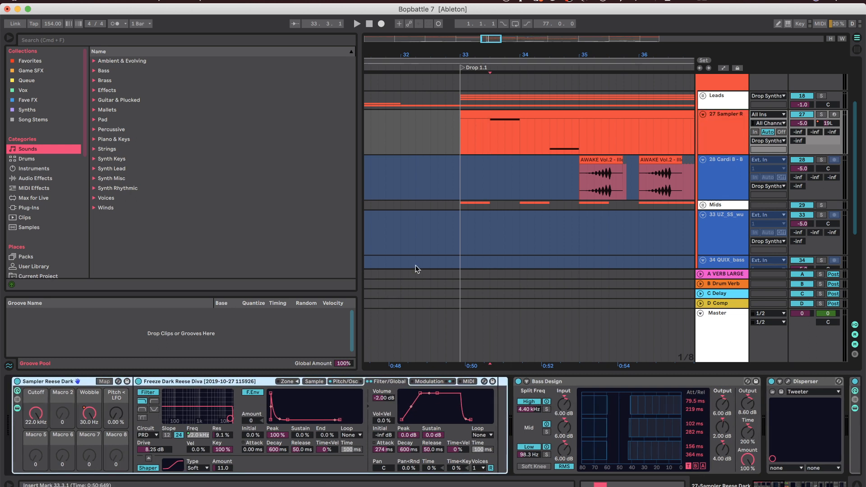
{"action": "left_click", "coordinate": [487, 135]}
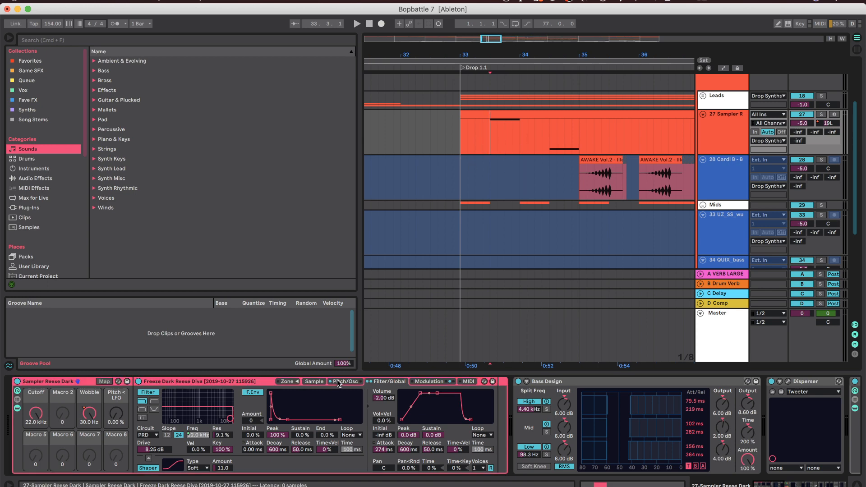
{"action": "left_click", "coordinate": [507, 401]}
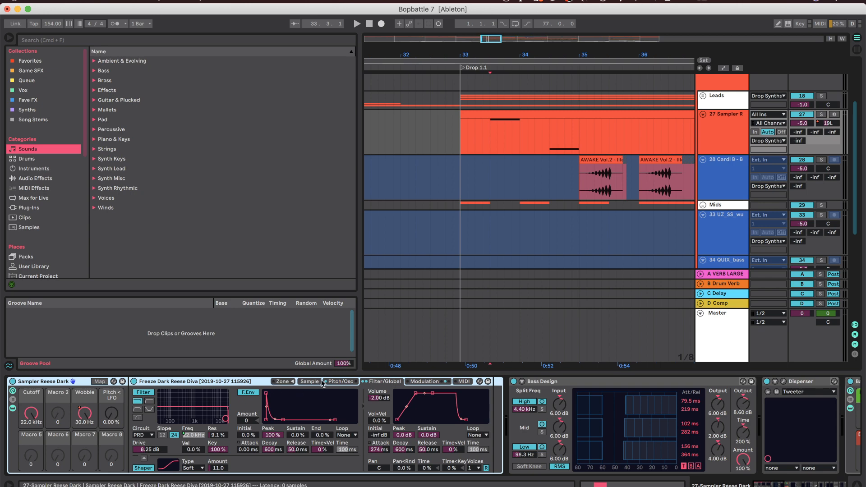
{"action": "left_click", "coordinate": [330, 382]}
{"action": "left_click", "coordinate": [377, 383]}
{"action": "left_click", "coordinate": [310, 383]}
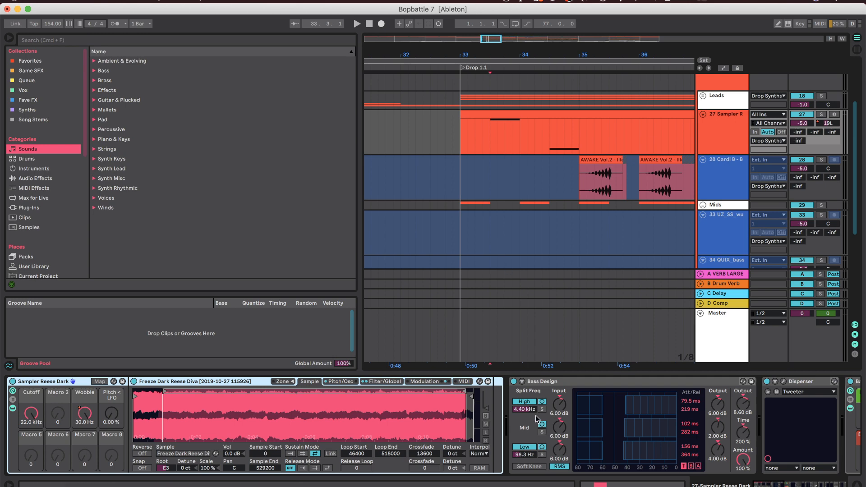
- Solo track 27 Sampler Reese and audition it with its effects from 33.3.1
{"action": "left_click", "coordinate": [490, 147]}
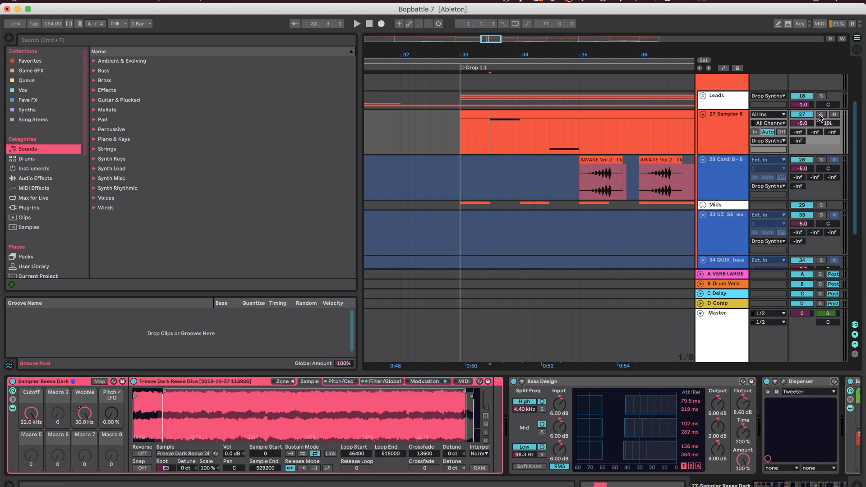
{"action": "left_click", "coordinate": [821, 115]}
{"action": "key", "text": "space"}
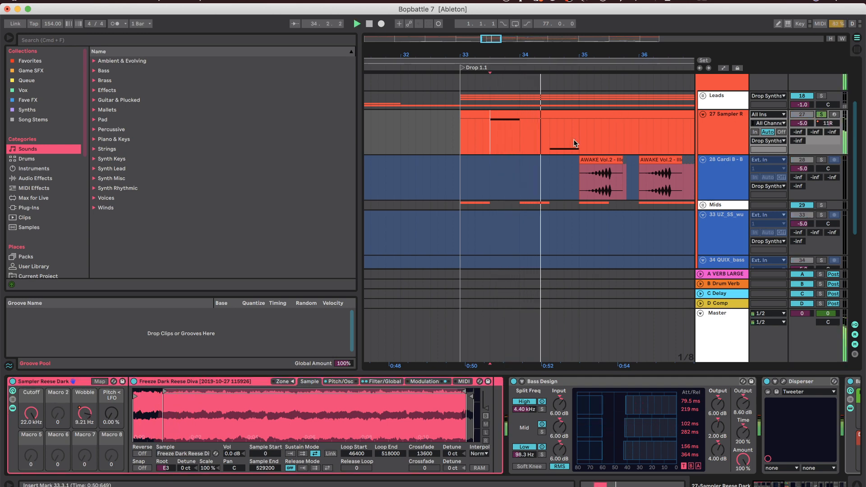
{"action": "key", "text": "space"}
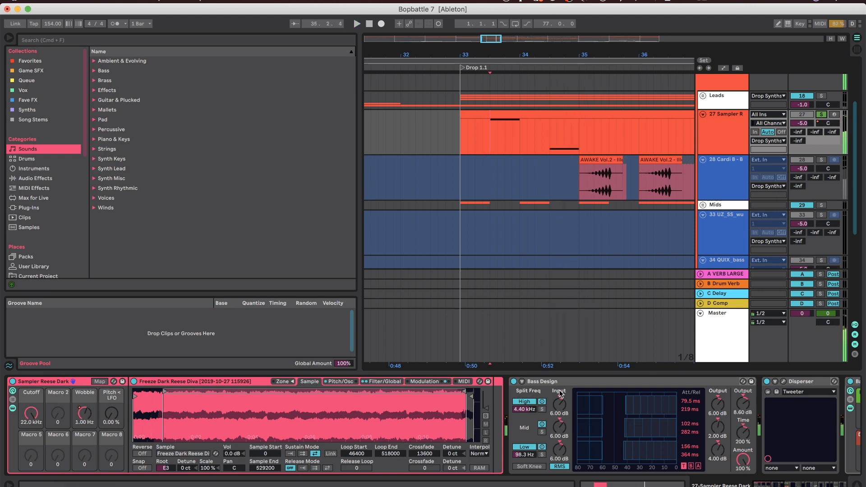
- Deactivate all effects on track 27 from Bass Design through the final Auto Filter, and audition the dry Sampler from 33.3.1
{"action": "left_click", "coordinate": [561, 382]}
{"action": "scroll", "coordinate": [602, 394], "scroll_direction": "right", "scroll_amount": 10}
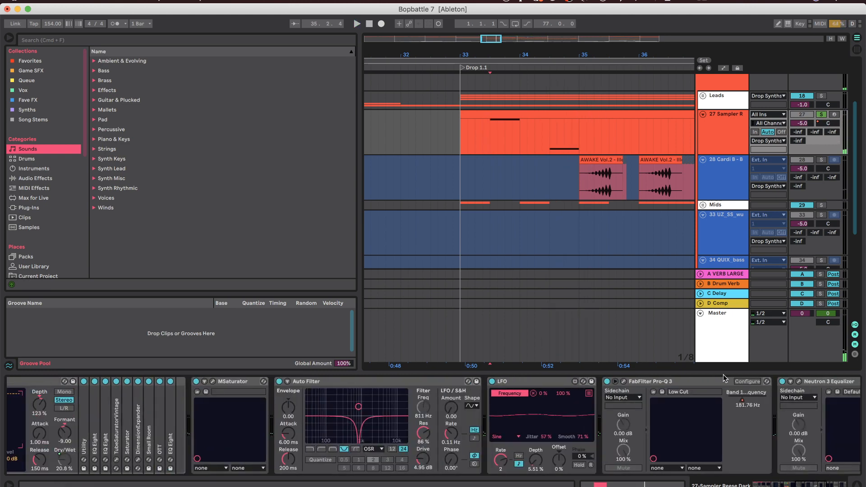
{"action": "scroll", "coordinate": [720, 408], "scroll_direction": "right", "scroll_amount": 10}
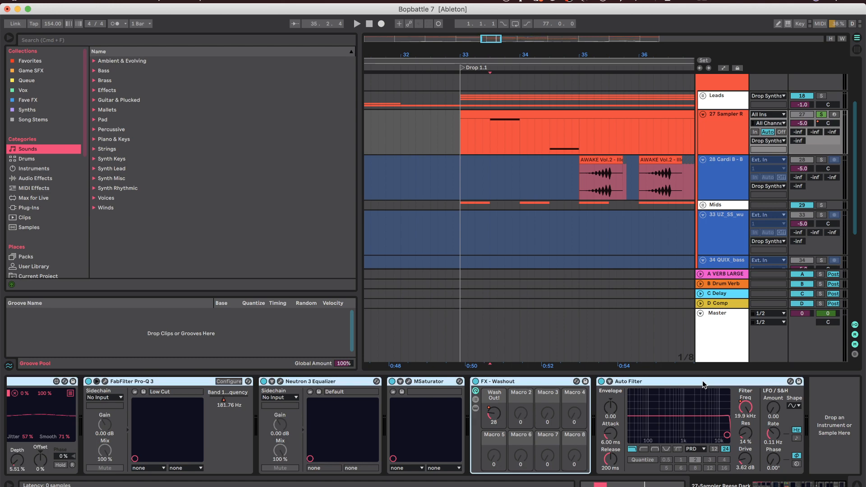
{"action": "scroll", "coordinate": [551, 450], "scroll_direction": "left", "scroll_amount": 20}
{"action": "key", "text": "space"}
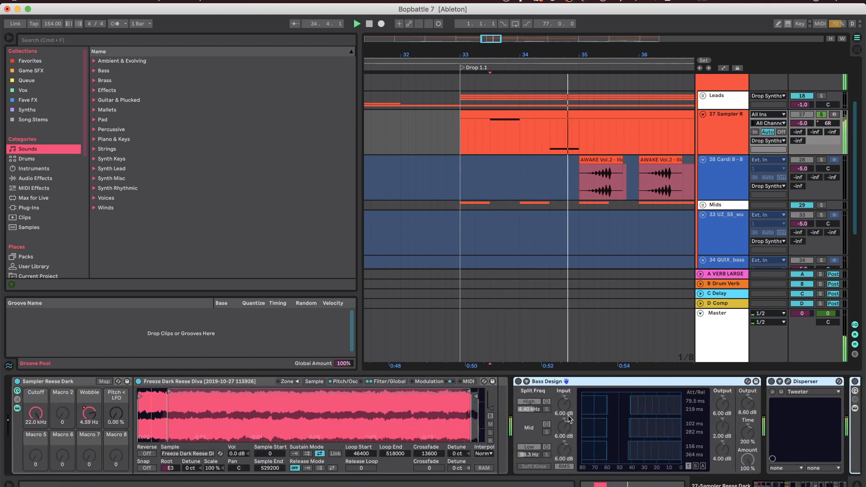
{"action": "key", "text": "space"}
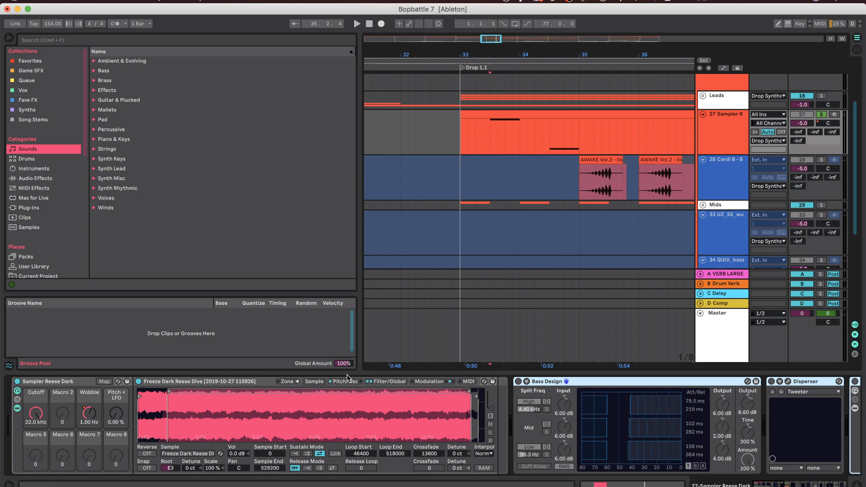
- Examine the Sampler's Filter/Global and Pitch/Osc settings, then play the soloed 27 Sampler R track in the drop
{"action": "left_click", "coordinate": [386, 382]}
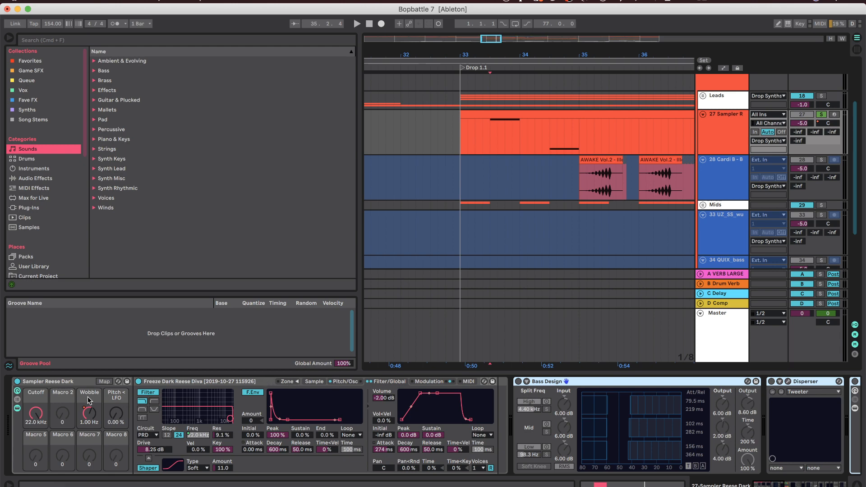
{"action": "left_click", "coordinate": [341, 382]}
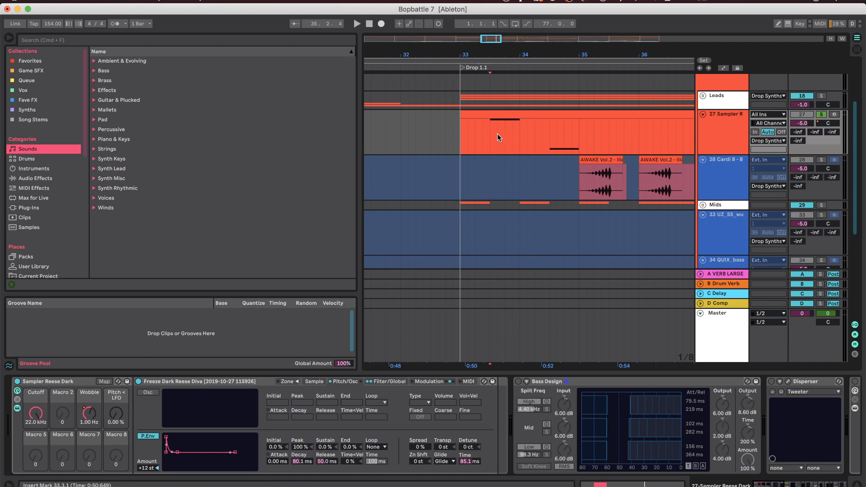
{"action": "key", "text": "space"}
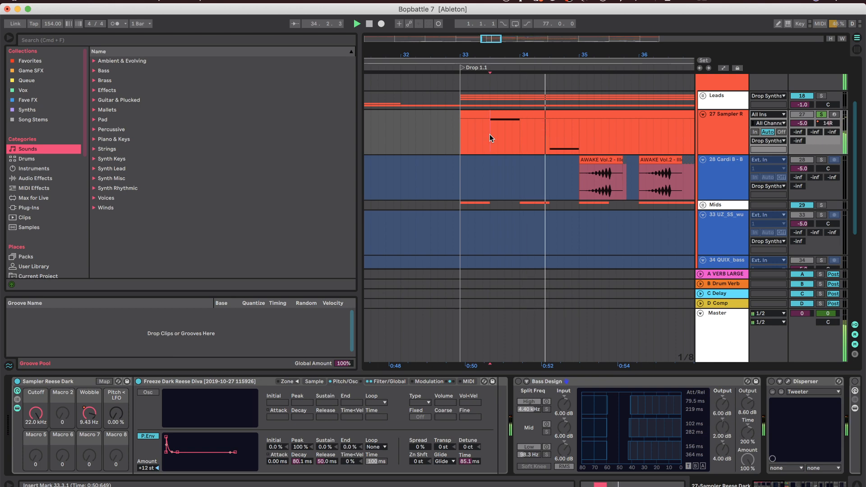
- Show the Sampler Reese rack's Wobble automation on the 27 Sampler R track and play the drop against it
{"action": "key", "text": "a"}
{"action": "left_click", "coordinate": [719, 130]}
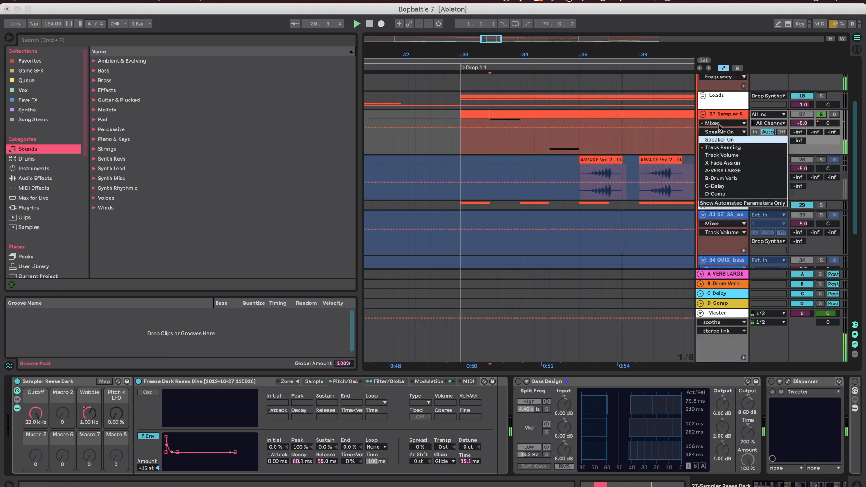
{"action": "left_click", "coordinate": [718, 123]}
{"action": "left_click", "coordinate": [715, 137]}
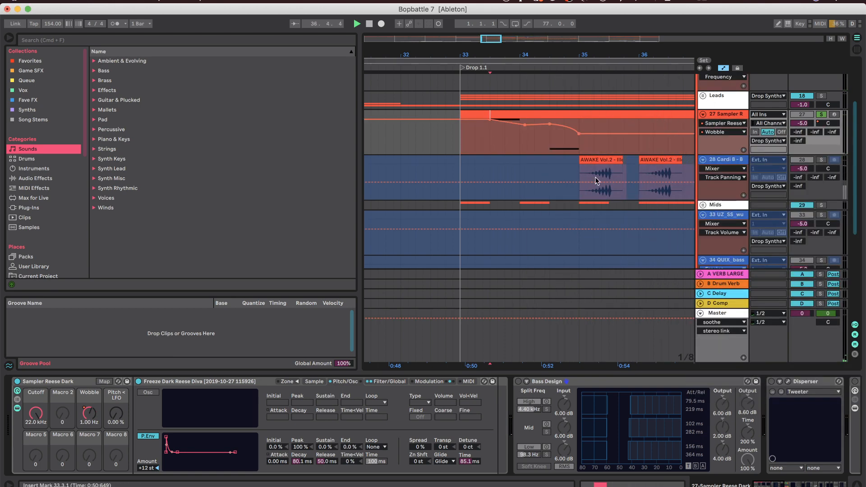
{"action": "scroll", "coordinate": [491, 131], "scroll_direction": "down", "scroll_amount": 3}
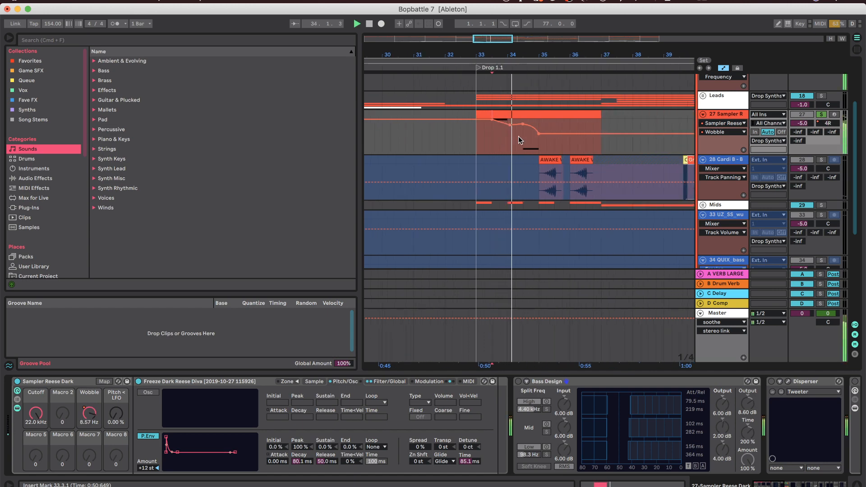
{"action": "scroll", "coordinate": [519, 140], "scroll_direction": "up", "scroll_amount": 3}
{"action": "key", "text": "space"}
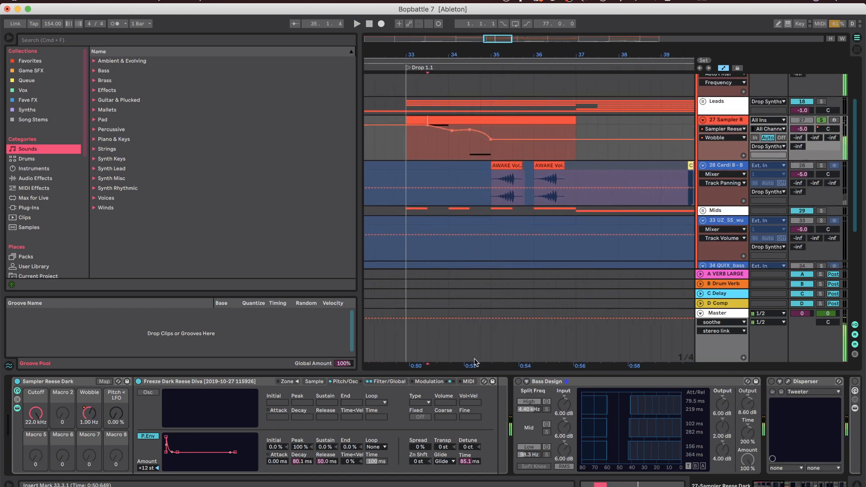
- Examine the Sampler track's effects in order: Bass Design, Disperser, Bass Fx Rack, MSaturator, Auto Filter and LFO
{"action": "left_click", "coordinate": [568, 384]}
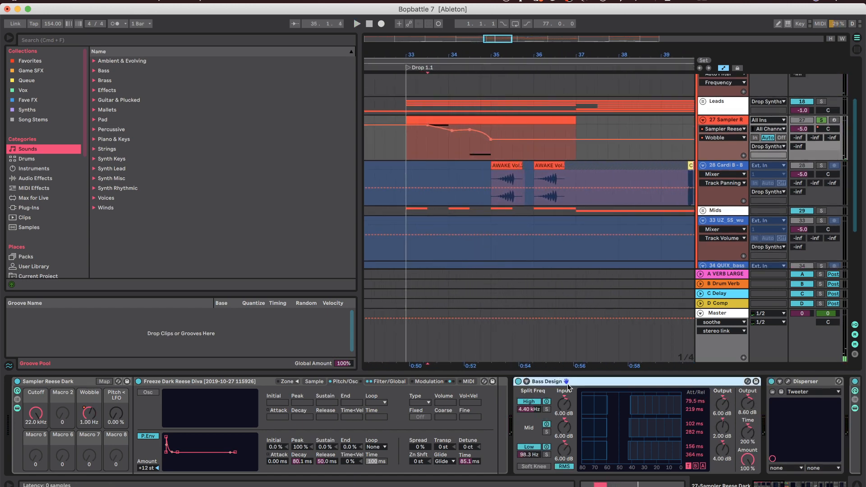
{"action": "scroll", "coordinate": [585, 385], "scroll_direction": "right", "scroll_amount": 5}
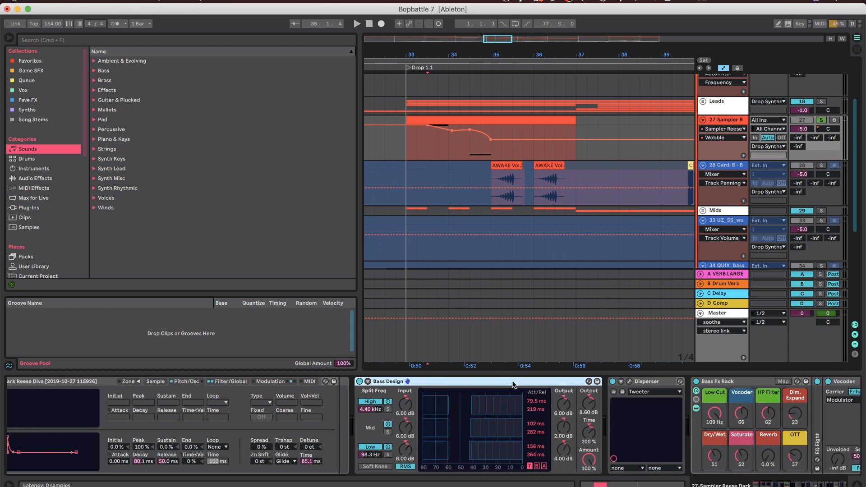
{"action": "left_click", "coordinate": [648, 385]}
{"action": "scroll", "coordinate": [541, 406], "scroll_direction": "right", "scroll_amount": 9}
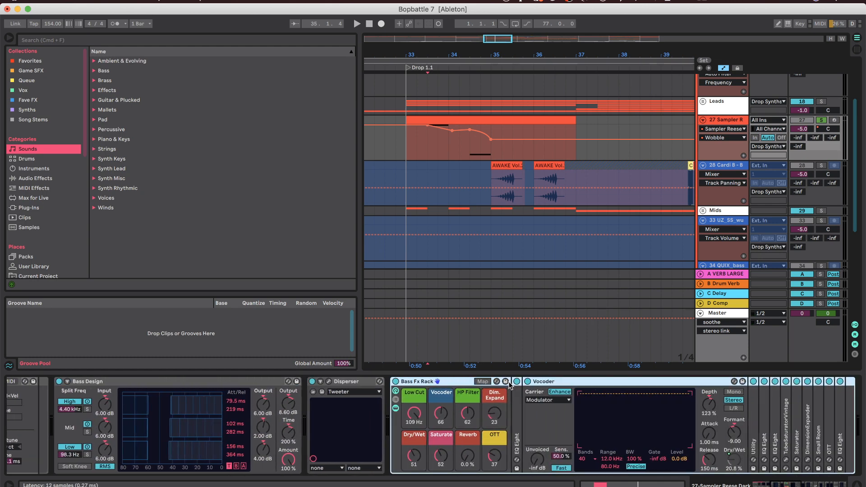
{"action": "left_click", "coordinate": [421, 396]}
{"action": "scroll", "coordinate": [421, 395], "scroll_direction": "right", "scroll_amount": 20}
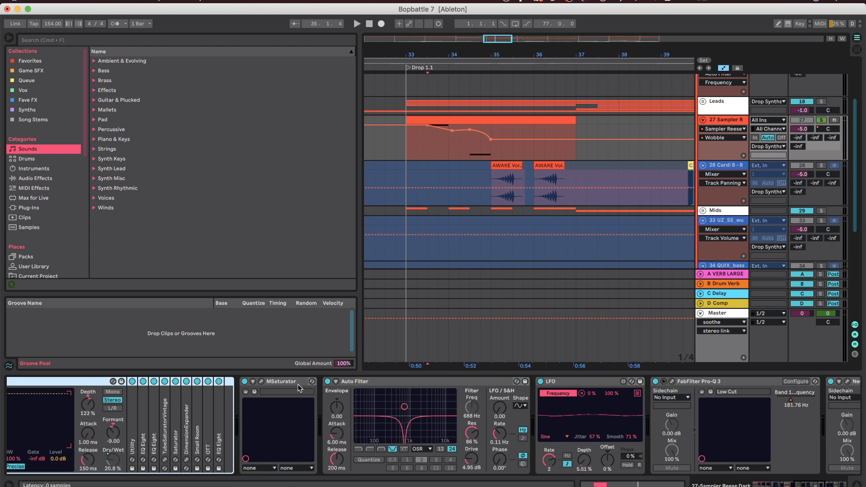
{"action": "left_click", "coordinate": [300, 385]}
{"action": "left_click", "coordinate": [356, 383]}
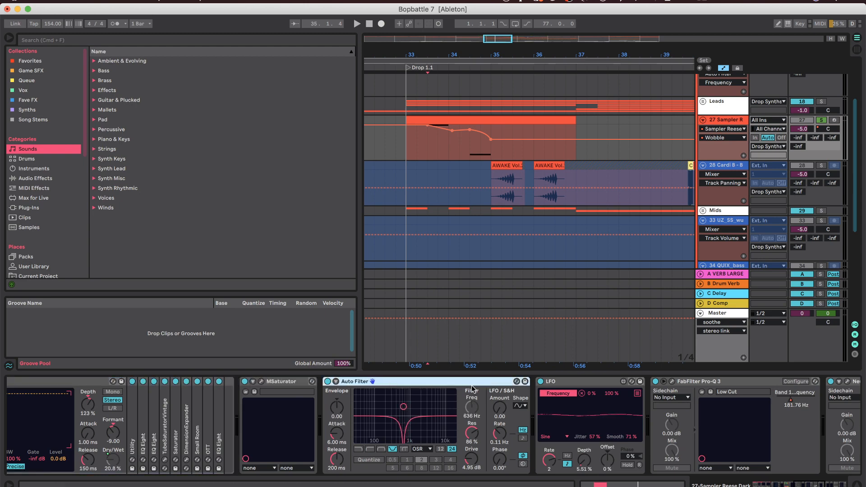
{"action": "key", "text": "Right"}
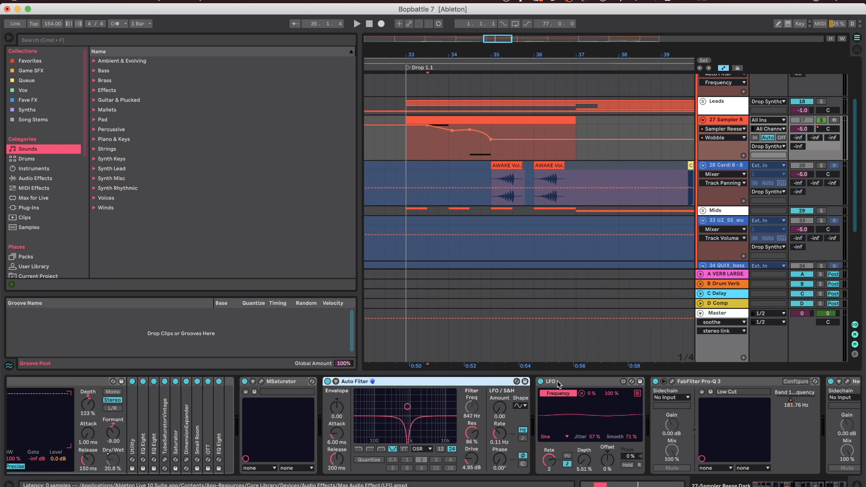
{"action": "left_click", "coordinate": [466, 381]}
{"action": "scroll", "coordinate": [531, 379], "scroll_direction": "right", "scroll_amount": 7}
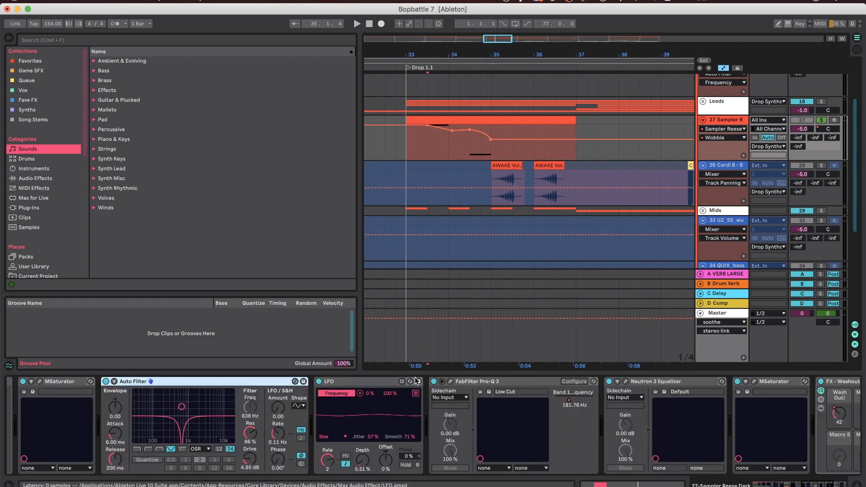
- Show the FabFilter Pro-Q 3 Band 1 frequency automation and examine the remaining effects through FX - Washout and the last Auto Filter
{"action": "left_click", "coordinate": [481, 379]}
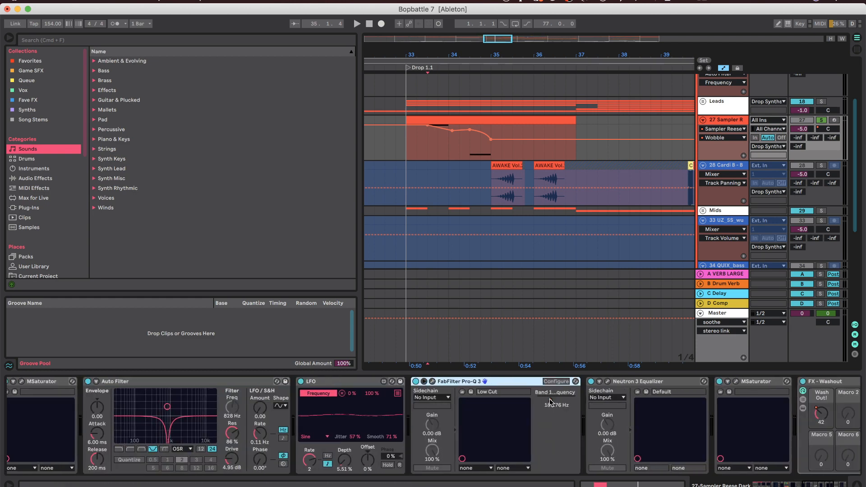
{"action": "left_click", "coordinate": [550, 403]}
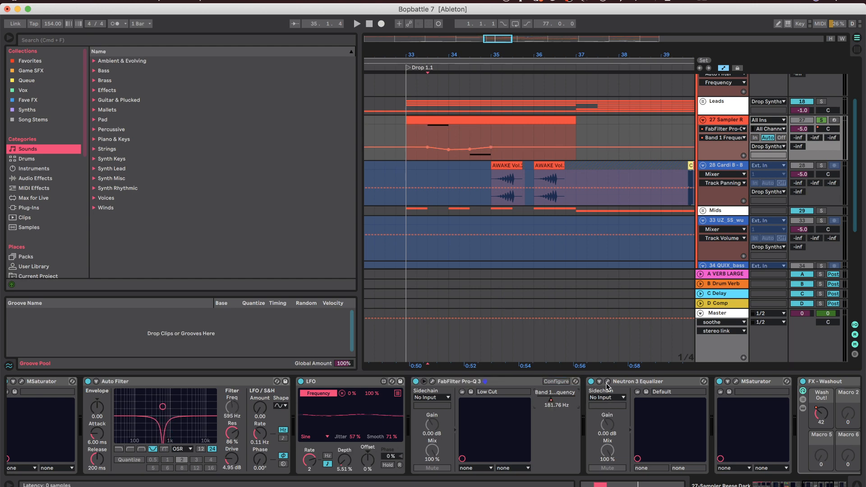
{"action": "scroll", "coordinate": [605, 394], "scroll_direction": "right", "scroll_amount": 2}
{"action": "scroll", "coordinate": [466, 380], "scroll_direction": "right", "scroll_amount": 5}
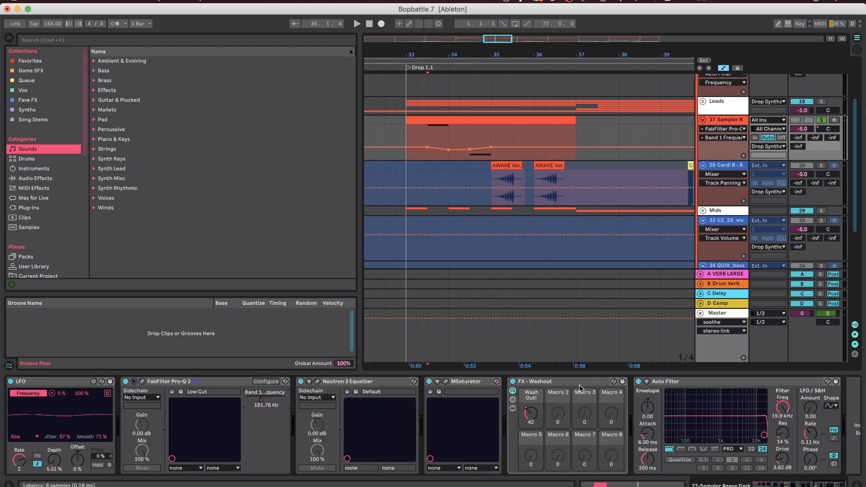
{"action": "left_click", "coordinate": [466, 380]}
{"action": "scroll", "coordinate": [540, 384], "scroll_direction": "right", "scroll_amount": 3}
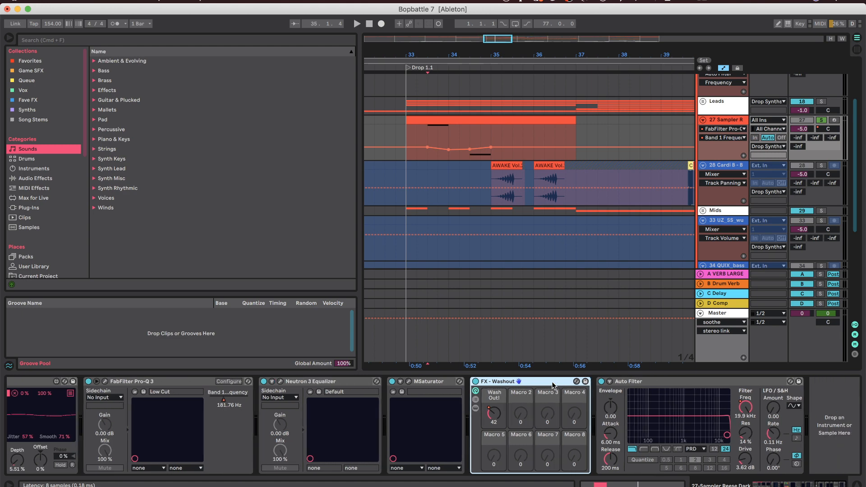
{"action": "left_click", "coordinate": [616, 383]}
- Select the whole arrangement, audition the Sampler part in the drop, and turn off solo on the 27 Sampler R track
{"action": "key", "text": "super+a"}
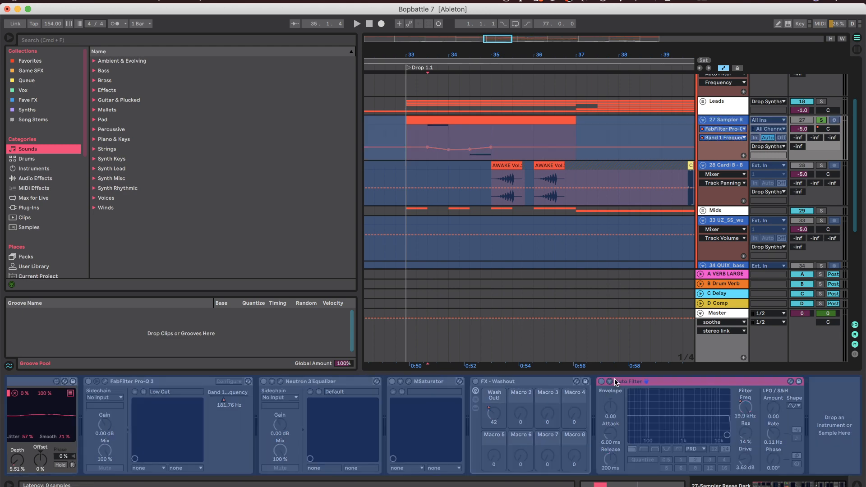
{"action": "key", "text": "space"}
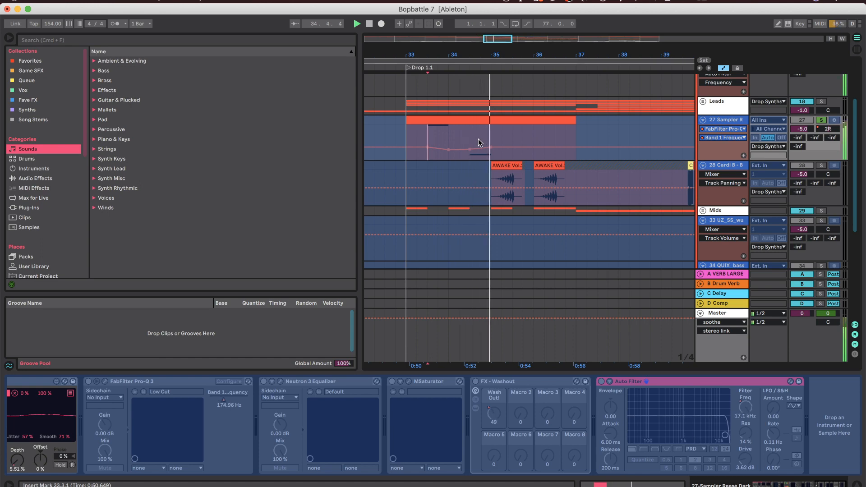
{"action": "key", "text": "space"}
{"action": "left_click", "coordinate": [822, 121]}
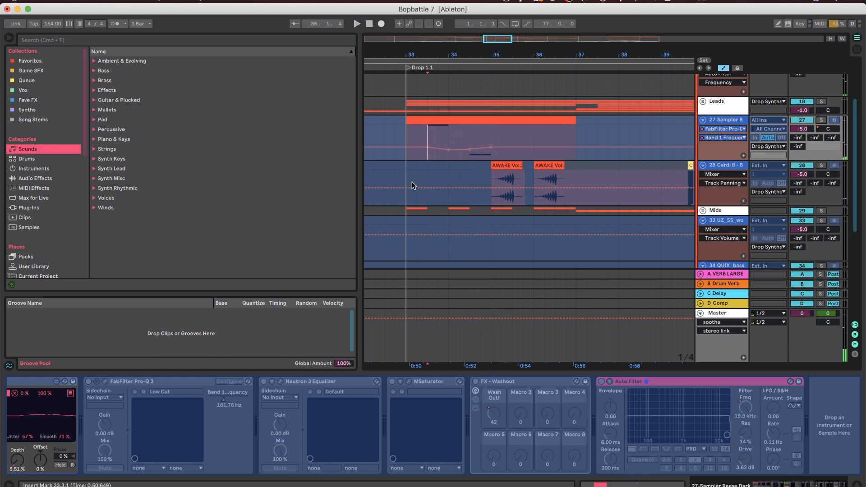
- Solo the 28 Cardi B track, audition its clips from 35.2.1, and turn its solo off
{"action": "left_click", "coordinate": [503, 181]}
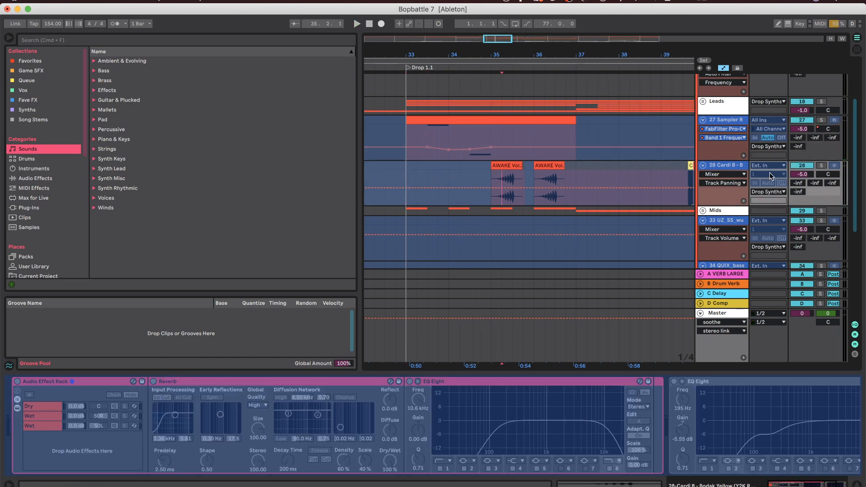
{"action": "left_click", "coordinate": [823, 166]}
{"action": "key", "text": "space"}
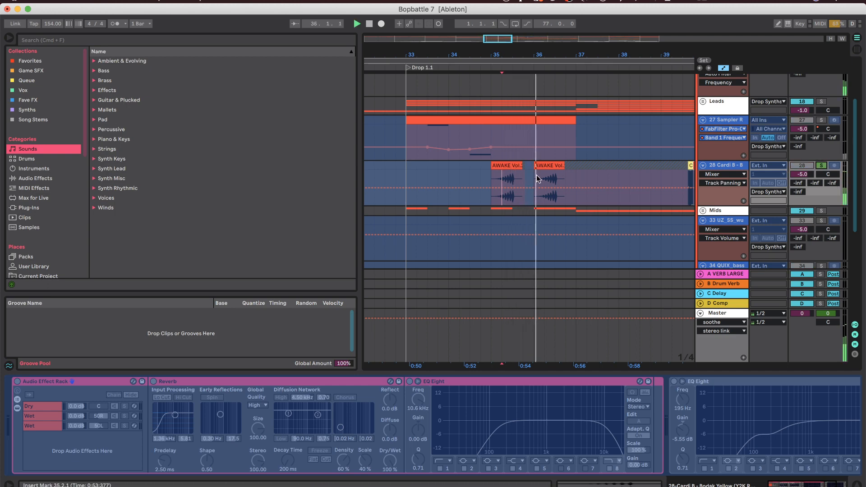
{"action": "key", "text": "space"}
{"action": "left_click", "coordinate": [396, 178]}
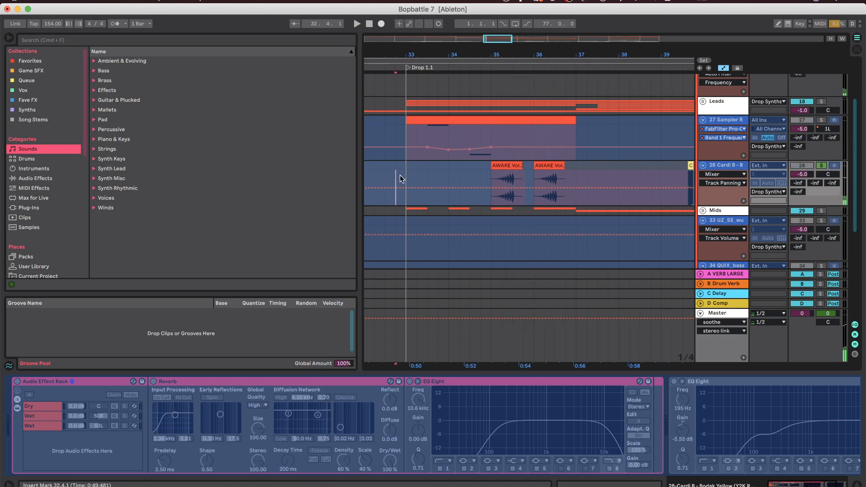
{"action": "left_click", "coordinate": [823, 166]}
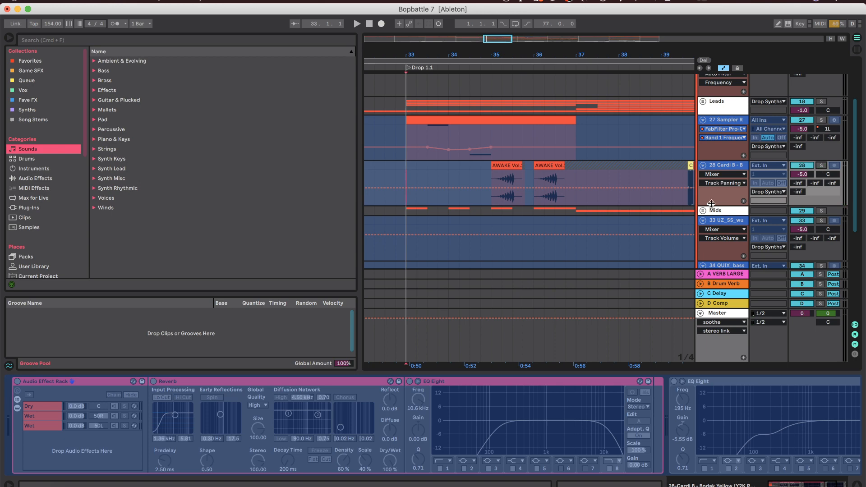
- Unfold the Mids group, solo the Main Bass track, and play it from Drop 1.1 with its device chain shown
{"action": "left_click", "coordinate": [703, 210]}
{"action": "scroll", "coordinate": [707, 219], "scroll_direction": "down", "scroll_amount": 5}
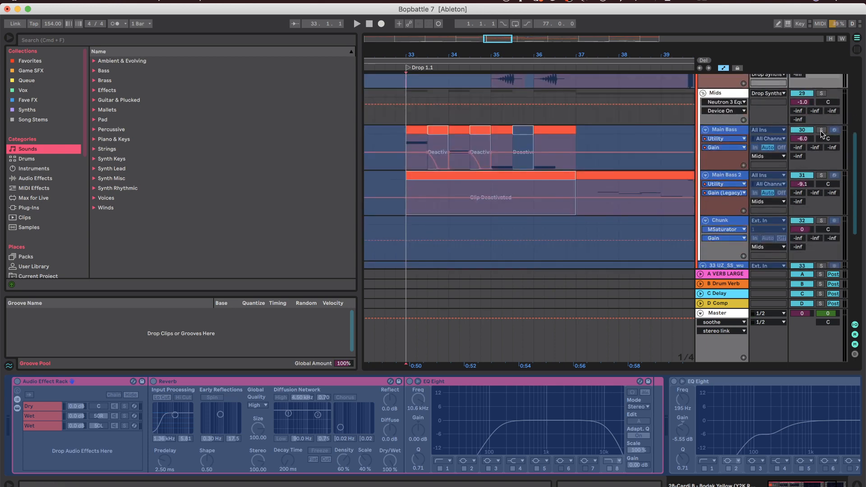
{"action": "left_click", "coordinate": [821, 130]}
{"action": "key", "text": "space"}
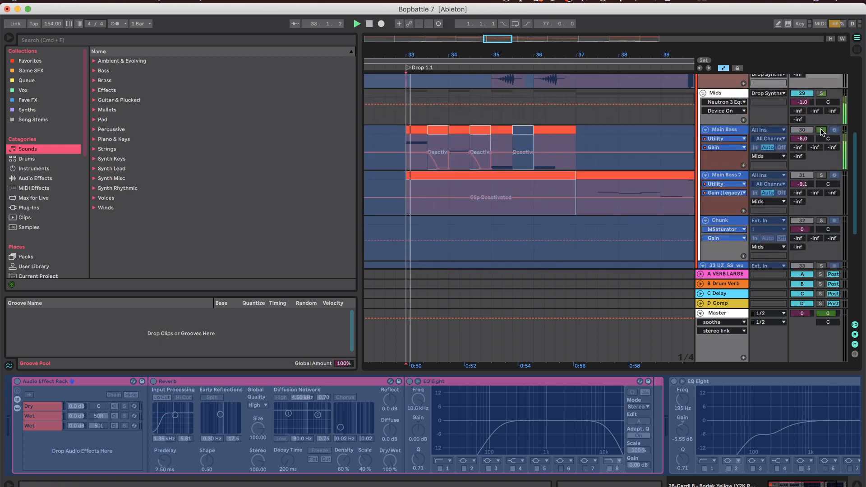
{"action": "left_click", "coordinate": [719, 132]}
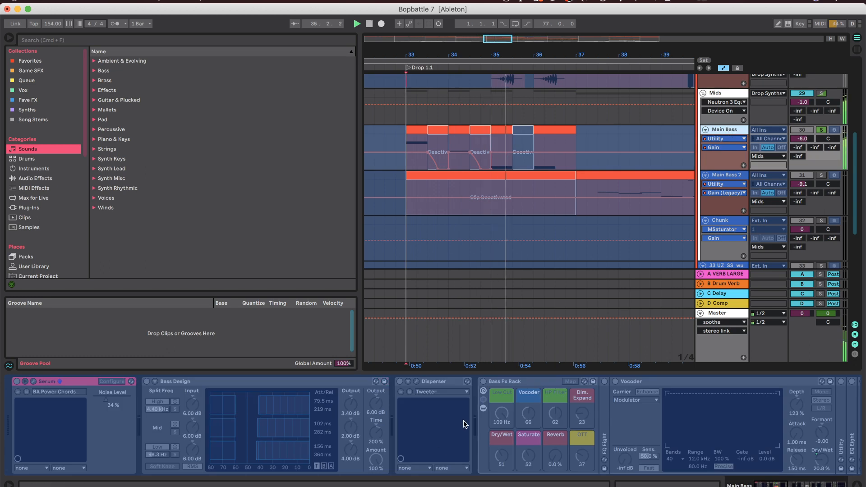
{"action": "key", "text": "space"}
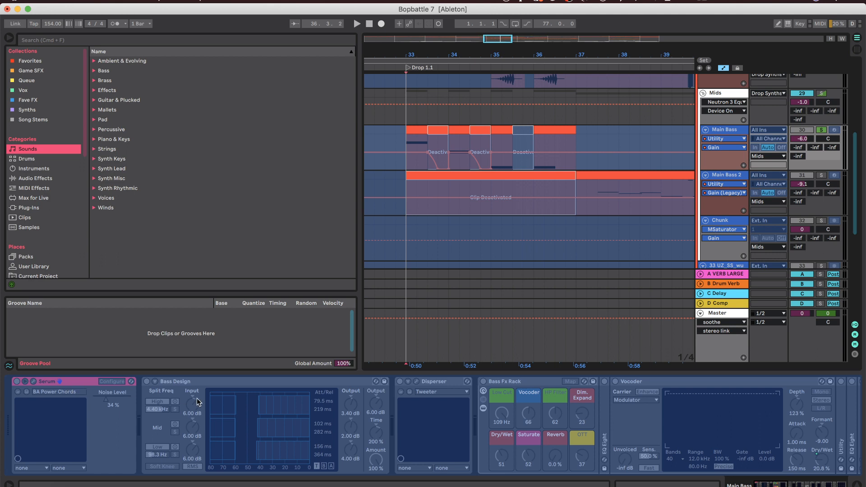
- Examine the Main Bass effect chain from Bass Design through the Live 8 Compressor and Utility
{"action": "scroll", "coordinate": [201, 399], "scroll_direction": "right", "scroll_amount": 2}
{"action": "scroll", "coordinate": [222, 383], "scroll_direction": "right", "scroll_amount": 1}
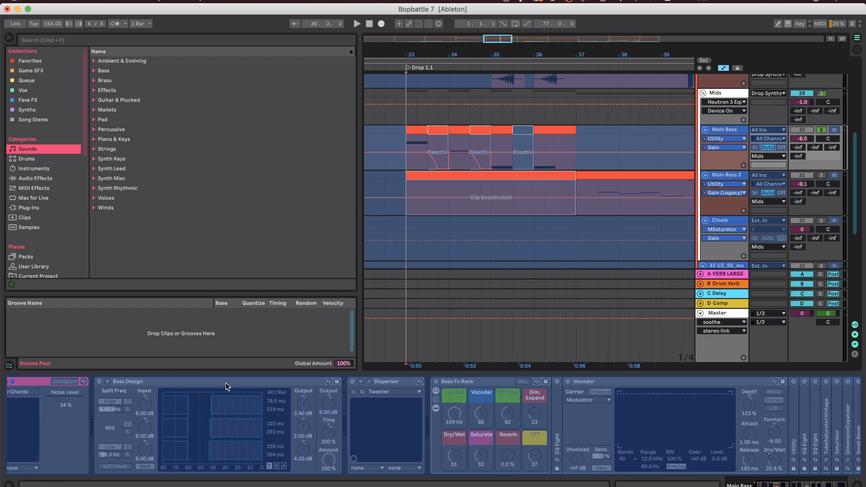
{"action": "scroll", "coordinate": [432, 394], "scroll_direction": "right", "scroll_amount": 8}
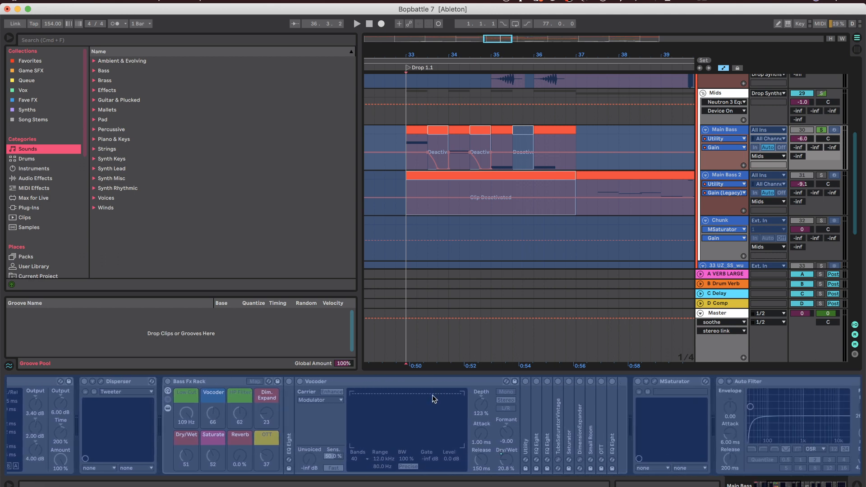
{"action": "scroll", "coordinate": [471, 422], "scroll_direction": "right", "scroll_amount": 12}
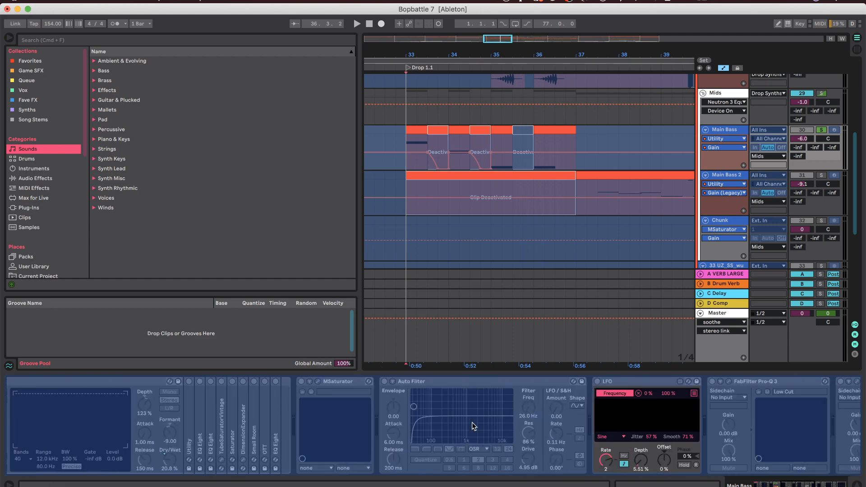
{"action": "scroll", "coordinate": [580, 418], "scroll_direction": "right", "scroll_amount": 8}
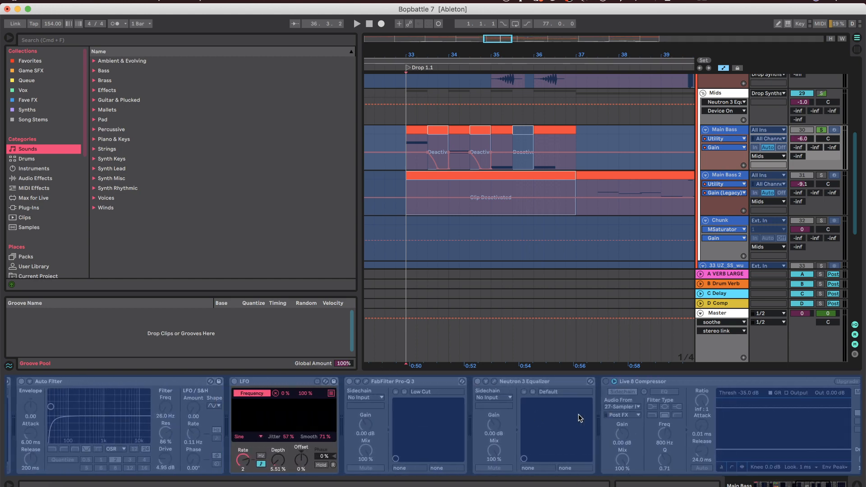
{"action": "scroll", "coordinate": [580, 418], "scroll_direction": "left", "scroll_amount": 5}
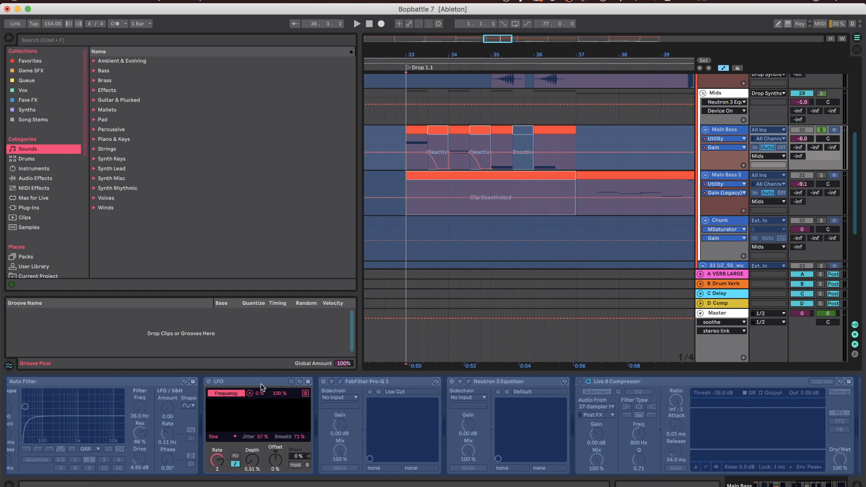
{"action": "scroll", "coordinate": [411, 434], "scroll_direction": "right", "scroll_amount": 3}
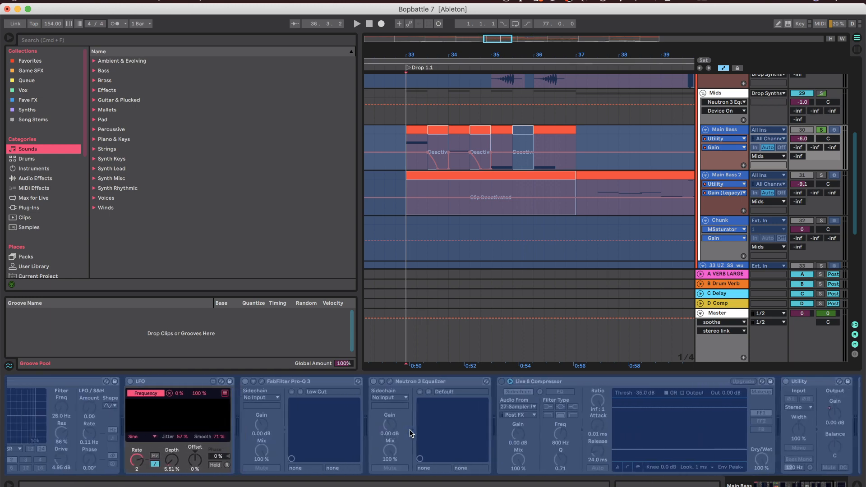
- Solo the 27 Sampler R track together with Main Bass, play both from Drop 1.1, and turn the solos off
{"action": "scroll", "coordinate": [410, 434], "scroll_direction": "right", "scroll_amount": 7}
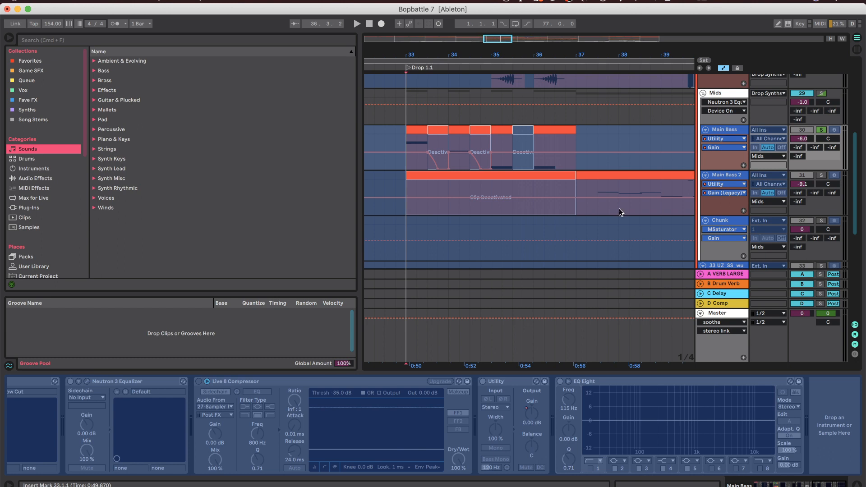
{"action": "key", "text": "plus"}
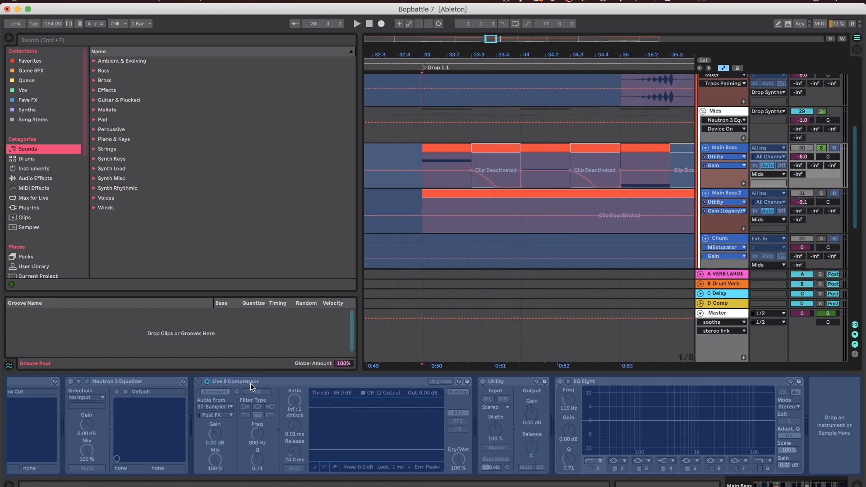
{"action": "scroll", "coordinate": [452, 233], "scroll_direction": "up", "scroll_amount": 4}
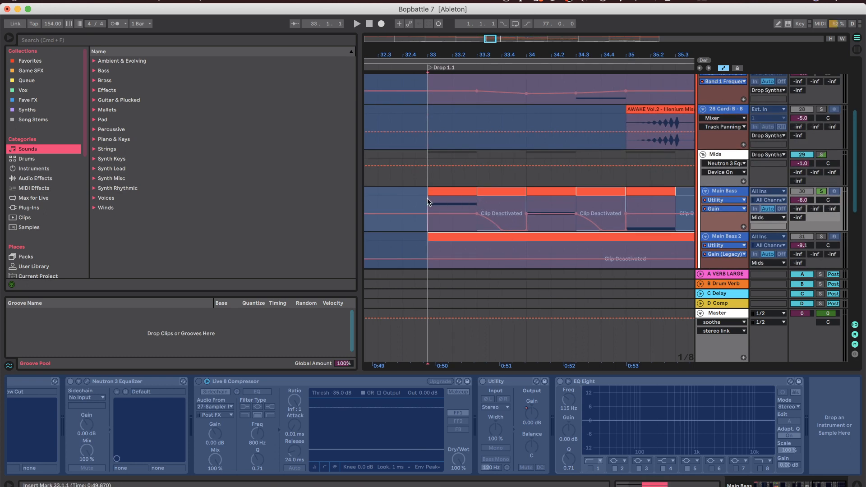
{"action": "scroll", "coordinate": [662, 182], "scroll_direction": "up", "scroll_amount": 3}
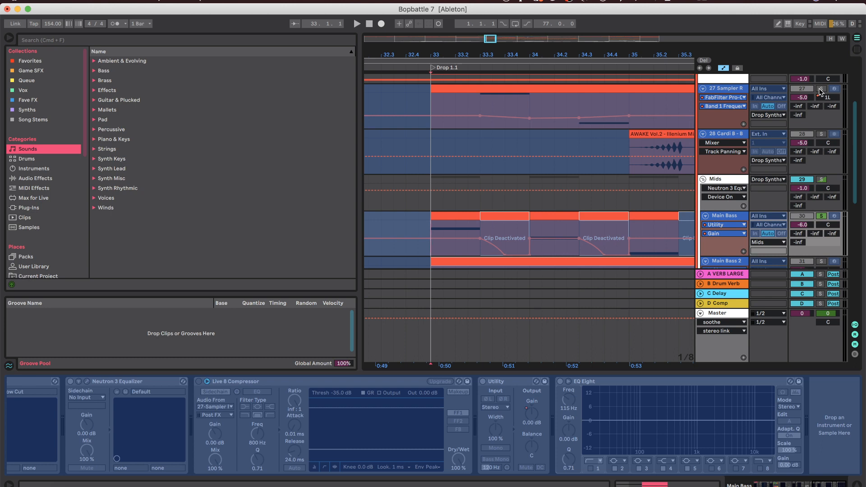
{"action": "left_click", "coordinate": [821, 88]}
{"action": "key", "text": "space"}
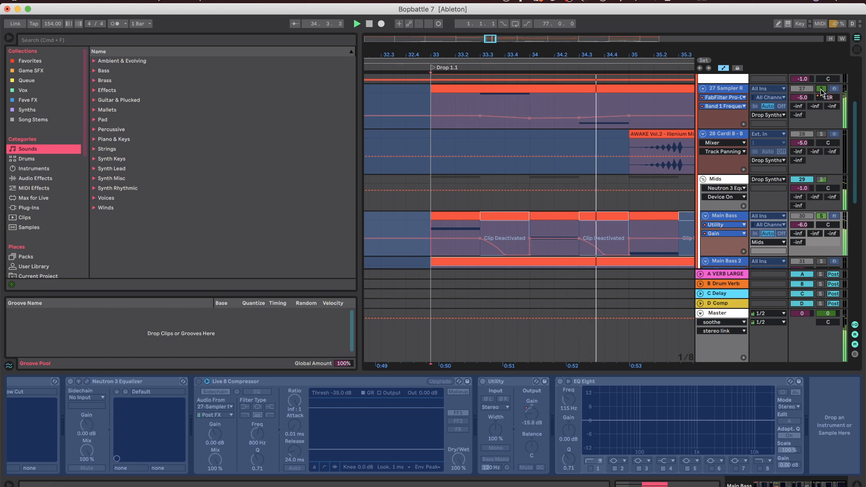
{"action": "key", "text": "space"}
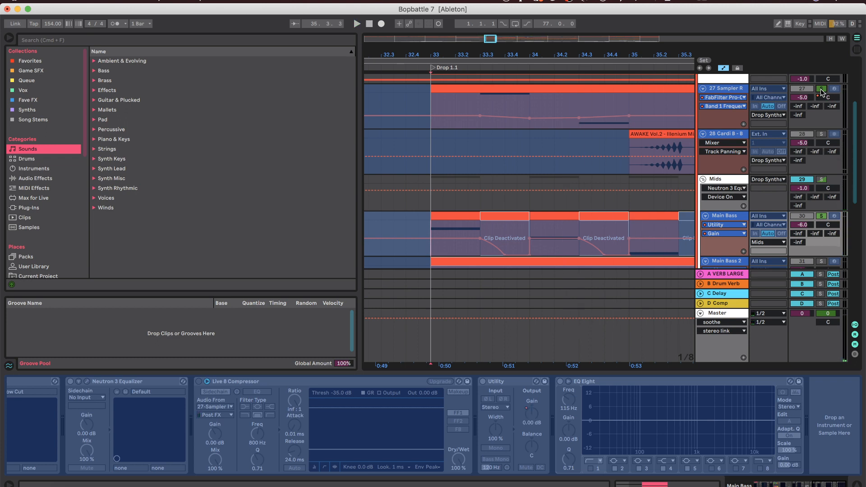
{"action": "left_click", "coordinate": [821, 88]}
- Open the Main Bass clips at bars 33 and 35 to inspect their MIDI notes, and close the clip view
{"action": "scroll", "coordinate": [519, 154], "scroll_direction": "down", "scroll_amount": 2}
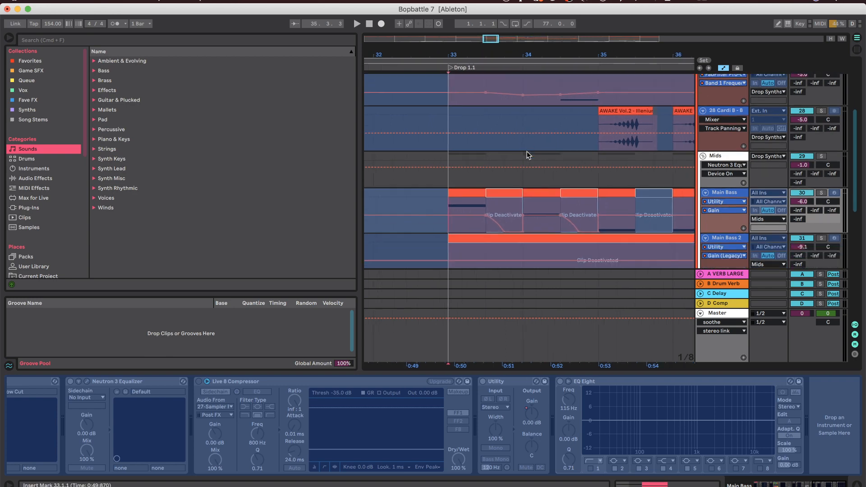
{"action": "scroll", "coordinate": [425, 166], "scroll_direction": "down", "scroll_amount": 3}
{"action": "double_click", "coordinate": [394, 194]}
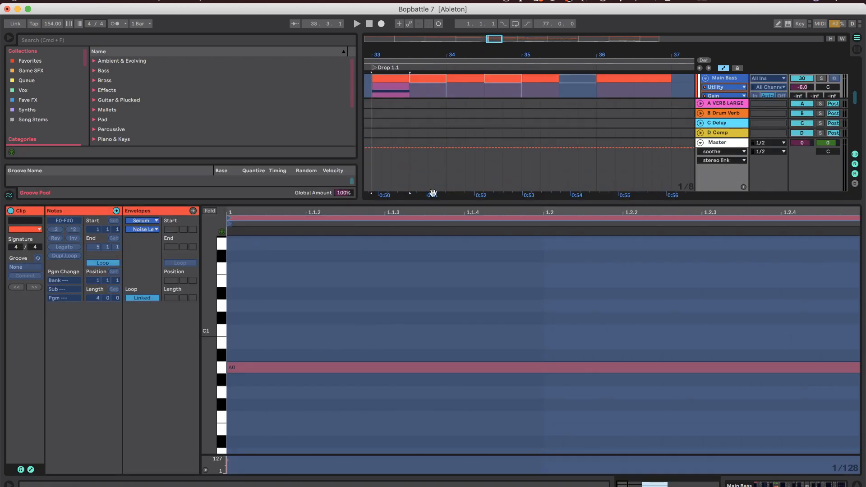
{"action": "left_click", "coordinate": [540, 86]}
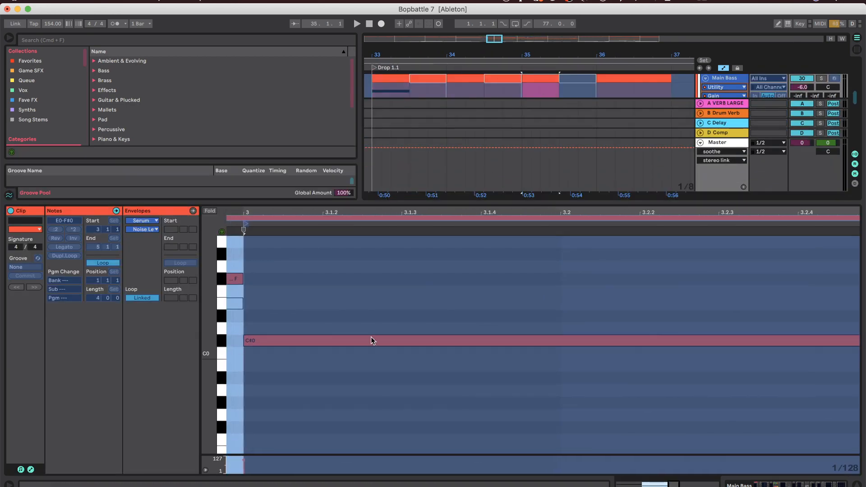
{"action": "key", "text": "super+alt+l"}
- Solo the Main Bass 2 track and play it from 37.1.1
{"action": "scroll", "coordinate": [564, 218], "scroll_direction": "up", "scroll_amount": 5}
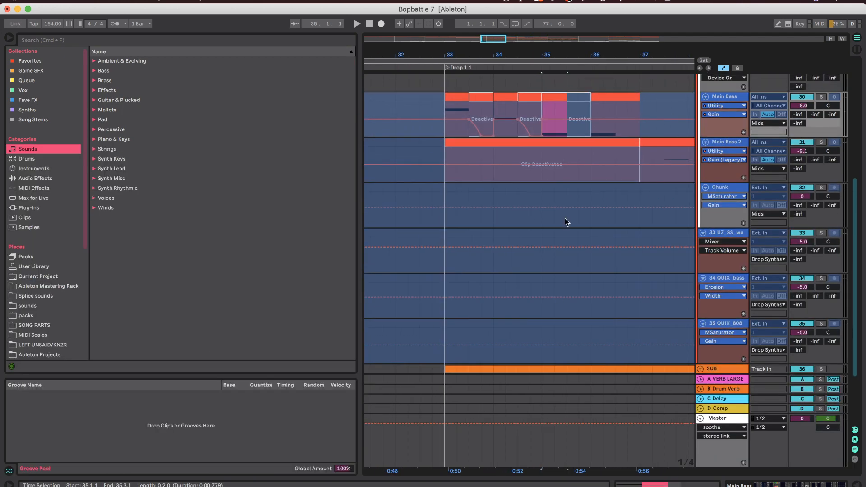
{"action": "scroll", "coordinate": [565, 218], "scroll_direction": "up", "scroll_amount": 2}
{"action": "left_click", "coordinate": [495, 212]}
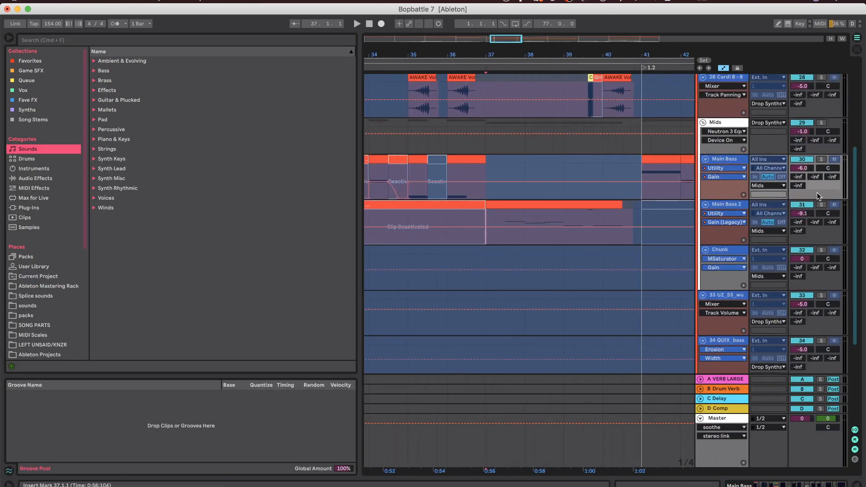
{"action": "left_click", "coordinate": [821, 204]}
{"action": "key", "text": "space"}
{"action": "scroll", "coordinate": [498, 236], "scroll_direction": "down", "scroll_amount": 1}
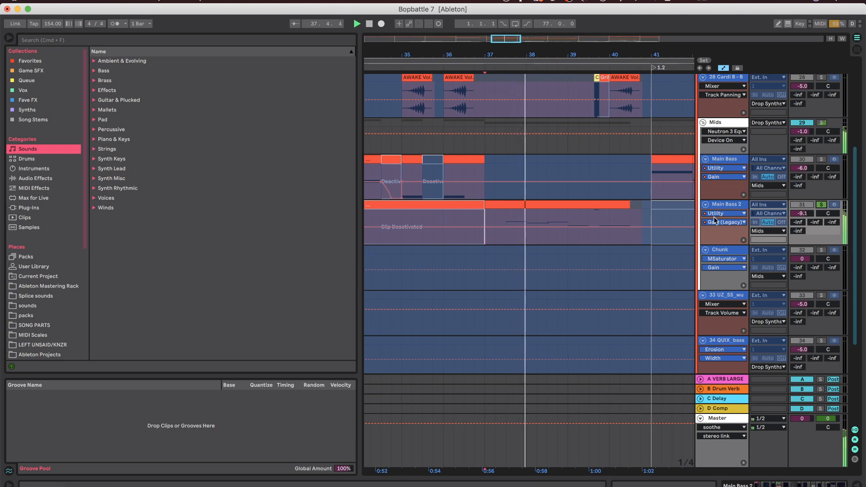
- Show the Main Bass 2 device chain, examine it from Bass Design through the final EQ Eight, and hide it after stopping playback
{"action": "double_click", "coordinate": [722, 204]}
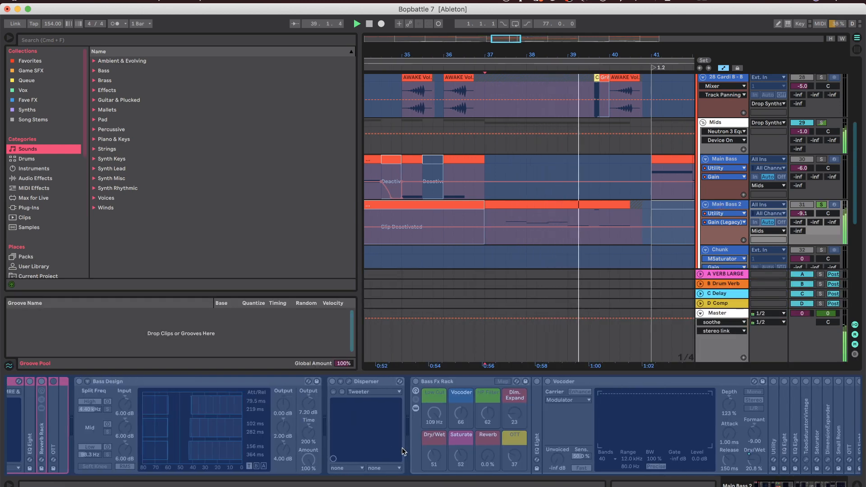
{"action": "scroll", "coordinate": [403, 451], "scroll_direction": "right", "scroll_amount": 10}
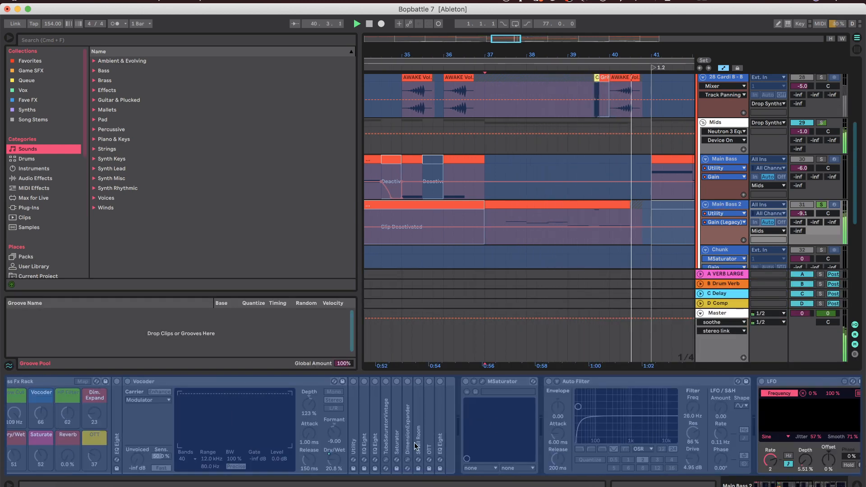
{"action": "key", "text": "space"}
{"action": "scroll", "coordinate": [415, 445], "scroll_direction": "right", "scroll_amount": 10}
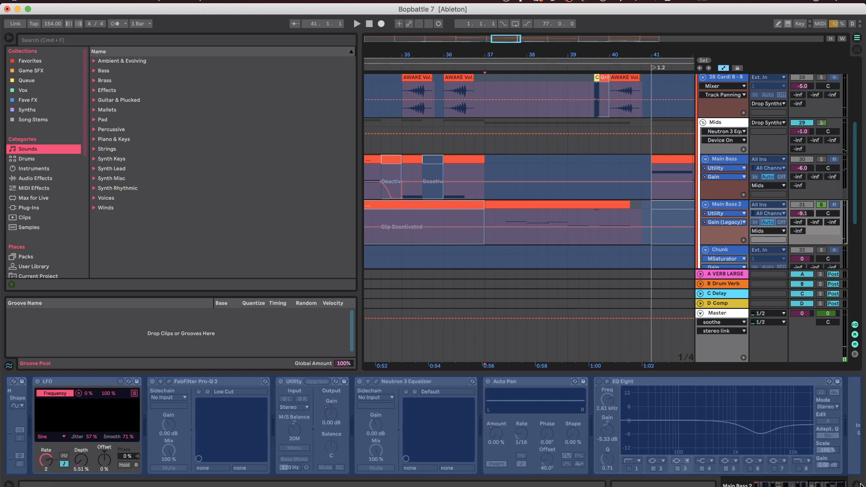
{"action": "left_click", "coordinate": [860, 485]}
- Solo the Mids group in place of Main Bass 2 and play it from Drop 1.1
{"action": "scroll", "coordinate": [647, 253], "scroll_direction": "down", "scroll_amount": 3}
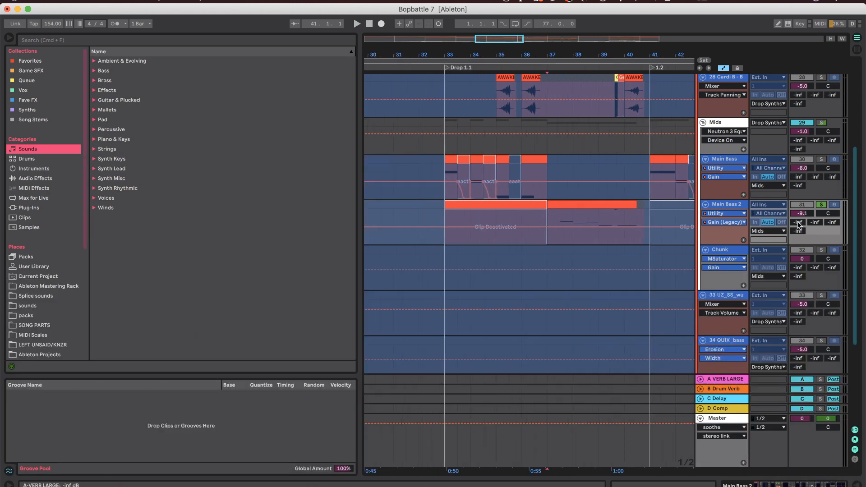
{"action": "left_click", "coordinate": [822, 124]}
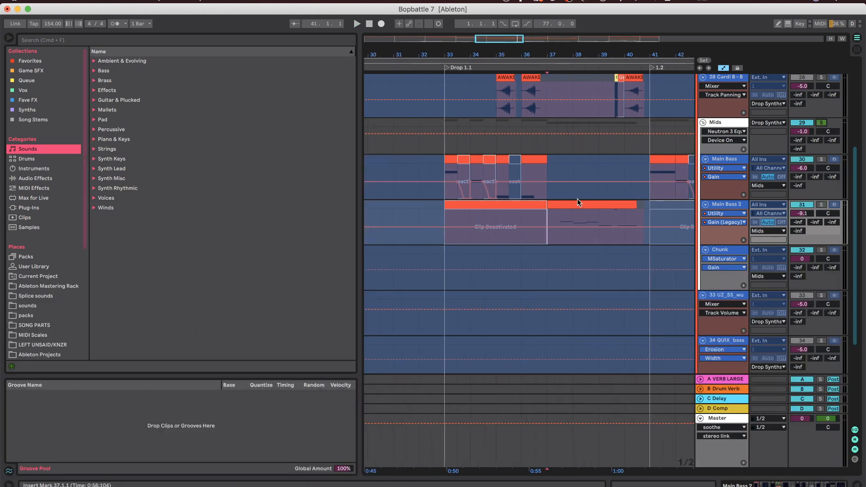
{"action": "scroll", "coordinate": [577, 199], "scroll_direction": "down", "scroll_amount": 1}
{"action": "scroll", "coordinate": [578, 199], "scroll_direction": "up", "scroll_amount": 1}
{"action": "left_click", "coordinate": [449, 148]}
{"action": "key", "text": "space"}
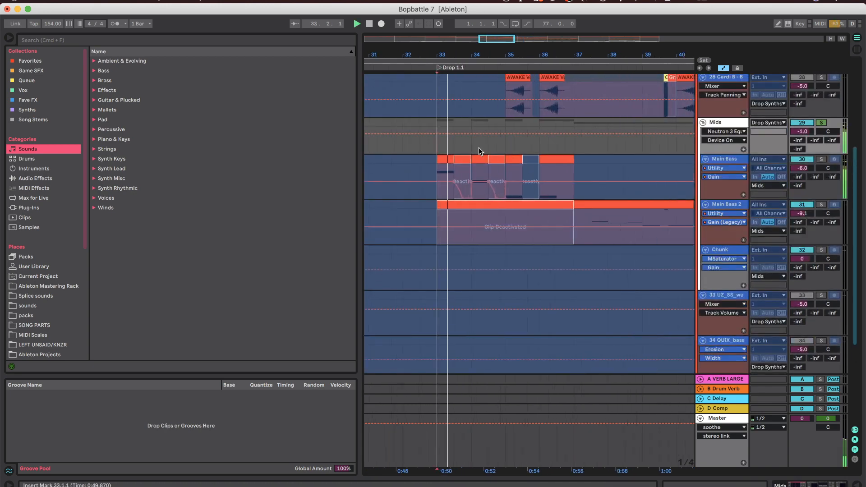
- Turn off solo on the Mids group, listen to it within the full mix, and stop playback
{"action": "left_click", "coordinate": [821, 123]}
{"action": "scroll", "coordinate": [663, 155], "scroll_direction": "up", "scroll_amount": 5}
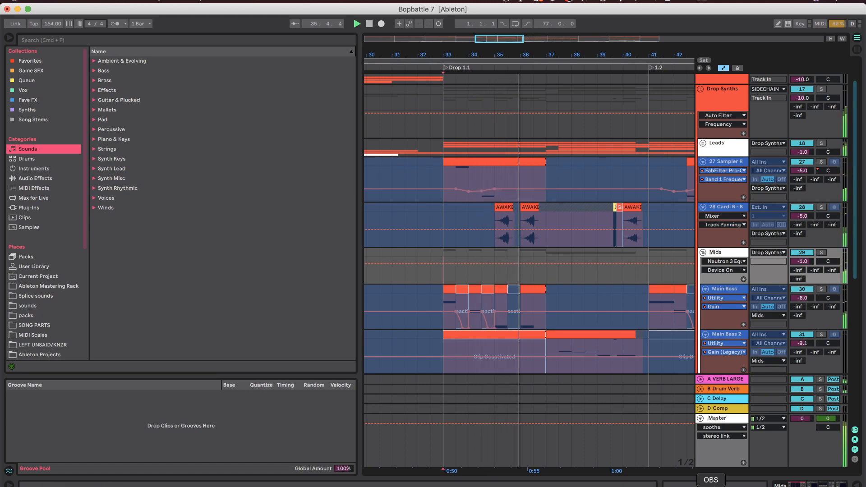
{"action": "key", "text": "space"}
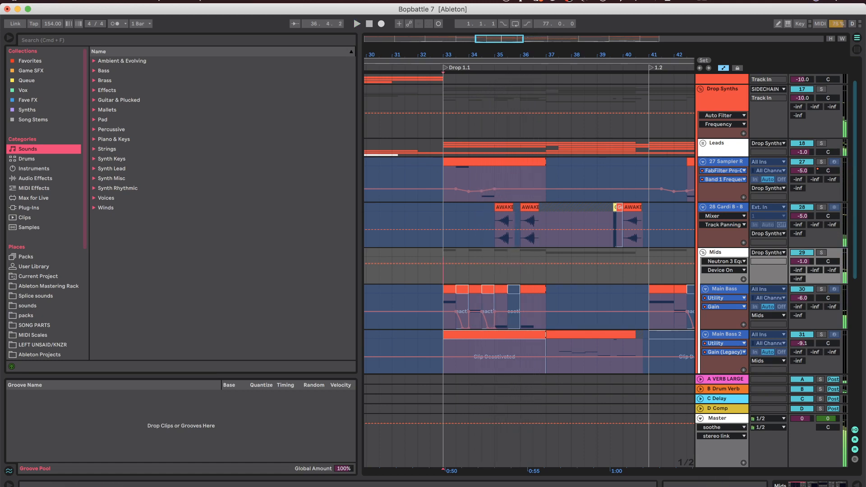
- Switch to OBS to check the recording's audio levels, and return to Ableton
{"action": "left_click", "coordinate": [711, 480]}
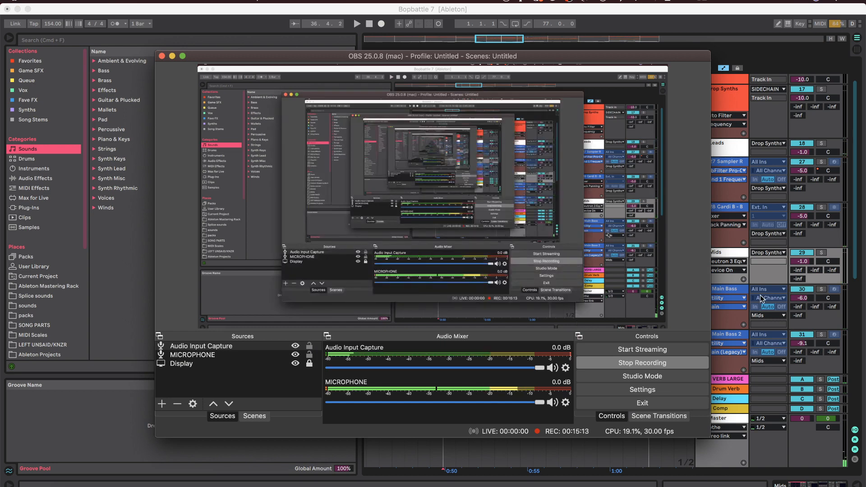
{"action": "left_click", "coordinate": [772, 258]}
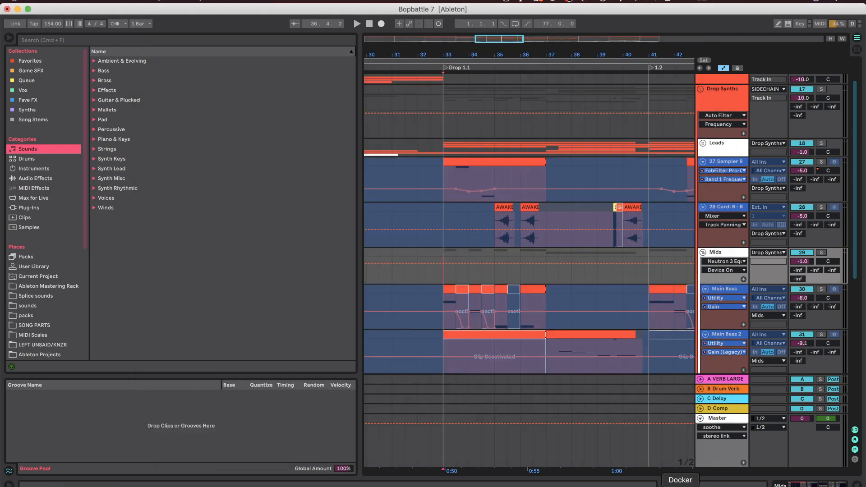
{"action": "left_click", "coordinate": [711, 480]}
{"action": "left_click", "coordinate": [697, 247]}
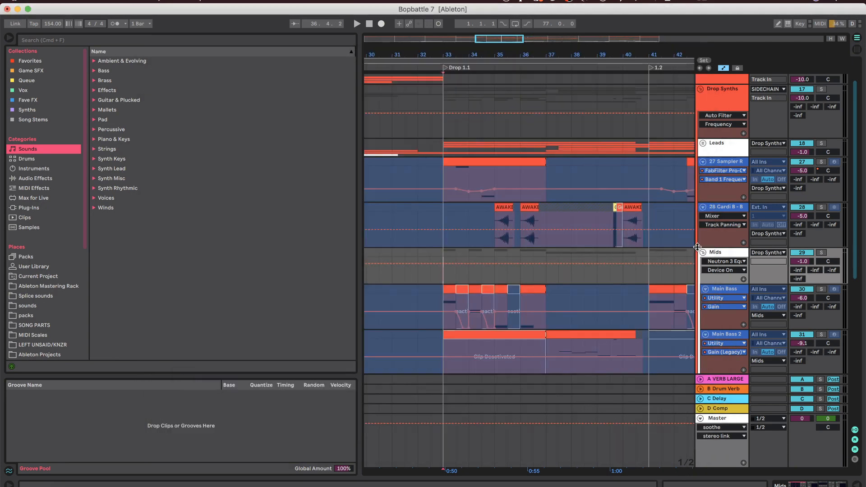
- Fold the Mids group
{"action": "scroll", "coordinate": [697, 248], "scroll_direction": "up", "scroll_amount": 2}
{"action": "left_click", "coordinate": [702, 290]}
{"action": "scroll", "coordinate": [619, 252], "scroll_direction": "up", "scroll_amount": 5}
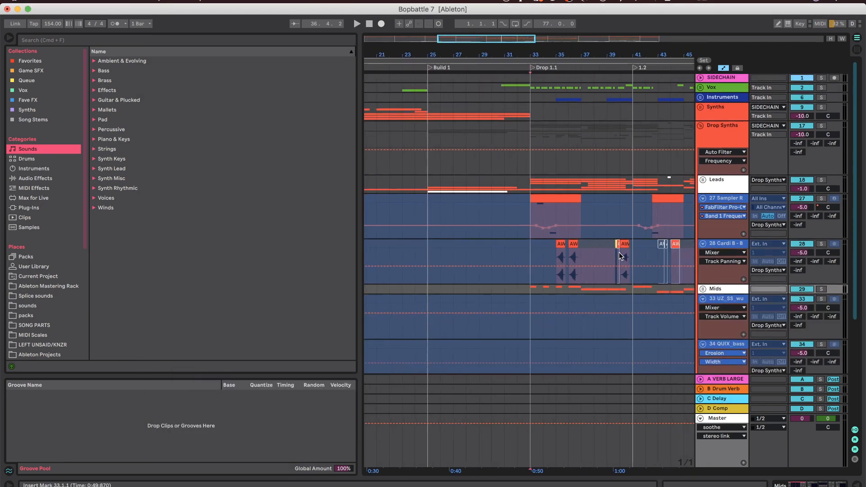
- Solo the 28 Cardi B track, audition its short clips just before bar 40, and turn its solo off
{"action": "left_click", "coordinate": [597, 253]}
{"action": "left_click", "coordinate": [821, 244]}
{"action": "key", "text": "space"}
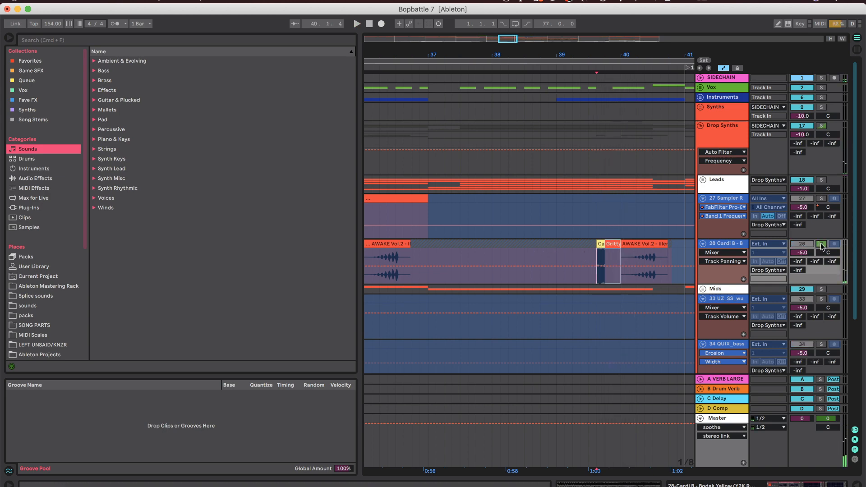
{"action": "left_click", "coordinate": [821, 244]}
- Play the full mix from 39.2.1 to hear the 28 Cardi B clips in context, and stop playback
{"action": "left_click", "coordinate": [573, 253], "text": "shift"}
{"action": "key", "text": "space"}
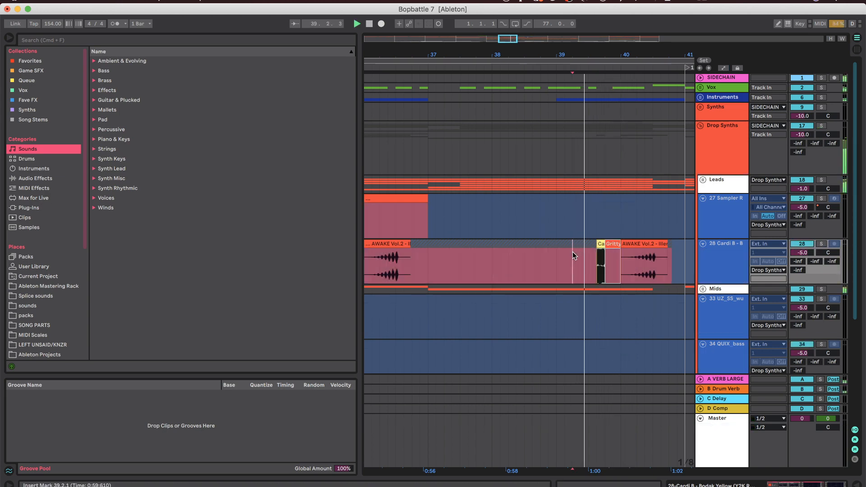
{"action": "key", "text": "minus"}
{"action": "key", "text": "space"}
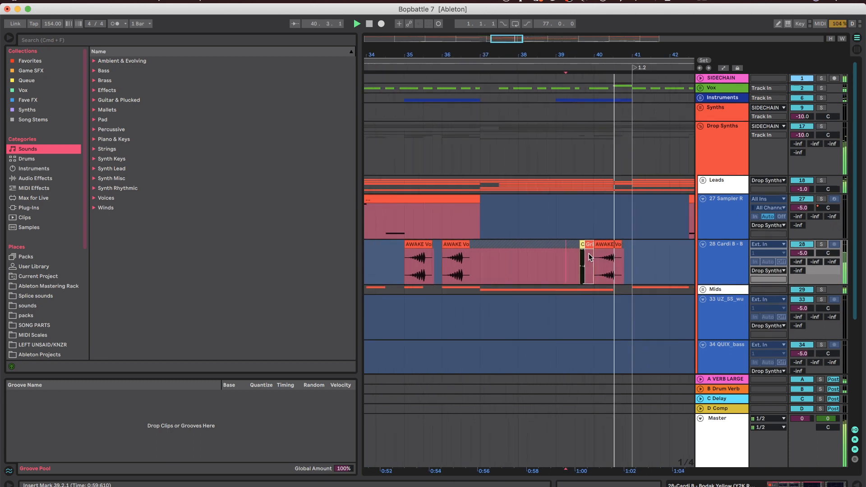
- Fold the Drop Synths group
{"action": "key", "text": "minus"}
{"action": "key", "text": "minus"}
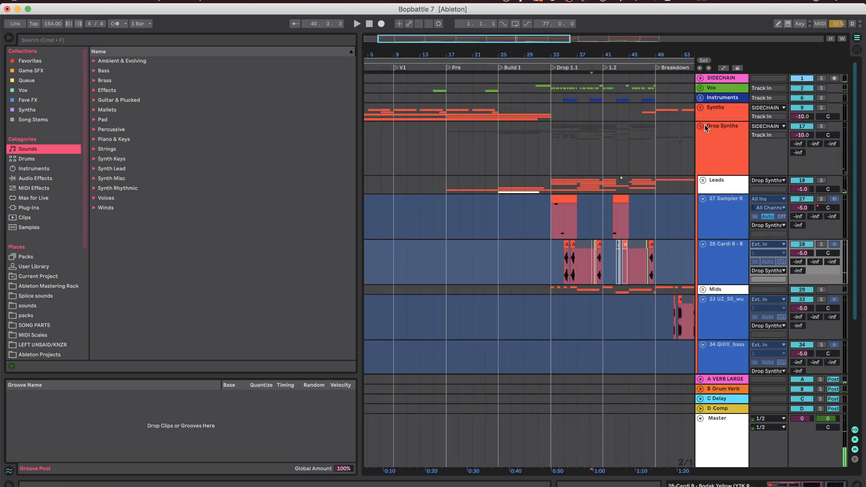
{"action": "scroll", "coordinate": [700, 128], "scroll_direction": "down", "scroll_amount": 5}
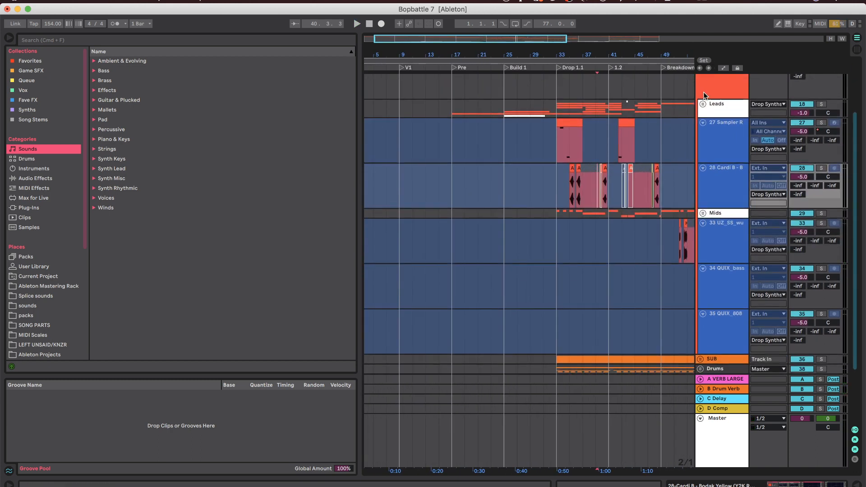
{"action": "scroll", "coordinate": [700, 86], "scroll_direction": "up", "scroll_amount": 4}
{"action": "left_click", "coordinate": [701, 116]}
- Unfold the Instruments group, solo the 8 Serum track, and play it from 35.1.1
{"action": "key", "text": "plus"}
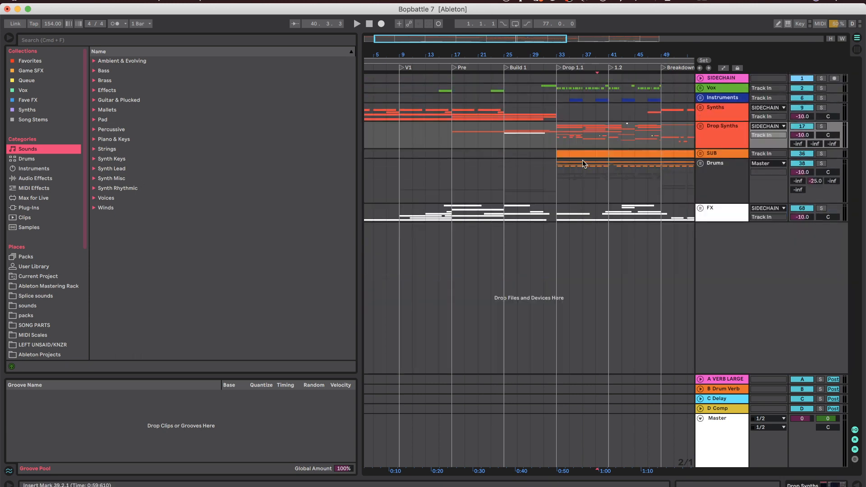
{"action": "left_click", "coordinate": [700, 98]}
{"action": "key", "text": "plus"}
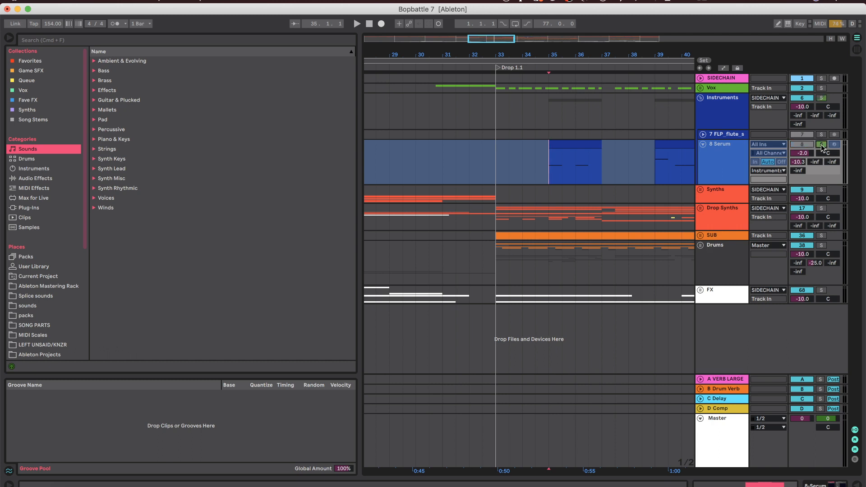
{"action": "key", "text": "space"}
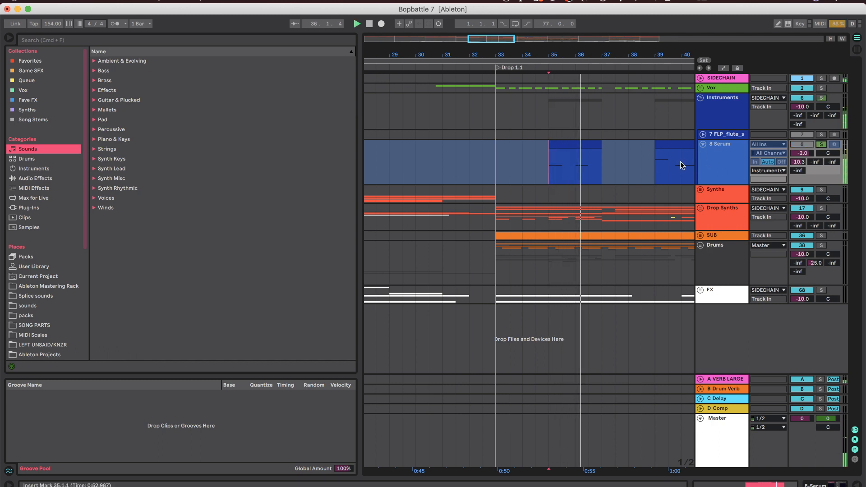
- Play the 8 Serum clip at bar 39, stop playback with its device chain shown, and hide the chain
{"action": "double_click", "coordinate": [615, 167]}
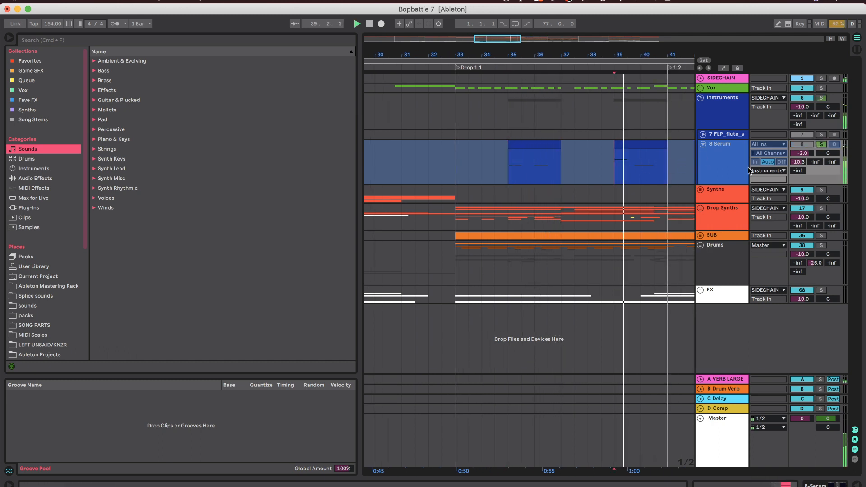
{"action": "key", "text": "space"}
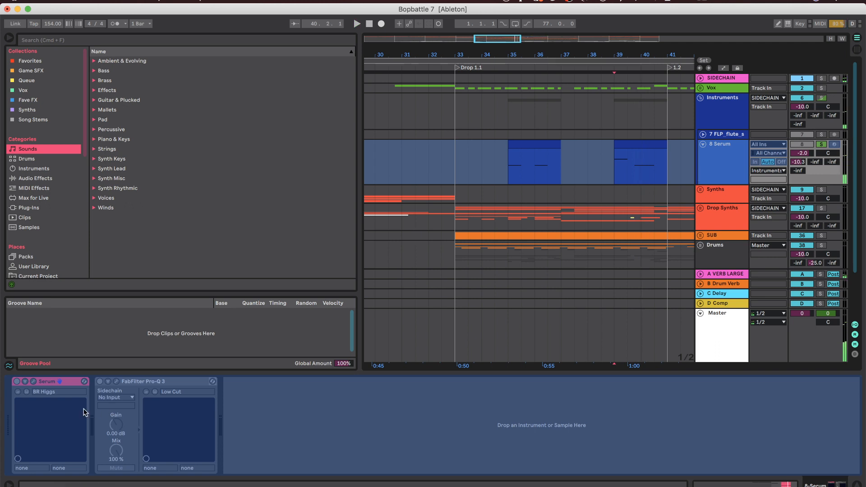
{"action": "left_click", "coordinate": [857, 484]}
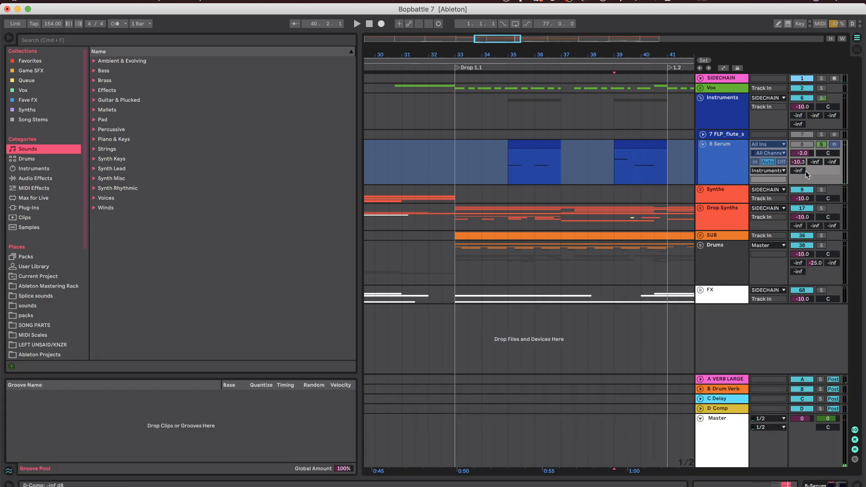
- Clear the solo on the 8 Serum track, place the insert marker at 33.1.1, and unfold the Vox group
{"action": "left_click", "coordinate": [820, 144]}
{"action": "left_click", "coordinate": [461, 100]}
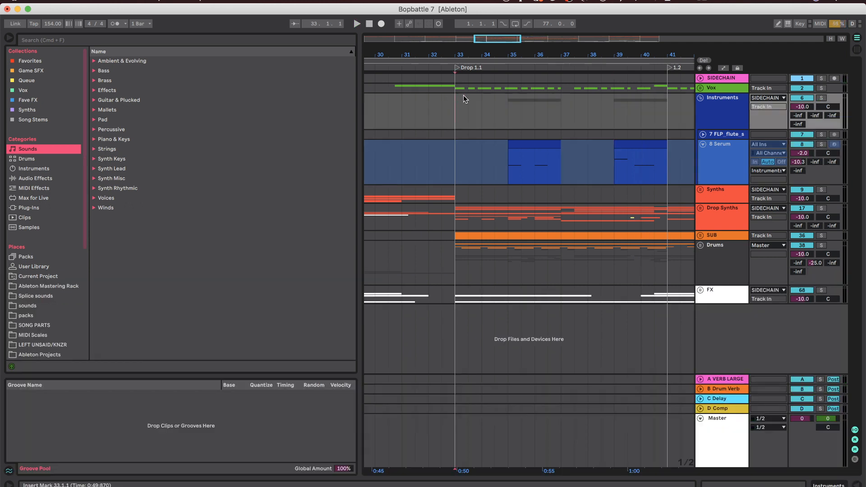
{"action": "left_click", "coordinate": [700, 88]}
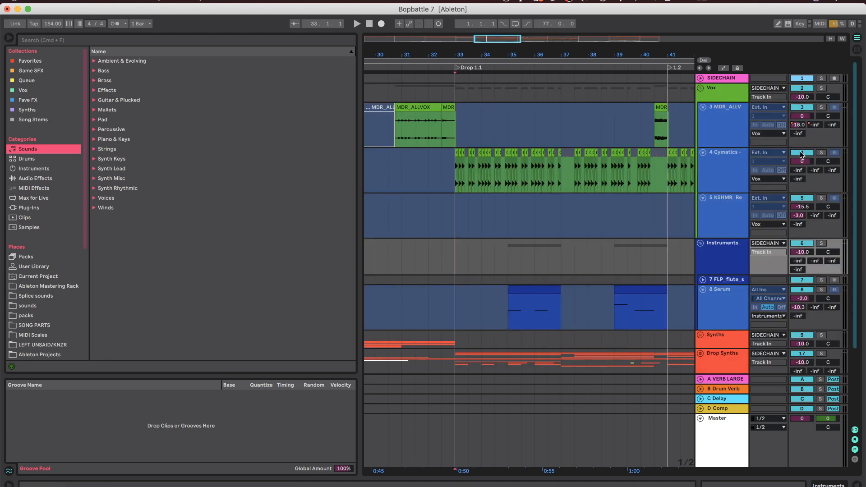
- Audition the Vox group in solo from 30.4.1 into Drop 1.1, and stop playback
{"action": "left_click", "coordinate": [395, 129]}
{"action": "key", "text": "space"}
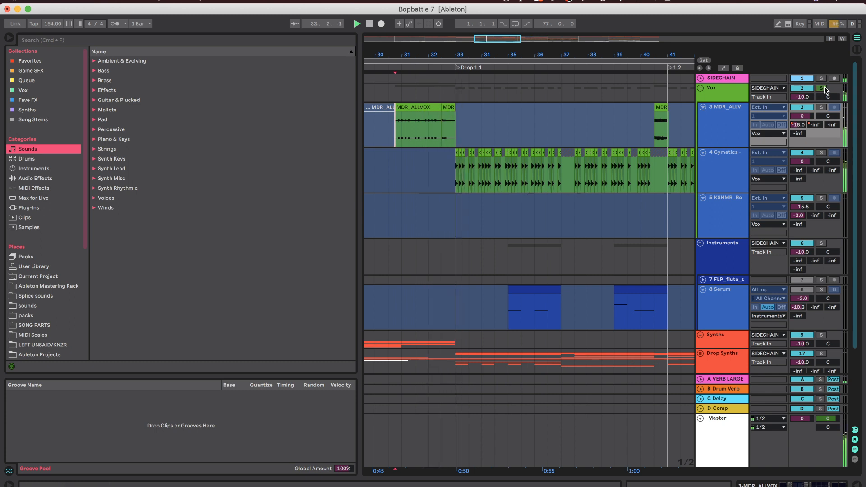
{"action": "key", "text": "space"}
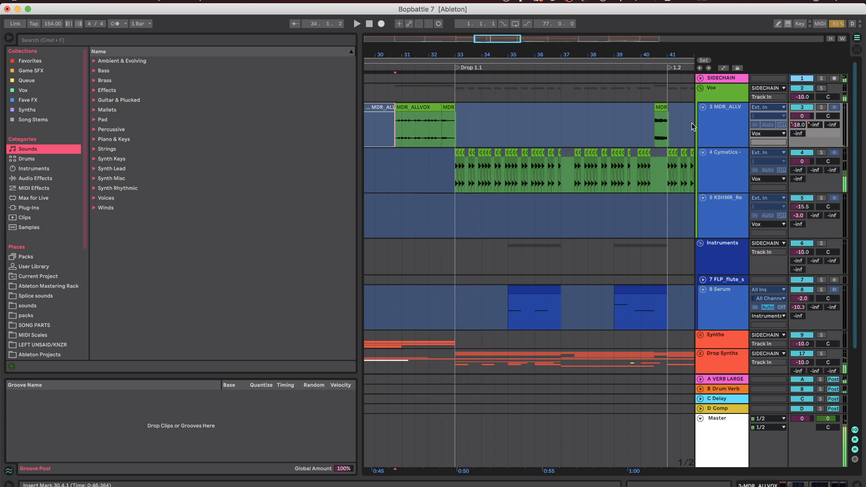
- Fold the Vox group and unfold the Drums group
{"action": "scroll", "coordinate": [637, 218], "scroll_direction": "down", "scroll_amount": 1}
{"action": "scroll", "coordinate": [641, 145], "scroll_direction": "down", "scroll_amount": 4}
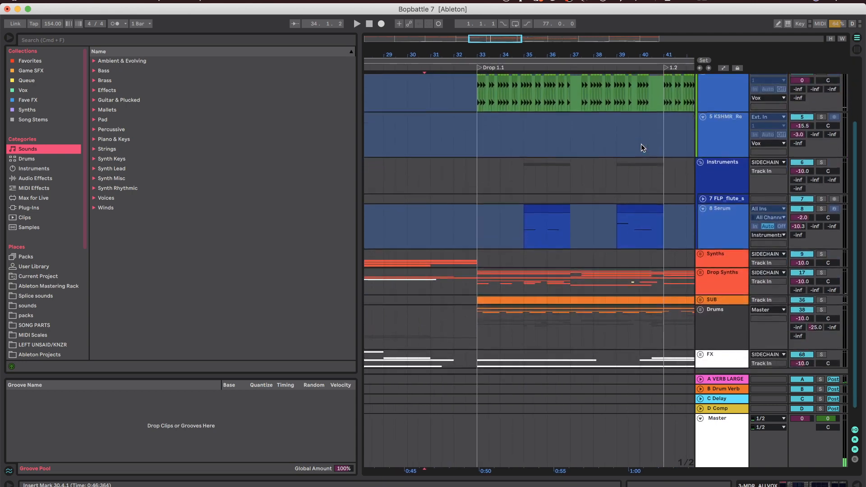
{"action": "scroll", "coordinate": [643, 148], "scroll_direction": "up", "scroll_amount": 4}
{"action": "left_click", "coordinate": [701, 88]}
{"action": "left_click", "coordinate": [699, 246]}
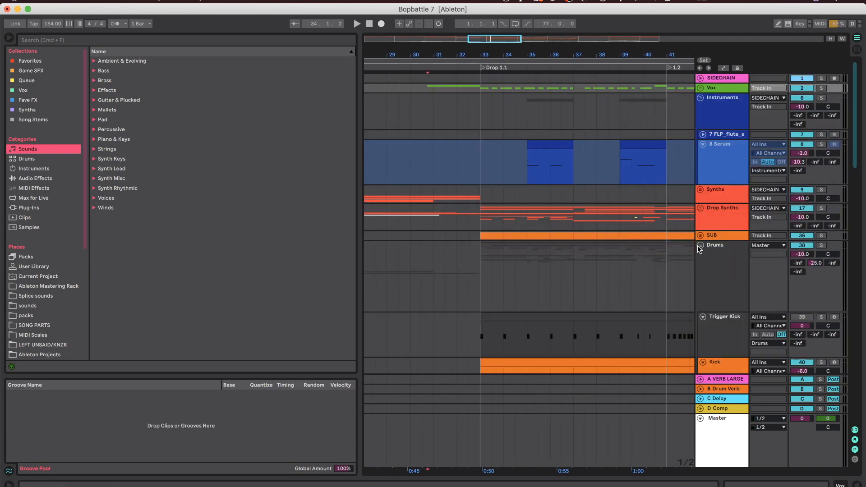
- Solo the Kick track in the Drums group and play it from 33.1.1
{"action": "scroll", "coordinate": [585, 258], "scroll_direction": "down", "scroll_amount": 5}
{"action": "left_click", "coordinate": [477, 219]}
{"action": "key", "text": "plus"}
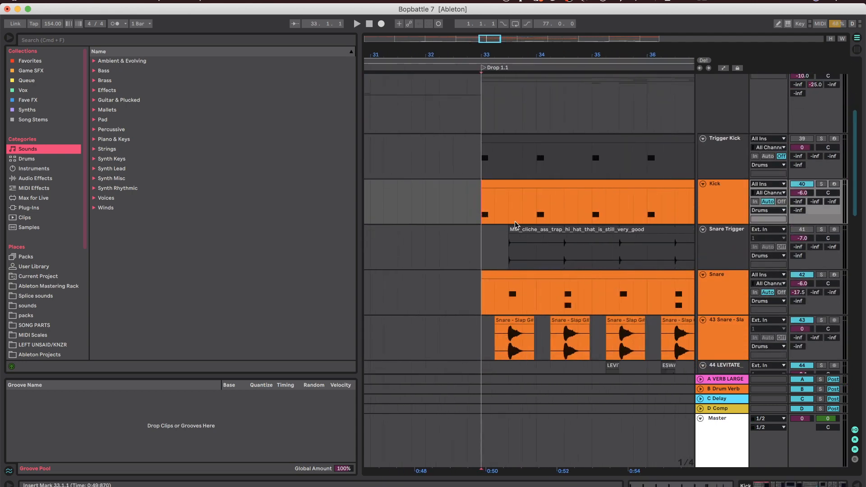
{"action": "key", "text": "minus"}
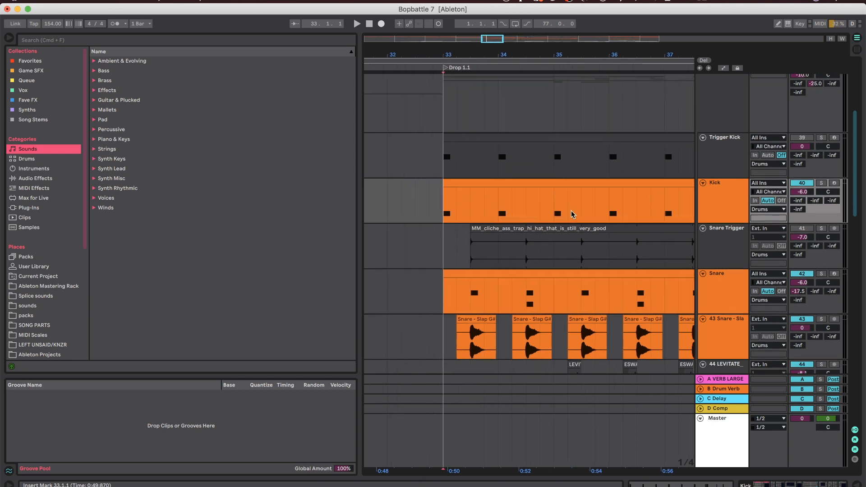
{"action": "scroll", "coordinate": [462, 216], "scroll_direction": "right", "scroll_amount": 1}
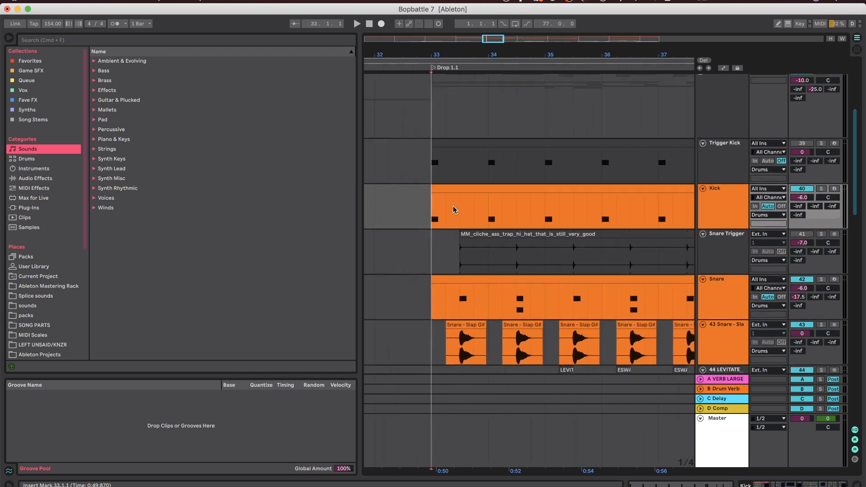
{"action": "scroll", "coordinate": [465, 223], "scroll_direction": "up", "scroll_amount": 1}
{"action": "scroll", "coordinate": [466, 231], "scroll_direction": "up", "scroll_amount": 2}
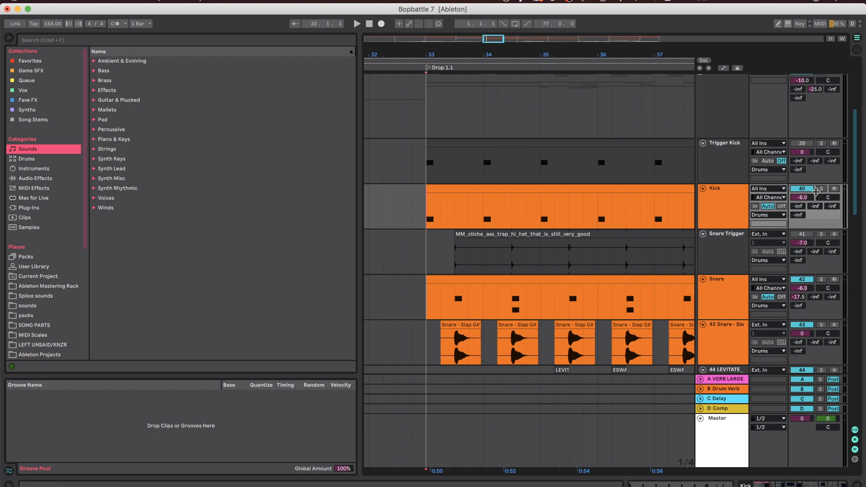
{"action": "left_click", "coordinate": [821, 193]}
{"action": "key", "text": "space"}
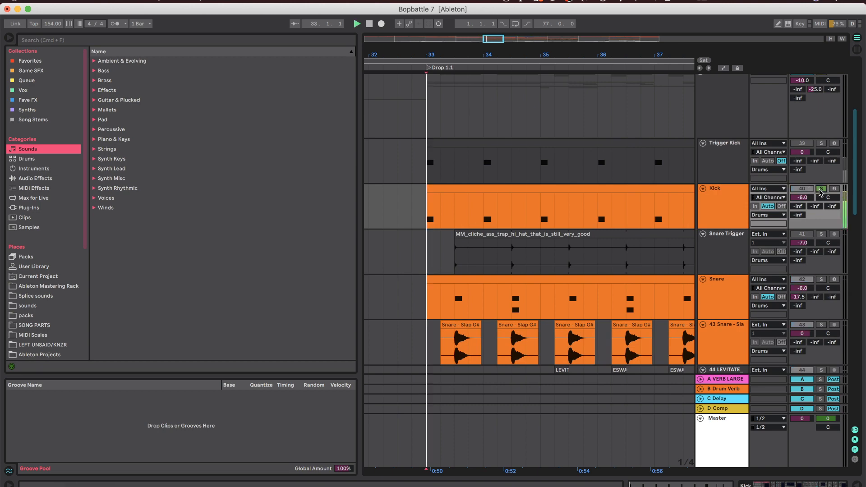
- Show the Kick track's device chain and audition the kick with its Kick 2 plugin window open, closing the window at the end
{"action": "left_click", "coordinate": [718, 207]}
{"action": "double_click", "coordinate": [718, 208]}
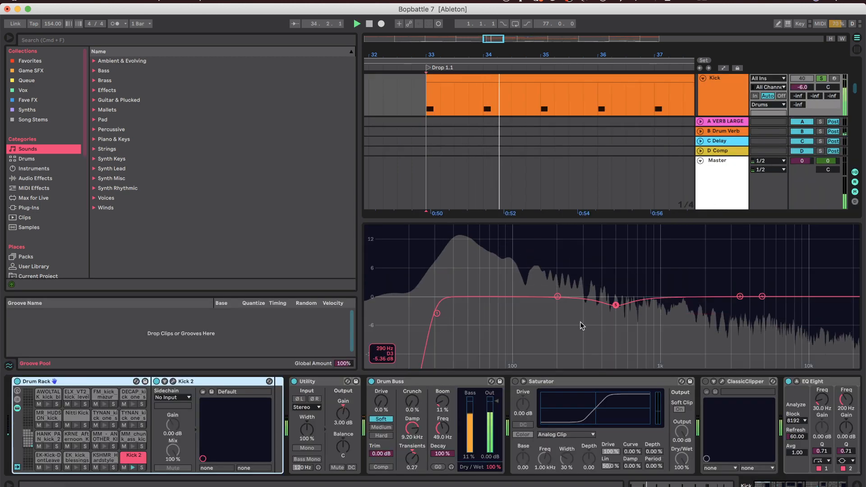
{"action": "left_click", "coordinate": [169, 391]}
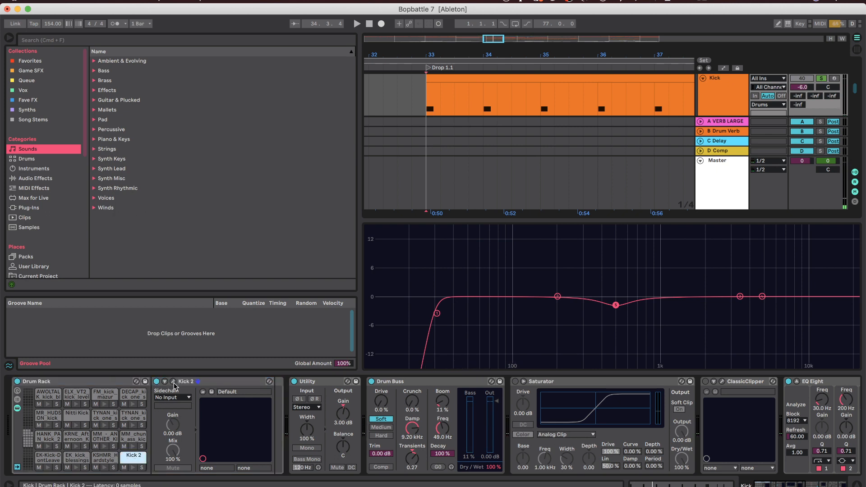
{"action": "left_click", "coordinate": [173, 382]}
{"action": "key", "text": "space"}
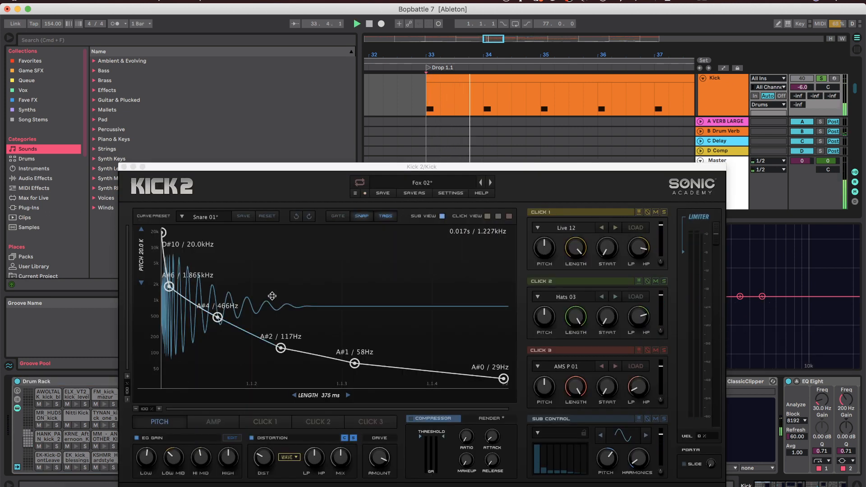
{"action": "key", "text": "space"}
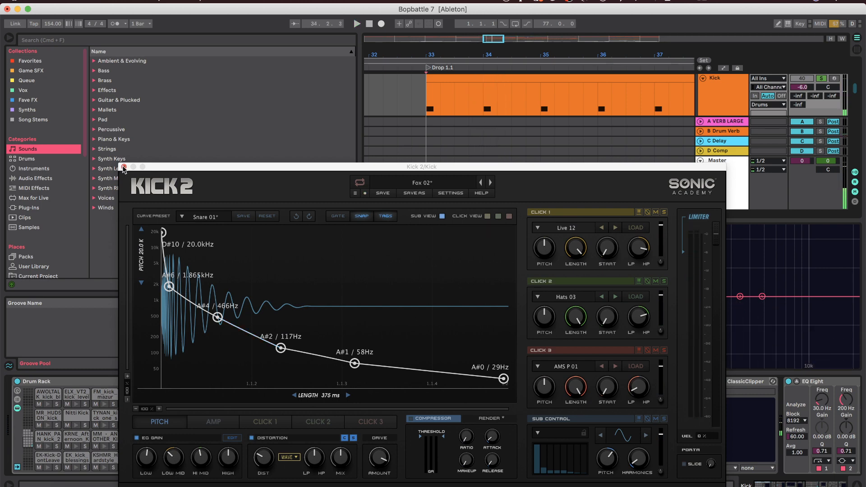
{"action": "left_click", "coordinate": [124, 167]}
- Review the Kick track's effects from Utility through FabFilter Pro-Q 3, and hide the device chain
{"action": "scroll", "coordinate": [348, 406], "scroll_direction": "right", "scroll_amount": 6}
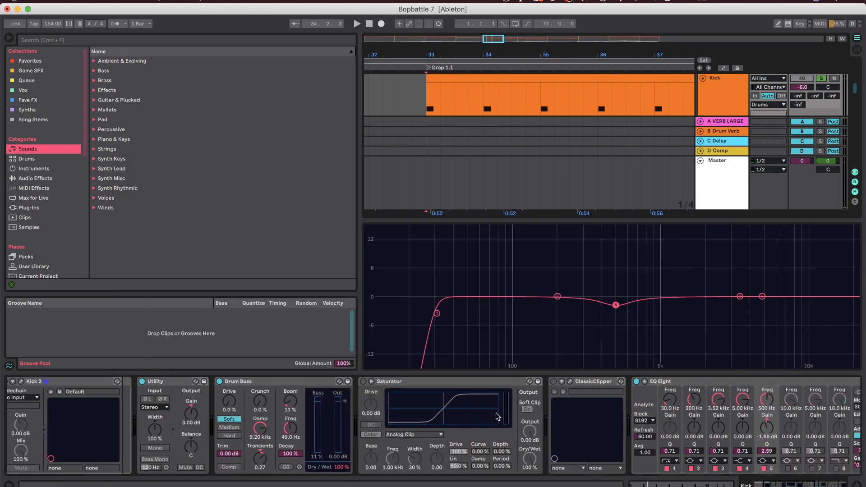
{"action": "scroll", "coordinate": [284, 388], "scroll_direction": "right", "scroll_amount": 20}
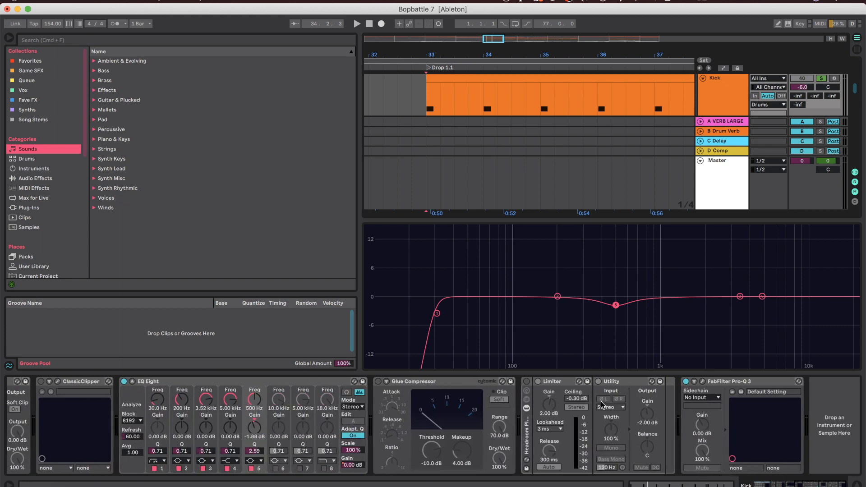
{"action": "scroll", "coordinate": [482, 431], "scroll_direction": "left", "scroll_amount": 3}
{"action": "scroll", "coordinate": [587, 418], "scroll_direction": "right", "scroll_amount": 3}
{"action": "left_click", "coordinate": [856, 484]}
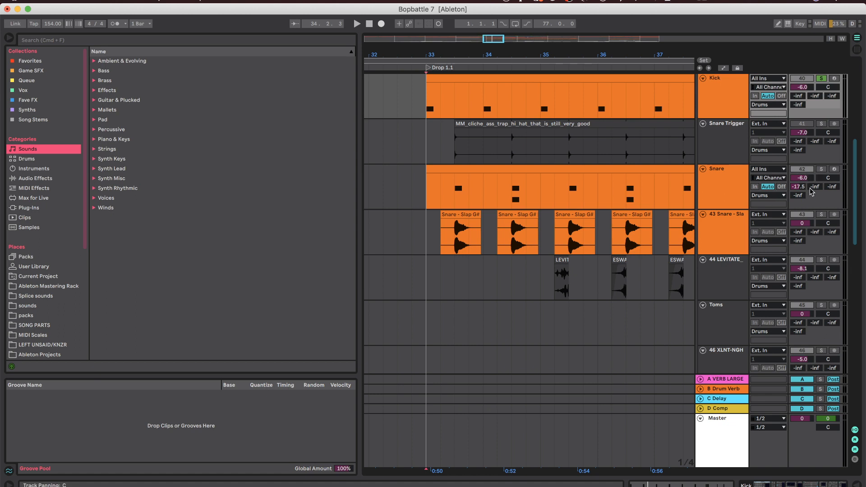
- Audition the 43 Snare - Slap track in solo from 33.2.3, stop playback, and clear the solo
{"action": "left_click", "coordinate": [741, 229]}
{"action": "scroll", "coordinate": [453, 232], "scroll_direction": "up", "scroll_amount": 3}
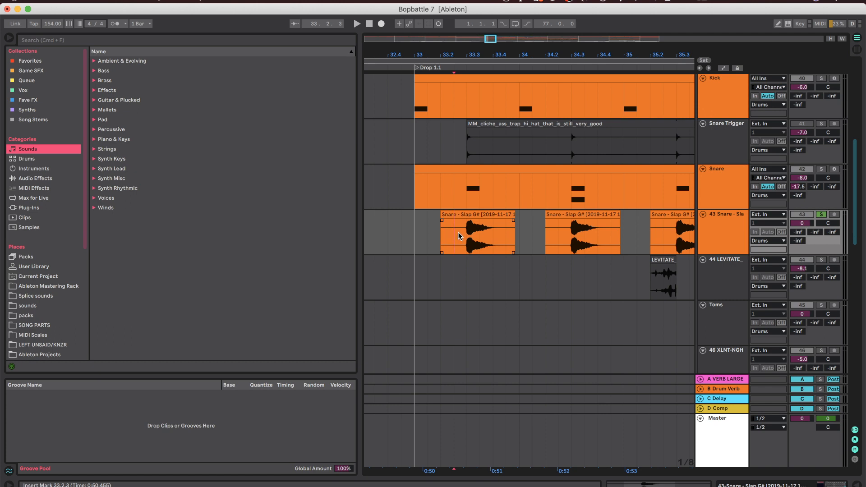
{"action": "key", "text": "space"}
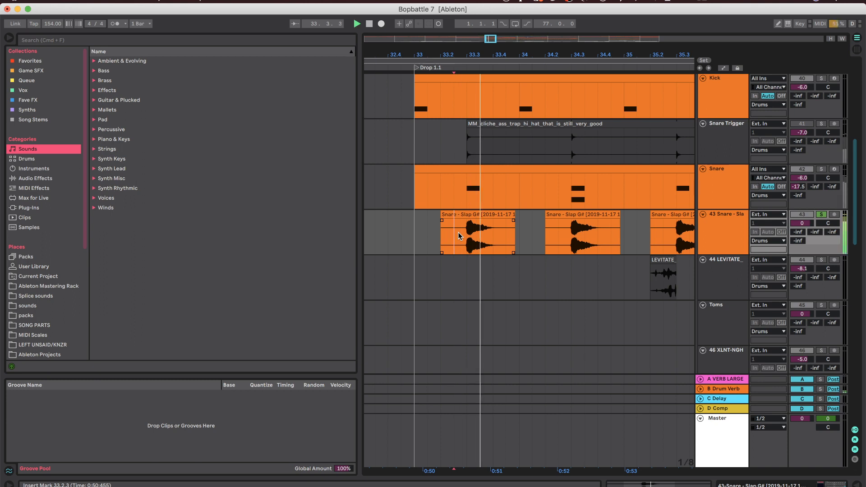
{"action": "key", "text": "space"}
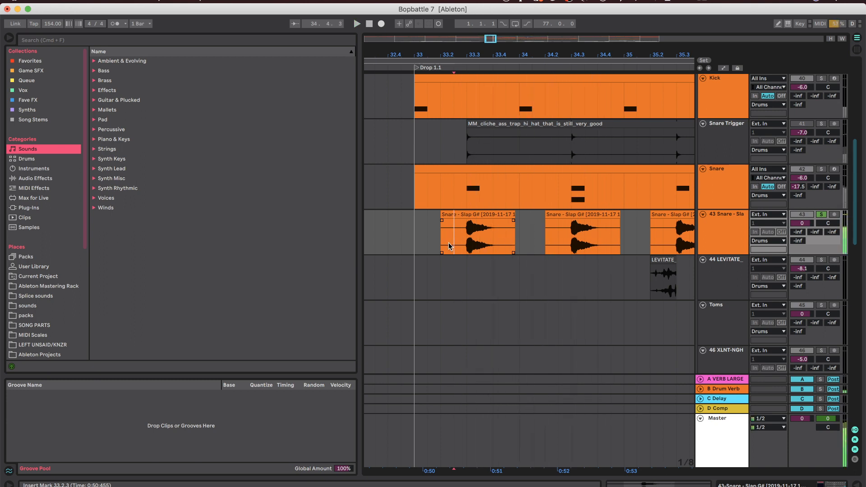
{"action": "left_click", "coordinate": [822, 215]}
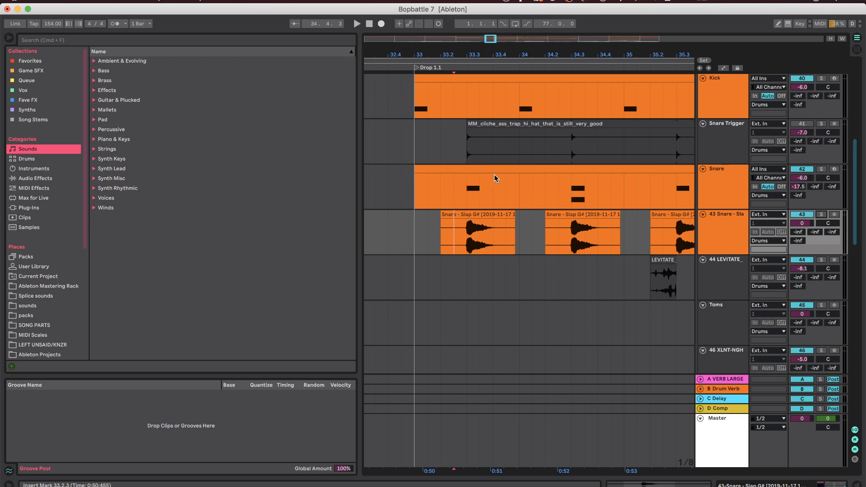
- Show the Snare track's device chain and play it soloed together with the 43 Snare - Slap track from 33.3.1
{"action": "left_click", "coordinate": [466, 181]}
{"action": "left_click", "coordinate": [738, 189]}
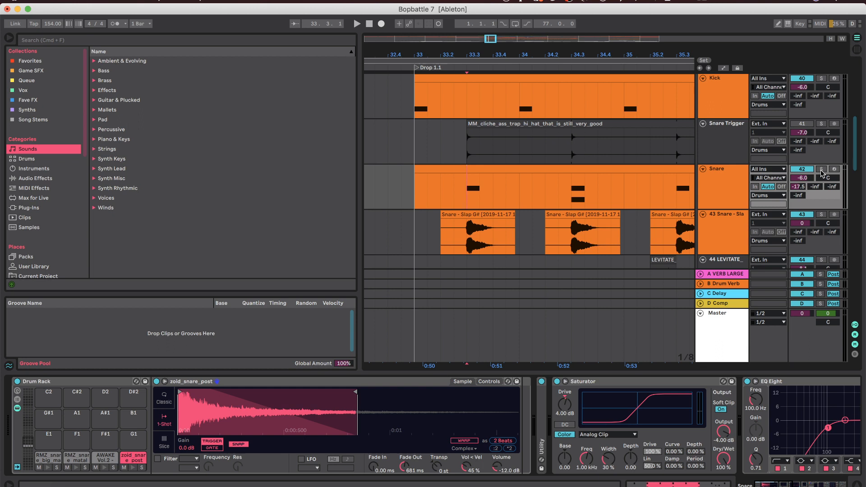
{"action": "key", "text": "space"}
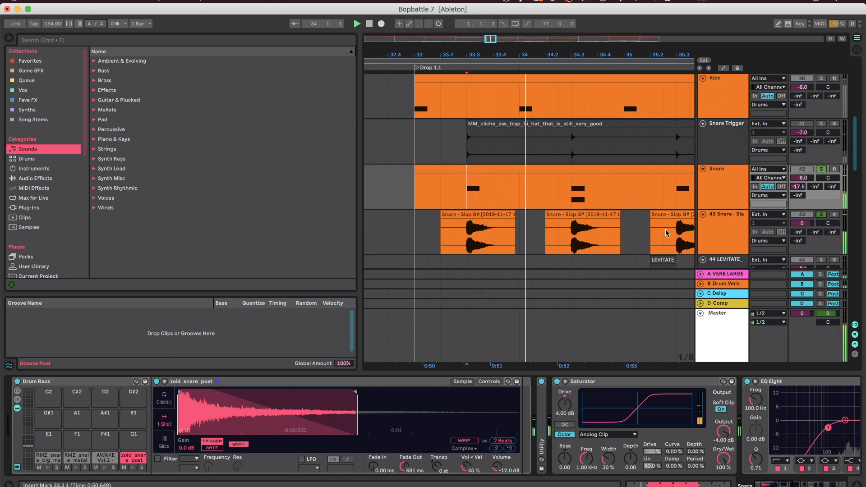
{"action": "scroll", "coordinate": [650, 227], "scroll_direction": "down", "scroll_amount": 5}
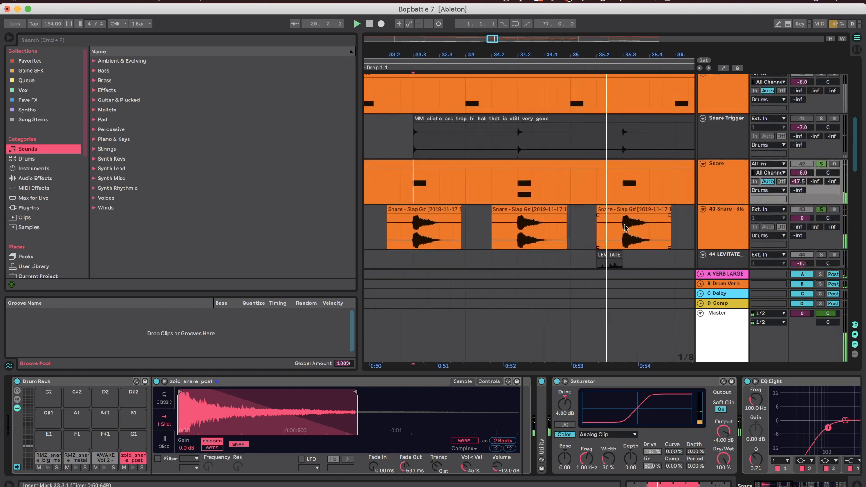
{"action": "scroll", "coordinate": [625, 224], "scroll_direction": "right", "scroll_amount": 1}
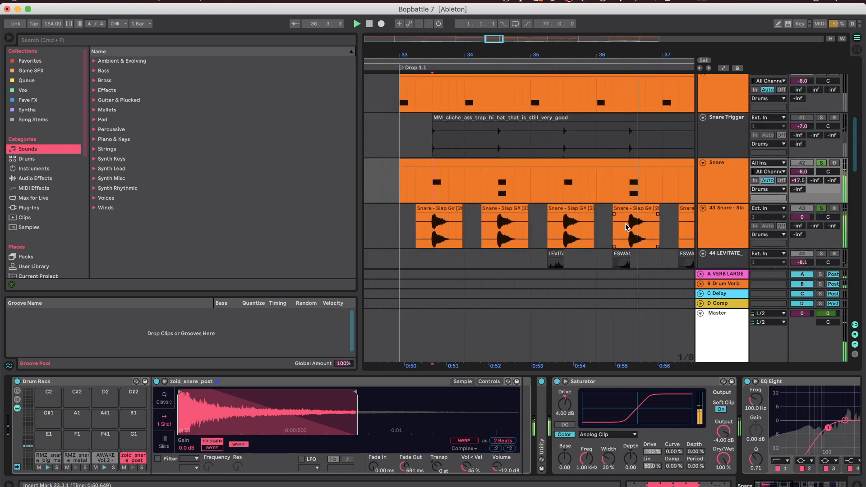
{"action": "key", "text": "space"}
- Hide the device chain and clear the solos on both snare tracks
{"action": "left_click", "coordinate": [670, 210]}
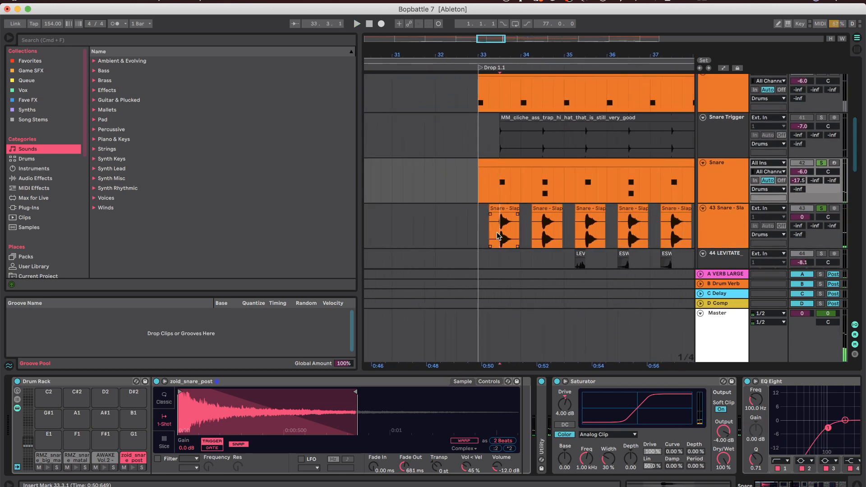
{"action": "key", "text": "super+alt+l"}
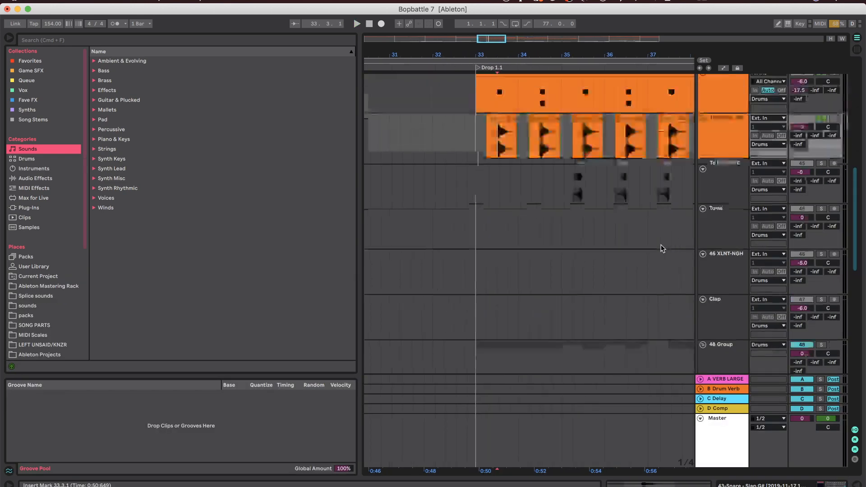
{"action": "scroll", "coordinate": [662, 245], "scroll_direction": "up", "scroll_amount": 5}
{"action": "left_click", "coordinate": [820, 186]}
{"action": "scroll", "coordinate": [644, 191], "scroll_direction": "down", "scroll_amount": 1}
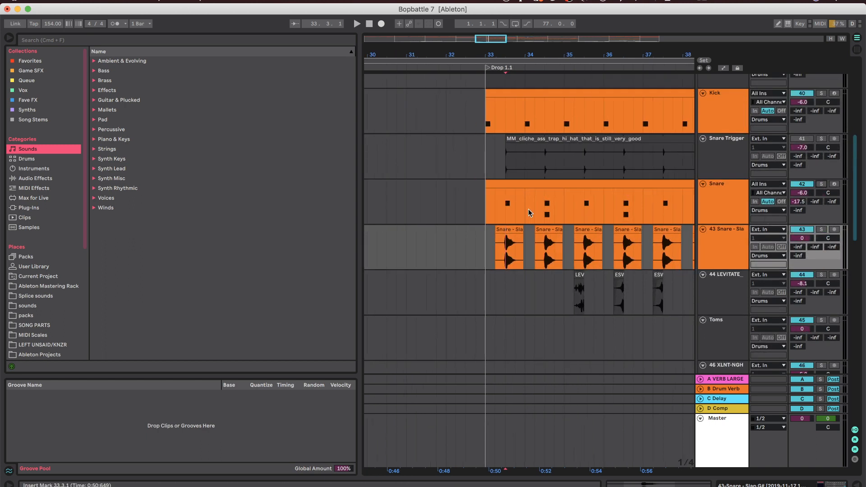
- Solo the 44 LEVITATE track, play its foley reverse clip from 35.2.1, and stop playback
{"action": "left_click", "coordinate": [486, 208]}
{"action": "scroll", "coordinate": [521, 238], "scroll_direction": "down", "scroll_amount": 3}
{"action": "scroll", "coordinate": [539, 230], "scroll_direction": "up", "scroll_amount": 4}
{"action": "left_click", "coordinate": [570, 235]}
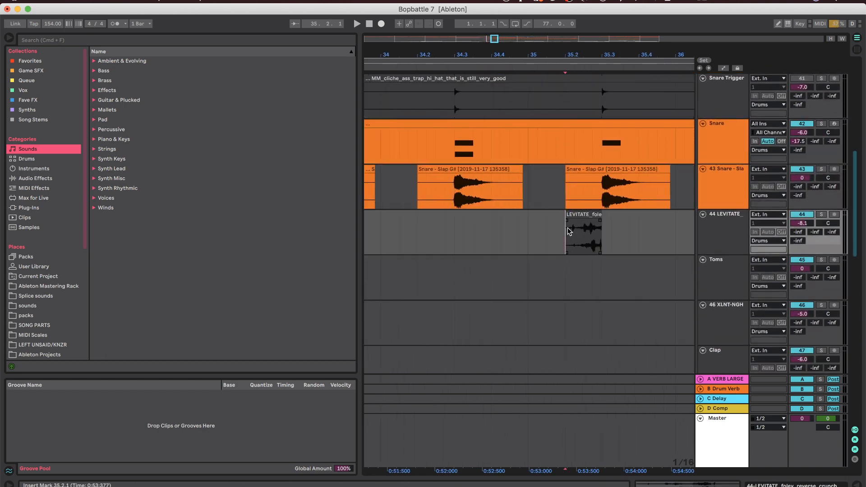
{"action": "left_click", "coordinate": [821, 215]}
{"action": "key", "text": "space"}
{"action": "scroll", "coordinate": [587, 225], "scroll_direction": "down", "scroll_amount": 3}
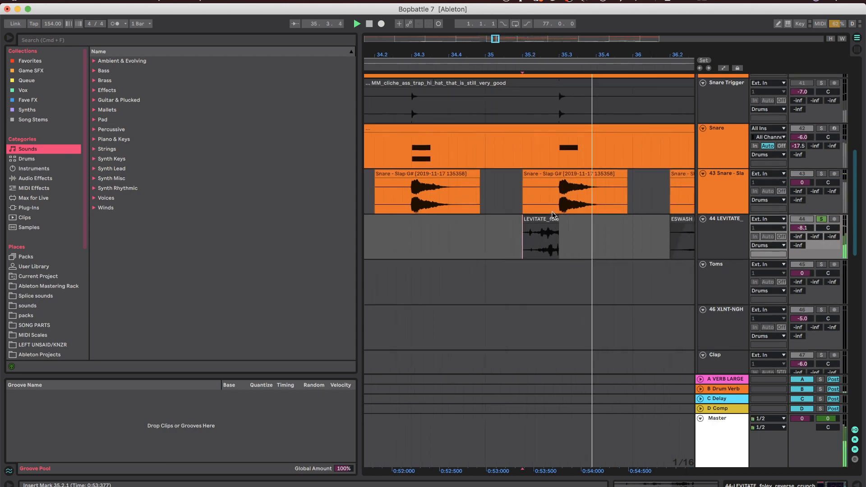
{"action": "scroll", "coordinate": [619, 244], "scroll_direction": "right", "scroll_amount": 3}
{"action": "key", "text": "space"}
- Play the second ESWASH clip on the 44 LEVITATE track from 37.2.1, and stop playback
{"action": "left_click", "coordinate": [604, 240]}
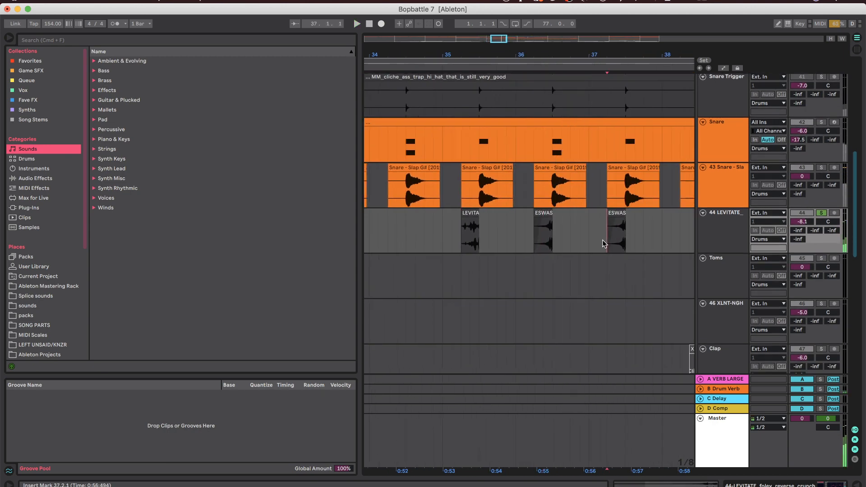
{"action": "key", "text": "space"}
{"action": "scroll", "coordinate": [602, 240], "scroll_direction": "down", "scroll_amount": 3}
{"action": "key", "text": "space"}
{"action": "scroll", "coordinate": [603, 240], "scroll_direction": "right", "scroll_amount": 1}
{"action": "scroll", "coordinate": [604, 244], "scroll_direction": "down", "scroll_amount": 5}
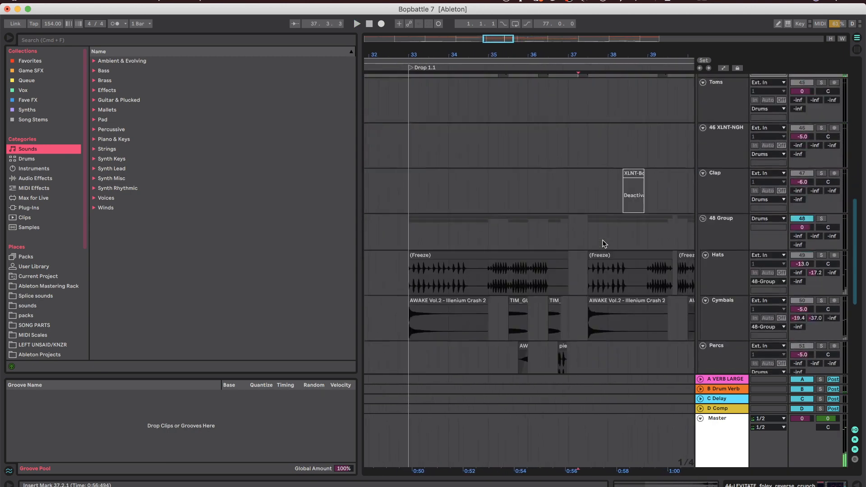
{"action": "left_click", "coordinate": [412, 271]}
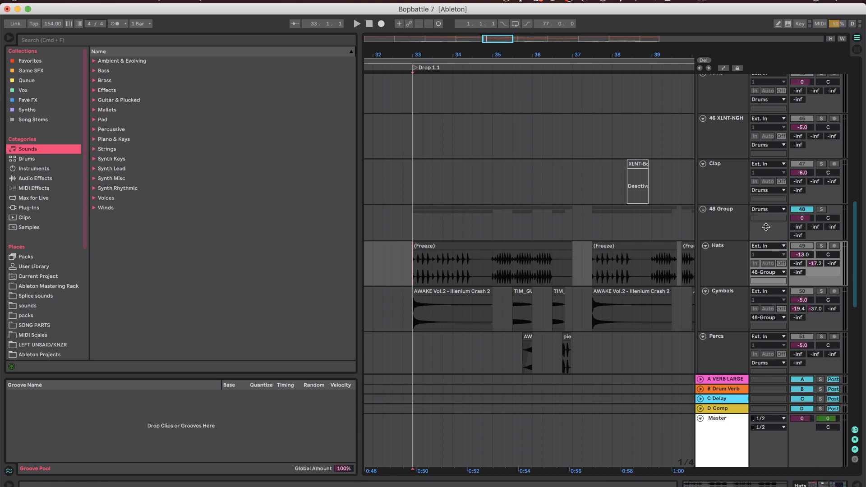
{"action": "double_click", "coordinate": [726, 223]}
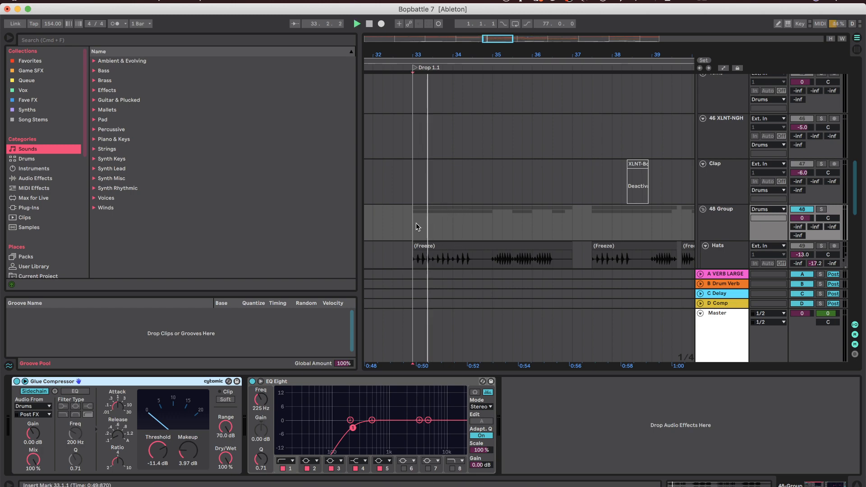
- Solo the Drums group, play it from 33.1.1 while following the hats, cymbals and percussion tracks, and stop playback
{"action": "scroll", "coordinate": [590, 332], "scroll_direction": "up", "scroll_amount": 10}
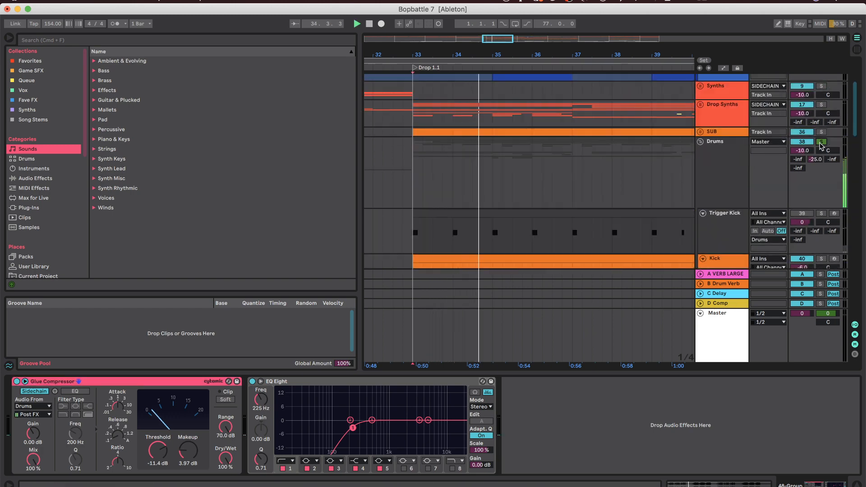
{"action": "scroll", "coordinate": [666, 207], "scroll_direction": "down", "scroll_amount": 10}
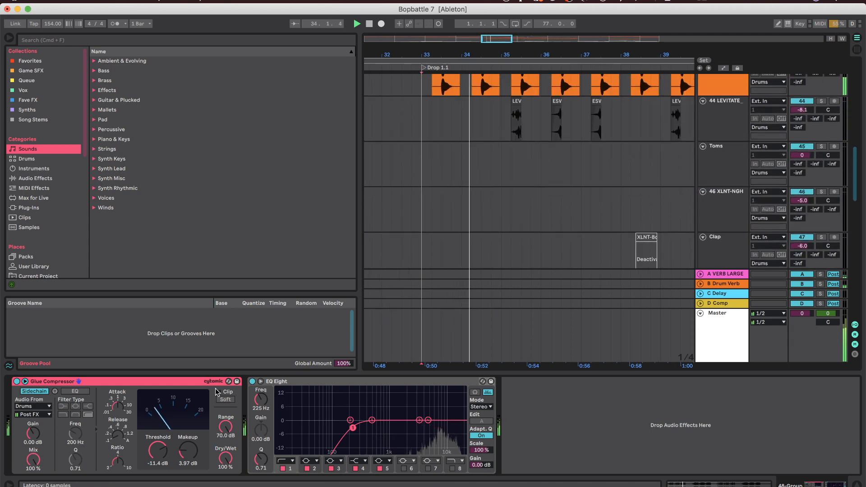
{"action": "scroll", "coordinate": [474, 203], "scroll_direction": "down", "scroll_amount": 8}
{"action": "scroll", "coordinate": [474, 204], "scroll_direction": "up", "scroll_amount": 1}
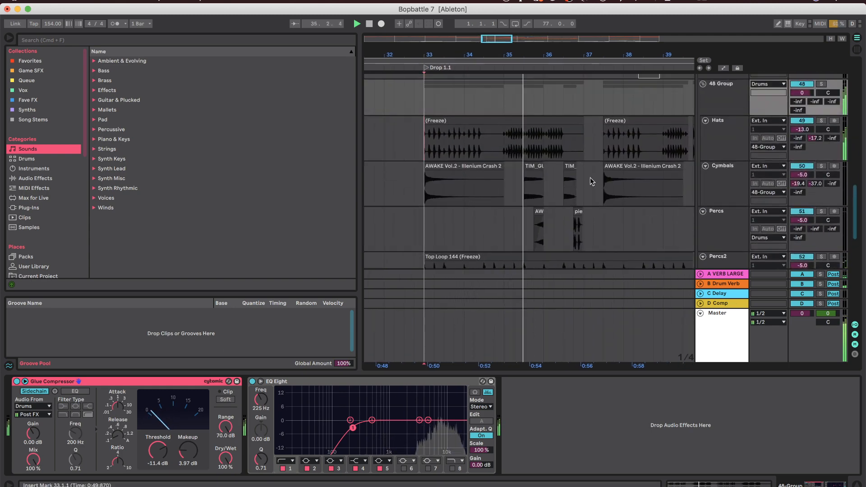
{"action": "scroll", "coordinate": [654, 224], "scroll_direction": "down", "scroll_amount": 1}
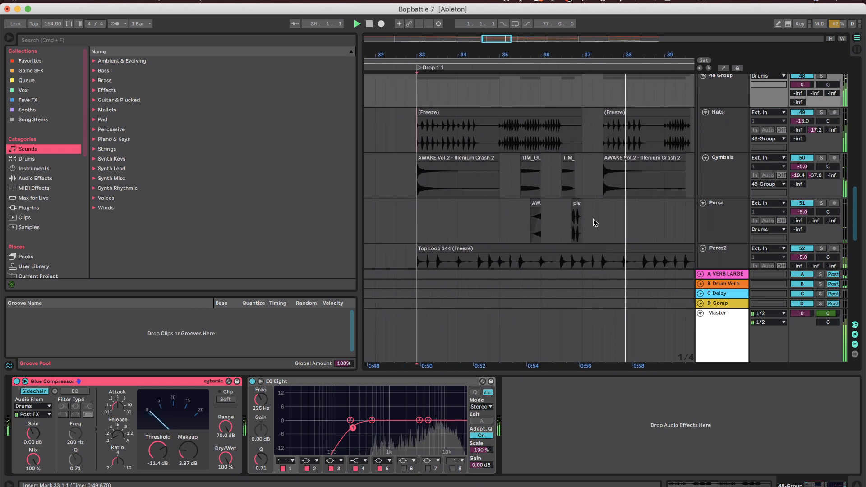
{"action": "scroll", "coordinate": [597, 225], "scroll_direction": "down", "scroll_amount": 1}
{"action": "scroll", "coordinate": [598, 224], "scroll_direction": "up", "scroll_amount": 2}
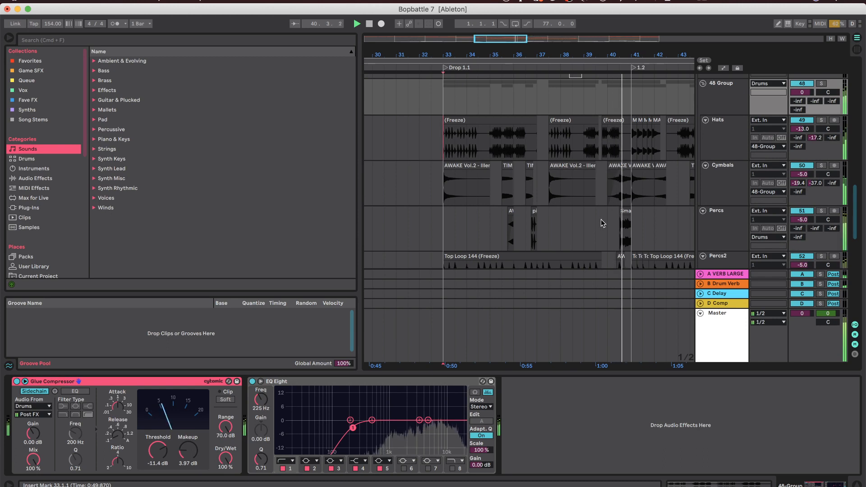
{"action": "key", "text": "space"}
- Select the first frozen Hats loop clip, and place the insert marker at 33.1.1 on the Hats track
{"action": "left_click", "coordinate": [448, 212]}
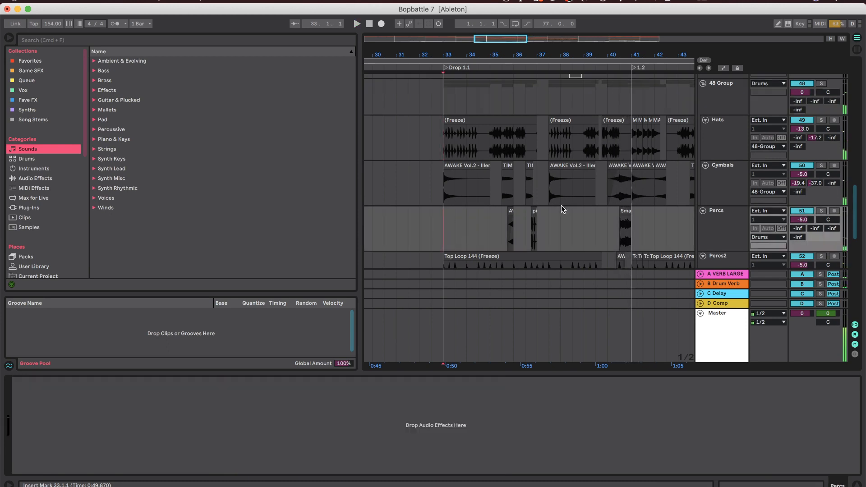
{"action": "scroll", "coordinate": [561, 205], "scroll_direction": "up", "scroll_amount": 1}
{"action": "scroll", "coordinate": [504, 169], "scroll_direction": "down", "scroll_amount": 1}
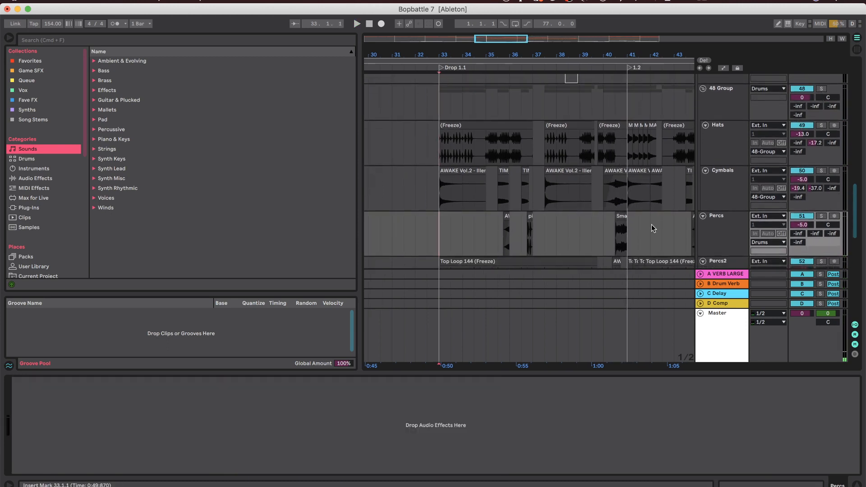
{"action": "scroll", "coordinate": [504, 169], "scroll_direction": "up", "scroll_amount": 3}
{"action": "left_click", "coordinate": [485, 113]}
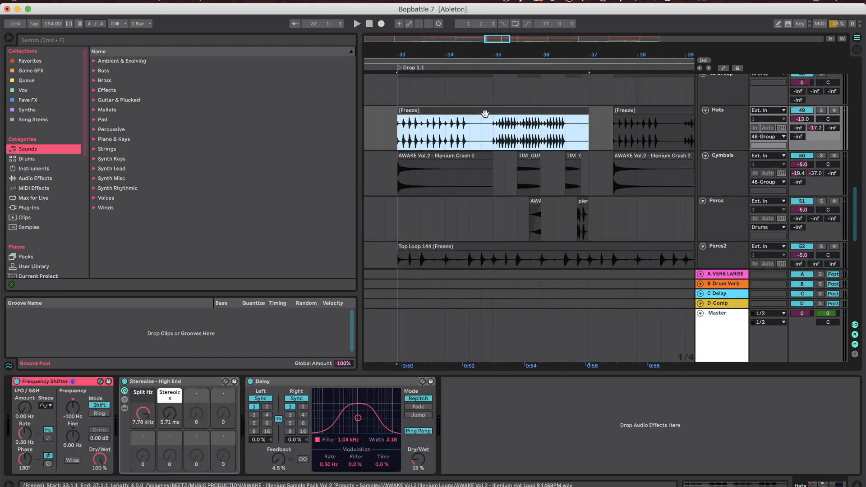
{"action": "left_click_drag", "start_coordinate": [498, 131], "coordinate": [524, 143]}
{"action": "scroll", "coordinate": [502, 146], "scroll_direction": "up", "scroll_amount": 3}
{"action": "left_click", "coordinate": [402, 123]}
{"action": "scroll", "coordinate": [433, 127], "scroll_direction": "down", "scroll_amount": 3}
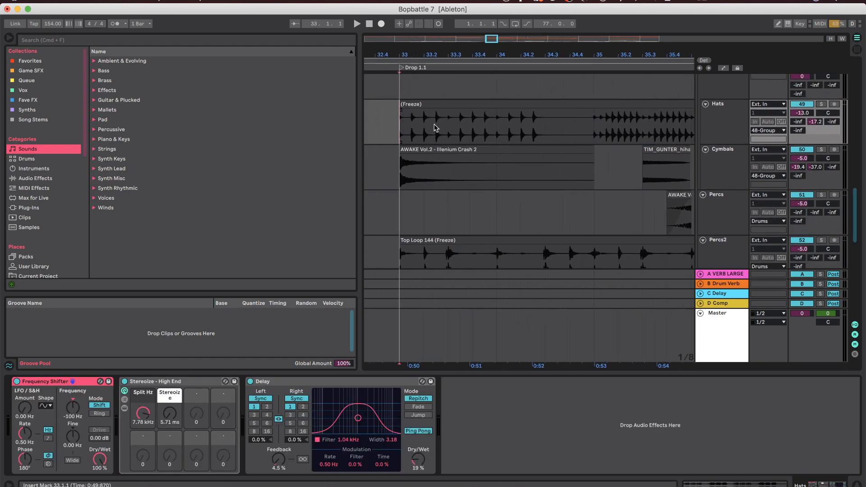
- Review the Stereoize - High End and Delay devices in the Hats track's effect chain
{"action": "left_click", "coordinate": [177, 405]}
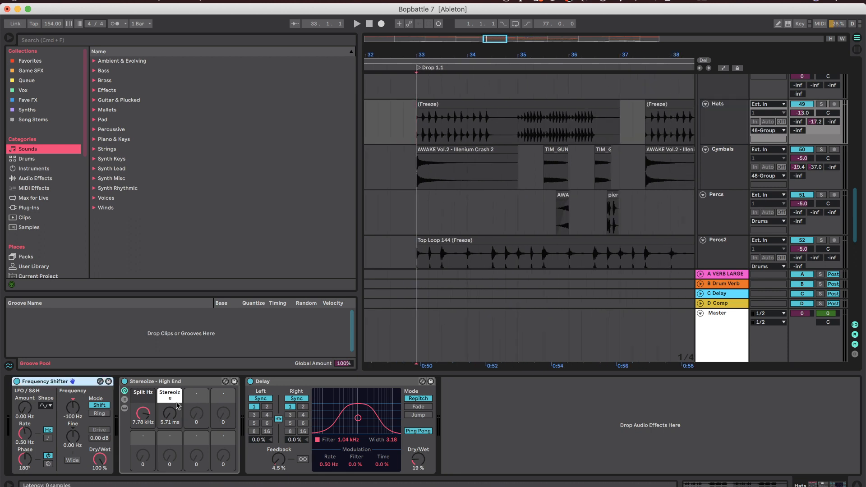
{"action": "left_click", "coordinate": [166, 384]}
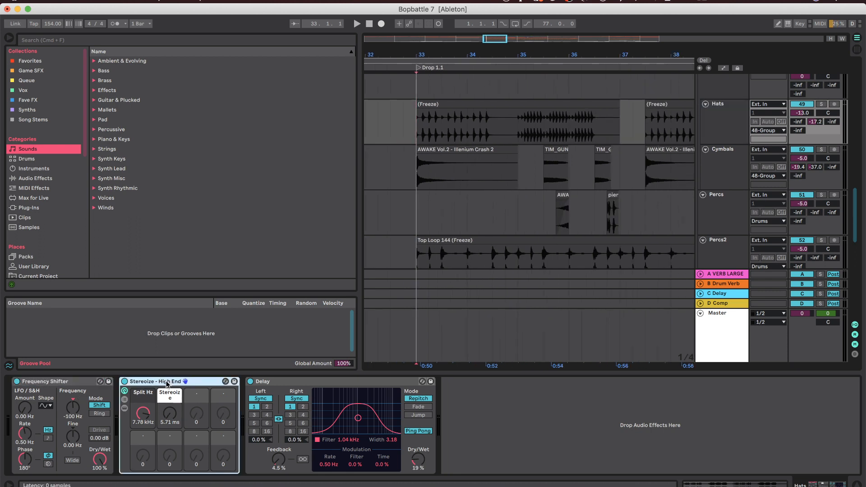
{"action": "left_click", "coordinate": [281, 381]}
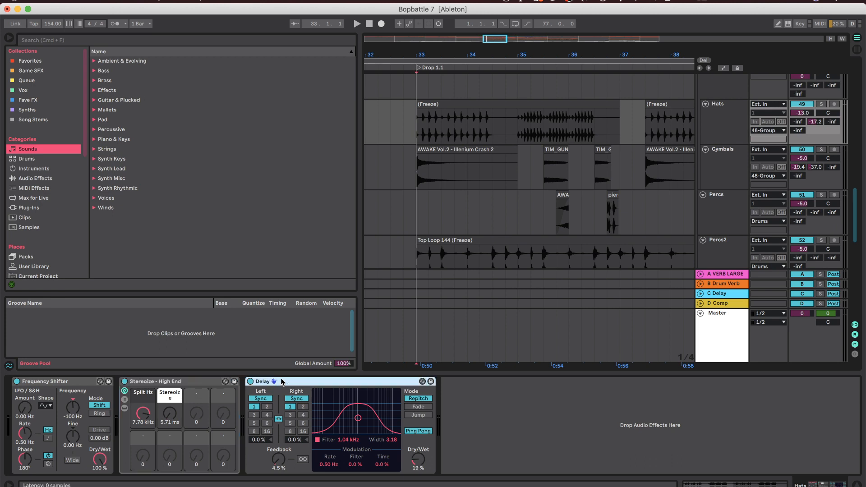
- Solo the Hats track, play its loop from 33.1.1, and stop playback
{"action": "left_click", "coordinate": [822, 104]}
{"action": "key", "text": "space"}
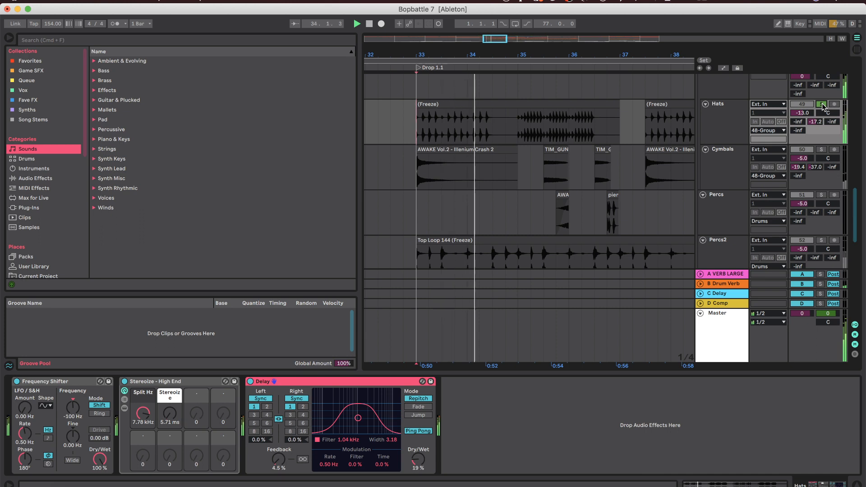
{"action": "key", "text": "space"}
- Audition the Hats loop with all three devices bypassed, turn the devices back on, and stop playback
{"action": "left_click", "coordinate": [60, 383]}
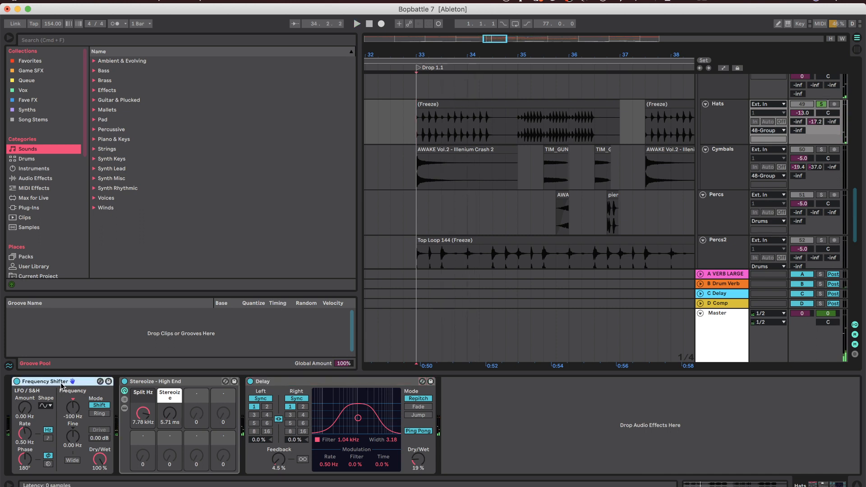
{"action": "key", "text": "super+a"}
{"action": "key", "text": "0"}
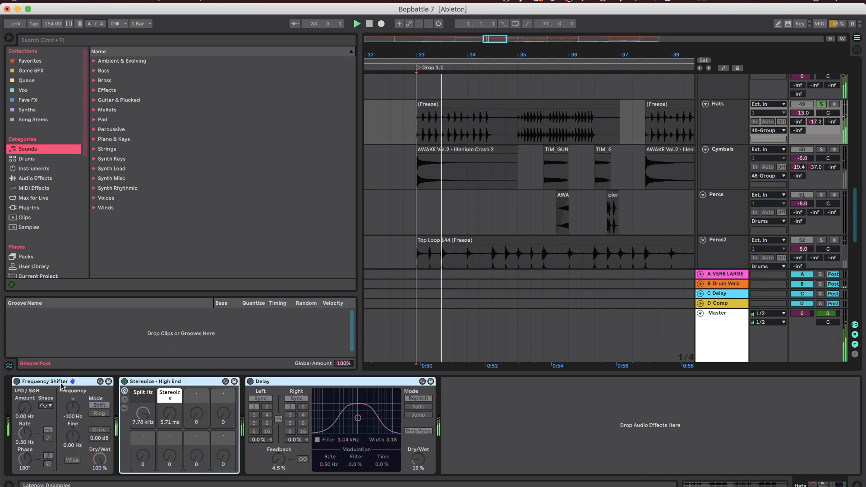
{"action": "key", "text": "0"}
{"action": "key", "text": "space"}
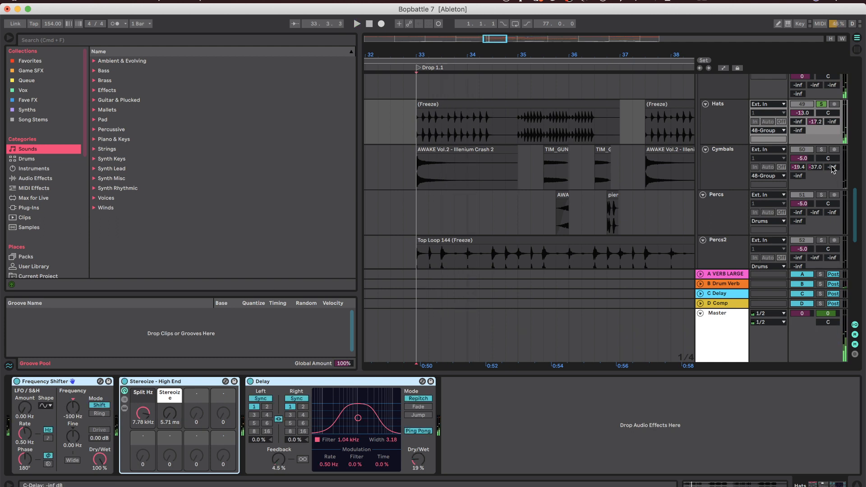
- Solo the Percs2 track, play its top loop from 33.1.1, and stop playback
{"action": "scroll", "coordinate": [819, 162], "scroll_direction": "down", "scroll_amount": 3}
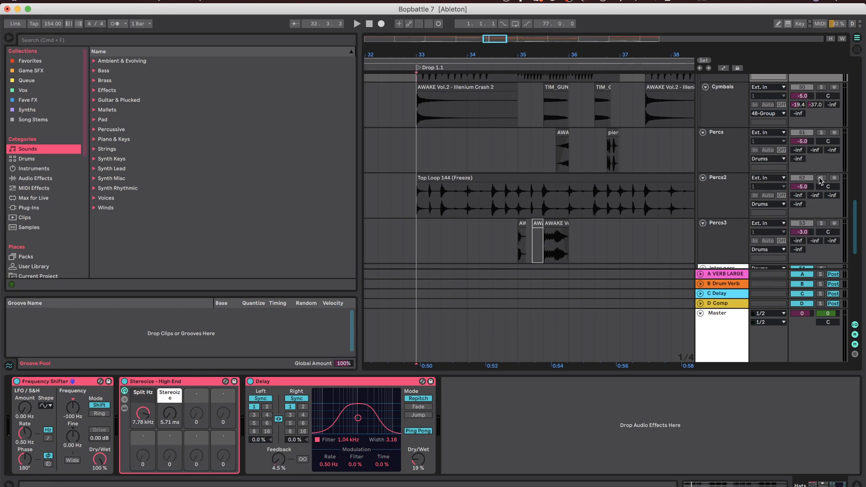
{"action": "left_click", "coordinate": [586, 203]}
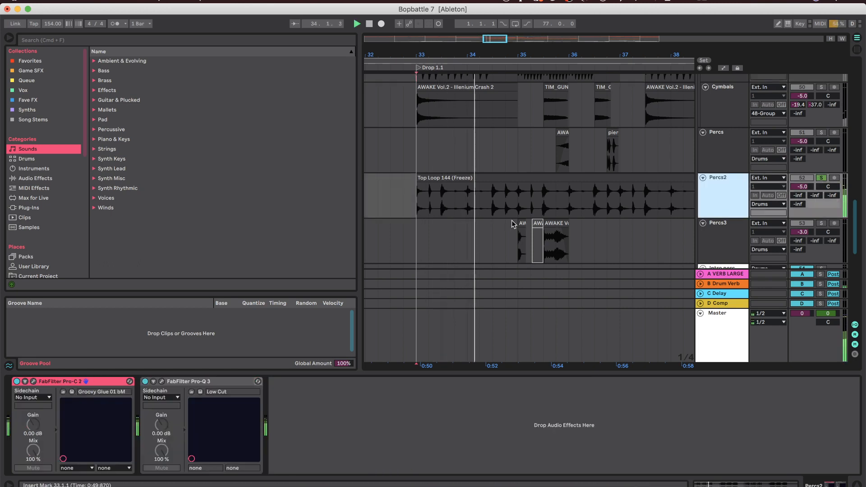
{"action": "key", "text": "space"}
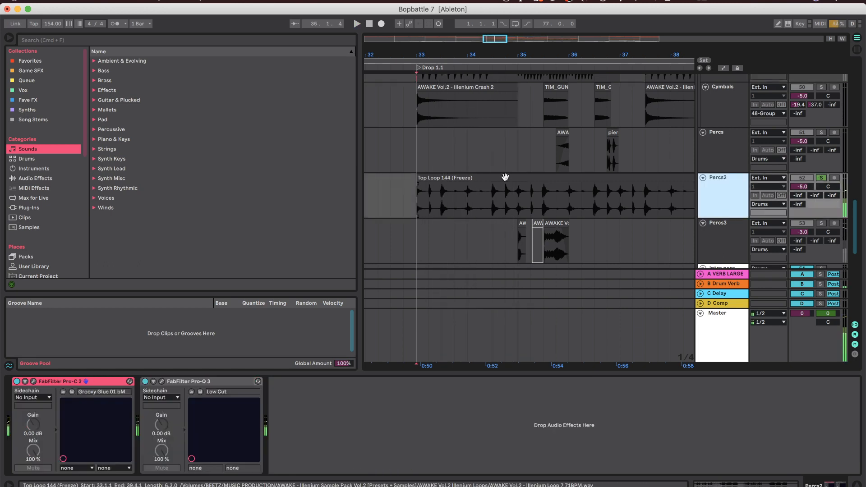
- Select the Top Loop 144 clip on Percs2, play the loop from 33.4.1, and stop playback
{"action": "left_click", "coordinate": [506, 176]}
{"action": "scroll", "coordinate": [505, 176], "scroll_direction": "down", "scroll_amount": 5}
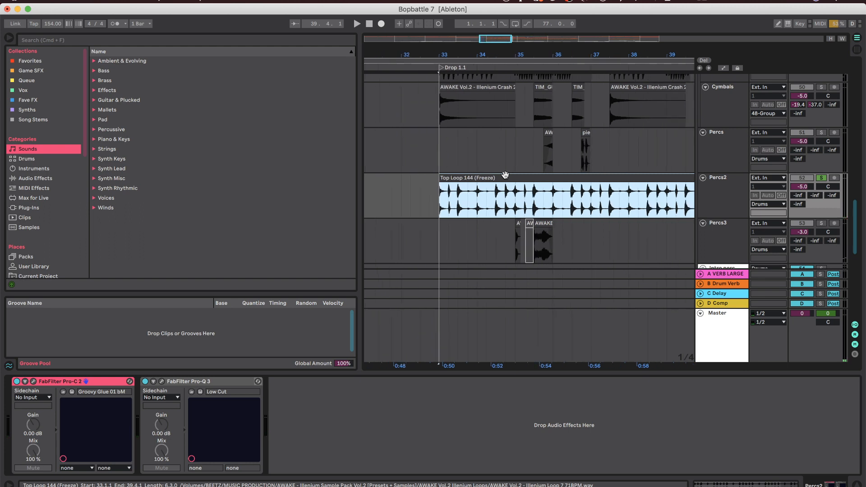
{"action": "scroll", "coordinate": [506, 178], "scroll_direction": "up", "scroll_amount": 5}
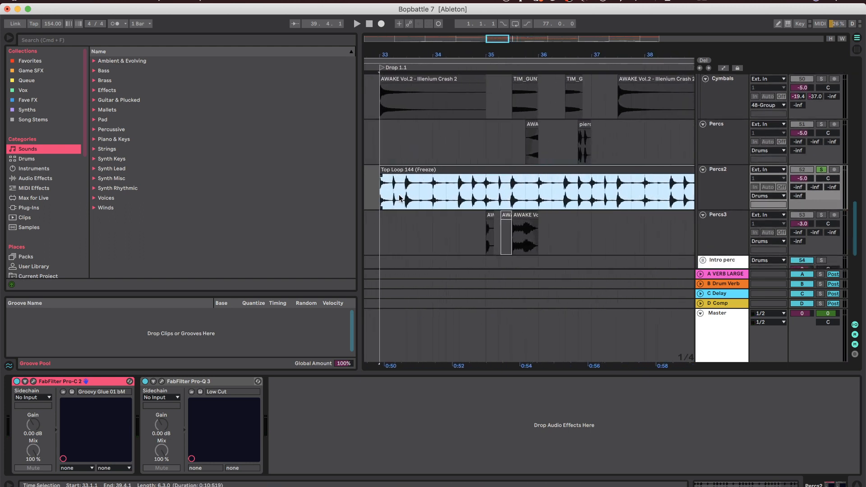
{"action": "left_click", "coordinate": [419, 191]}
{"action": "key", "text": "space"}
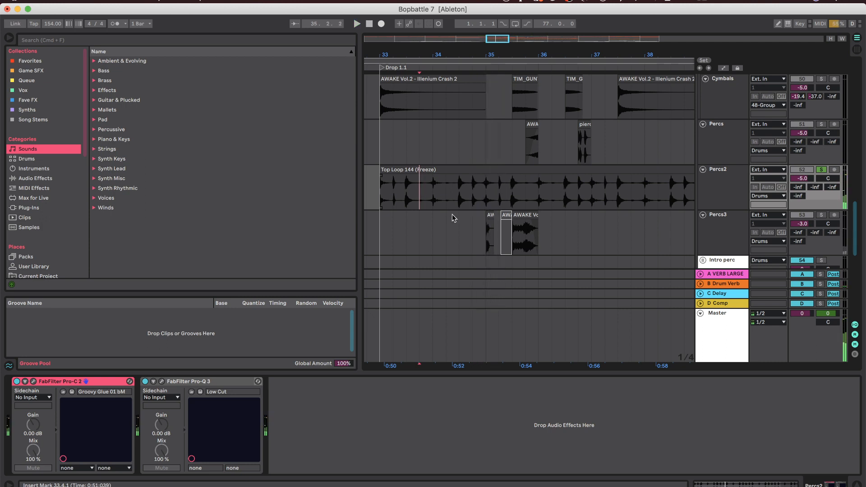
- Solo the Percs3 track, play its clips from 35.1.1, and stop playback
{"action": "scroll", "coordinate": [453, 219], "scroll_direction": "down", "scroll_amount": 3}
{"action": "left_click", "coordinate": [476, 225]}
{"action": "key", "text": "space"}
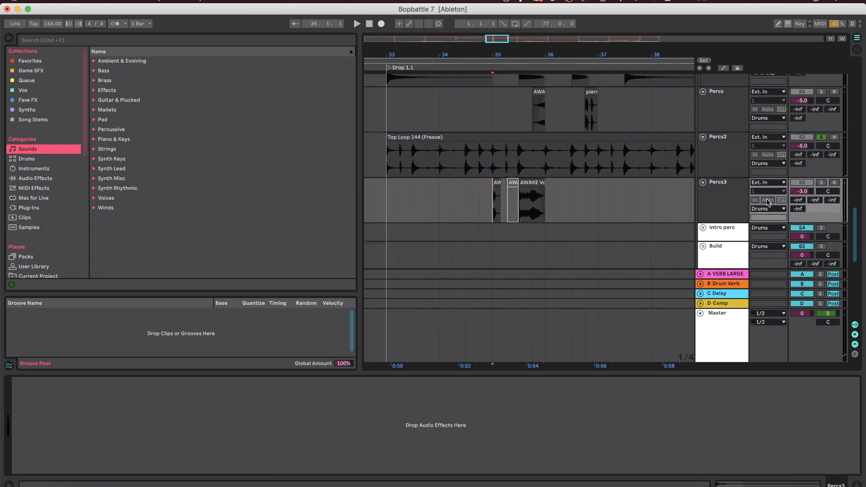
{"action": "scroll", "coordinate": [509, 194], "scroll_direction": "up", "scroll_amount": 3}
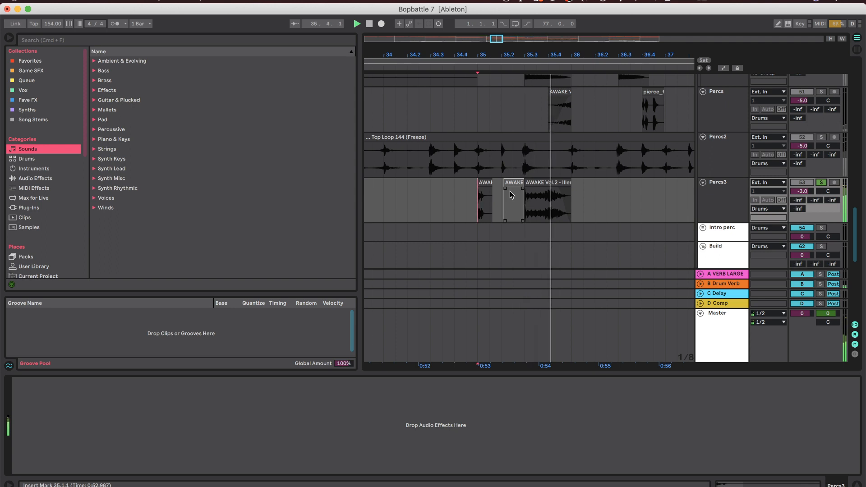
{"action": "key", "text": "space"}
- Zoom in on the short Percs3 clips and play the one starting at 35.3.1
{"action": "left_click", "coordinate": [481, 210]}
{"action": "scroll", "coordinate": [490, 210], "scroll_direction": "up", "scroll_amount": 3}
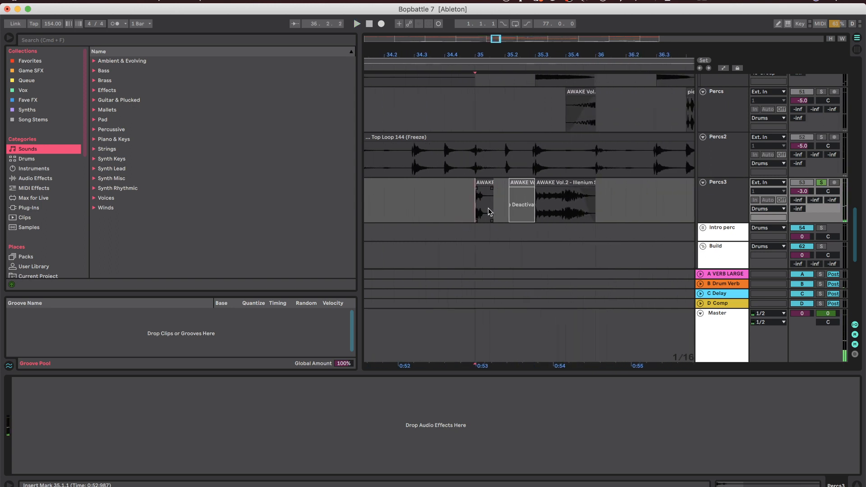
{"action": "key", "text": "space"}
{"action": "scroll", "coordinate": [532, 204], "scroll_direction": "down", "scroll_amount": 3}
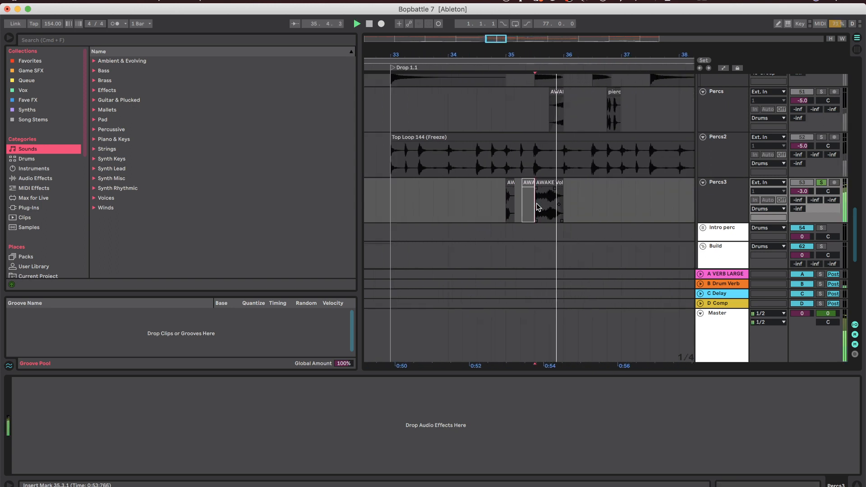
- Clear the Percs3 solo and play the percussion tracks together from 34.3.1
{"action": "left_click", "coordinate": [477, 197]}
{"action": "key", "text": "space"}
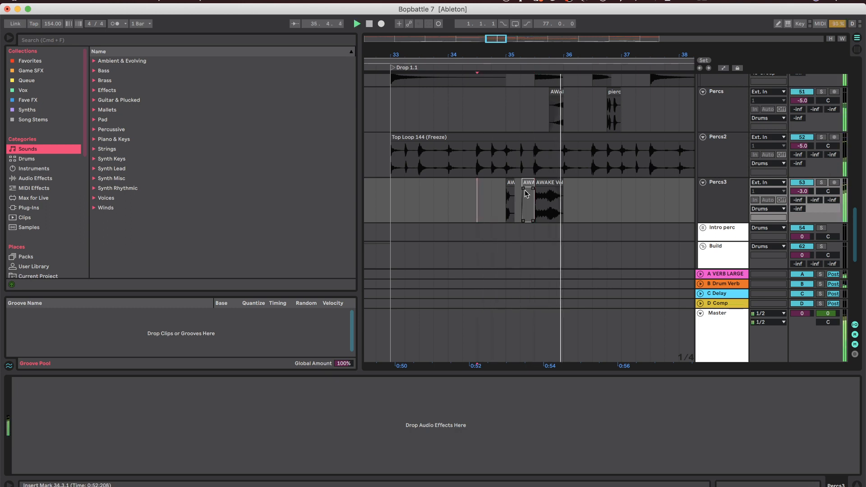
{"action": "scroll", "coordinate": [526, 194], "scroll_direction": "up", "scroll_amount": 3}
{"action": "scroll", "coordinate": [549, 174], "scroll_direction": "up", "scroll_amount": 3}
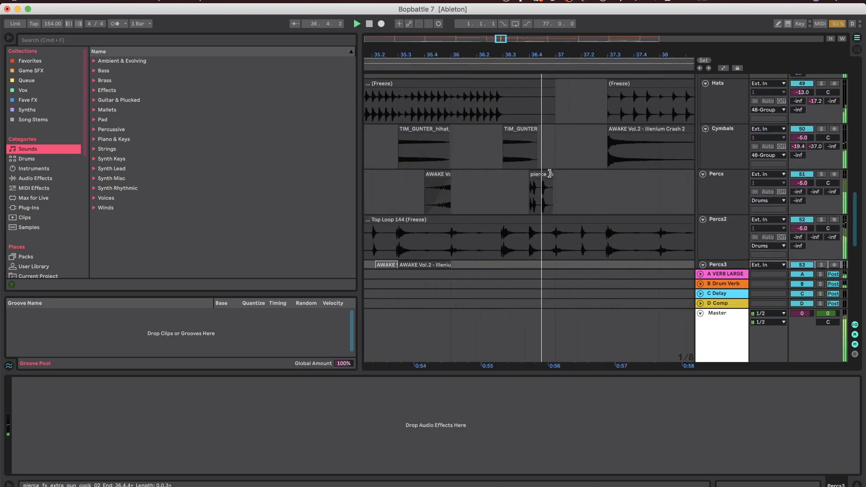
- Solo the Percs track and play its pierce gun cock clip from 36.4.1
{"action": "left_click", "coordinate": [533, 191]}
{"action": "key", "text": "space"}
{"action": "left_click", "coordinate": [821, 174]}
{"action": "key", "text": "space"}
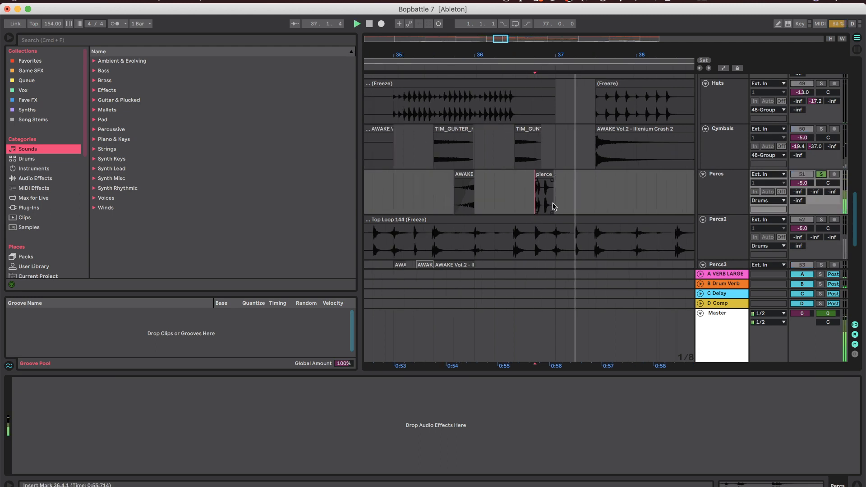
- Play the Smack Backspin clip on the Percs track from 40.3.1
{"action": "scroll", "coordinate": [551, 207], "scroll_direction": "down", "scroll_amount": 5}
{"action": "scroll", "coordinate": [559, 211], "scroll_direction": "up", "scroll_amount": 5}
{"action": "left_click", "coordinate": [562, 209]}
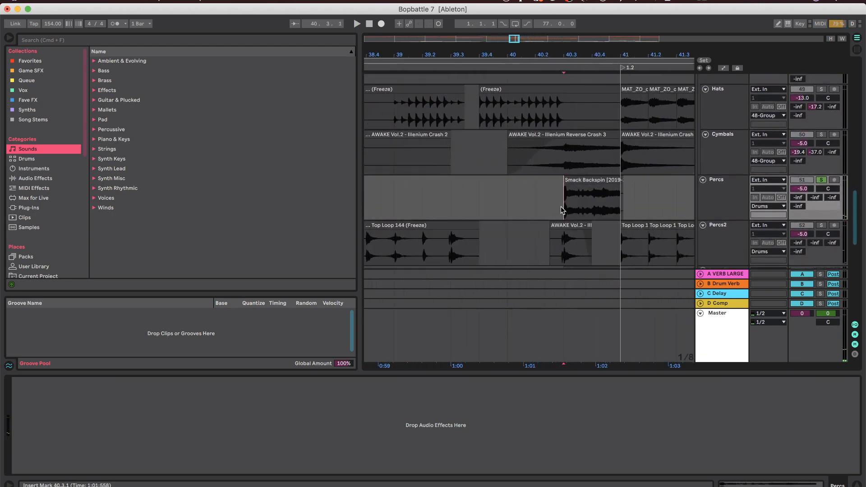
{"action": "key", "text": "space"}
{"action": "scroll", "coordinate": [559, 188], "scroll_direction": "down", "scroll_amount": 2}
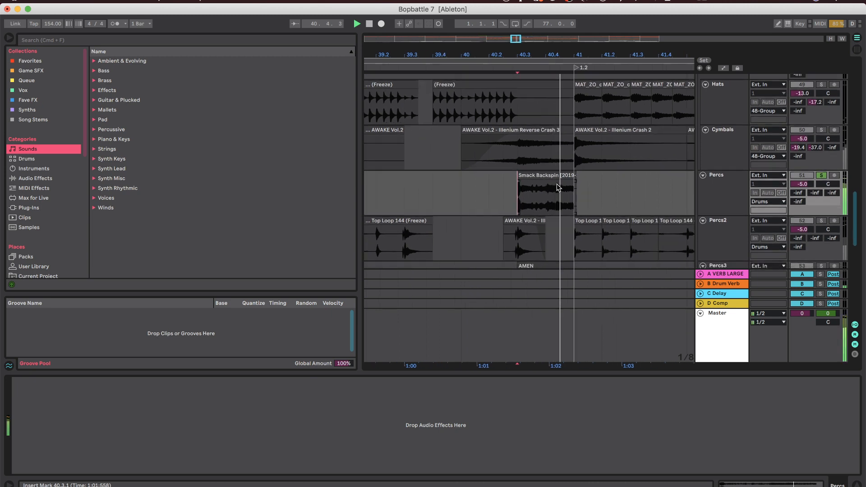
- Solo Percs3, play its AMEN clip from 40.3.1, then stop playback and clear the solo
{"action": "scroll", "coordinate": [543, 212], "scroll_direction": "down", "scroll_amount": 4}
{"action": "scroll", "coordinate": [542, 212], "scroll_direction": "up", "scroll_amount": 2}
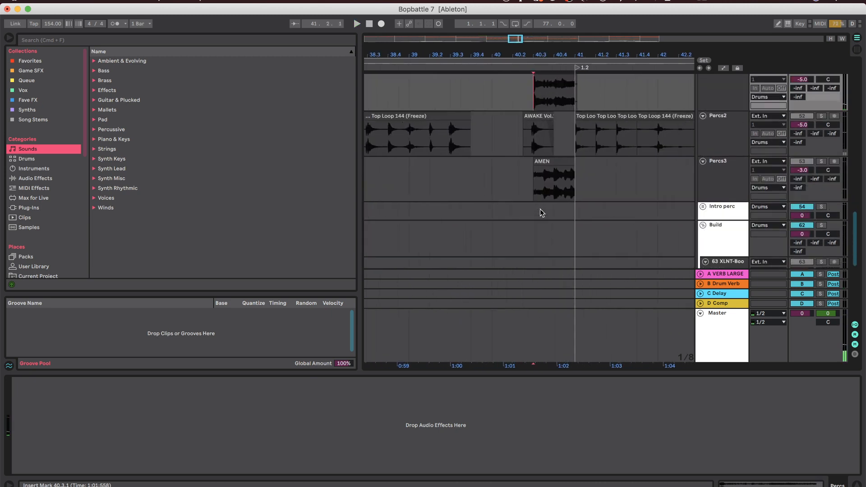
{"action": "key", "text": "space"}
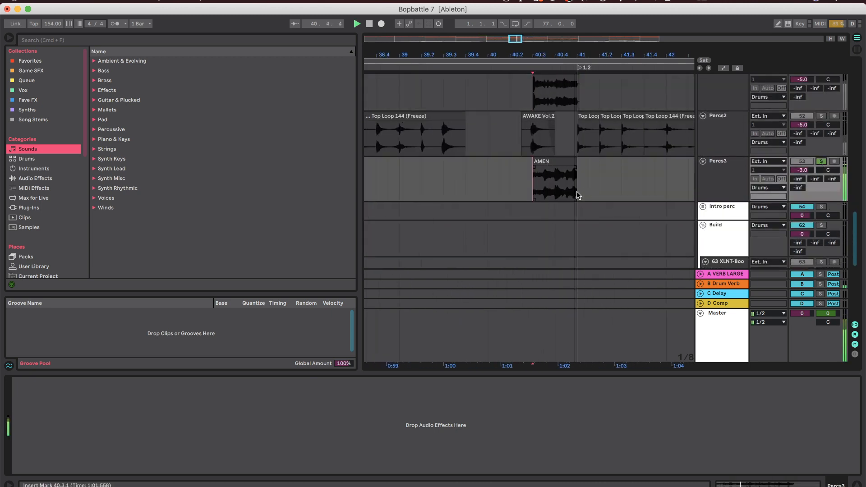
{"action": "scroll", "coordinate": [578, 194], "scroll_direction": "down", "scroll_amount": 2}
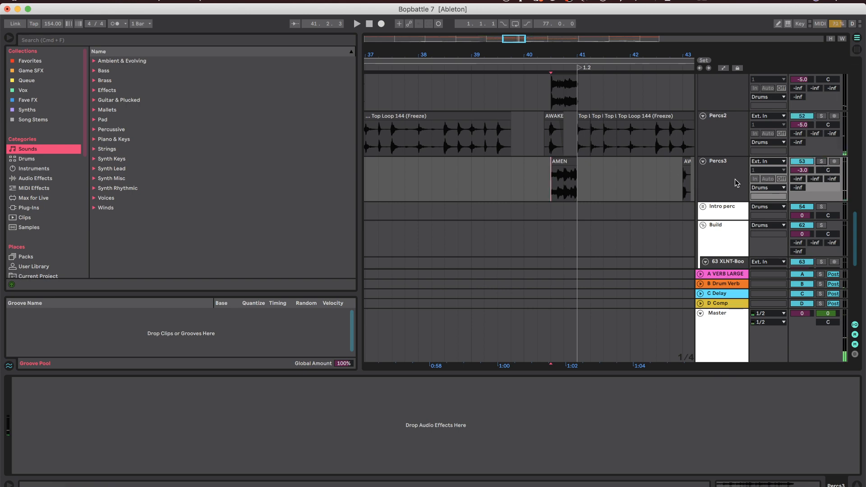
{"action": "scroll", "coordinate": [706, 178], "scroll_direction": "up", "scroll_amount": 8}
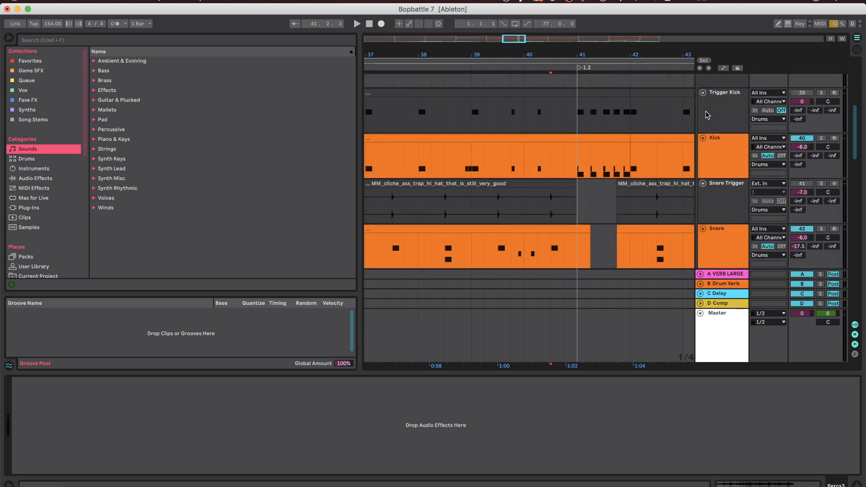
- Solo the Clap track and play its clips from the Breakdown at 49.1.1
{"action": "scroll", "coordinate": [708, 115], "scroll_direction": "down", "scroll_amount": 6}
{"action": "scroll", "coordinate": [546, 210], "scroll_direction": "down", "scroll_amount": 3}
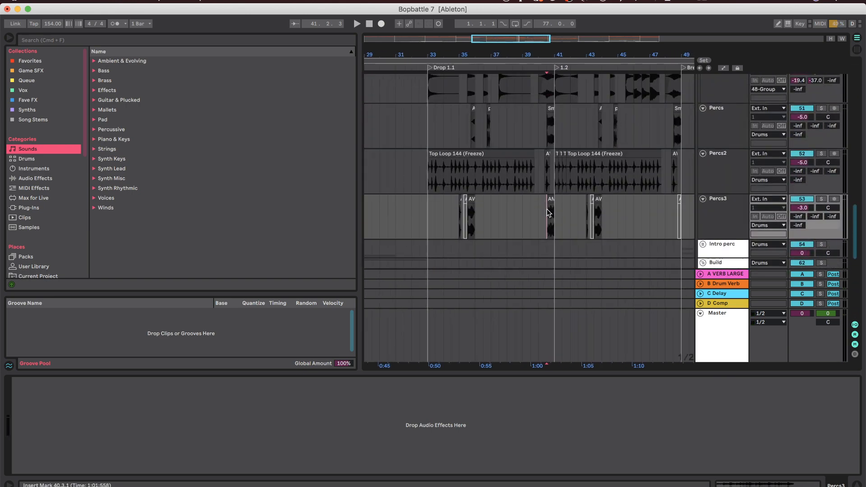
{"action": "scroll", "coordinate": [547, 209], "scroll_direction": "up", "scroll_amount": 4}
{"action": "scroll", "coordinate": [547, 210], "scroll_direction": "down", "scroll_amount": 3}
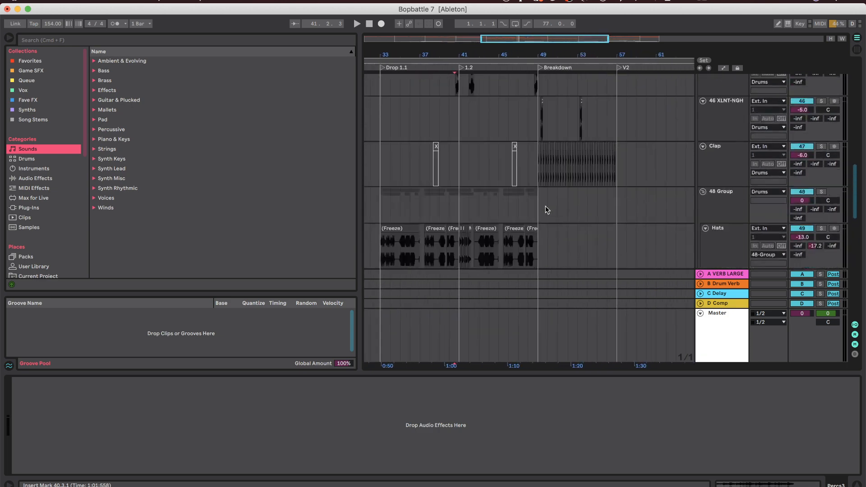
{"action": "scroll", "coordinate": [547, 210], "scroll_direction": "up", "scroll_amount": 3}
{"action": "scroll", "coordinate": [545, 202], "scroll_direction": "up", "scroll_amount": 4}
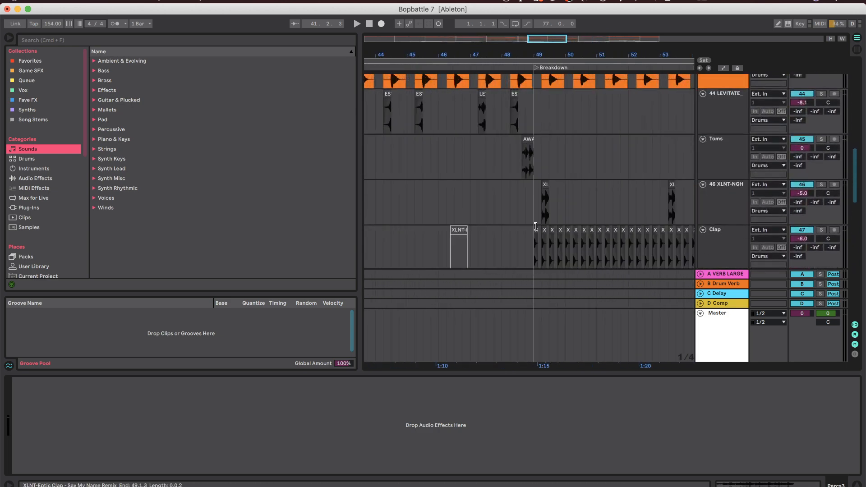
{"action": "left_click", "coordinate": [534, 252]}
{"action": "scroll", "coordinate": [534, 252], "scroll_direction": "down", "scroll_amount": 1}
{"action": "left_click", "coordinate": [822, 209]}
{"action": "key", "text": "space"}
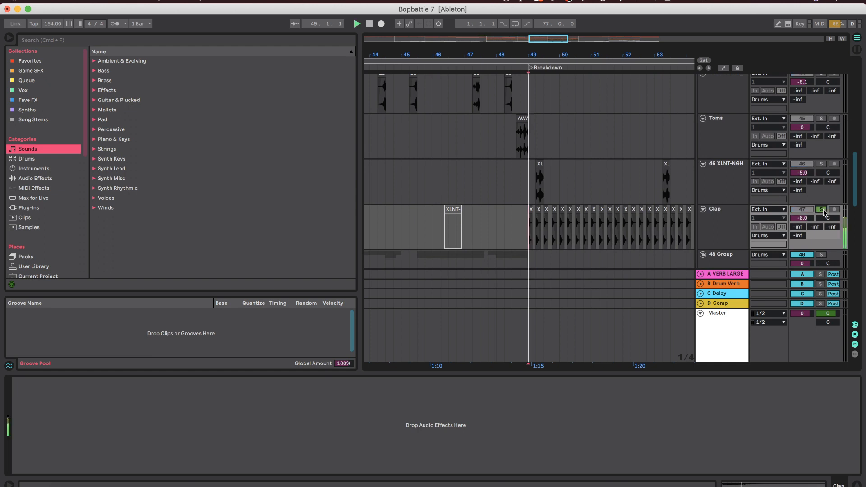
- Stop playback and clear the Clap track's solo
{"action": "scroll", "coordinate": [547, 207], "scroll_direction": "up", "scroll_amount": 4}
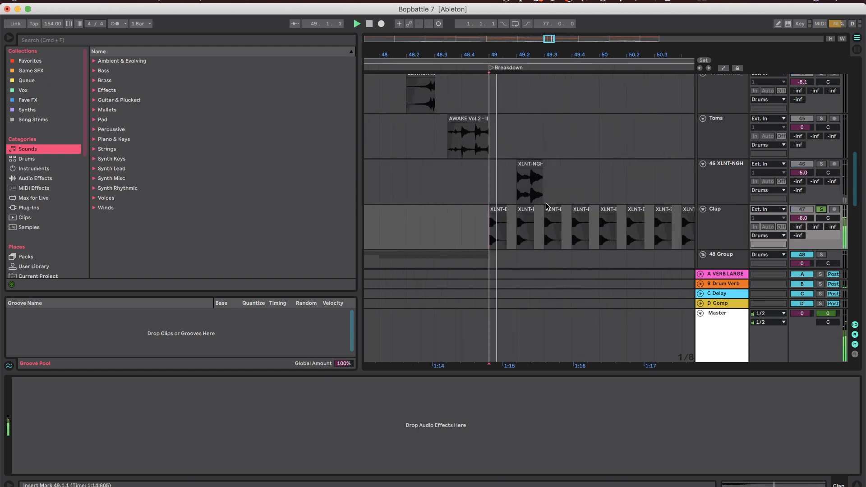
{"action": "scroll", "coordinate": [546, 206], "scroll_direction": "down", "scroll_amount": 5}
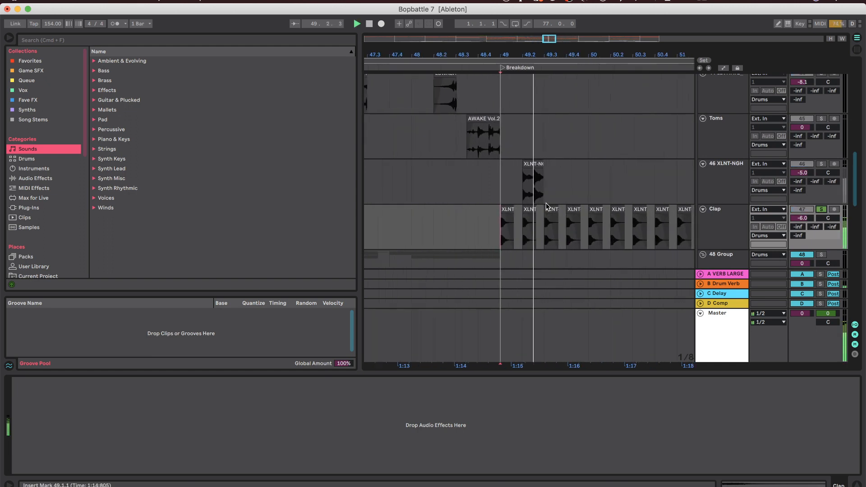
{"action": "key", "text": "space"}
{"action": "left_click", "coordinate": [822, 209]}
- Fold the Drums group and play the arrangement from the V2 section at 57.1.1
{"action": "scroll", "coordinate": [705, 148], "scroll_direction": "up", "scroll_amount": 5}
{"action": "scroll", "coordinate": [705, 149], "scroll_direction": "up", "scroll_amount": 5}
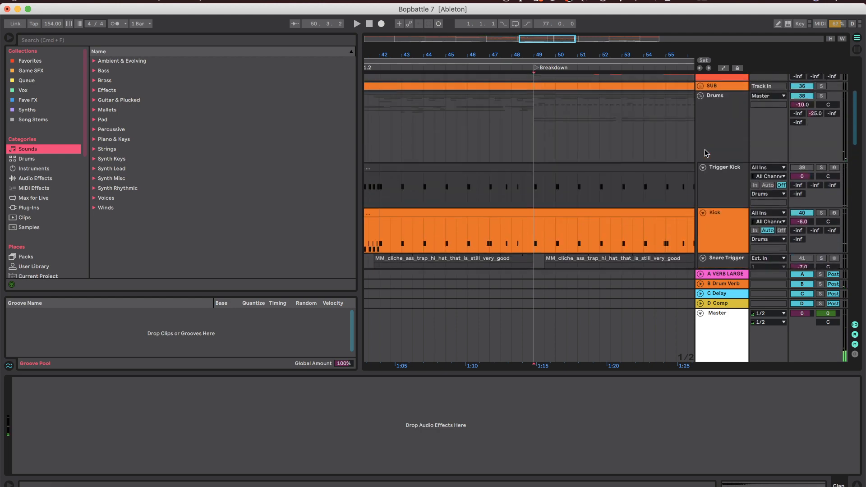
{"action": "left_click", "coordinate": [700, 96]}
{"action": "scroll", "coordinate": [637, 133], "scroll_direction": "down", "scroll_amount": 5}
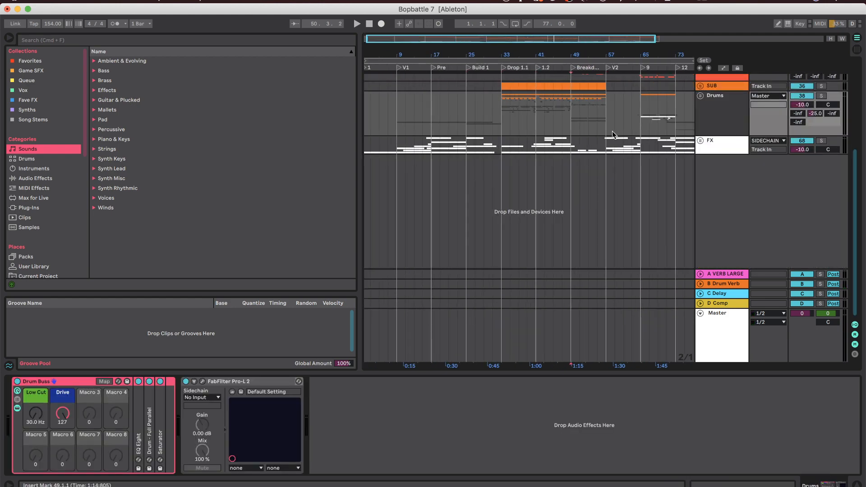
{"action": "scroll", "coordinate": [612, 115], "scroll_direction": "down", "scroll_amount": 5}
{"action": "key", "text": "space"}
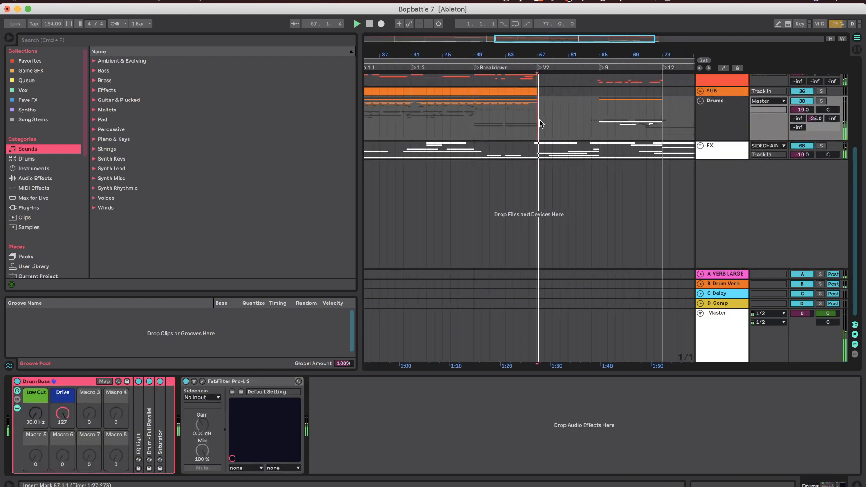
{"action": "scroll", "coordinate": [540, 120], "scroll_direction": "up", "scroll_amount": 8}
{"action": "scroll", "coordinate": [535, 126], "scroll_direction": "up", "scroll_amount": 2}
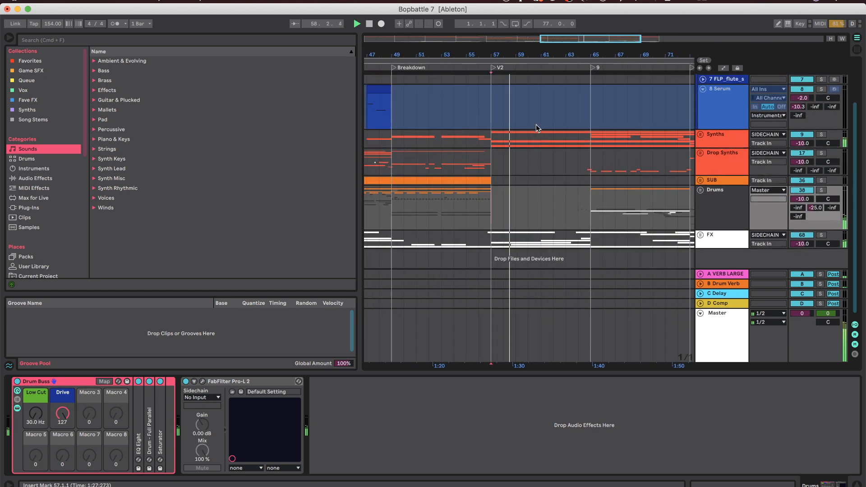
{"action": "scroll", "coordinate": [564, 126], "scroll_direction": "up", "scroll_amount": 2}
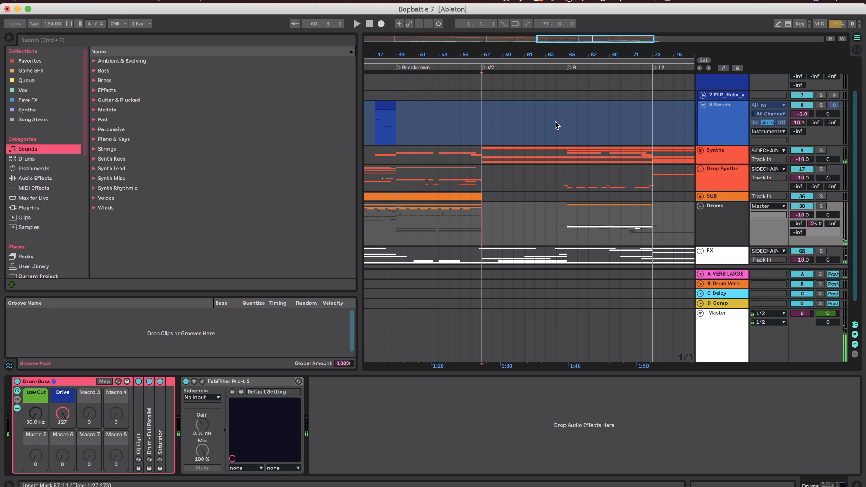
- Examine the arrangement from V2 to the end across the Synths, Drop Synths, Drums and FX groups
{"action": "left_click", "coordinate": [554, 123]}
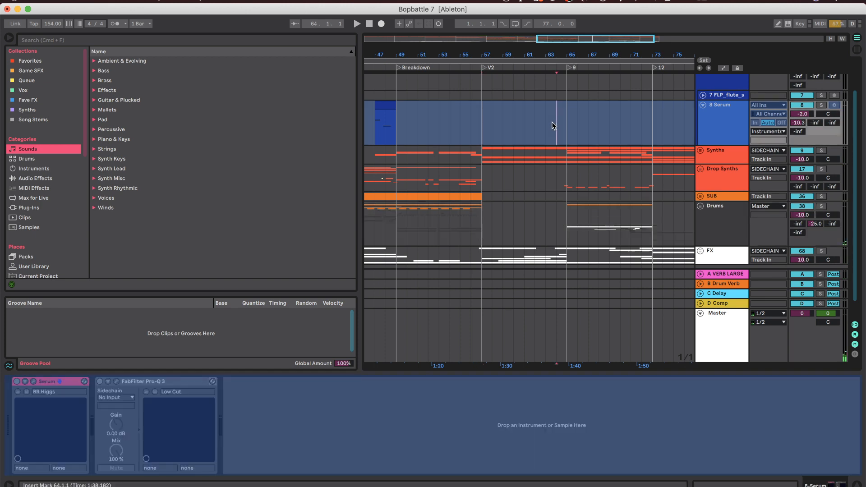
{"action": "scroll", "coordinate": [553, 124], "scroll_direction": "down", "scroll_amount": 5}
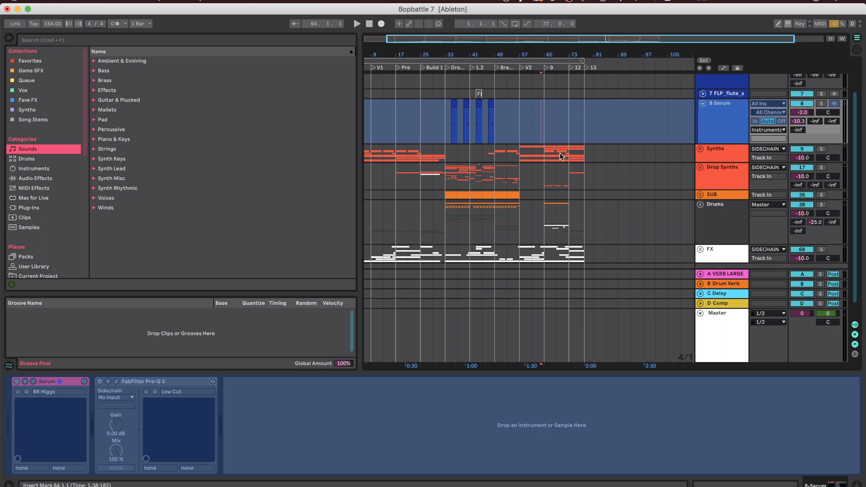
{"action": "scroll", "coordinate": [556, 153], "scroll_direction": "up", "scroll_amount": 5}
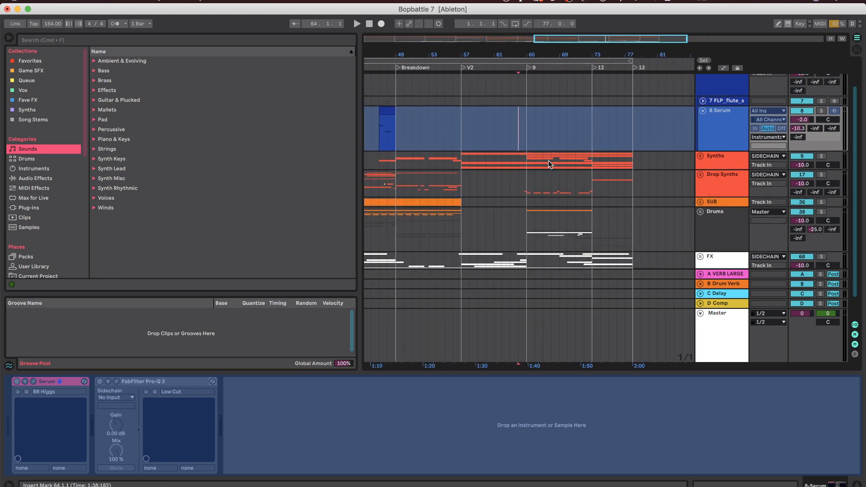
{"action": "scroll", "coordinate": [544, 163], "scroll_direction": "down", "scroll_amount": 4}
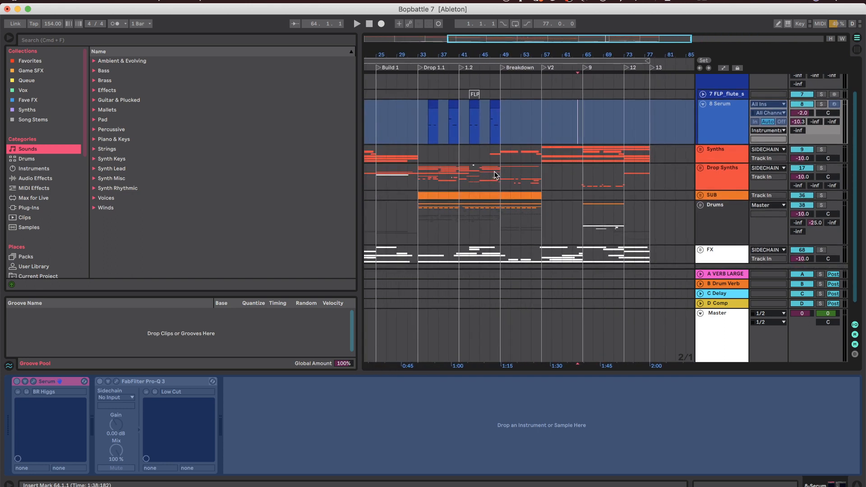
{"action": "scroll", "coordinate": [554, 124], "scroll_direction": "up", "scroll_amount": 3}
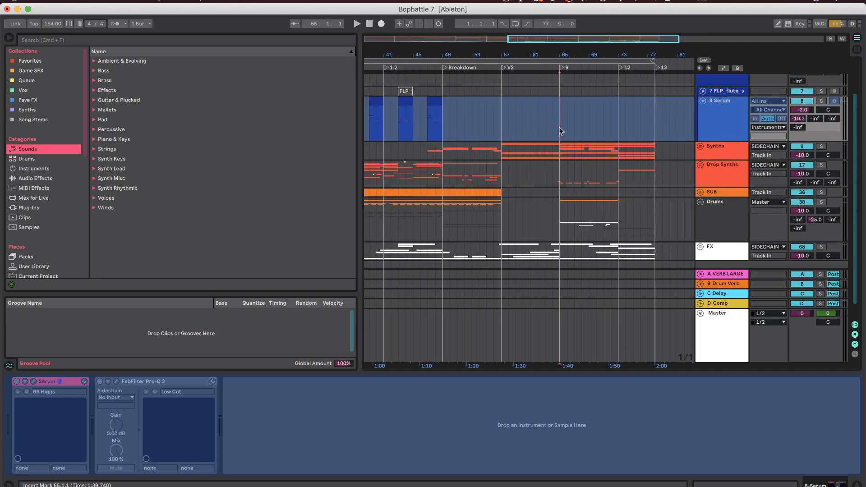
{"action": "left_click_drag", "start_coordinate": [655, 217], "coordinate": [659, 381]}
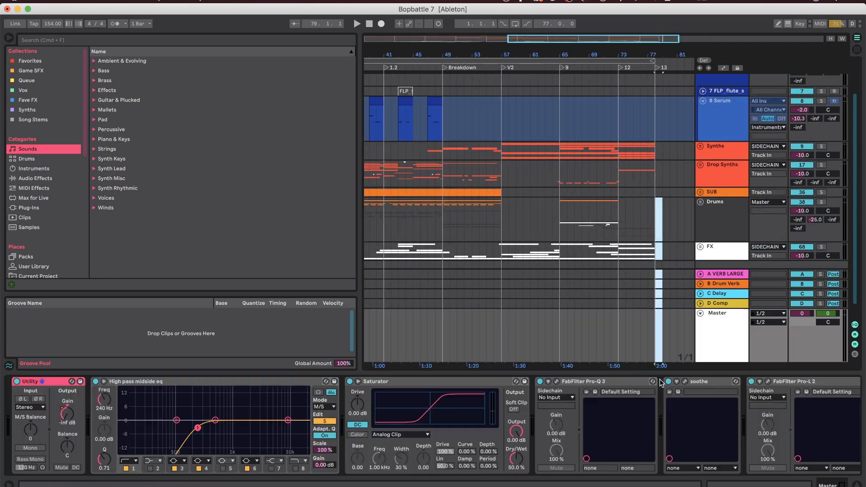
{"action": "left_click", "coordinate": [508, 164]}
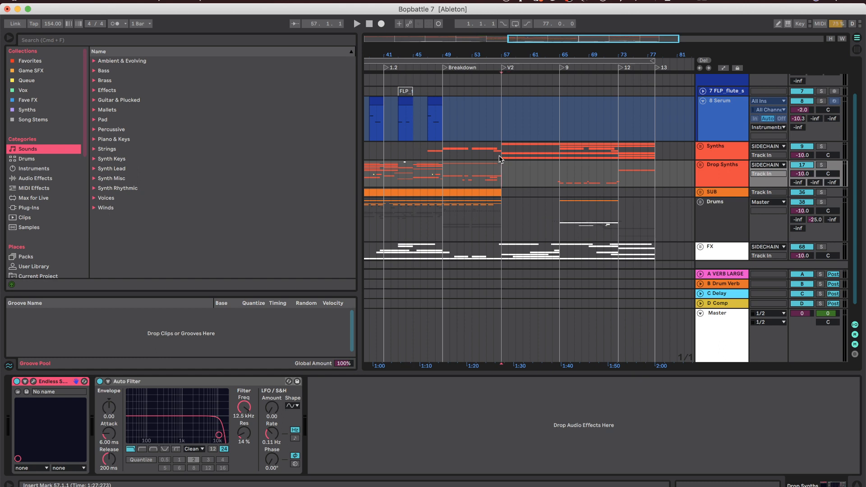
{"action": "left_click", "coordinate": [500, 155]}
{"action": "scroll", "coordinate": [558, 150], "scroll_direction": "up", "scroll_amount": 3}
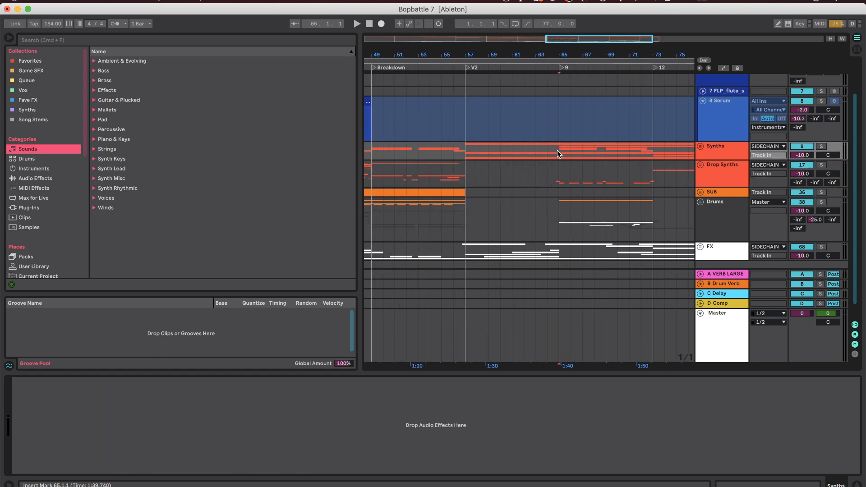
{"action": "left_click", "coordinate": [547, 151]}
{"action": "scroll", "coordinate": [546, 151], "scroll_direction": "up", "scroll_amount": 2}
{"action": "scroll", "coordinate": [546, 151], "scroll_direction": "down", "scroll_amount": 4}
{"action": "scroll", "coordinate": [546, 154], "scroll_direction": "up", "scroll_amount": 4}
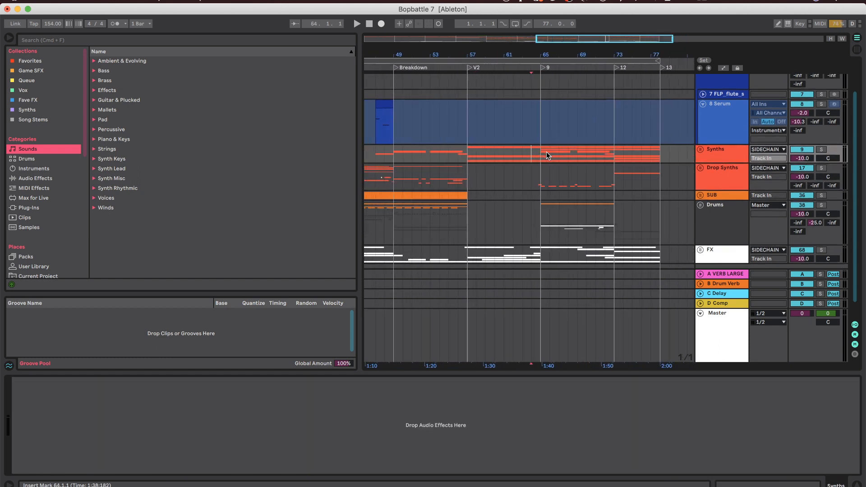
{"action": "scroll", "coordinate": [521, 161], "scroll_direction": "down", "scroll_amount": 1}
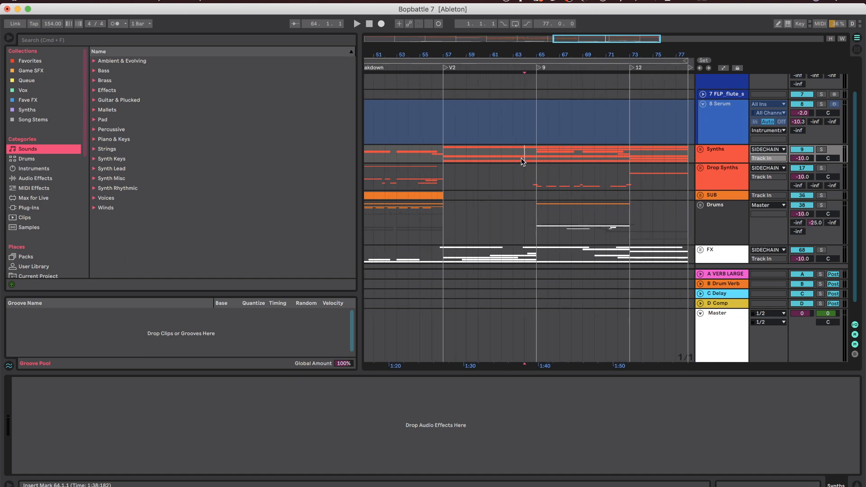
- Play the full mix from the start of section 9 at 65.1.1
{"action": "left_click", "coordinate": [524, 176]}
{"action": "key", "text": "space"}
{"action": "scroll", "coordinate": [547, 177], "scroll_direction": "up", "scroll_amount": 1}
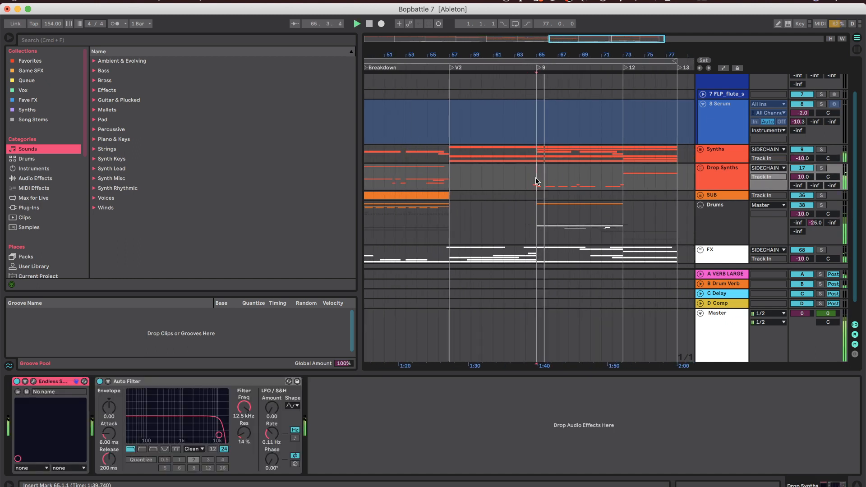
{"action": "left_click", "coordinate": [534, 182]}
{"action": "scroll", "coordinate": [534, 182], "scroll_direction": "up", "scroll_amount": 1}
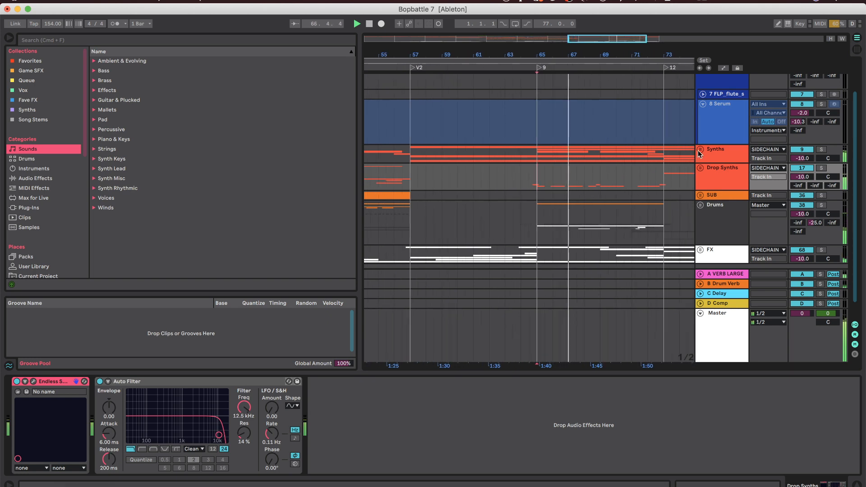
- Unfold the Synths group and examine the clips on its tracks, from 11 Droeloe Pl to 16 Pad
{"action": "left_click", "coordinate": [700, 149]}
{"action": "scroll", "coordinate": [697, 163], "scroll_direction": "down", "scroll_amount": 5}
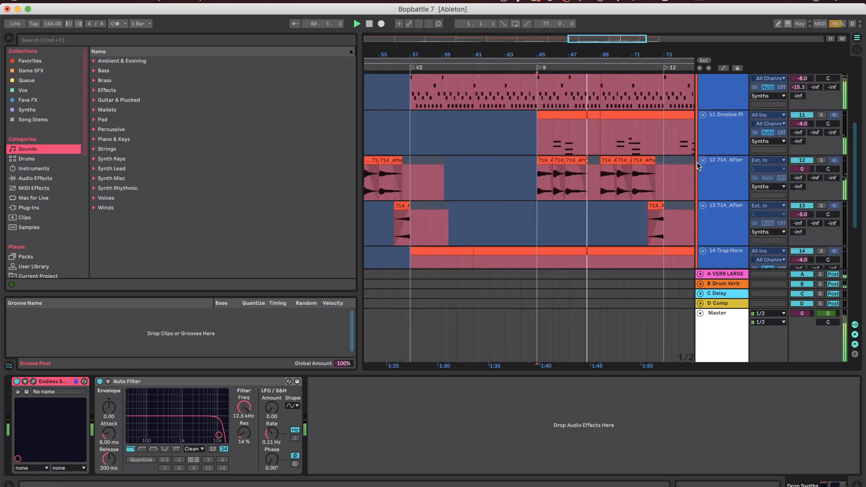
{"action": "scroll", "coordinate": [698, 166], "scroll_direction": "down", "scroll_amount": 2}
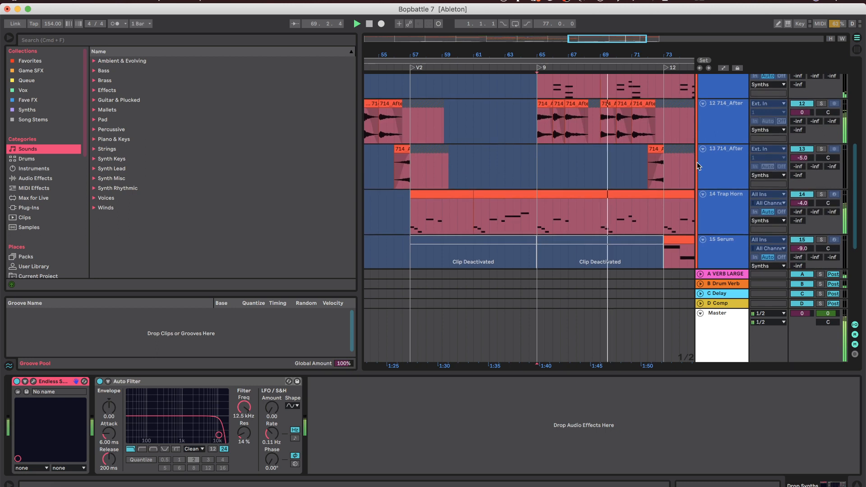
{"action": "scroll", "coordinate": [697, 165], "scroll_direction": "down", "scroll_amount": 2}
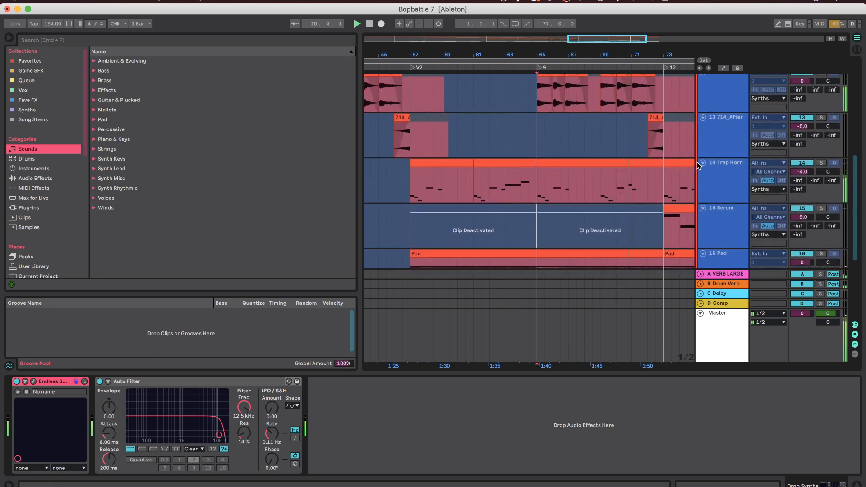
{"action": "scroll", "coordinate": [626, 172], "scroll_direction": "down", "scroll_amount": 3}
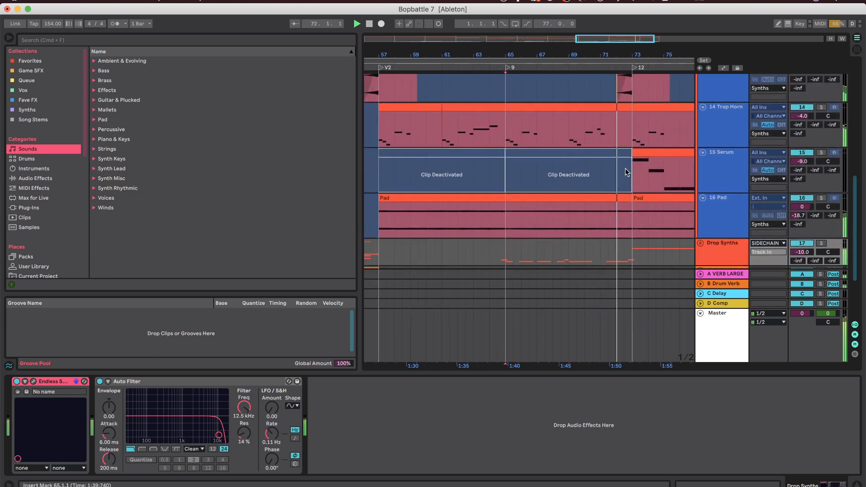
{"action": "scroll", "coordinate": [626, 169], "scroll_direction": "up", "scroll_amount": 6}
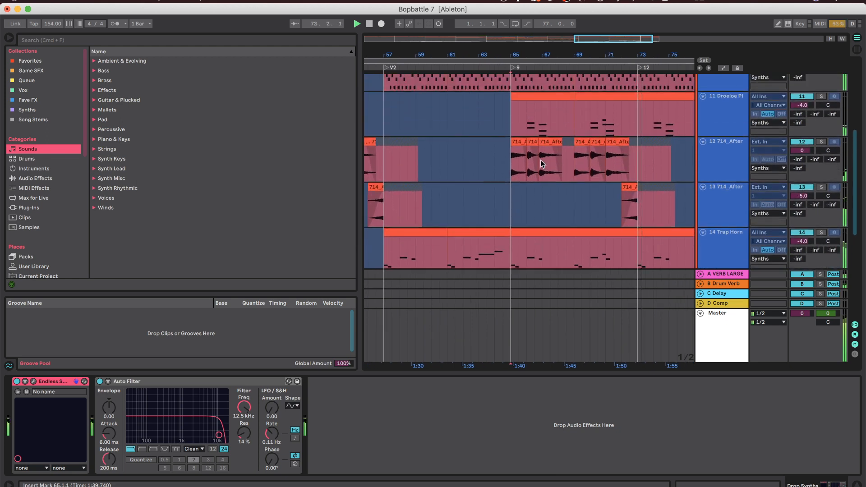
- Solo the 12 714_After track and play it from 65.1.1, first alone and then together with 11 Droeloe Pl soloed
{"action": "left_click", "coordinate": [509, 167]}
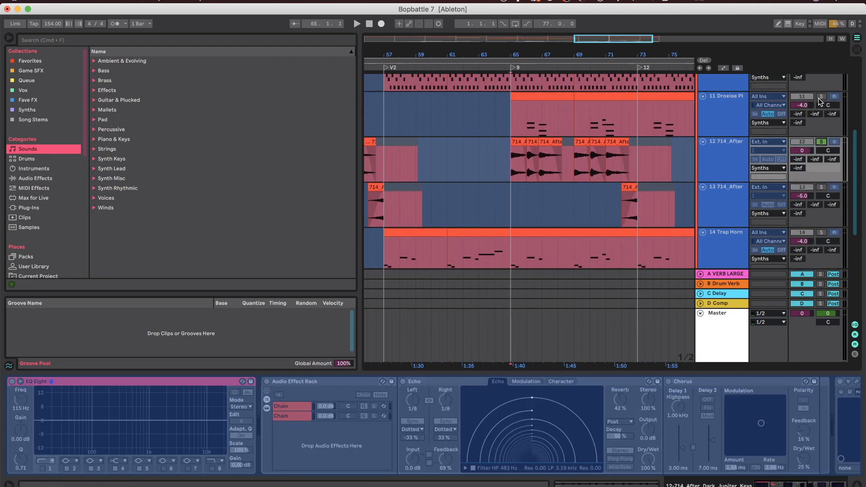
{"action": "key", "text": "space"}
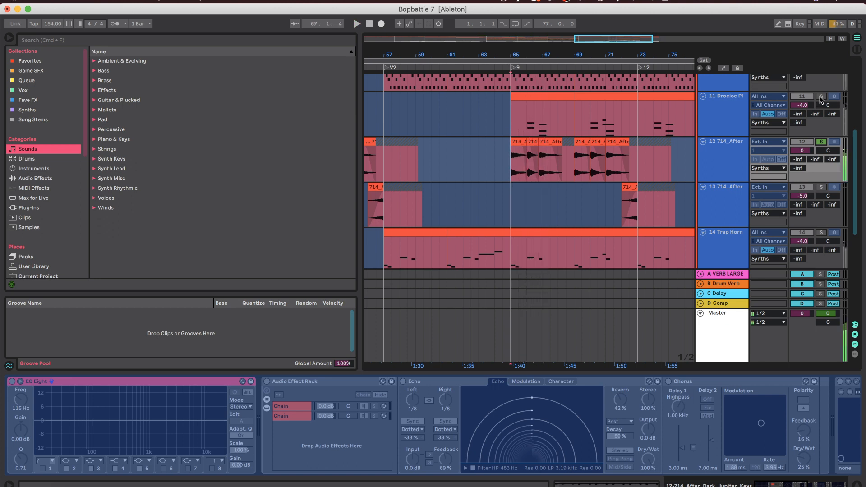
{"action": "scroll", "coordinate": [589, 110], "scroll_direction": "up", "scroll_amount": 3}
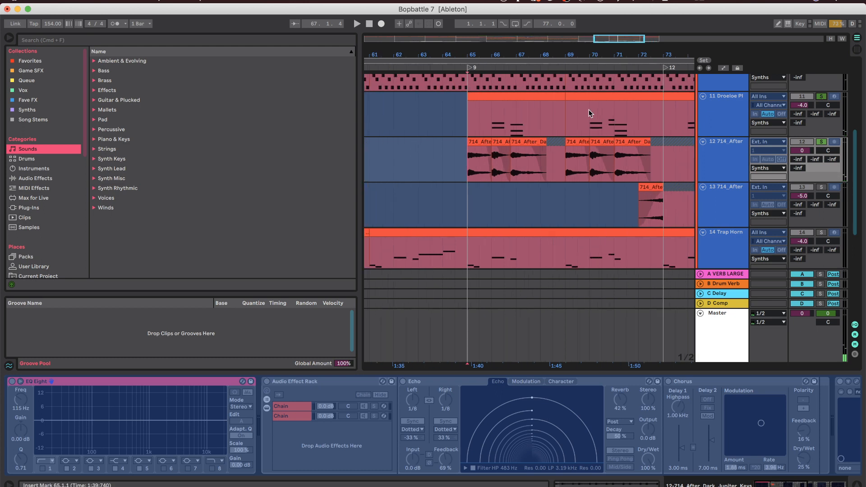
{"action": "key", "text": "space"}
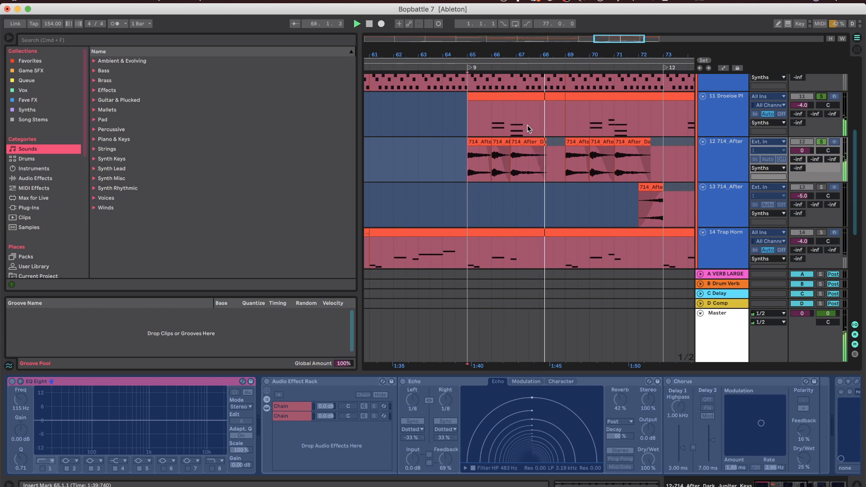
{"action": "key", "text": "space"}
- Show the device chain of the 11 Droeloe Pl track and unfreeze the track
{"action": "left_click", "coordinate": [721, 120]}
{"action": "left_click", "coordinate": [721, 121]}
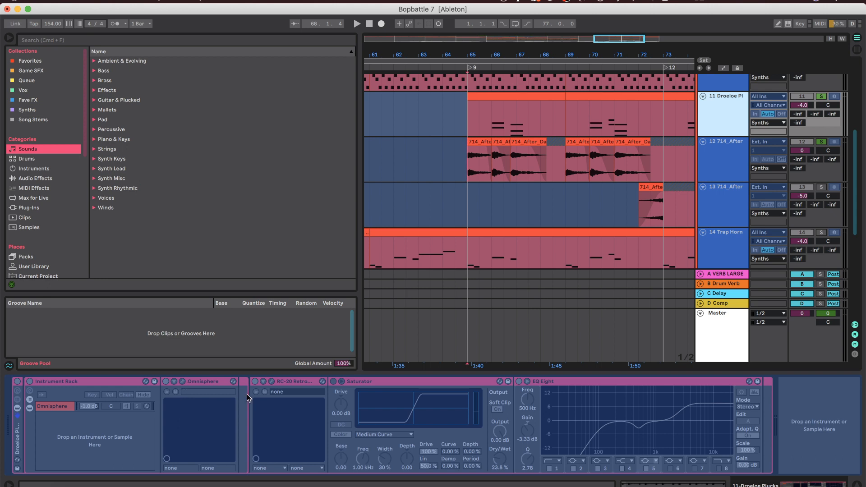
{"action": "right_click", "coordinate": [735, 110]}
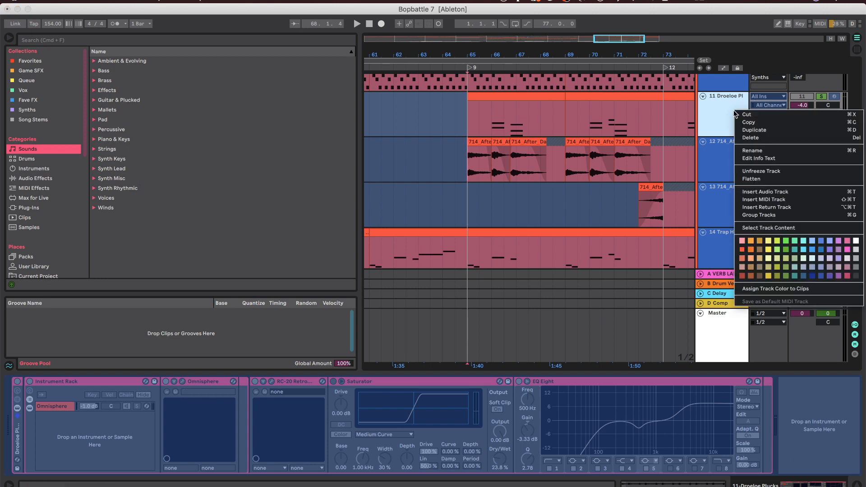
{"action": "left_click", "coordinate": [749, 171]}
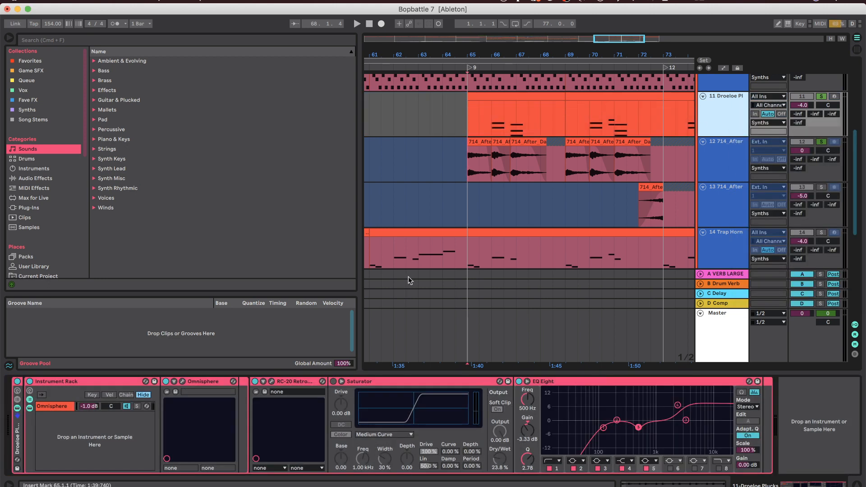
- Open the Omnisphere instrument on the 11 Droeloe Pl track to view its patch, and close its window
{"action": "left_click", "coordinate": [182, 382]}
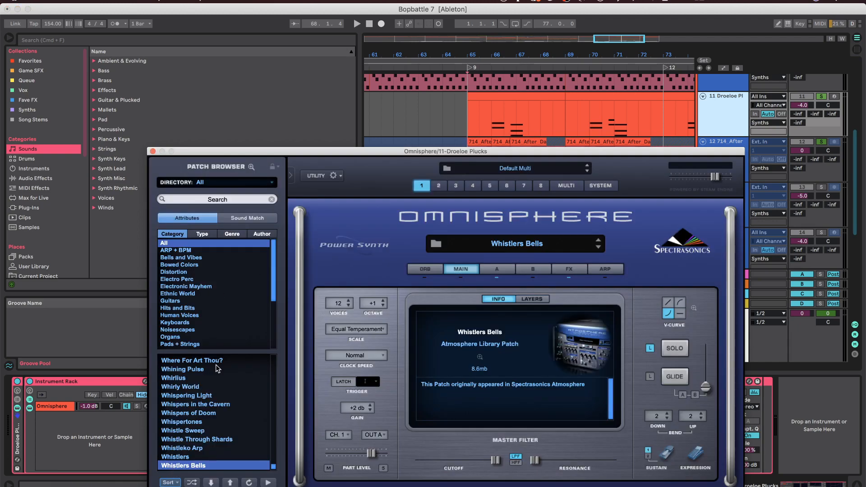
{"action": "left_click", "coordinate": [152, 151]}
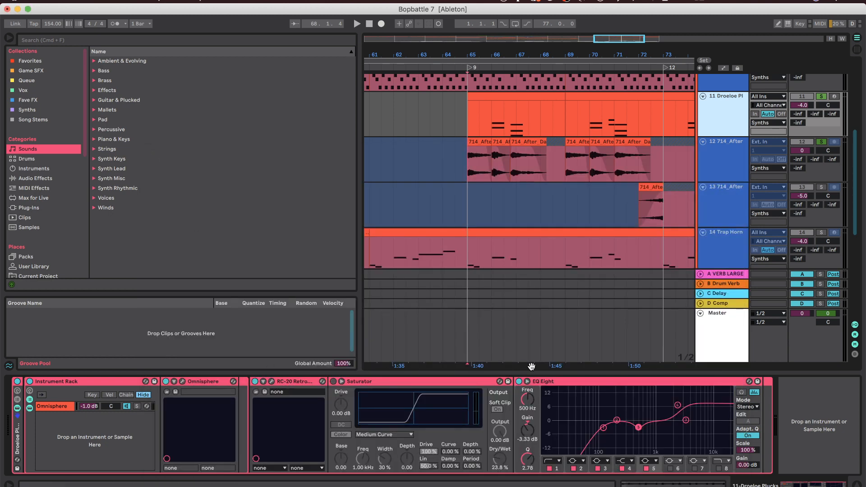
- Play the soloed 11 Droeloe Pl and 12 714_After tracks from 65.1.1 and freeze 11 Droeloe Pl again
{"action": "key", "text": "space"}
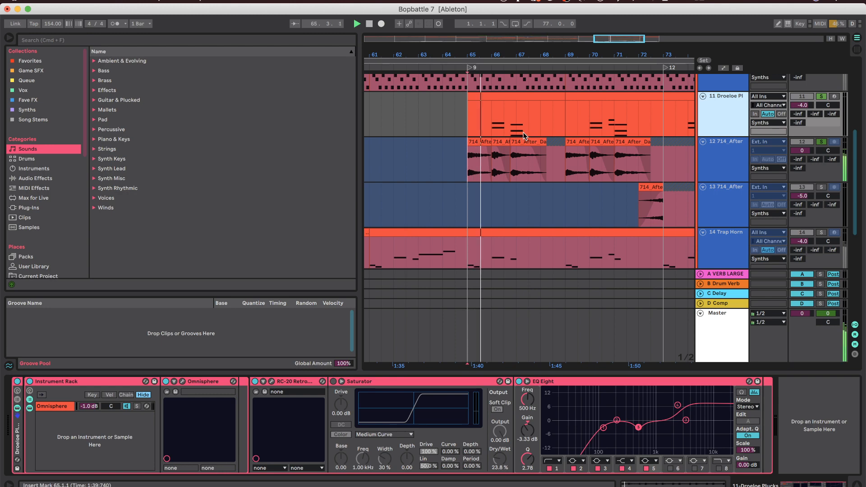
{"action": "left_click", "coordinate": [806, 100]}
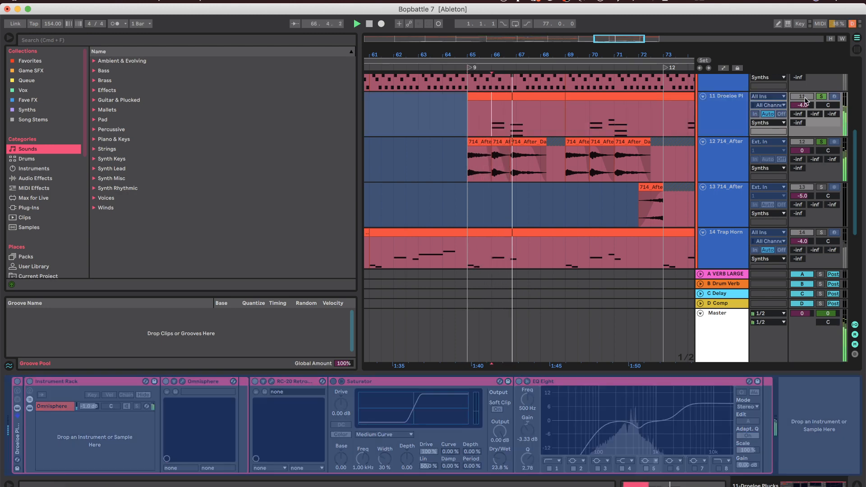
{"action": "scroll", "coordinate": [744, 143], "scroll_direction": "up", "scroll_amount": 3}
{"action": "key", "text": "space"}
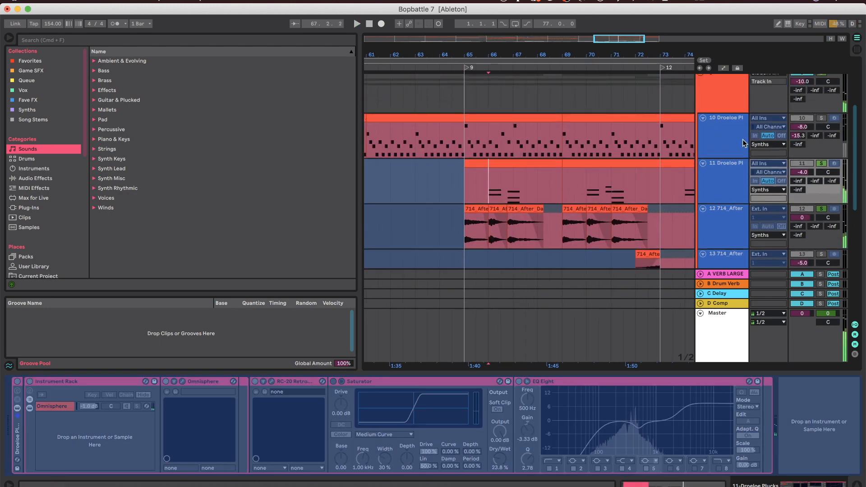
- Solo the 10 Droeloe Pl track, play it from 65.1.1 and show its Arpeggiator and Auto Filter chain
{"action": "left_click", "coordinate": [460, 139]}
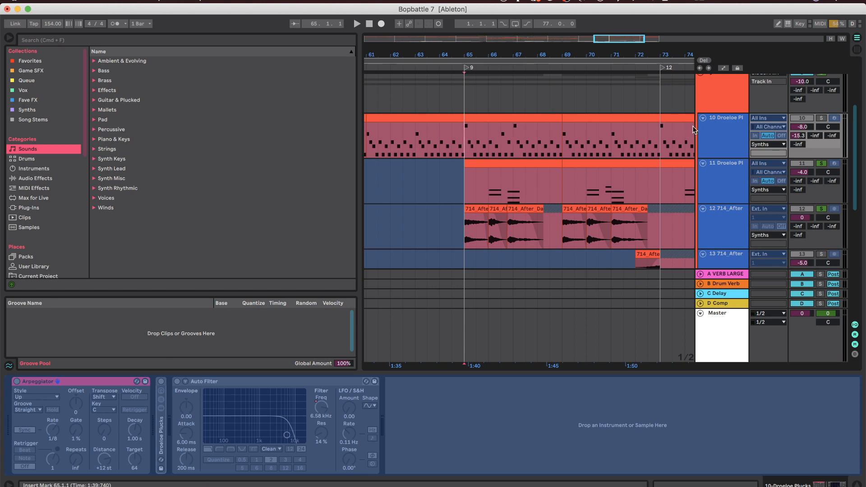
{"action": "left_click", "coordinate": [821, 117]}
{"action": "key", "text": "space"}
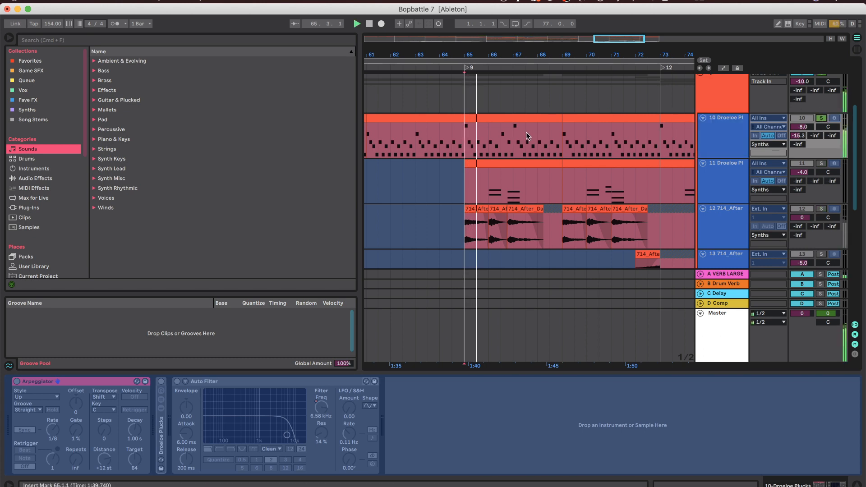
{"action": "left_click", "coordinate": [721, 140]}
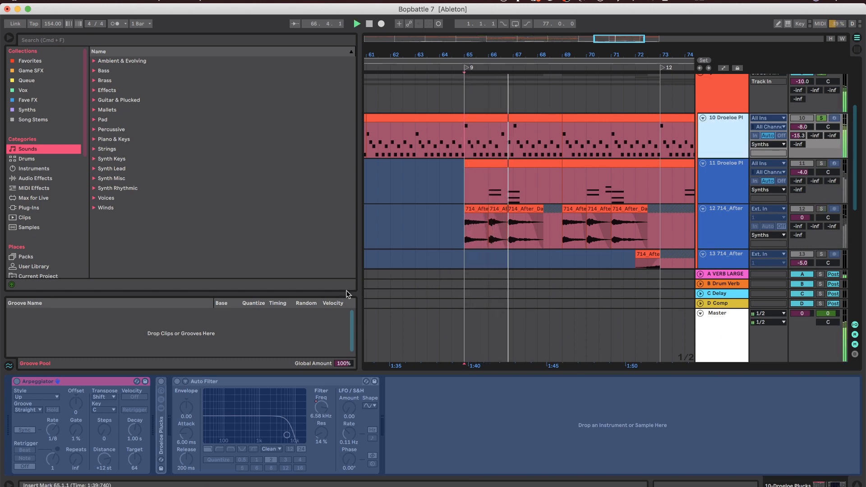
{"action": "key", "text": "space"}
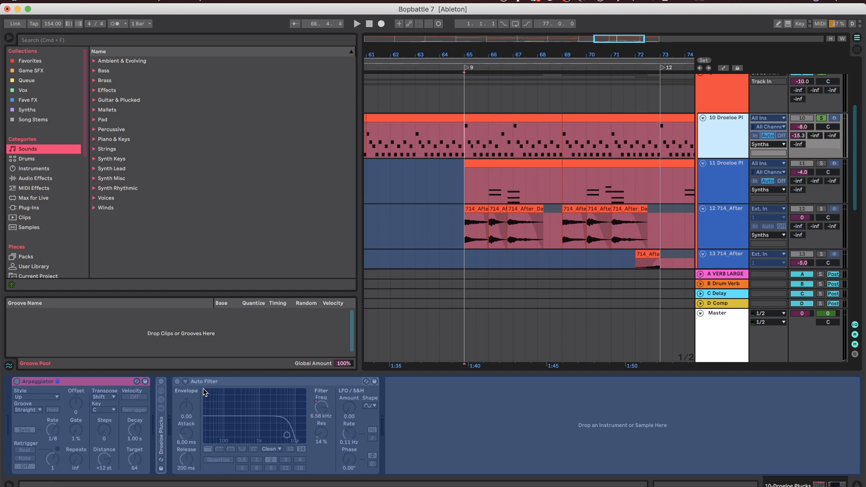
- Replay the 10 Droeloe Pl track from 65.1.1 and end the solo so all tracks are audible
{"action": "scroll", "coordinate": [477, 153], "scroll_direction": "up", "scroll_amount": 1}
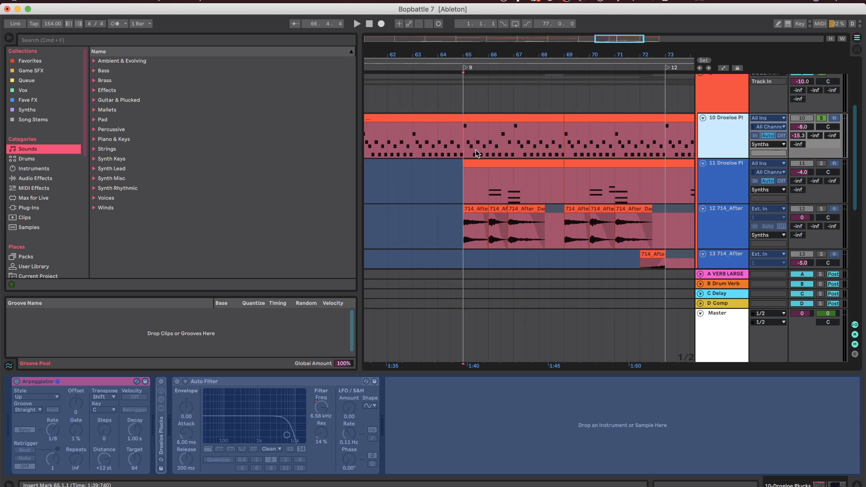
{"action": "scroll", "coordinate": [477, 153], "scroll_direction": "up", "scroll_amount": 2}
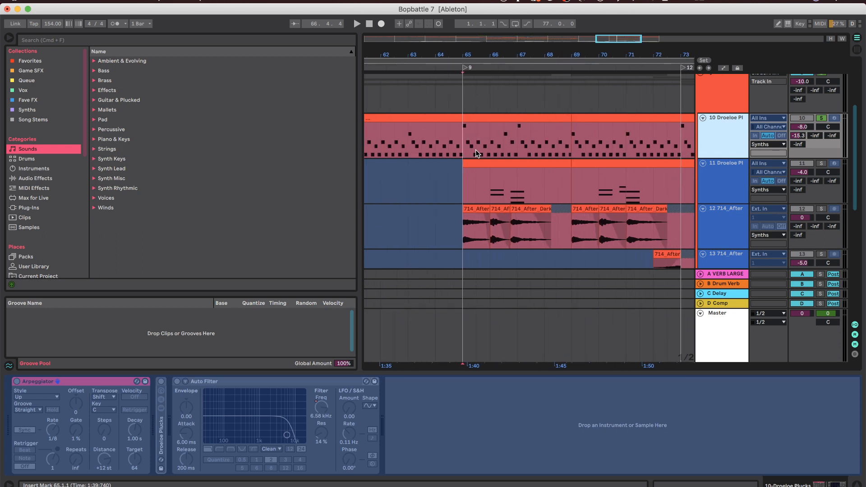
{"action": "key", "text": "space"}
{"action": "scroll", "coordinate": [503, 137], "scroll_direction": "down", "scroll_amount": 2}
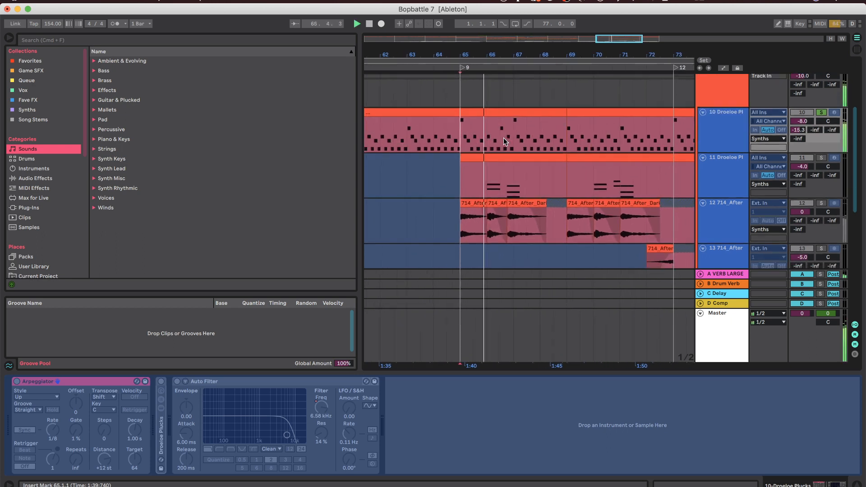
{"action": "scroll", "coordinate": [504, 138], "scroll_direction": "down", "scroll_amount": 1}
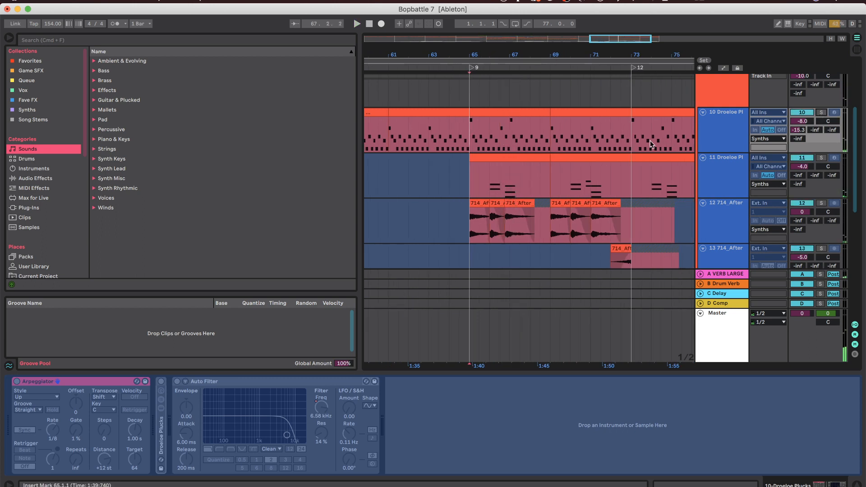
- Examine the Synths group's clips through sections 9 and 12, from 10 Droeloe Pl down to 16 Pad
{"action": "scroll", "coordinate": [650, 143], "scroll_direction": "down", "scroll_amount": 3}
{"action": "scroll", "coordinate": [651, 144], "scroll_direction": "right", "scroll_amount": 5}
{"action": "scroll", "coordinate": [651, 143], "scroll_direction": "down", "scroll_amount": 2}
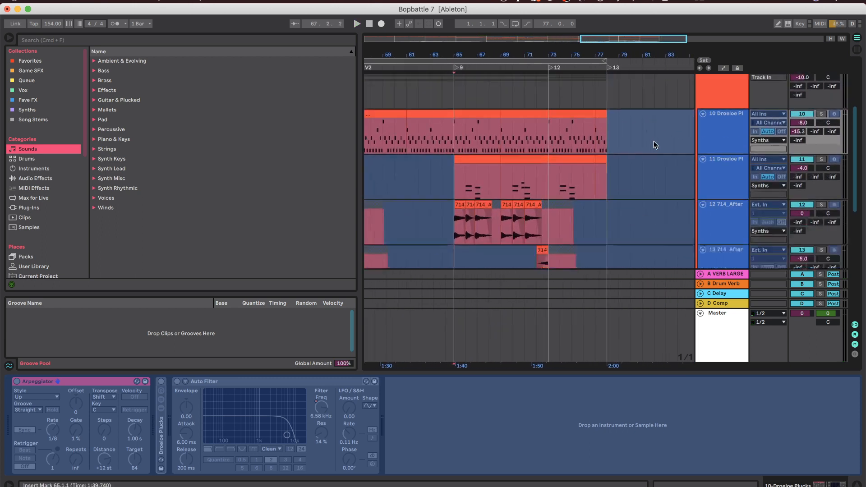
{"action": "scroll", "coordinate": [655, 145], "scroll_direction": "down", "scroll_amount": 3}
{"action": "scroll", "coordinate": [662, 199], "scroll_direction": "down", "scroll_amount": 2}
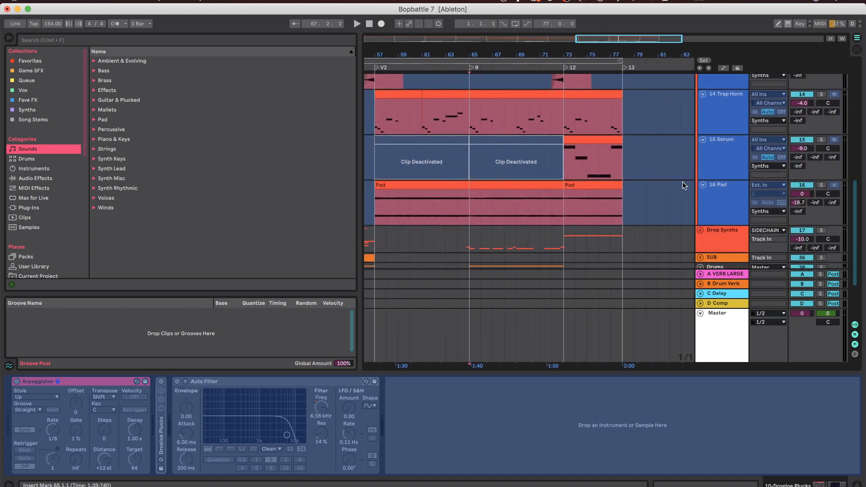
{"action": "scroll", "coordinate": [683, 182], "scroll_direction": "left", "scroll_amount": 1}
{"action": "scroll", "coordinate": [683, 182], "scroll_direction": "up", "scroll_amount": 5}
{"action": "scroll", "coordinate": [683, 182], "scroll_direction": "right", "scroll_amount": 1}
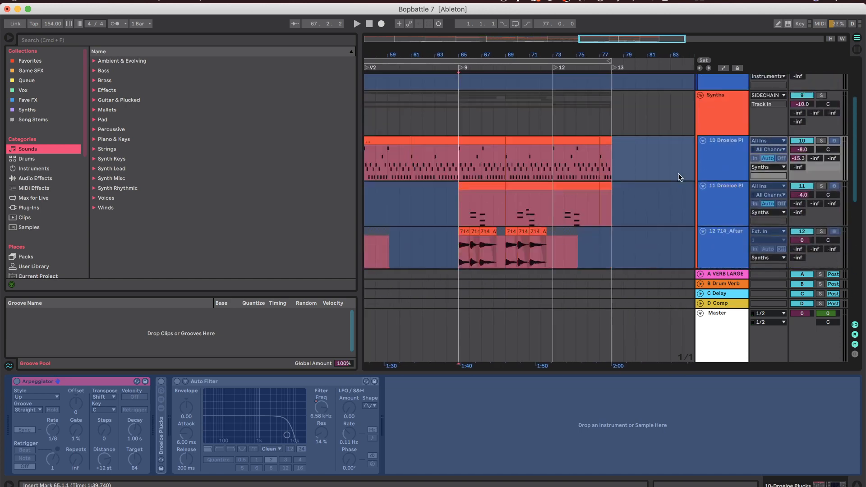
- Fold the Synths group and play the full mix from the start of section 12 at 73.1.1
{"action": "left_click", "coordinate": [702, 102]}
{"action": "left_click", "coordinate": [553, 129]}
{"action": "key", "text": "space"}
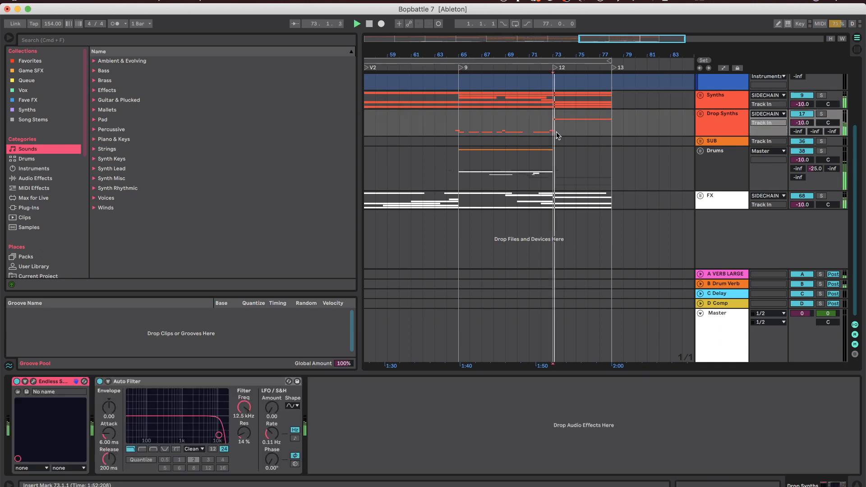
- Show the Utility Gain automation on the Master track over section 12, then hide automation and stop playback
{"action": "key", "text": "a"}
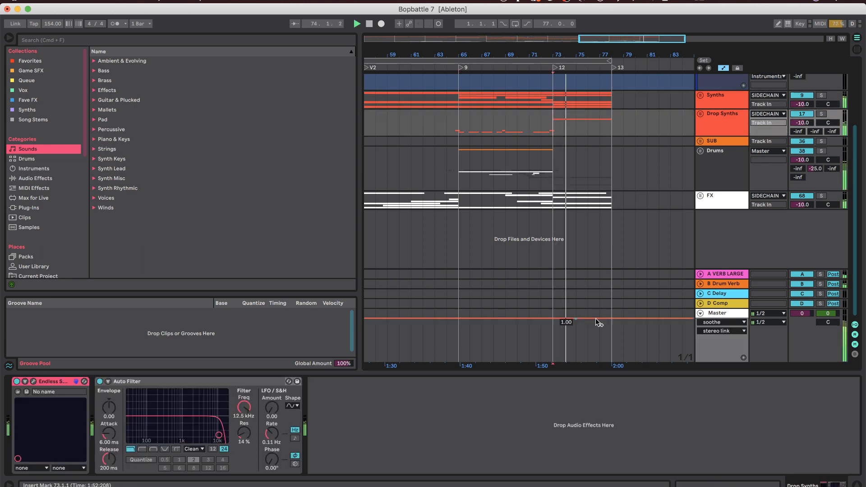
{"action": "left_click", "coordinate": [710, 322]}
{"action": "key", "text": "Escape"}
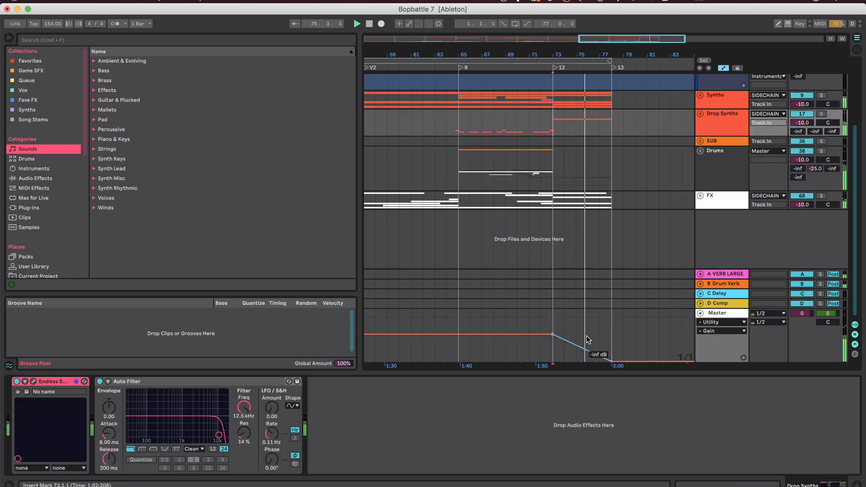
{"action": "key", "text": "a"}
{"action": "key", "text": "space"}
- Show the whole arrangement and look through the Master track's device chain from Utility to the last plug-in
{"action": "key", "text": "minus"}
{"action": "key", "text": "minus"}
{"action": "key", "text": "minus"}
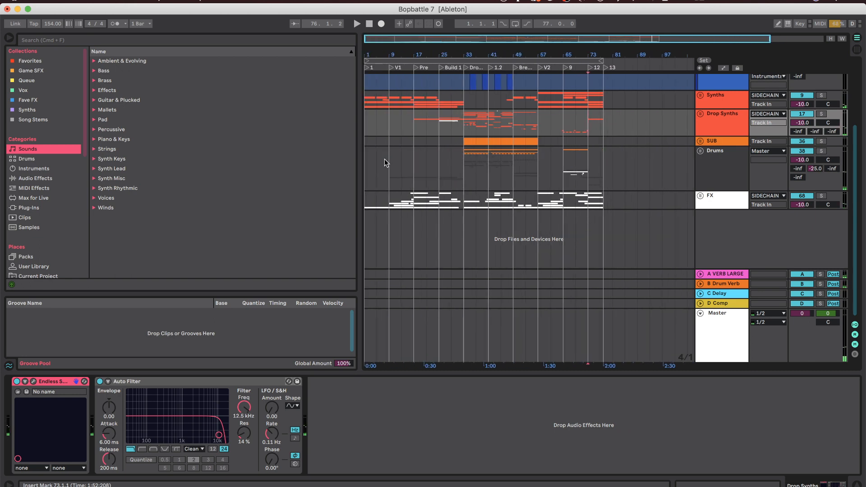
{"action": "left_click", "coordinate": [715, 320]}
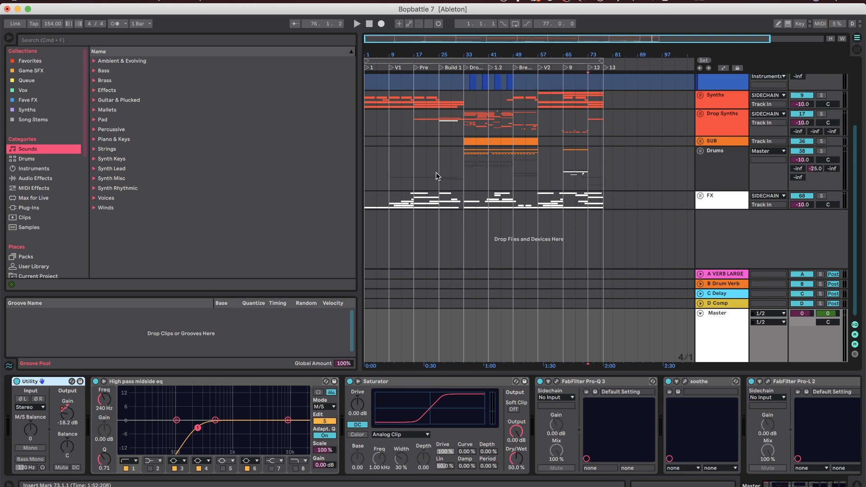
{"action": "scroll", "coordinate": [569, 409], "scroll_direction": "right", "scroll_amount": 2}
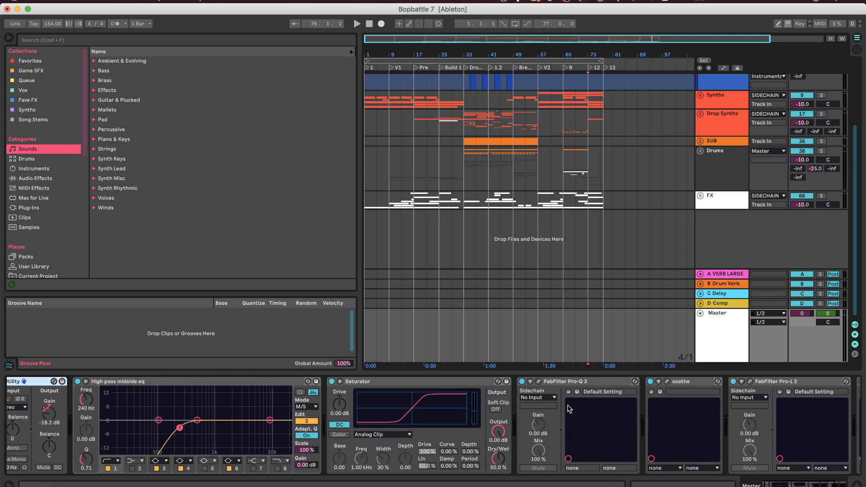
{"action": "scroll", "coordinate": [519, 398], "scroll_direction": "right", "scroll_amount": 6}
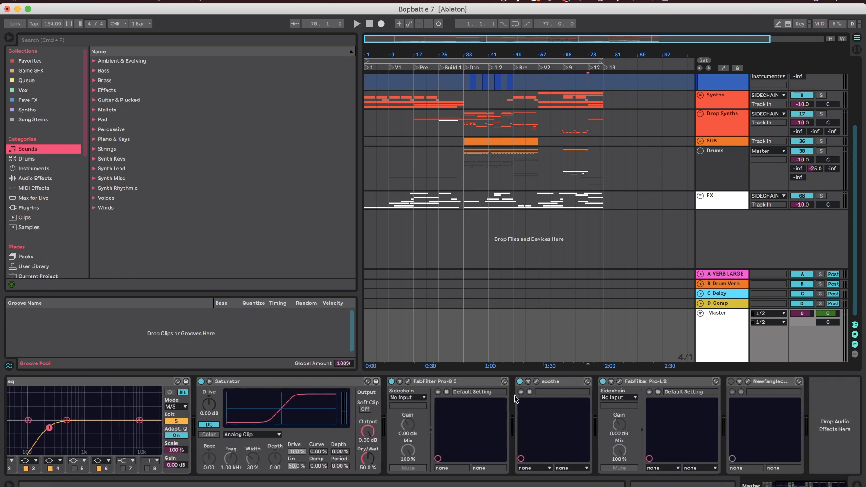
{"action": "scroll", "coordinate": [515, 396], "scroll_direction": "left", "scroll_amount": 4}
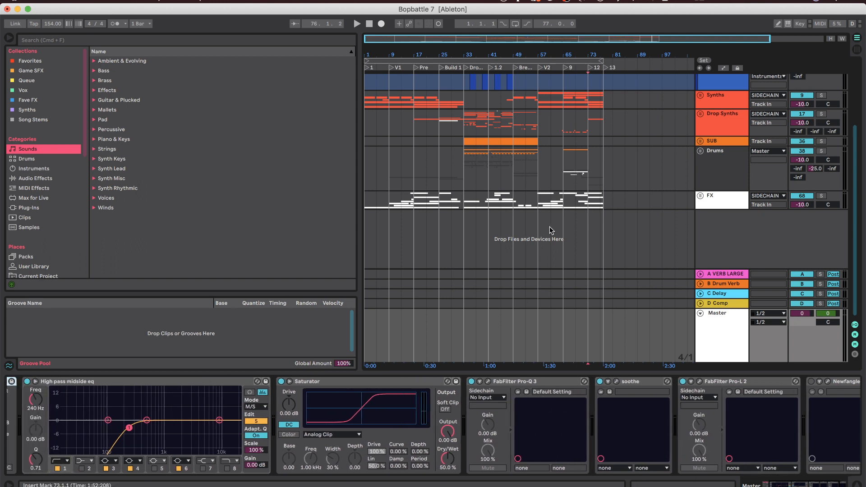
- Fold the Instruments group to bring all the track groups into view
{"action": "scroll", "coordinate": [550, 227], "scroll_direction": "up", "scroll_amount": 4}
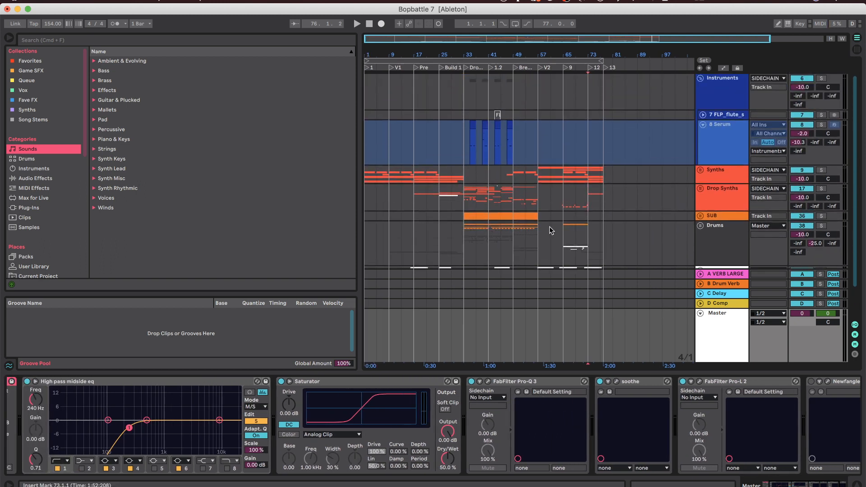
{"action": "scroll", "coordinate": [549, 227], "scroll_direction": "up", "scroll_amount": 1}
{"action": "left_click", "coordinate": [701, 98]}
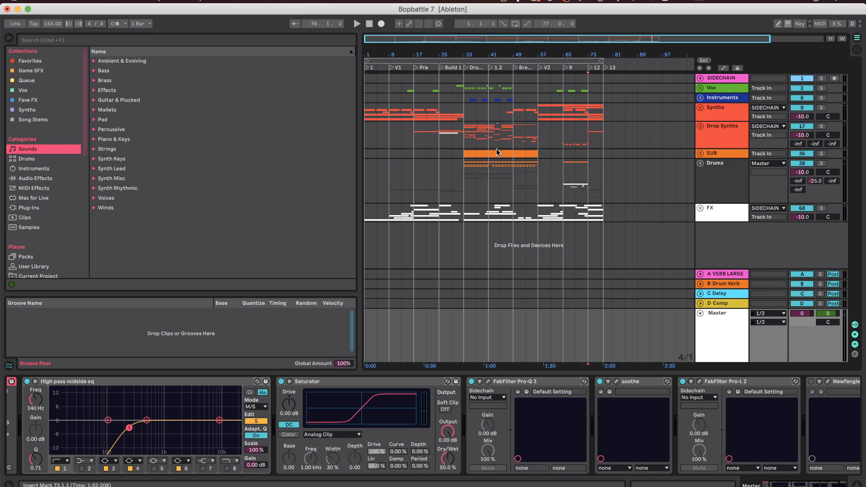
- Select the time range from 1.1.1 to 17.1.1 across the Synths and Drop Synths groups
{"action": "left_click", "coordinate": [370, 128]}
{"action": "left_click_drag", "start_coordinate": [369, 128], "coordinate": [415, 123]}
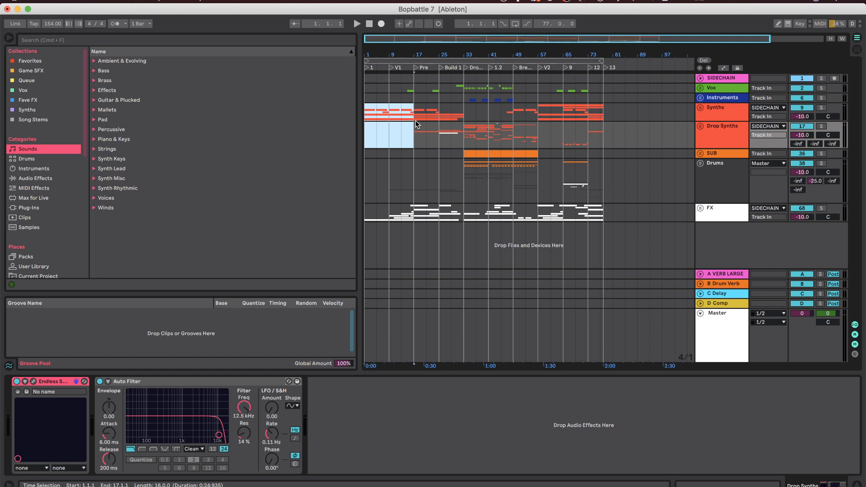
{"action": "key", "text": "minus"}
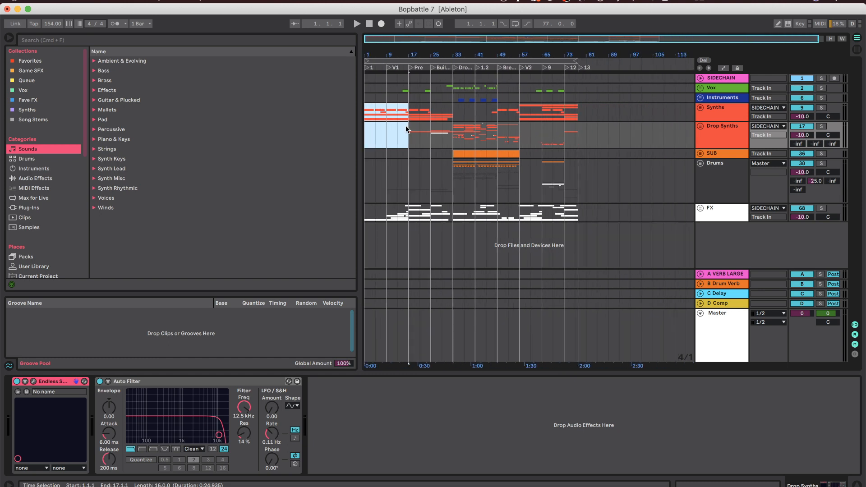
- Show the Master track's device chain again and review its High pass midside eq and Saturator
{"action": "left_click", "coordinate": [403, 353]}
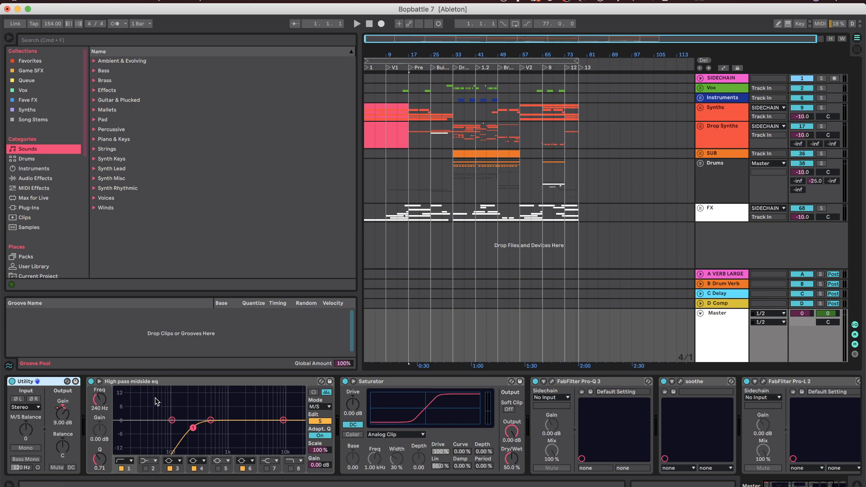
{"action": "left_click", "coordinate": [176, 385]}
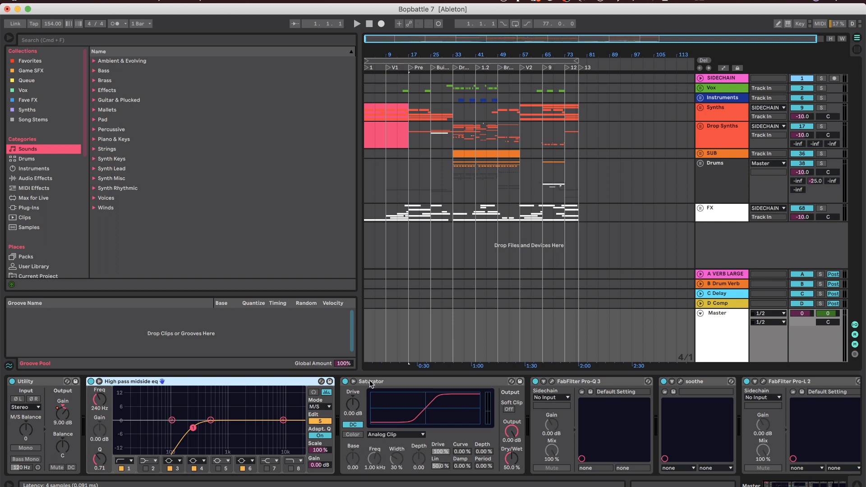
{"action": "left_click", "coordinate": [388, 381]}
{"action": "left_click", "coordinate": [276, 383]}
{"action": "left_click", "coordinate": [371, 383]}
{"action": "left_click_drag", "start_coordinate": [359, 379], "coordinate": [353, 380]}
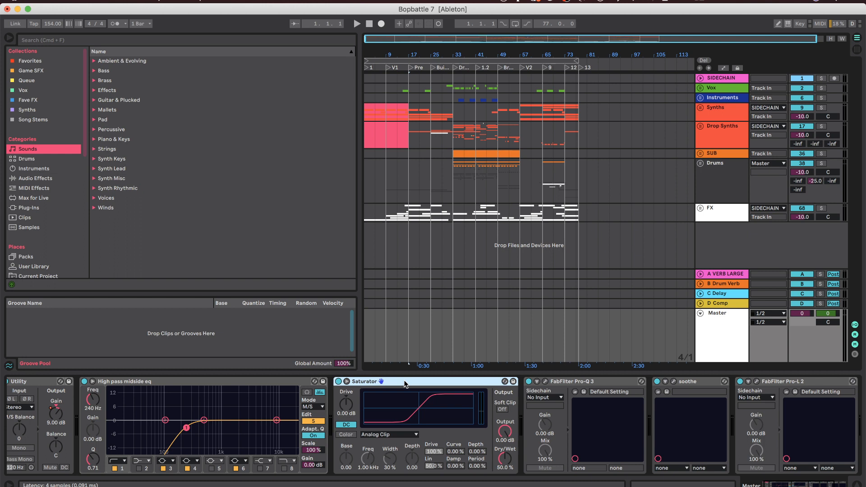
- Review FabFilter Pro-L 2 and Saturator in the Master chain and move along to FabFilter Pro-Q 3
{"action": "left_click", "coordinate": [754, 387]}
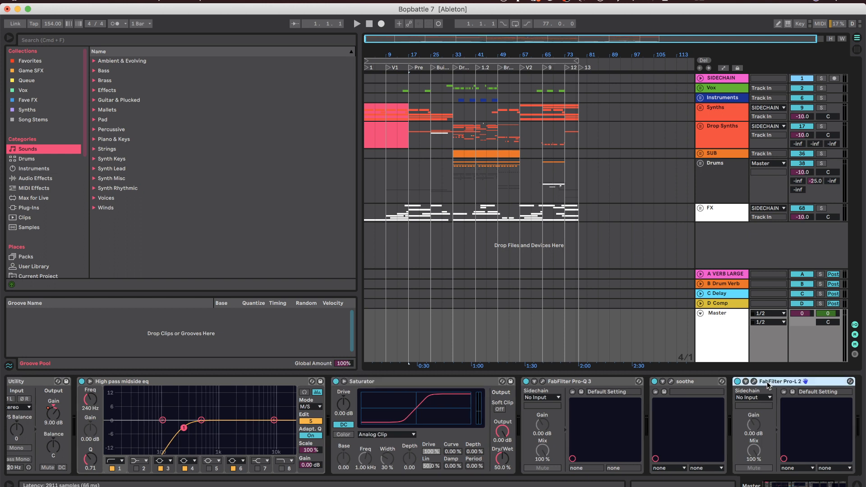
{"action": "left_click", "coordinate": [431, 385]}
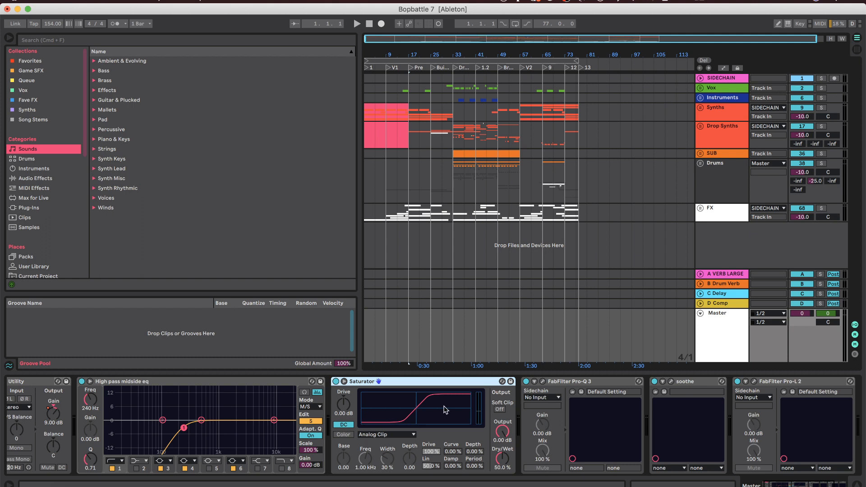
{"action": "scroll", "coordinate": [469, 406], "scroll_direction": "right", "scroll_amount": 3}
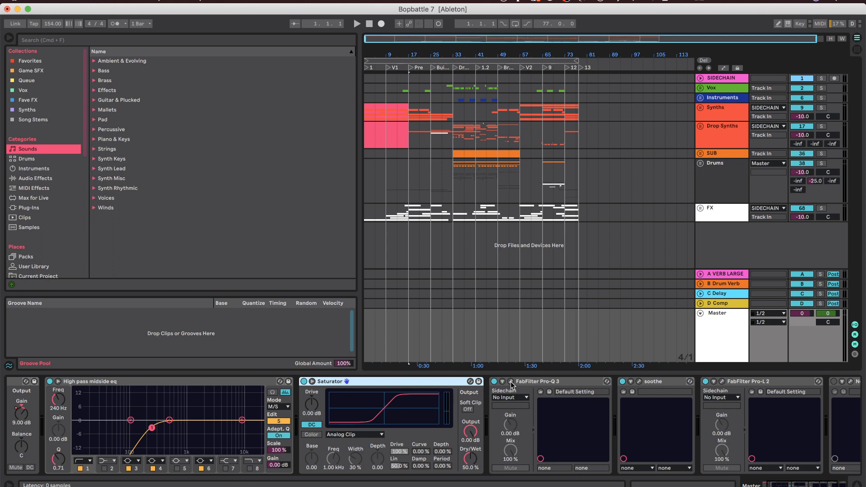
{"action": "scroll", "coordinate": [524, 384], "scroll_direction": "right", "scroll_amount": 1}
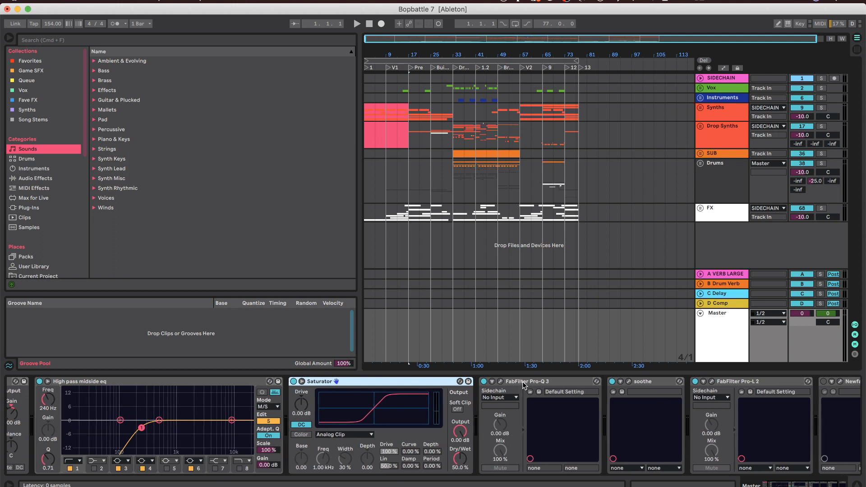
- Open FabFilter Pro-Q 3 from the Master chain, examine its EQ curve while the song plays, and close it
{"action": "left_click", "coordinate": [500, 381]}
{"action": "mouse_move", "coordinate": [208, 184]}
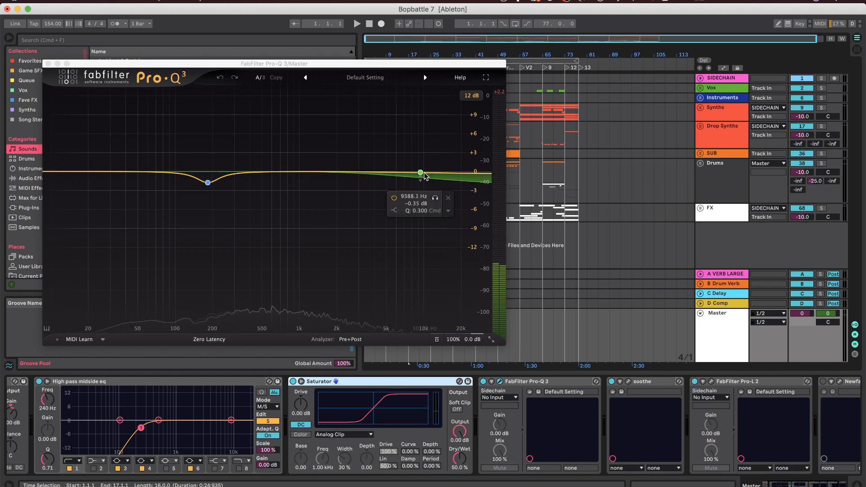
{"action": "key", "text": "space"}
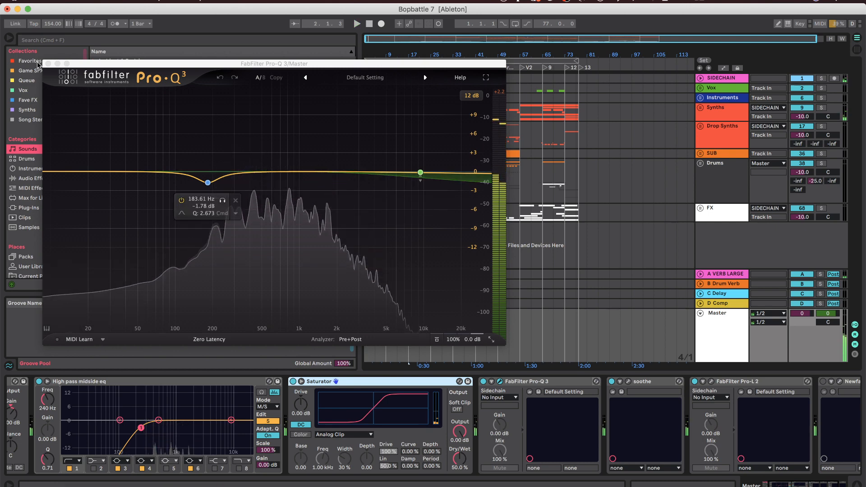
{"action": "left_click", "coordinate": [500, 381]}
- Open soothe from the Master chain, audition the drop from 33.1.1 through it, and close the plug-in
{"action": "left_click", "coordinate": [628, 382]}
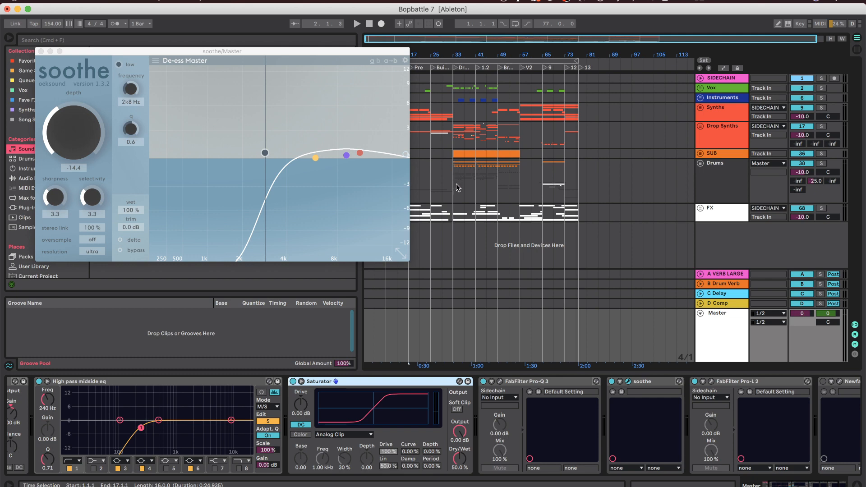
{"action": "left_click", "coordinate": [448, 345]}
{"action": "key", "text": "space"}
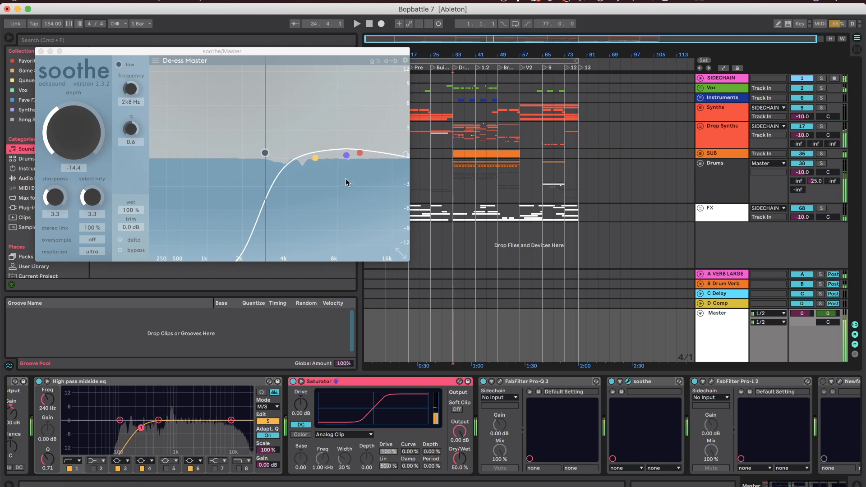
{"action": "key", "text": "space"}
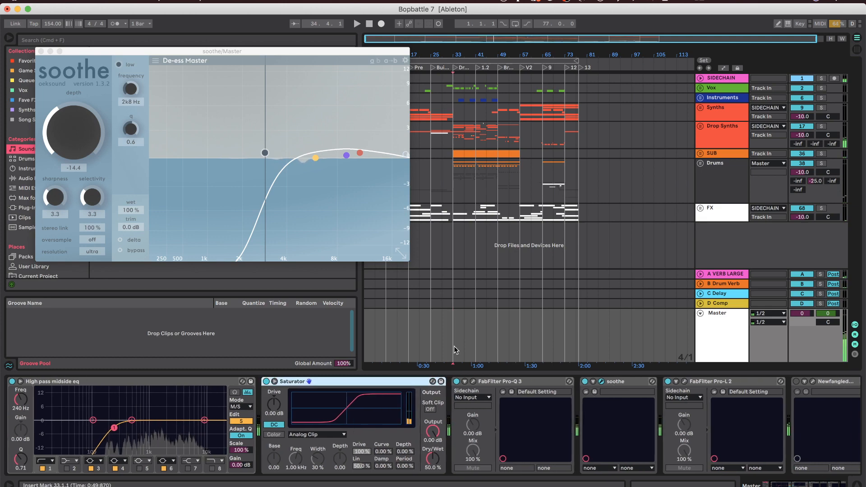
{"action": "left_click", "coordinate": [40, 51]}
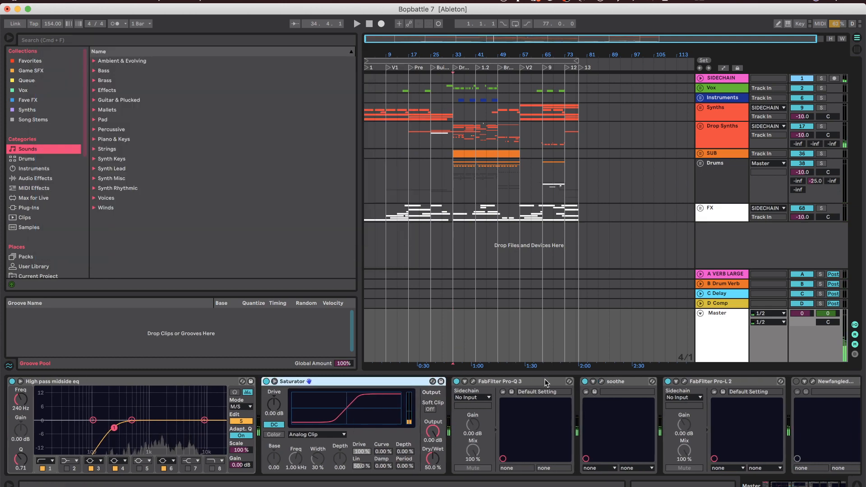
- Open FabFilter Pro-L 2 from the Master chain and set its output level to -0.1 dBTP, refining it to -0.2 dBTP
{"action": "scroll", "coordinate": [651, 442], "scroll_direction": "right", "scroll_amount": 3}
{"action": "left_click", "coordinate": [619, 381]}
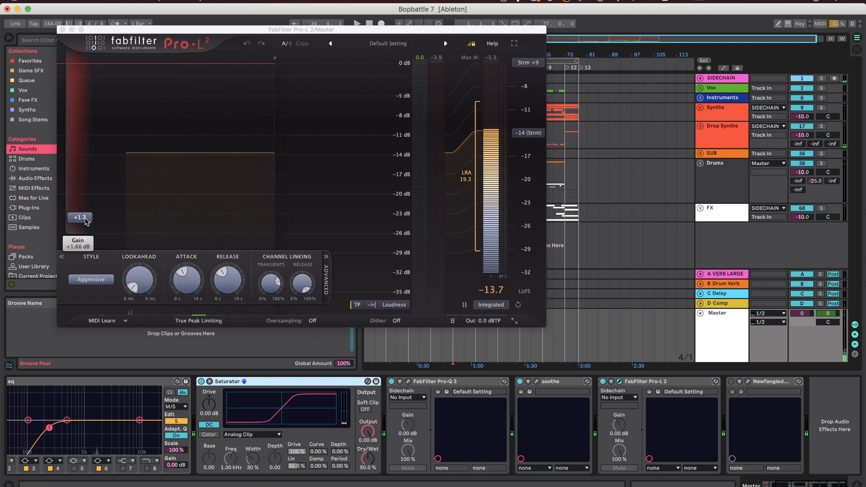
{"action": "mouse_move", "coordinate": [482, 321]}
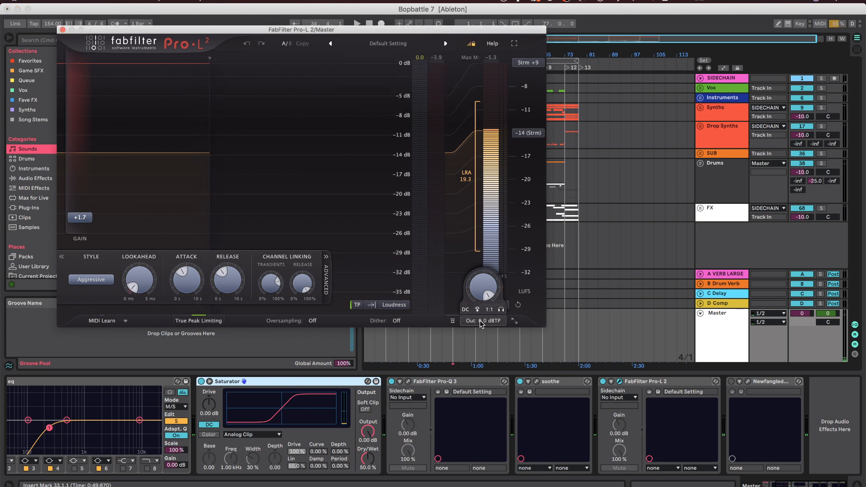
{"action": "double_click", "coordinate": [483, 286]}
{"action": "type", "text": "-0.1"}
{"action": "key", "text": "Return"}
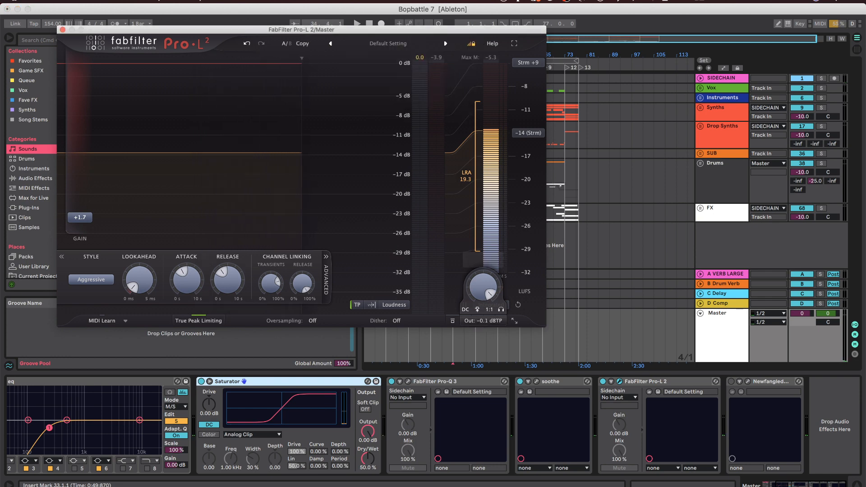
{"action": "double_click", "coordinate": [483, 286]}
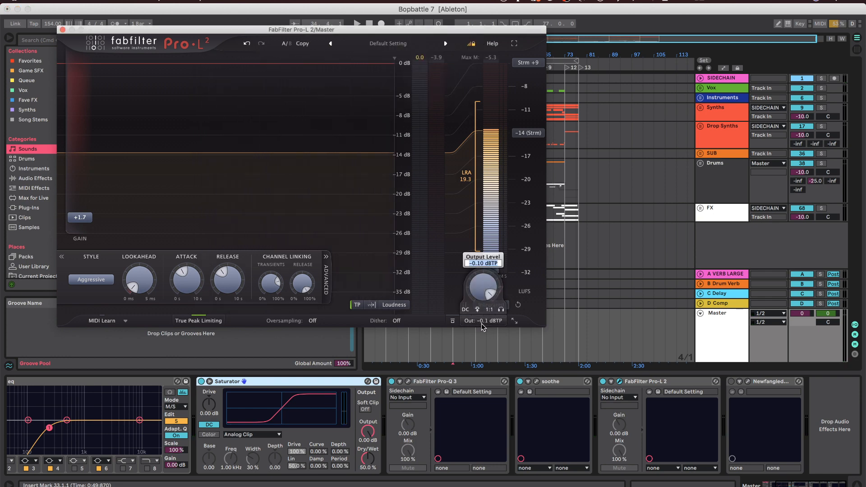
{"action": "type", "text": "-"}
{"action": "key", "text": "Return"}
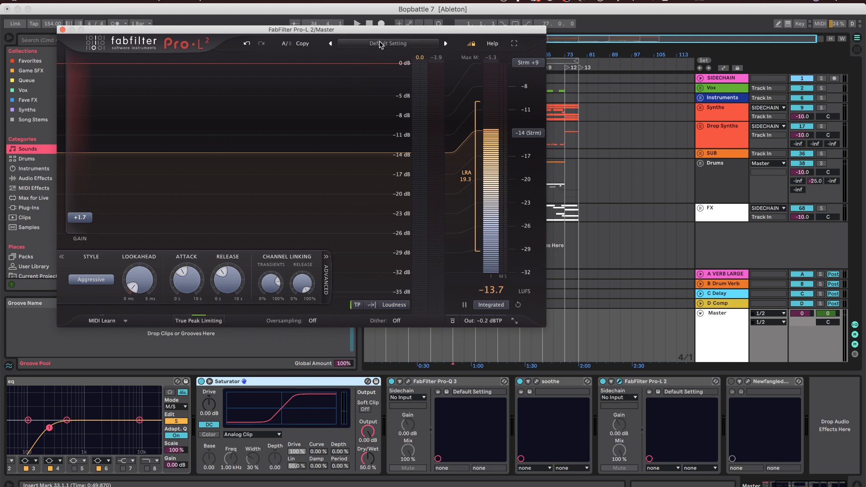
- Load the Practically Clipping preset from the Loud category into Pro-L 2, check its attack, release and gain, and close the plug-in
{"action": "left_click", "coordinate": [379, 44]}
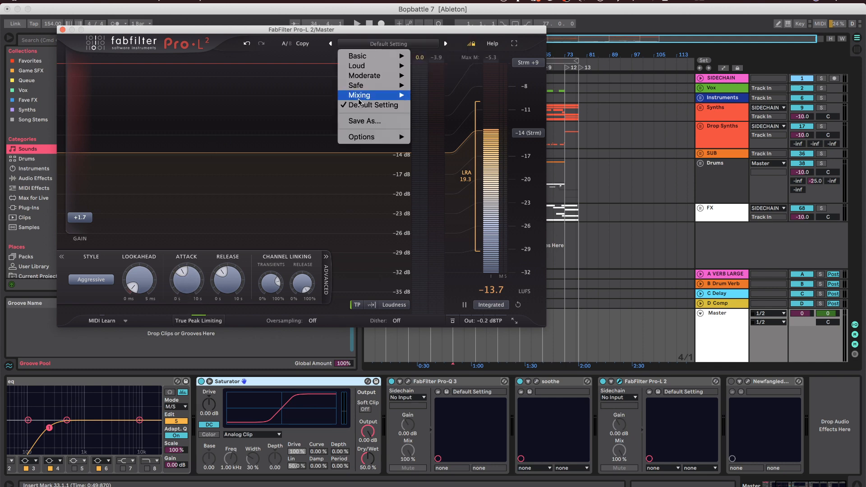
{"action": "mouse_move", "coordinate": [365, 78]}
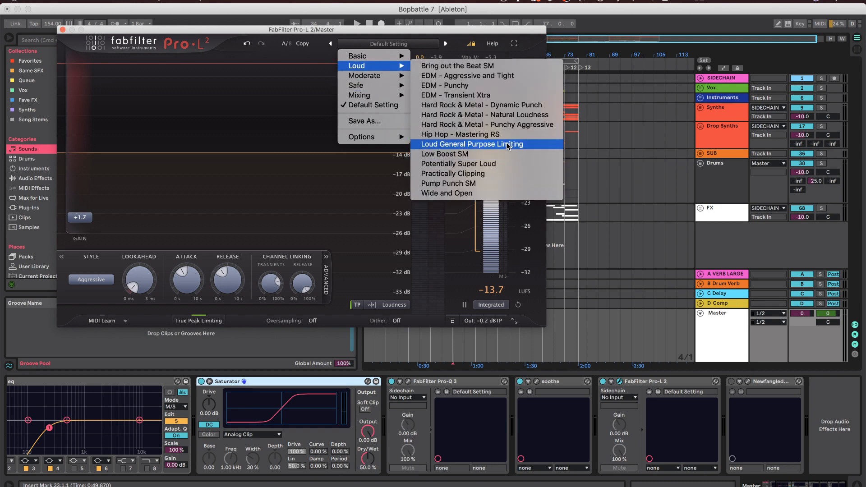
{"action": "left_click", "coordinate": [465, 175]}
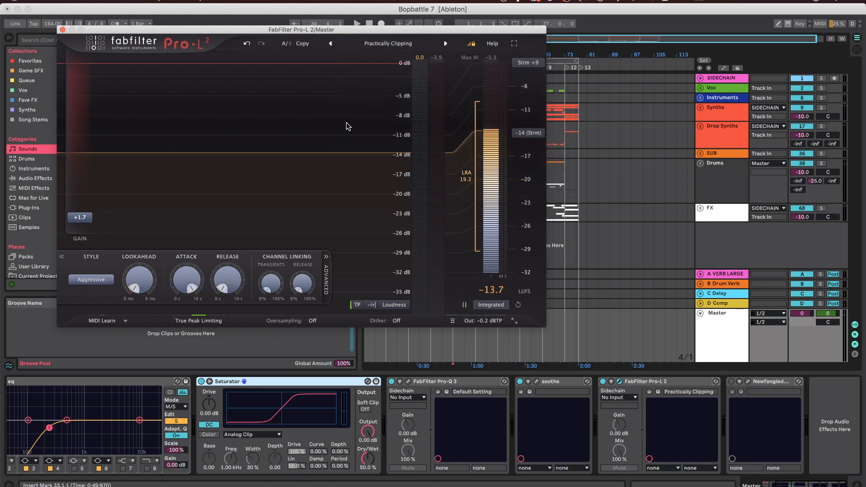
{"action": "mouse_move", "coordinate": [185, 299]}
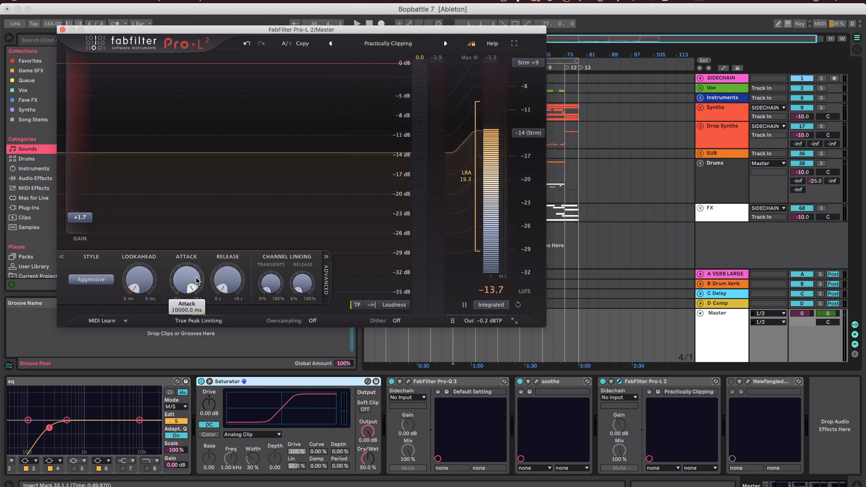
{"action": "mouse_move", "coordinate": [228, 279]}
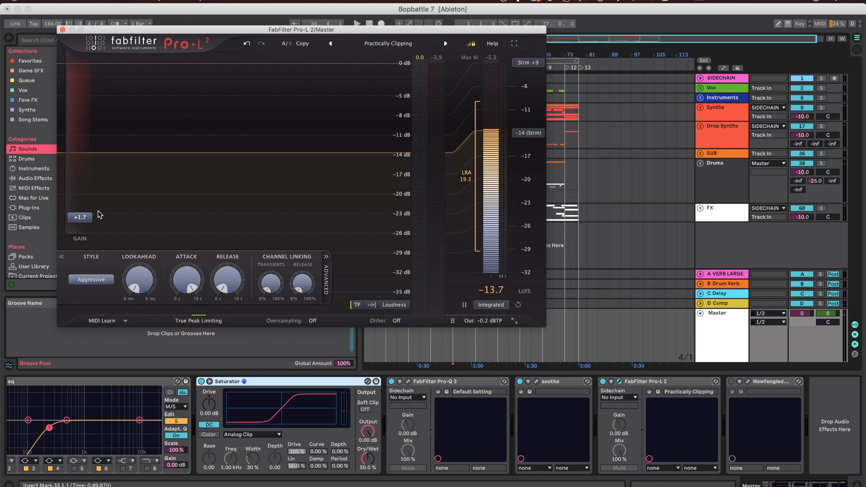
{"action": "mouse_move", "coordinate": [88, 99]}
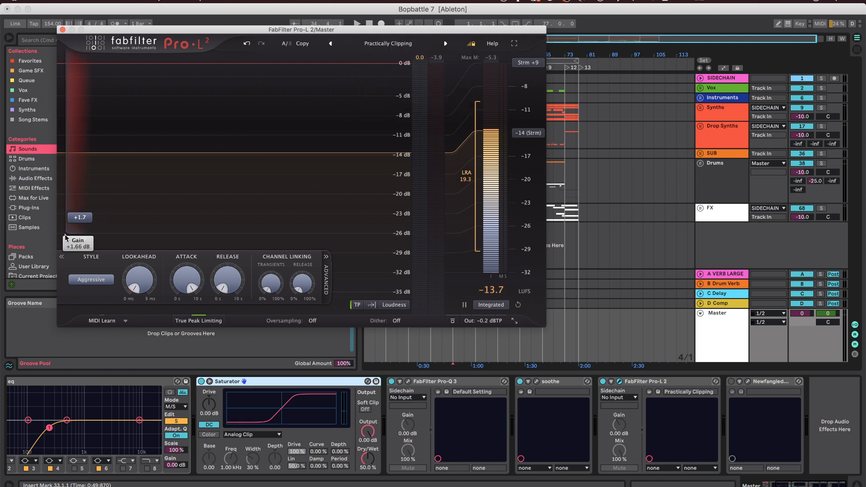
{"action": "mouse_move", "coordinate": [83, 204]}
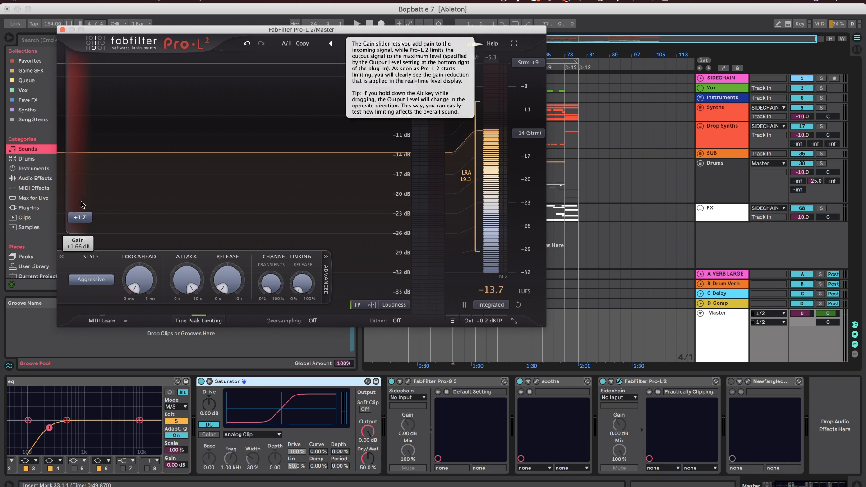
{"action": "left_click", "coordinate": [62, 30]}
- Look back over the Master device chain and select FabFilter Pro-Q 3, followed by soothe
{"action": "scroll", "coordinate": [392, 409], "scroll_direction": "left", "scroll_amount": 3}
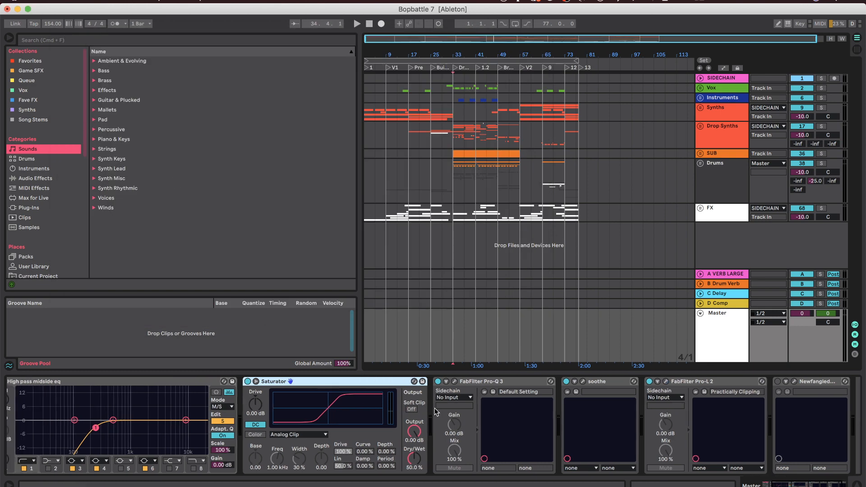
{"action": "scroll", "coordinate": [445, 407], "scroll_direction": "left", "scroll_amount": 2}
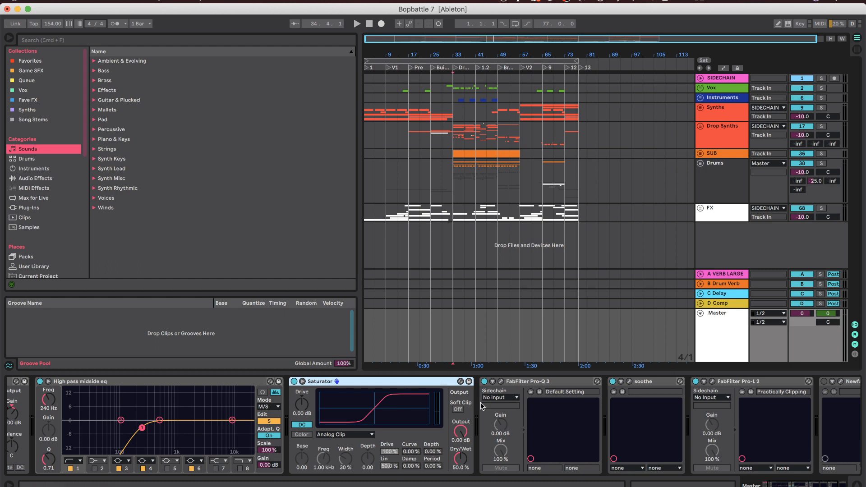
{"action": "left_click", "coordinate": [532, 383]}
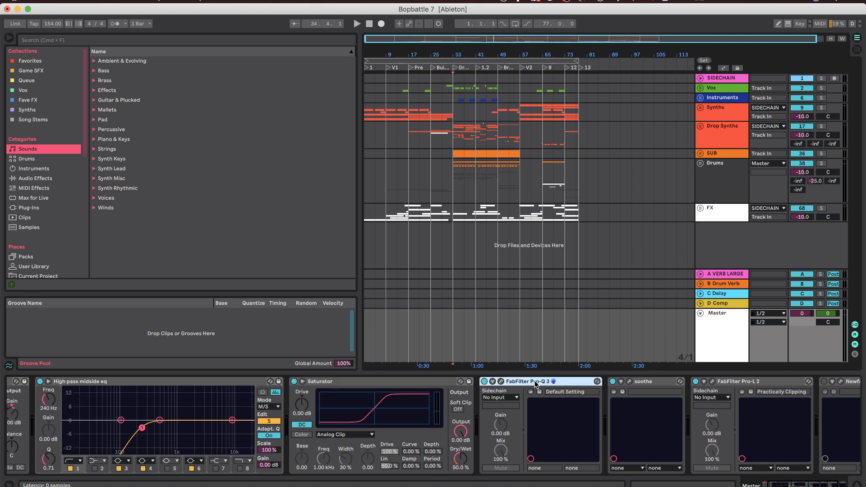
{"action": "left_click", "coordinate": [637, 383]}
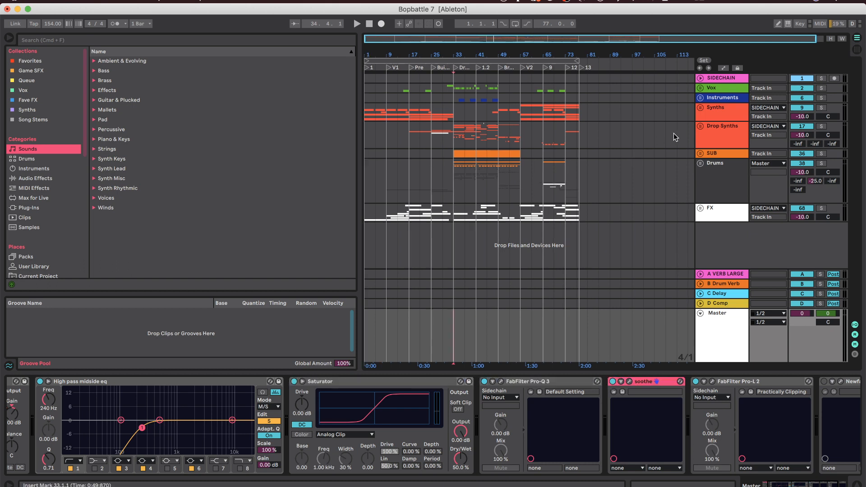
- Unfold the Drop Synths group to look over its tracks, and fold it again
{"action": "left_click", "coordinate": [700, 126]}
{"action": "scroll", "coordinate": [702, 130], "scroll_direction": "down", "scroll_amount": 3}
{"action": "scroll", "coordinate": [703, 130], "scroll_direction": "up", "scroll_amount": 3}
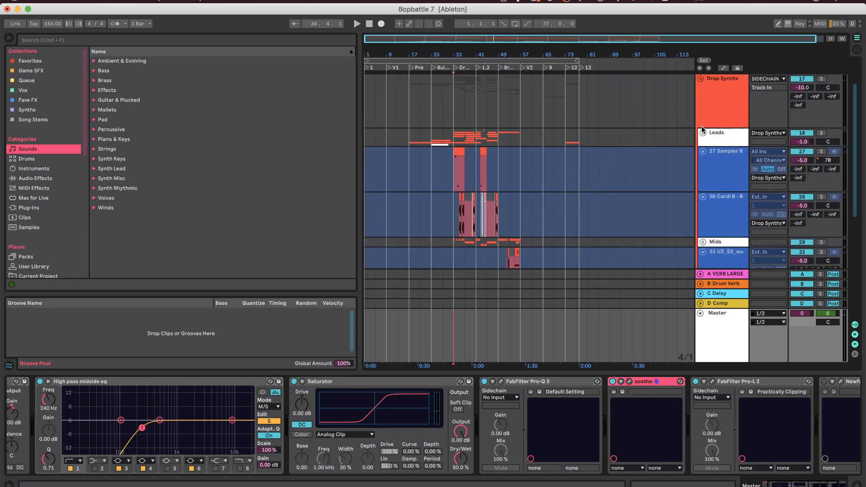
{"action": "left_click", "coordinate": [701, 98]}
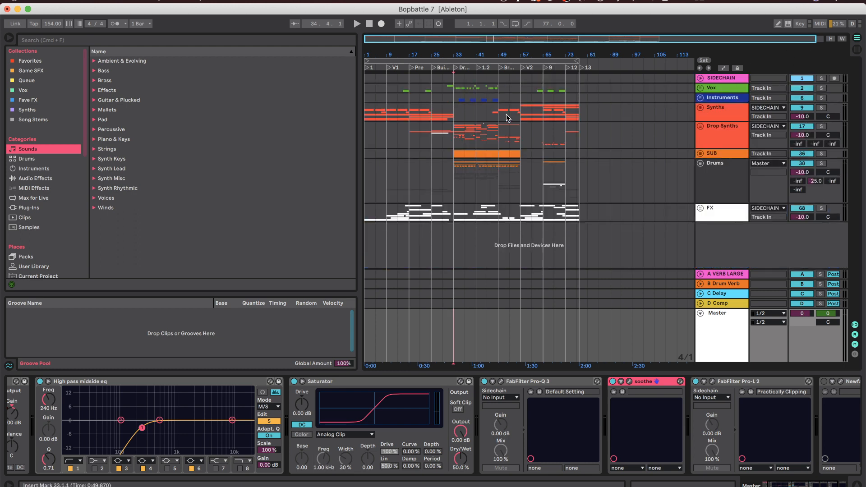
- Place the insert marker at 33.1.1, the start of Drop 1.1, on the Synths group and on the Drop Synths group
{"action": "scroll", "coordinate": [485, 121], "scroll_direction": "up", "scroll_amount": 3}
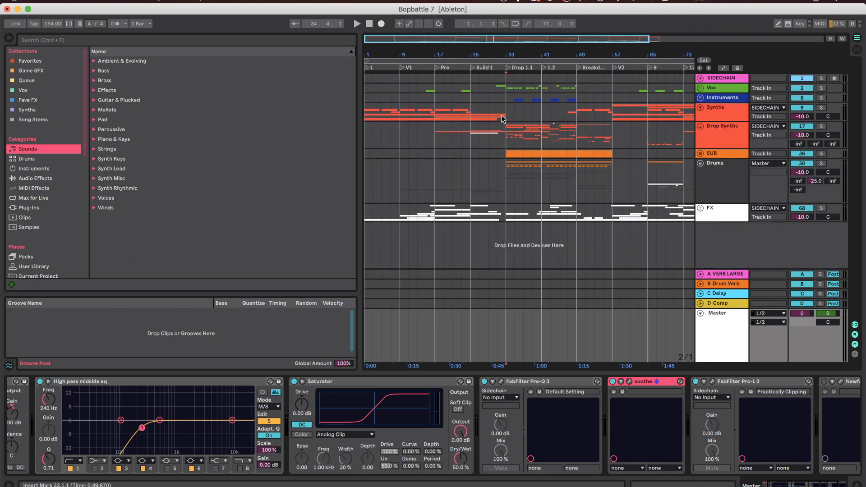
{"action": "left_click", "coordinate": [504, 120]}
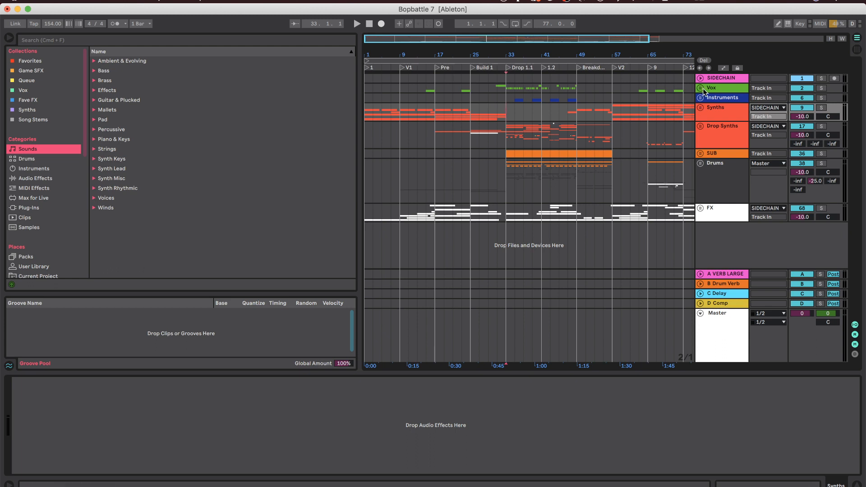
{"action": "scroll", "coordinate": [600, 164], "scroll_direction": "down", "scroll_amount": 3}
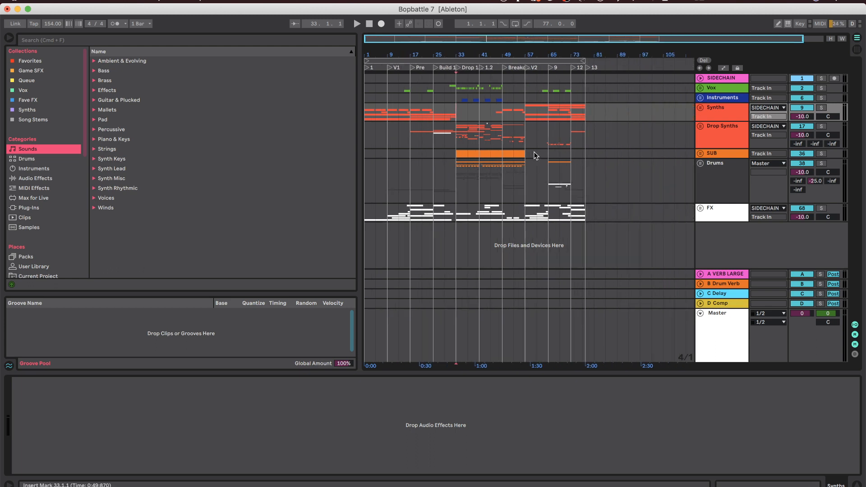
{"action": "scroll", "coordinate": [406, 151], "scroll_direction": "up", "scroll_amount": 3}
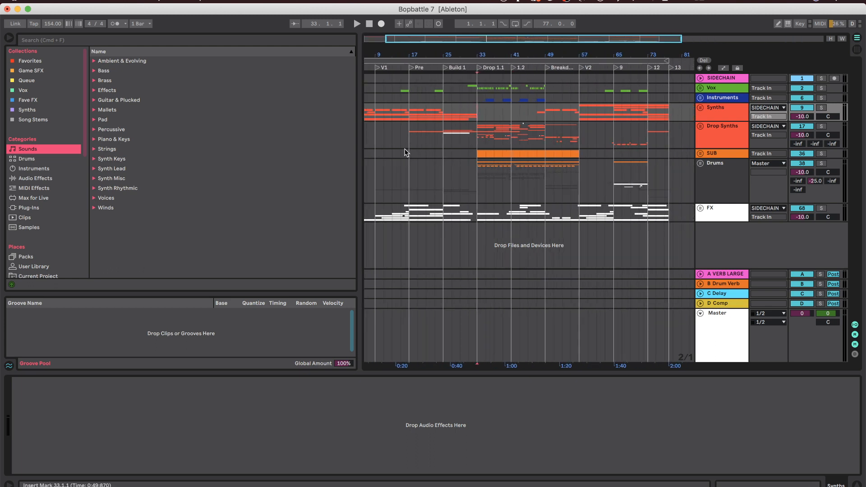
{"action": "scroll", "coordinate": [406, 153], "scroll_direction": "up", "scroll_amount": 1}
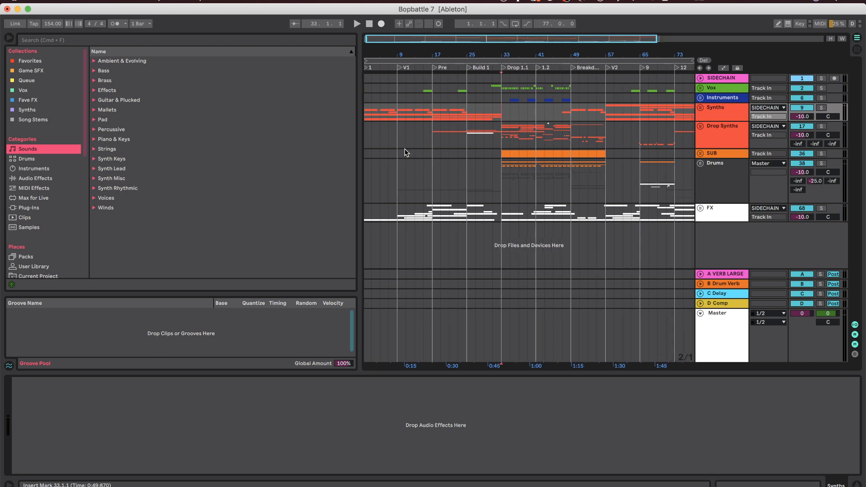
{"action": "scroll", "coordinate": [406, 152], "scroll_direction": "down", "scroll_amount": 1}
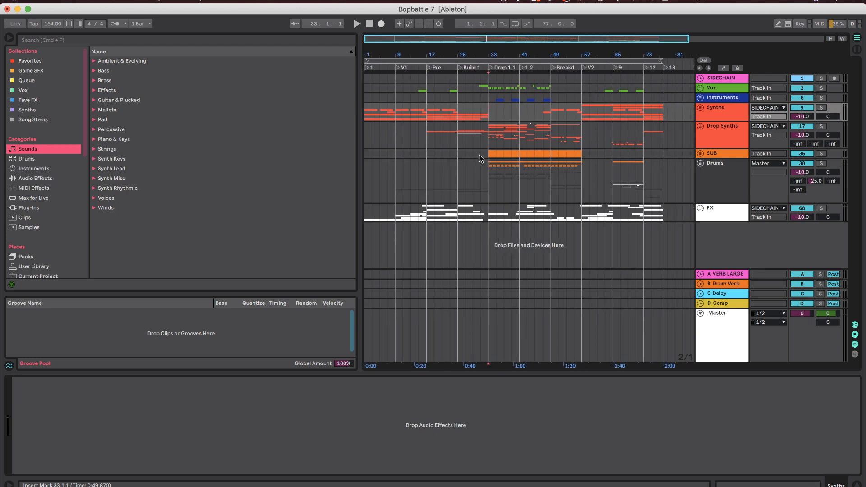
{"action": "left_click", "coordinate": [488, 139]}
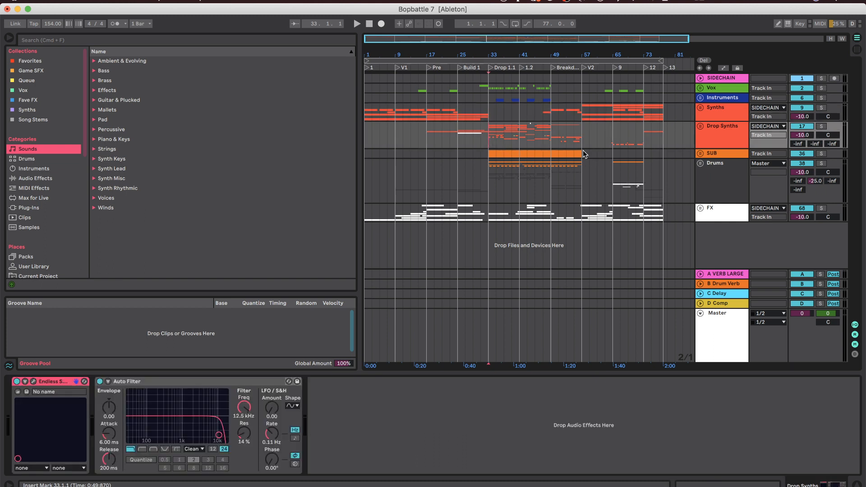